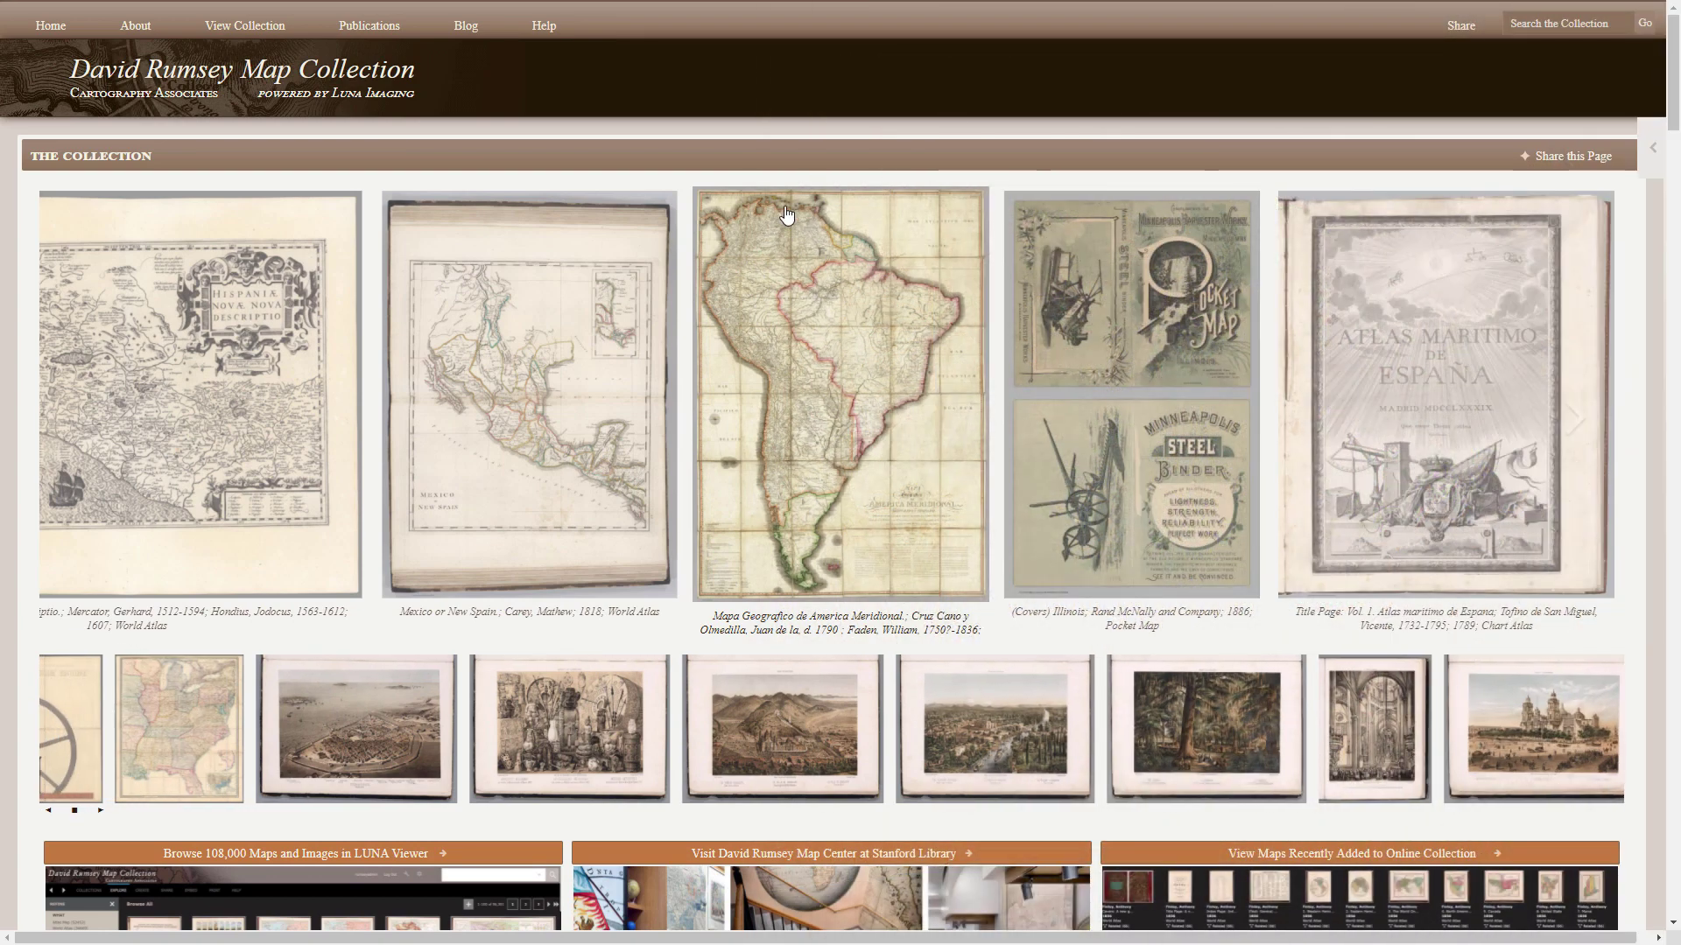
Step: Search the David Rumsey Map Collection for "forest density"
click(1567, 23)
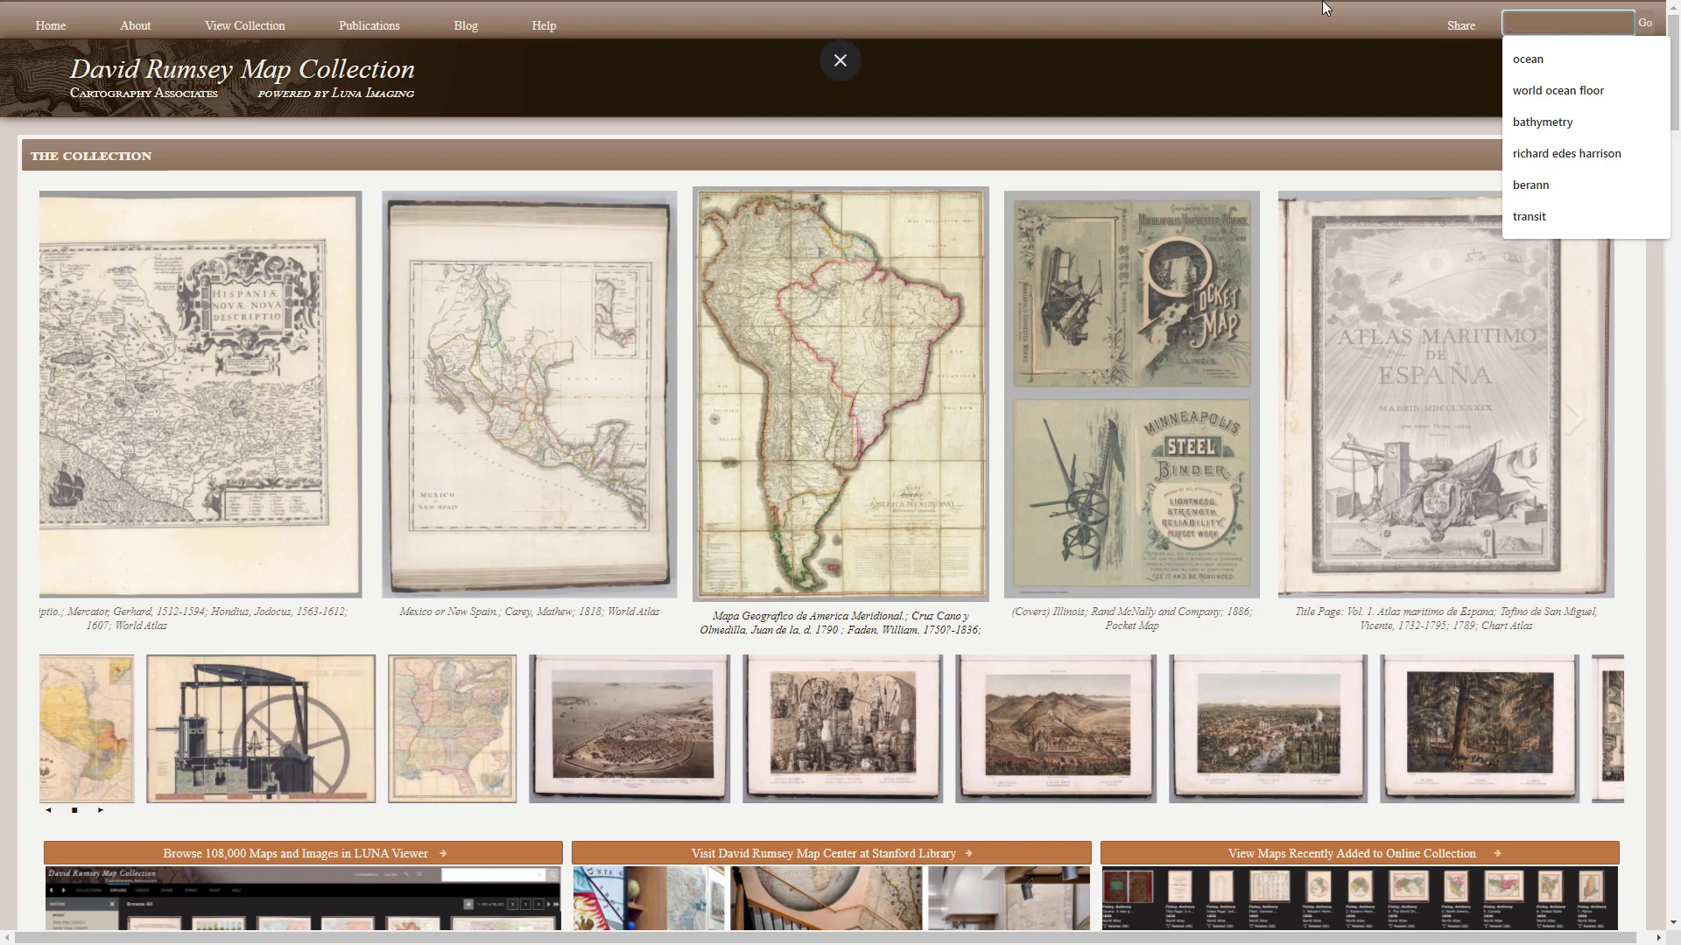
text(forest density)
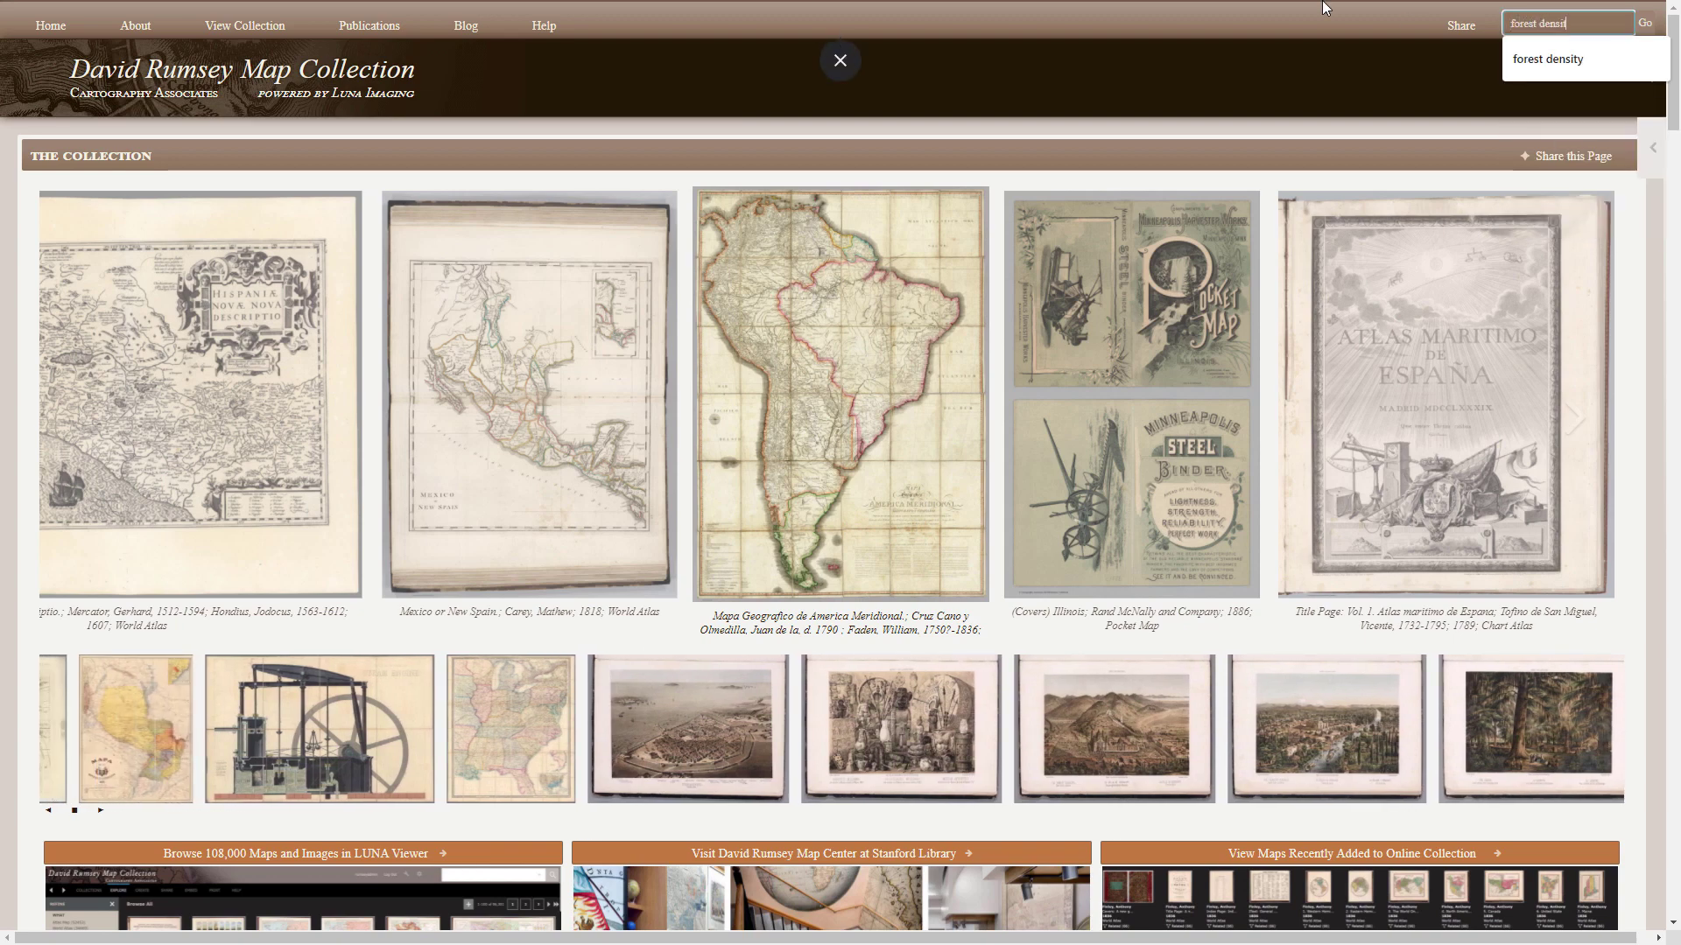
key(Return)
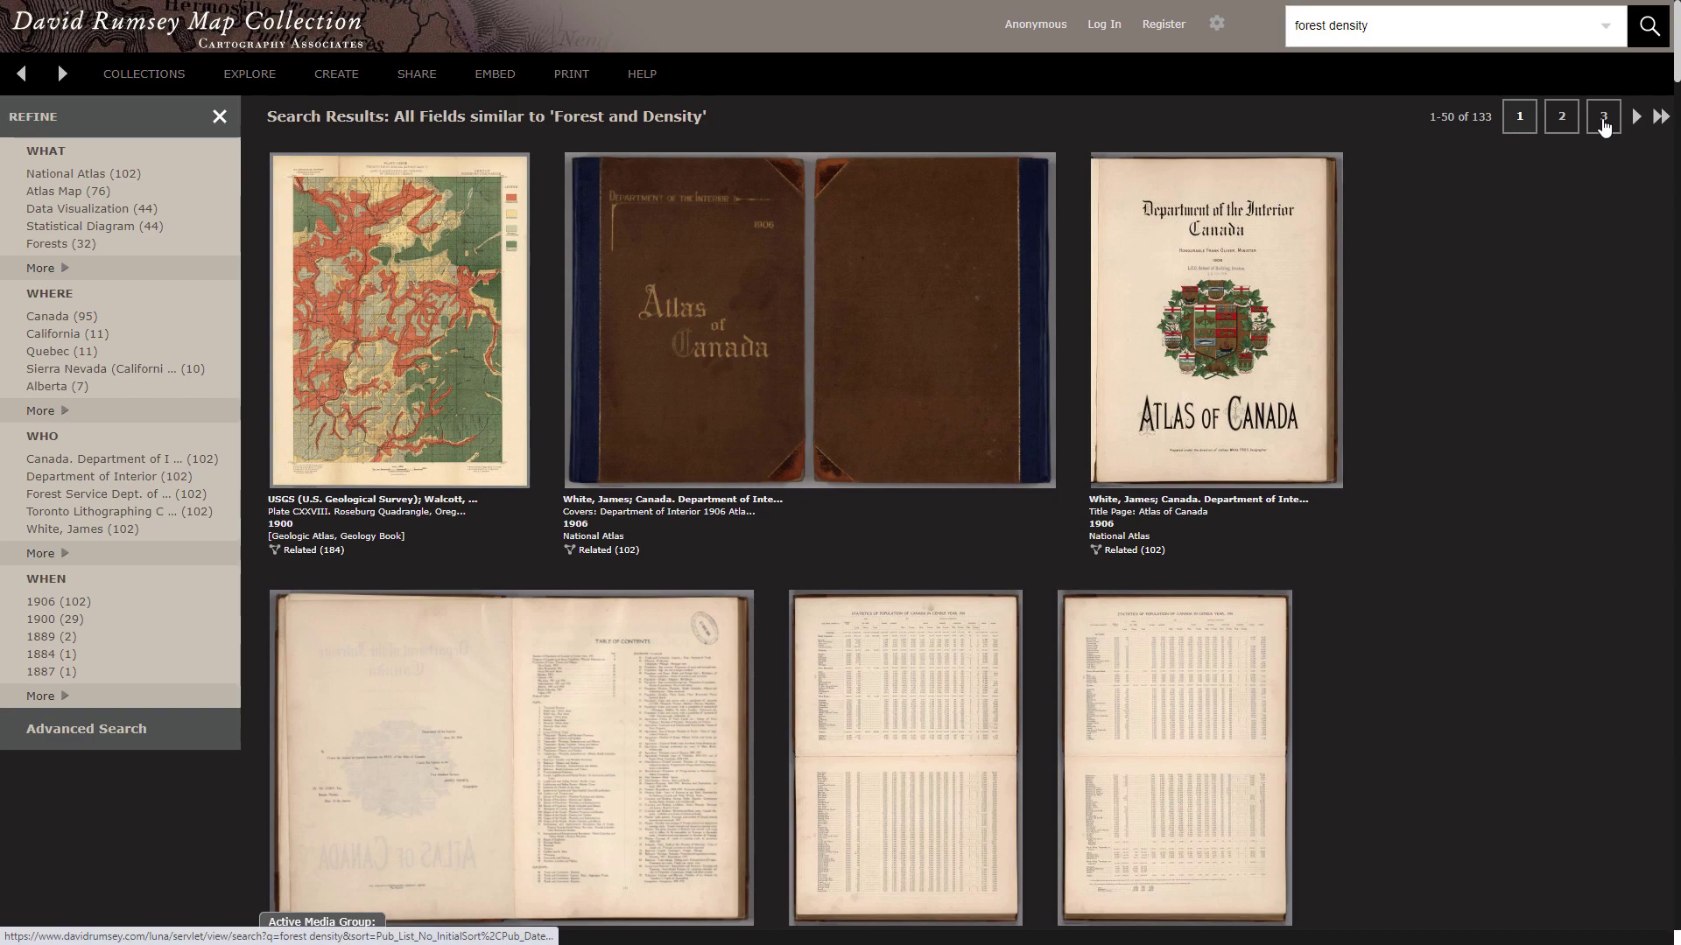
Step: Open the 1884 map "United States showing the Relative Average Density of Existing Forests" from the third page of results
click(1603, 122)
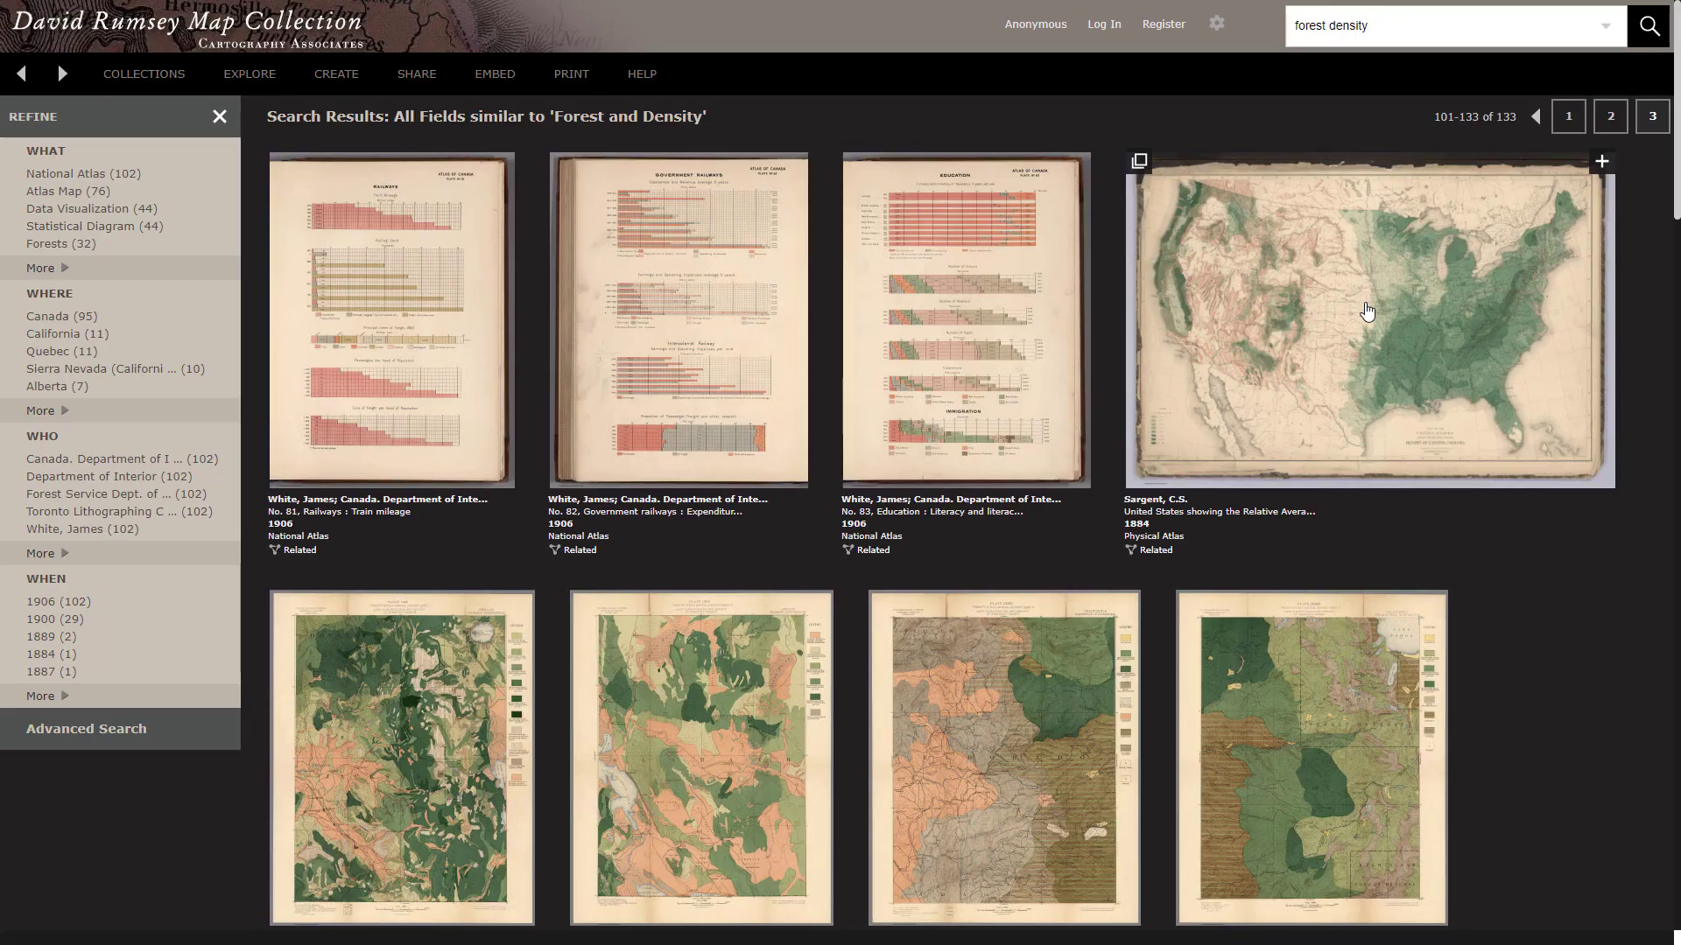
mouse_move(1363, 315)
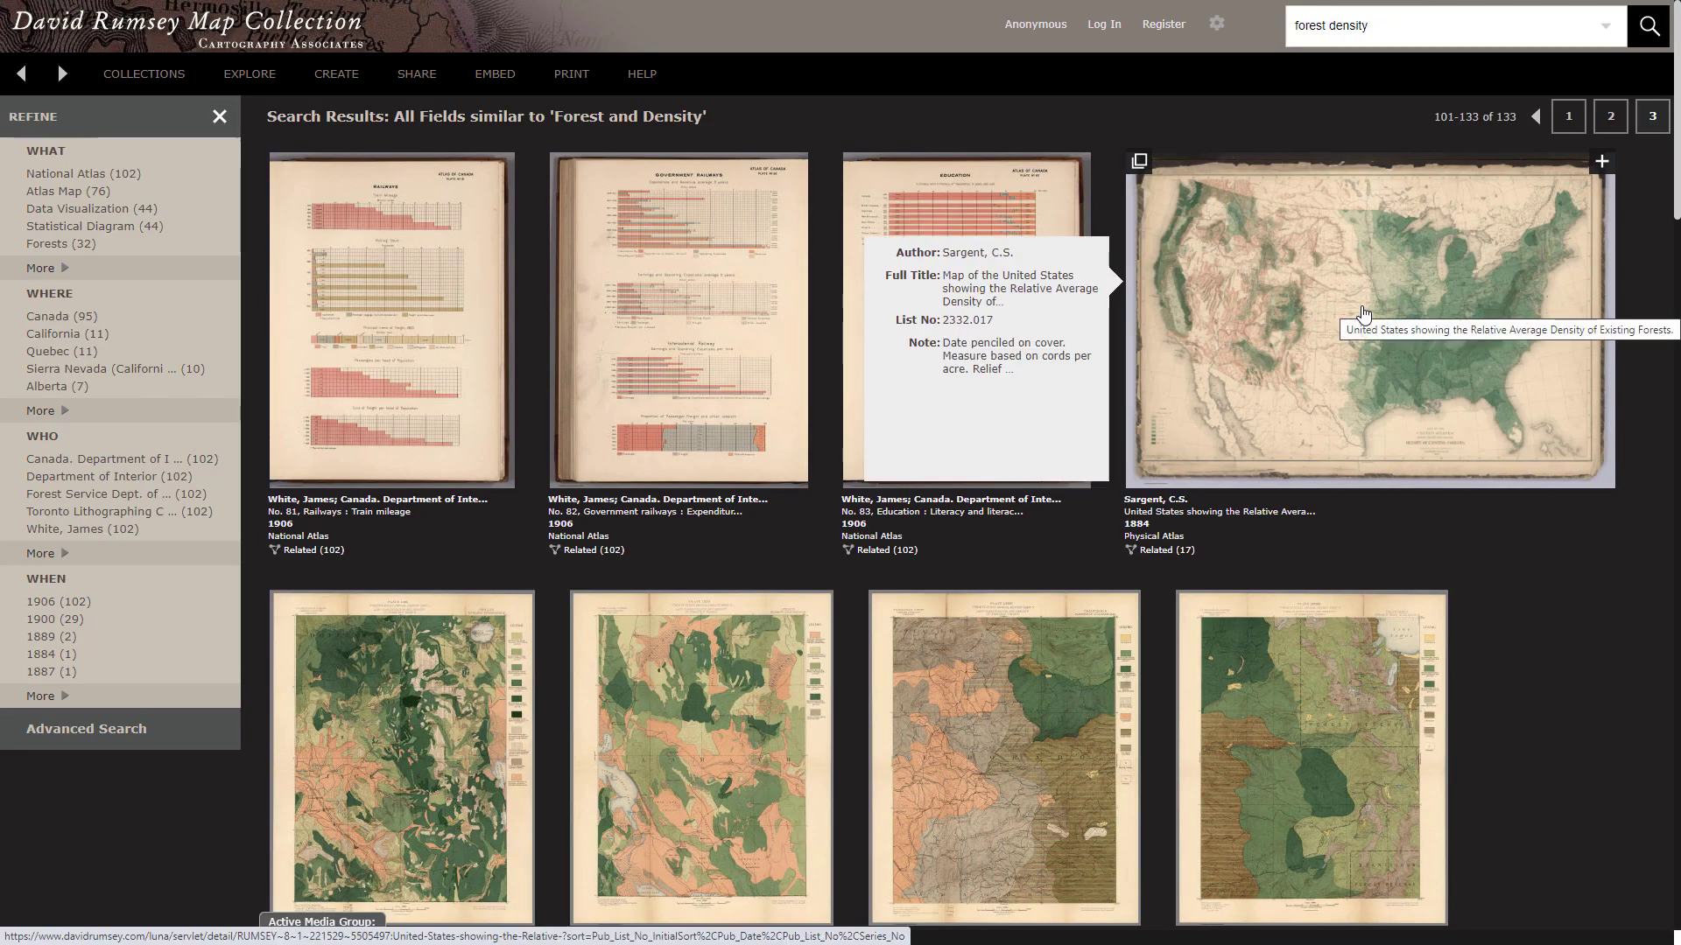
click(1416, 425)
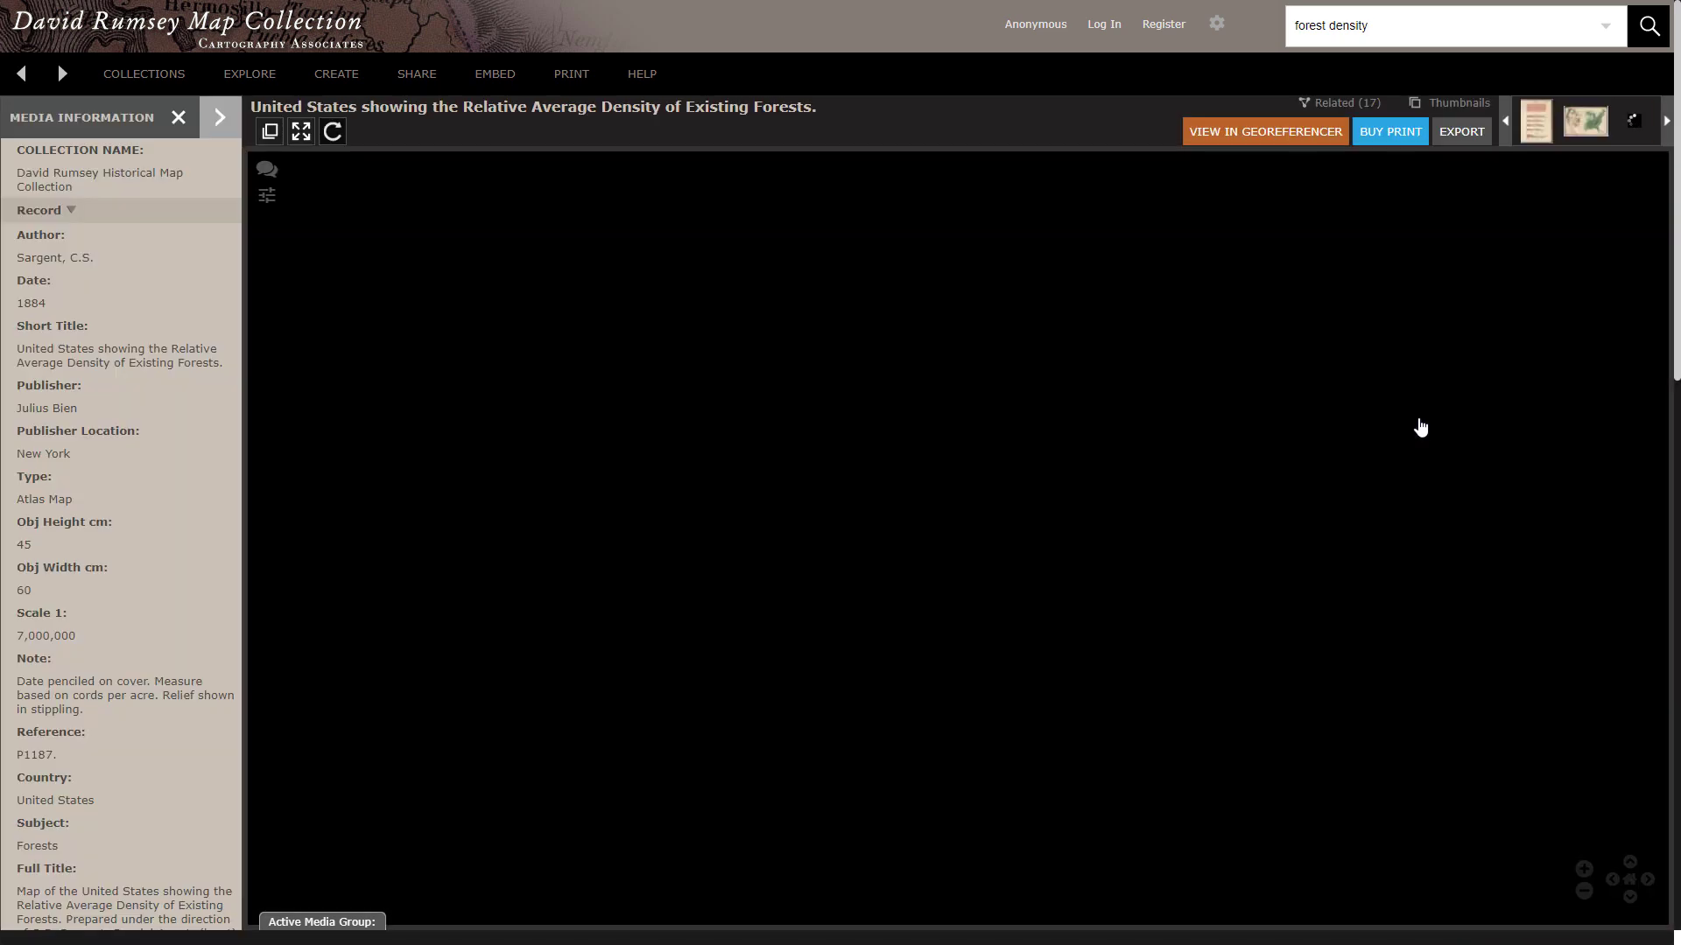
Step: Inspect the forest density map up close and export it at the Extra Large size, up to 6144 px
scroll(1082, 824, up, 3)
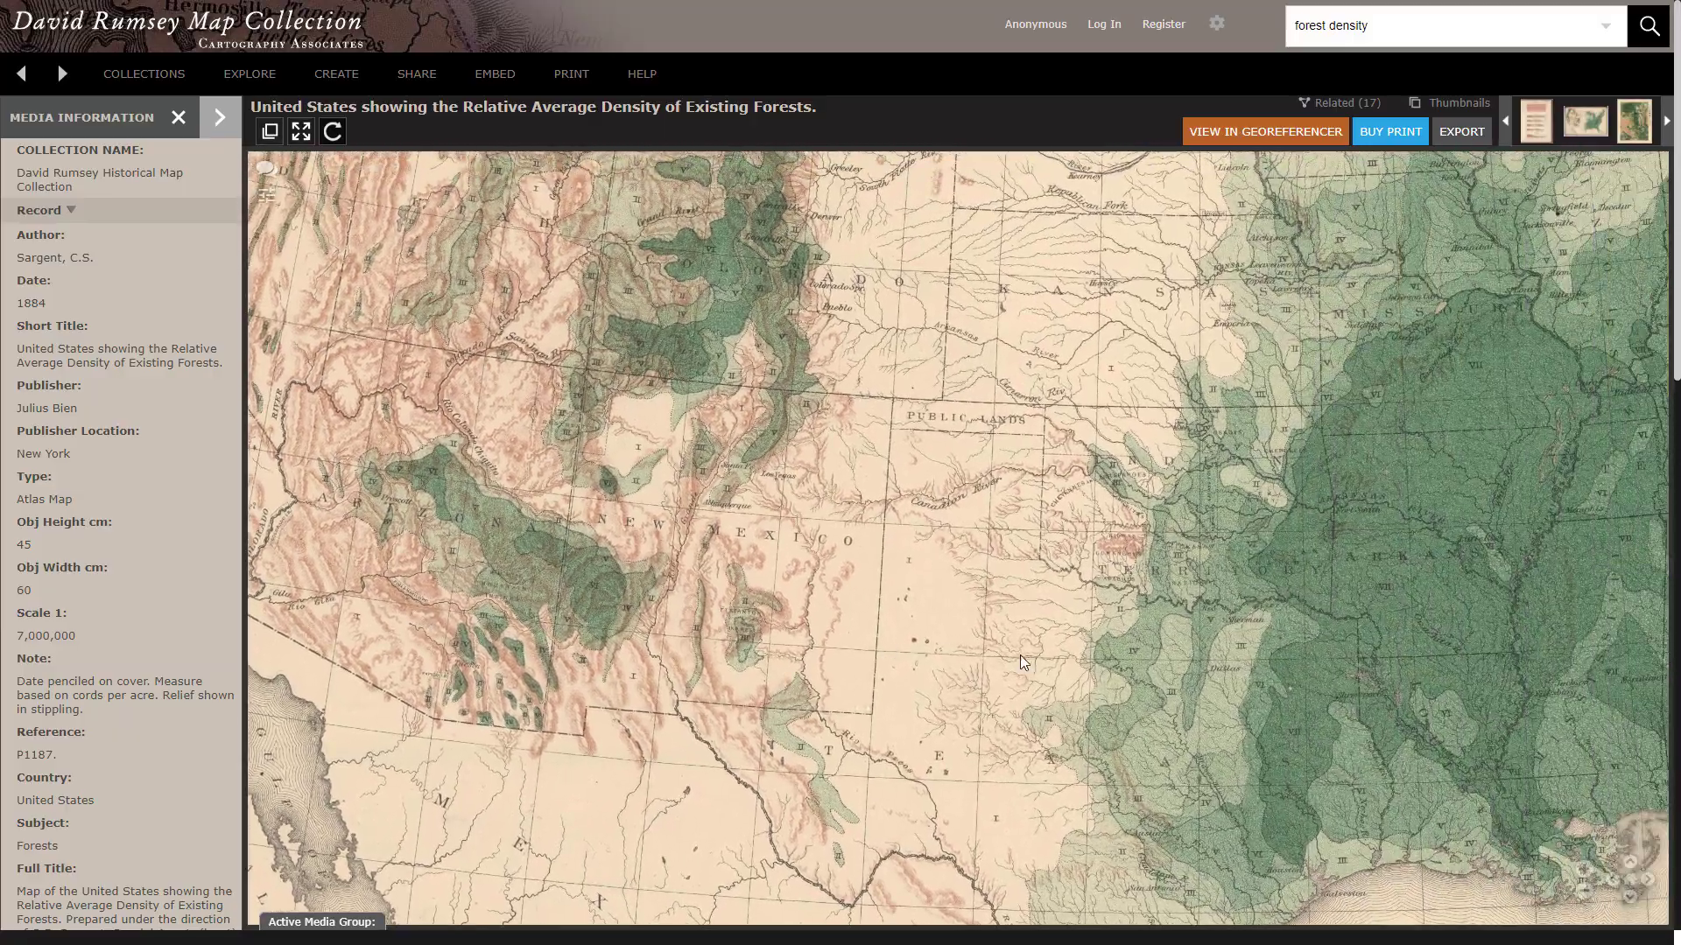
scroll(1022, 663, down, 5)
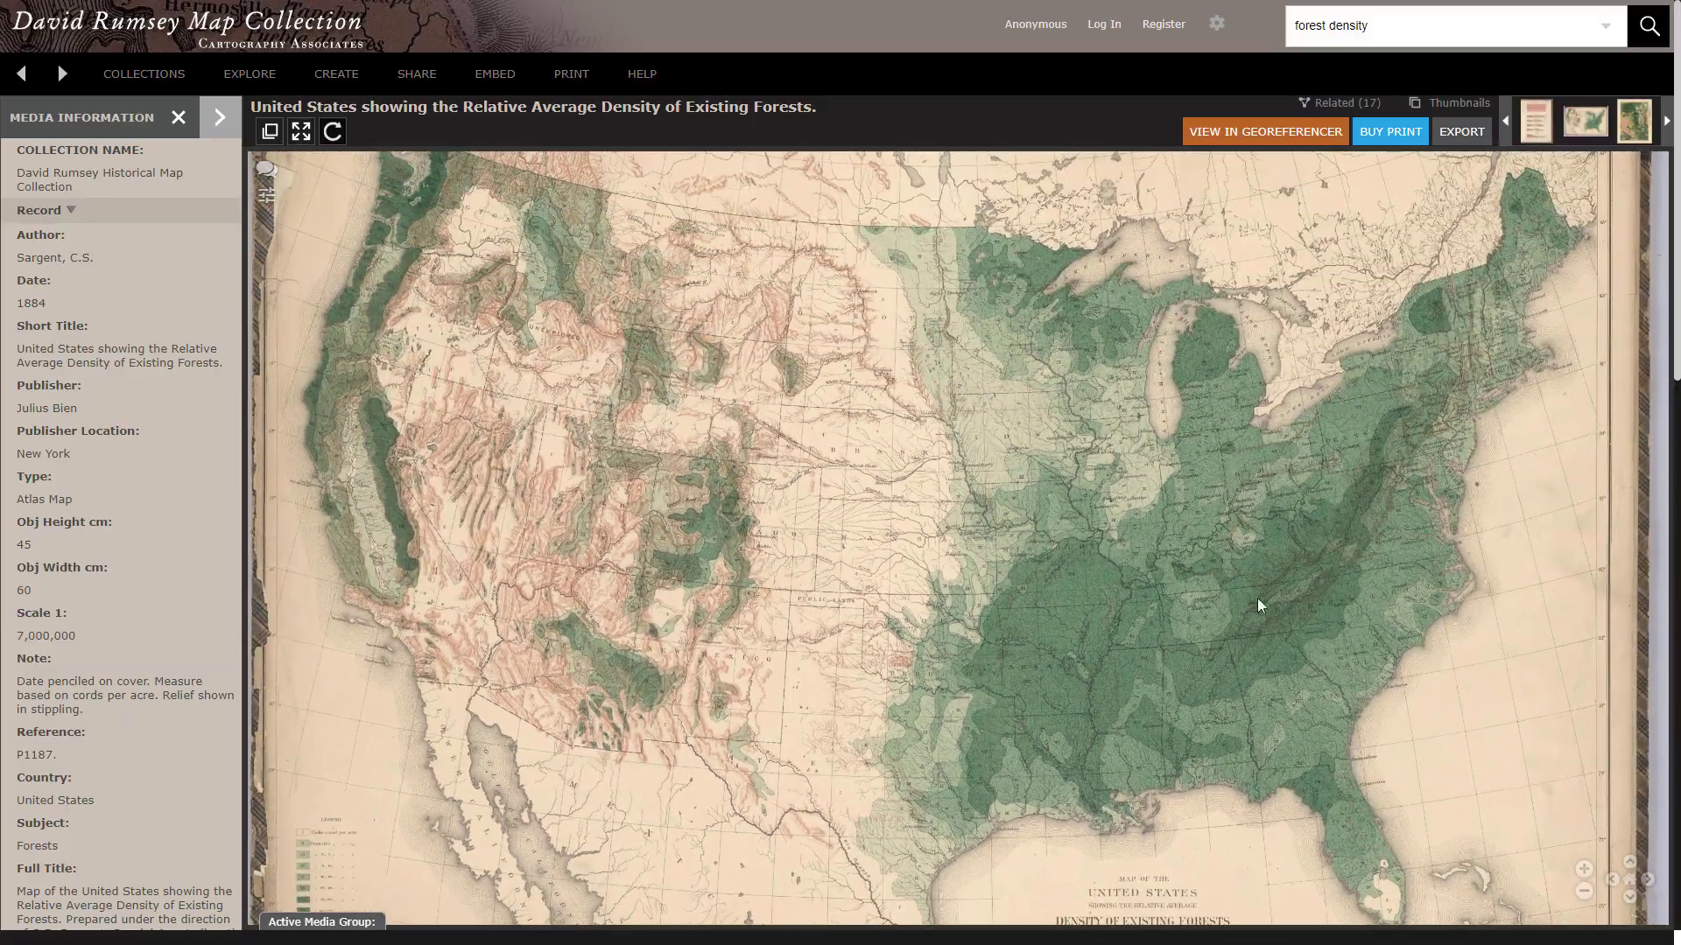
scroll(906, 560, up, 1)
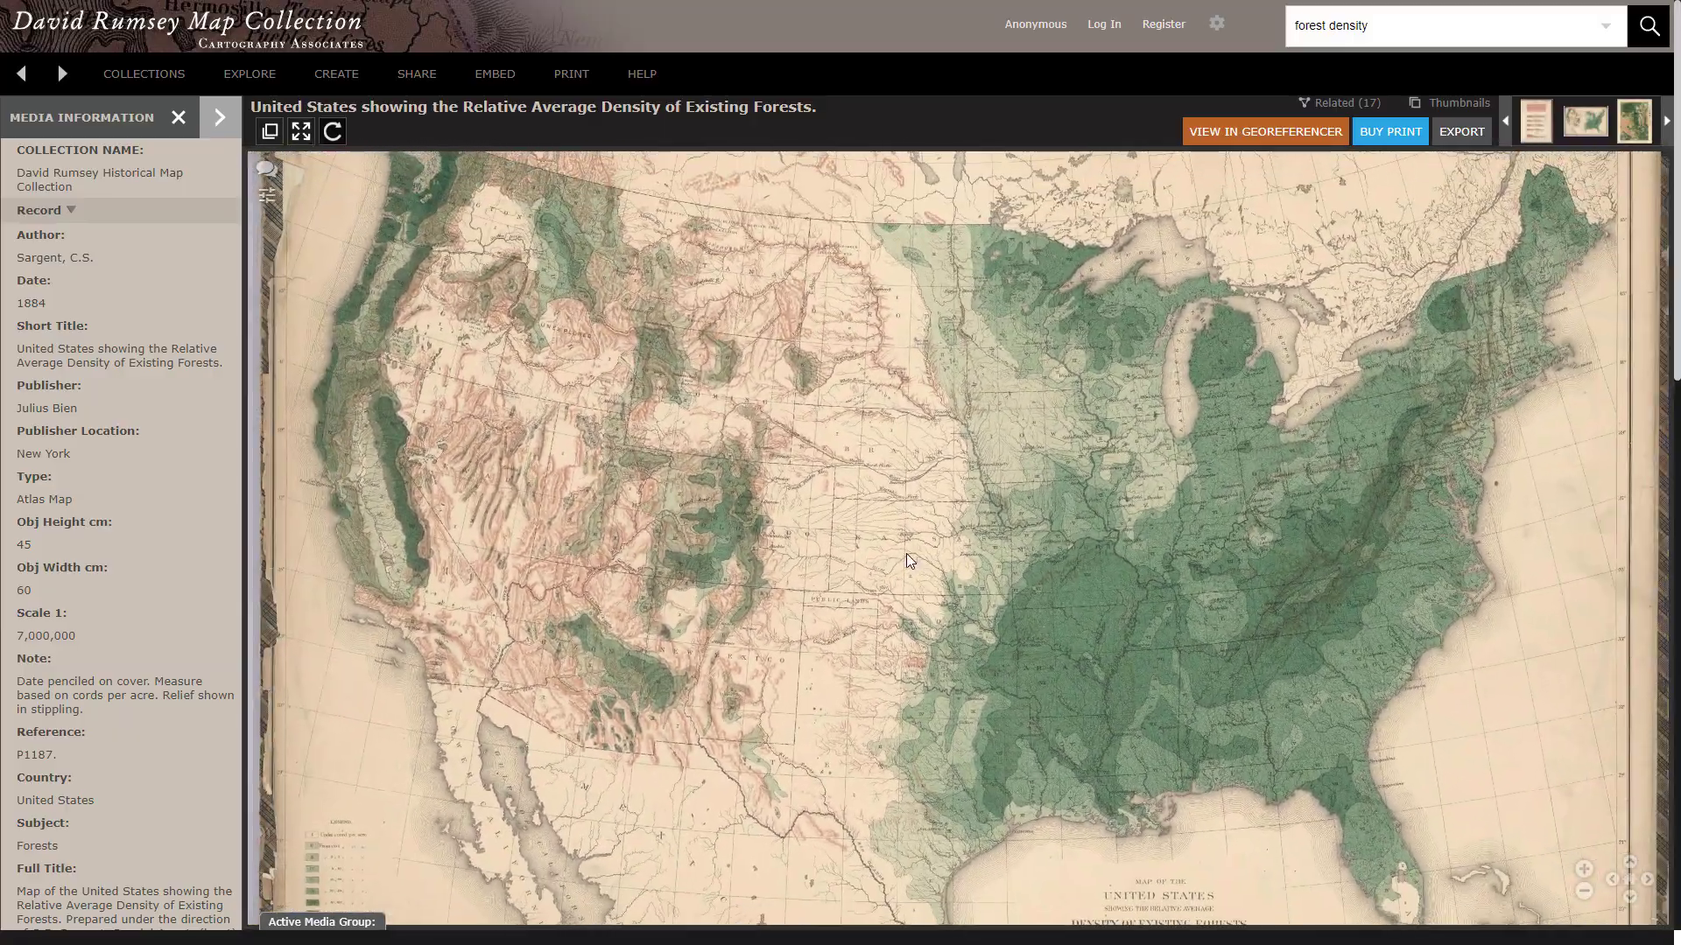
scroll(907, 560, down, 1)
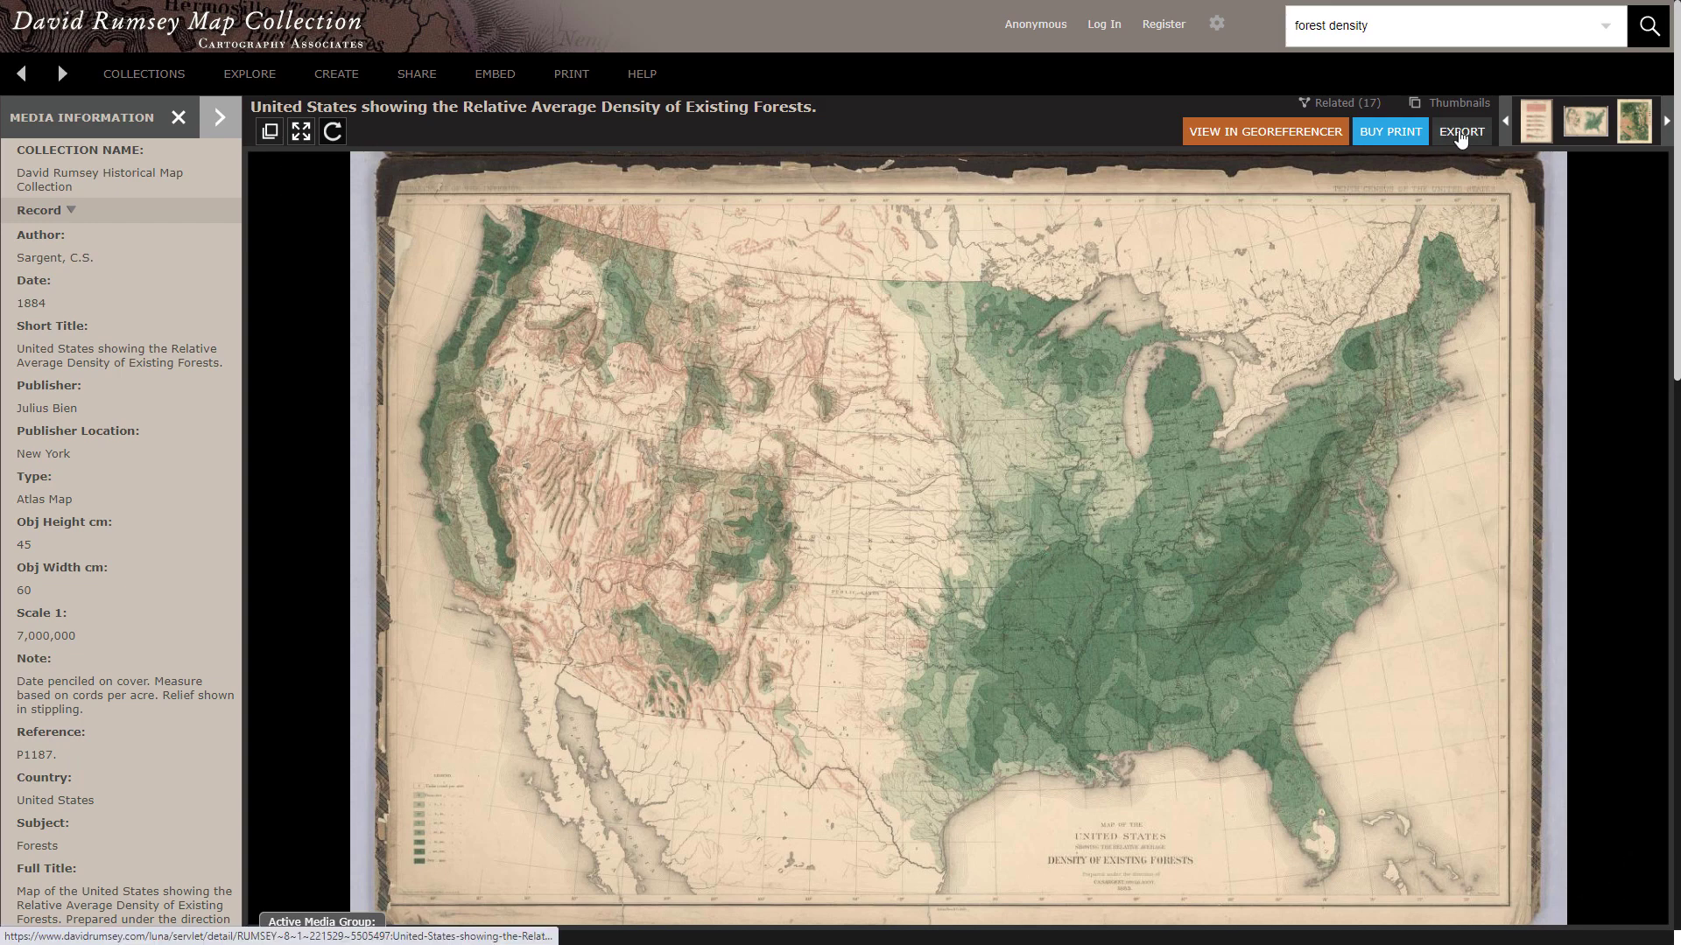
click(1460, 136)
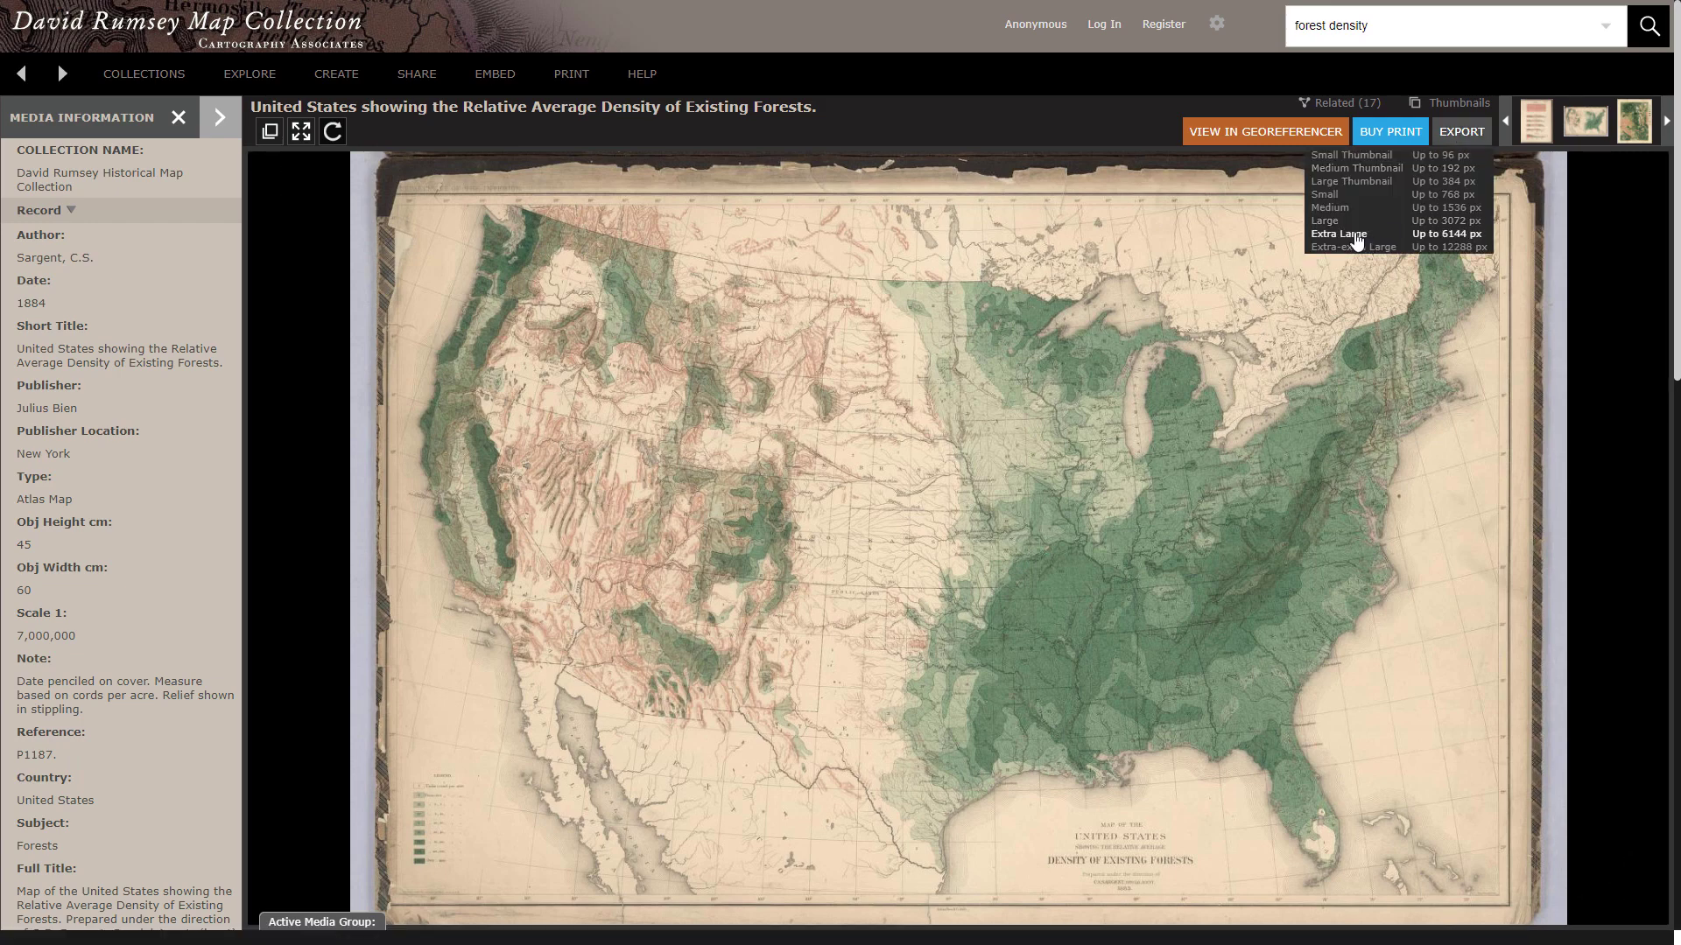
click(1355, 236)
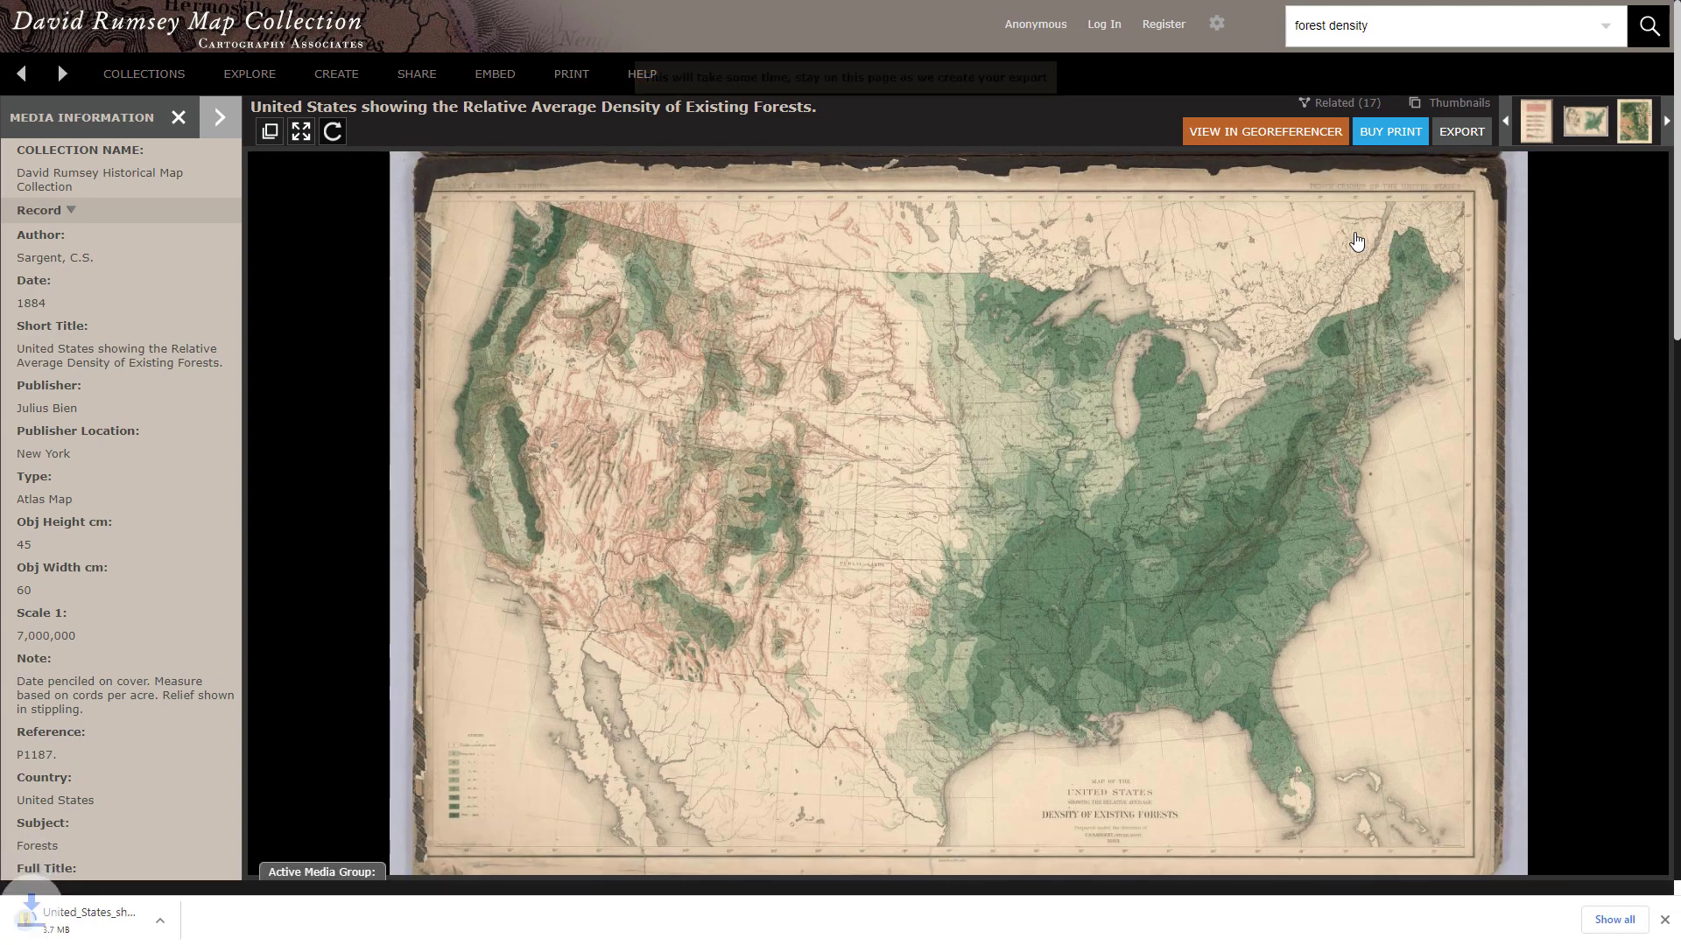
Step: Open the downloaded archive and examine the map image 2332017.jpg inside it, including the Gulf Coast detail
click(104, 924)
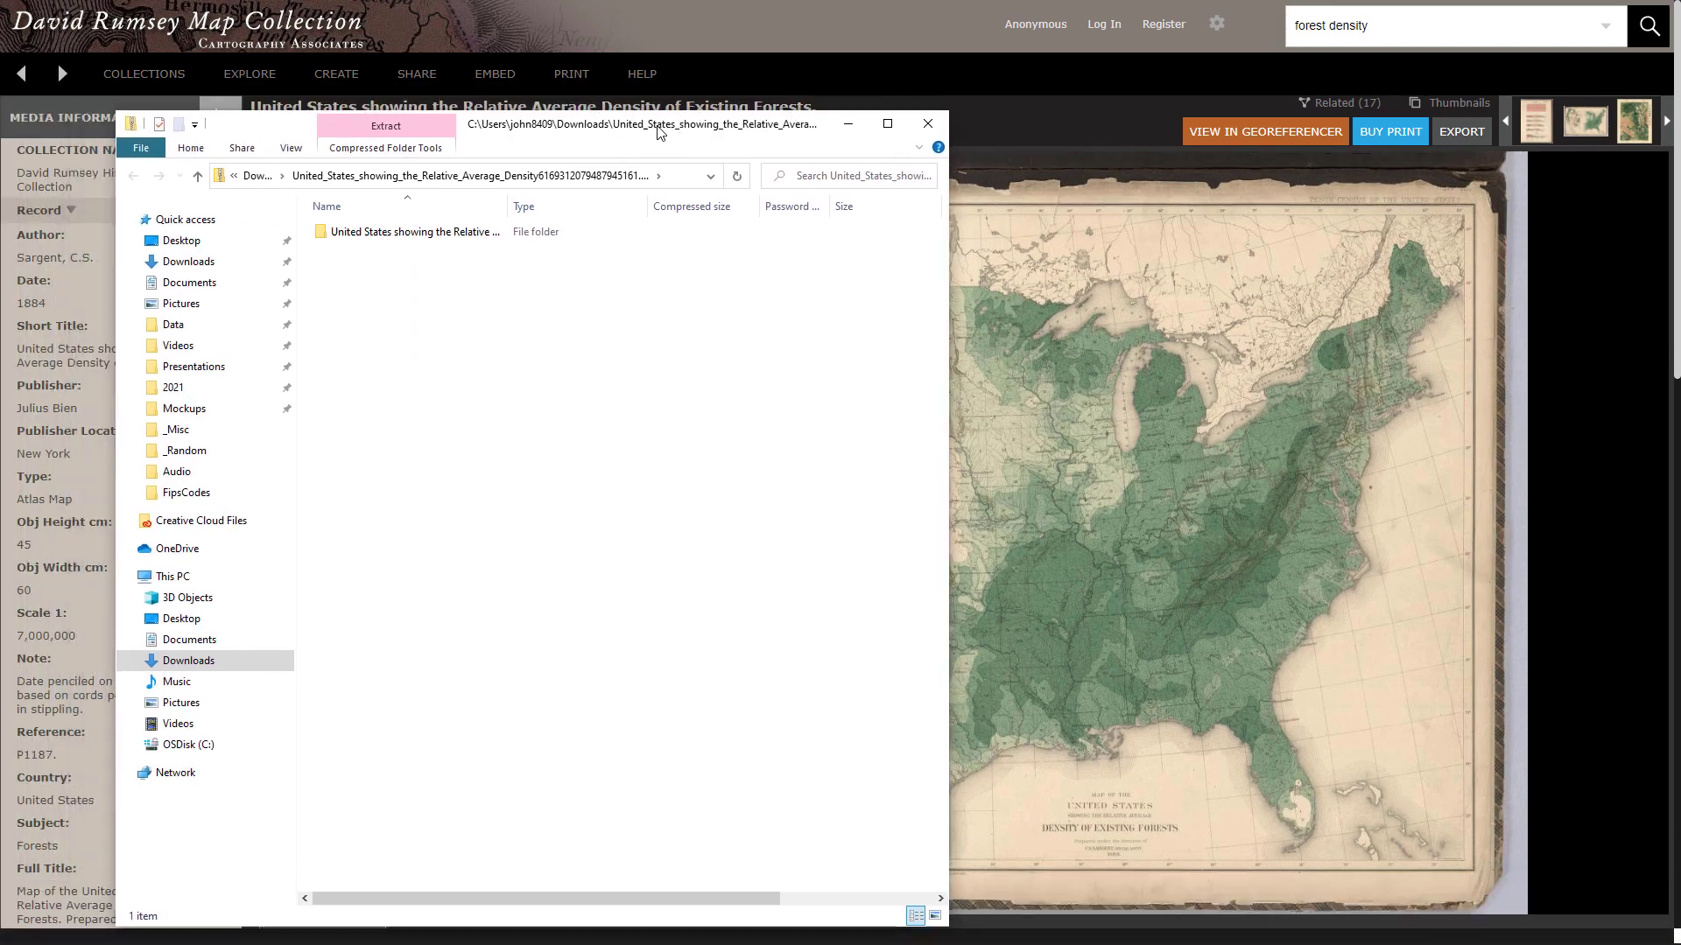
drag(660, 132, 731, 101)
double_click(462, 206)
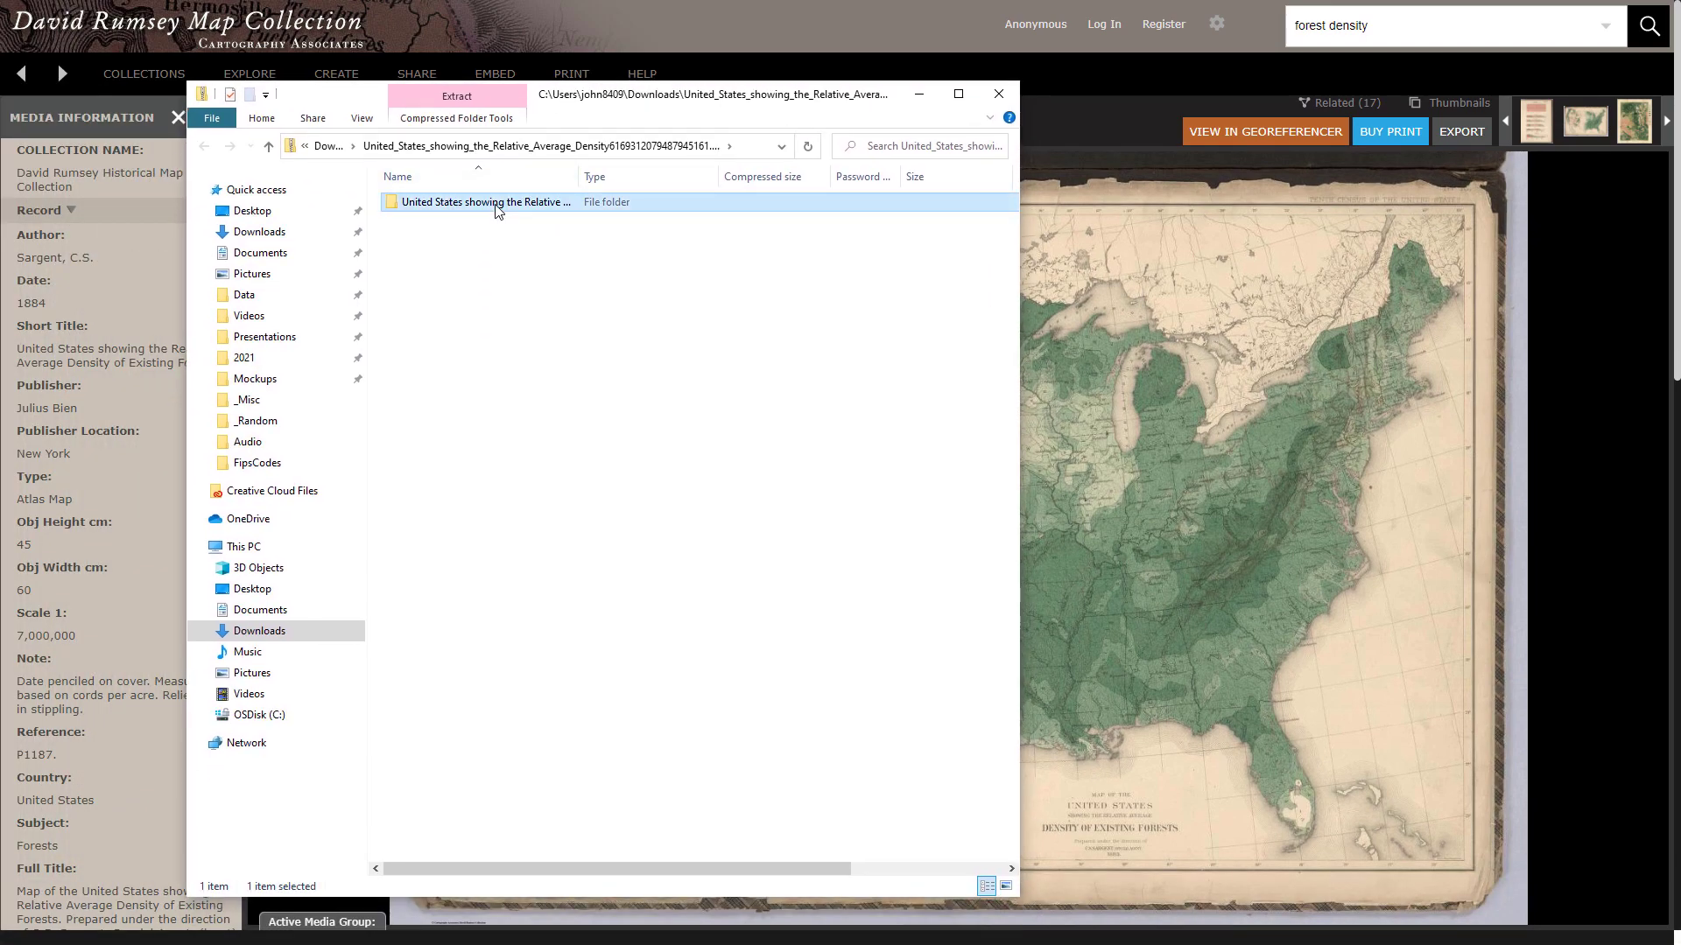
double_click(461, 207)
click(966, 233)
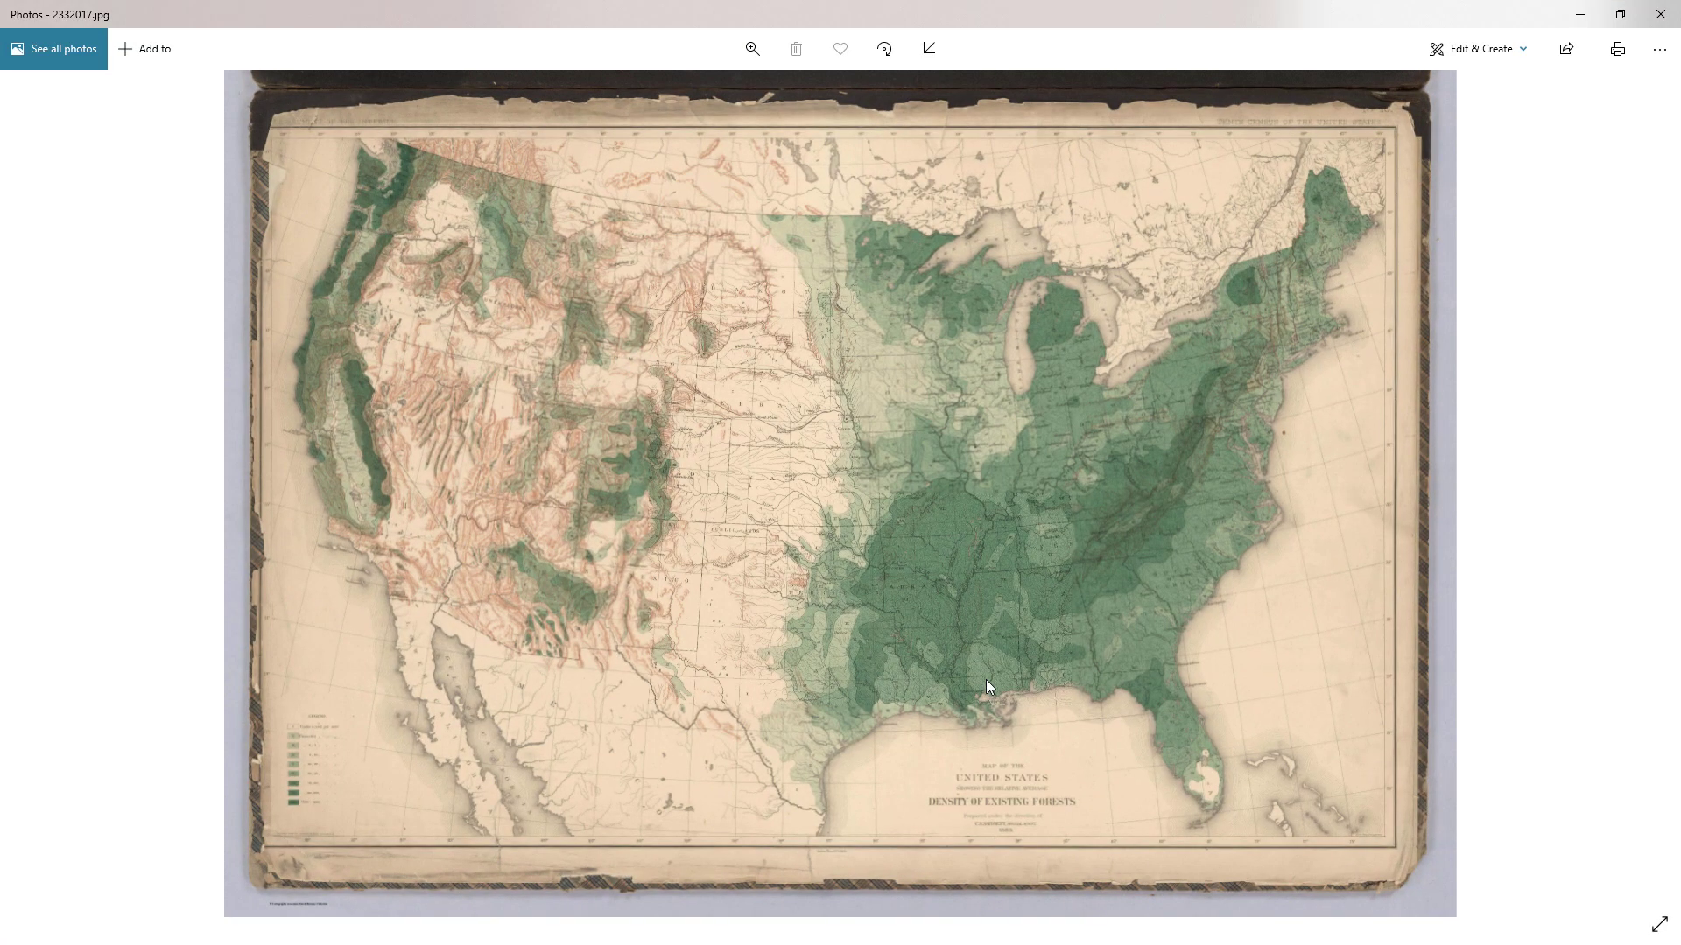
scroll(986, 758, up, 5)
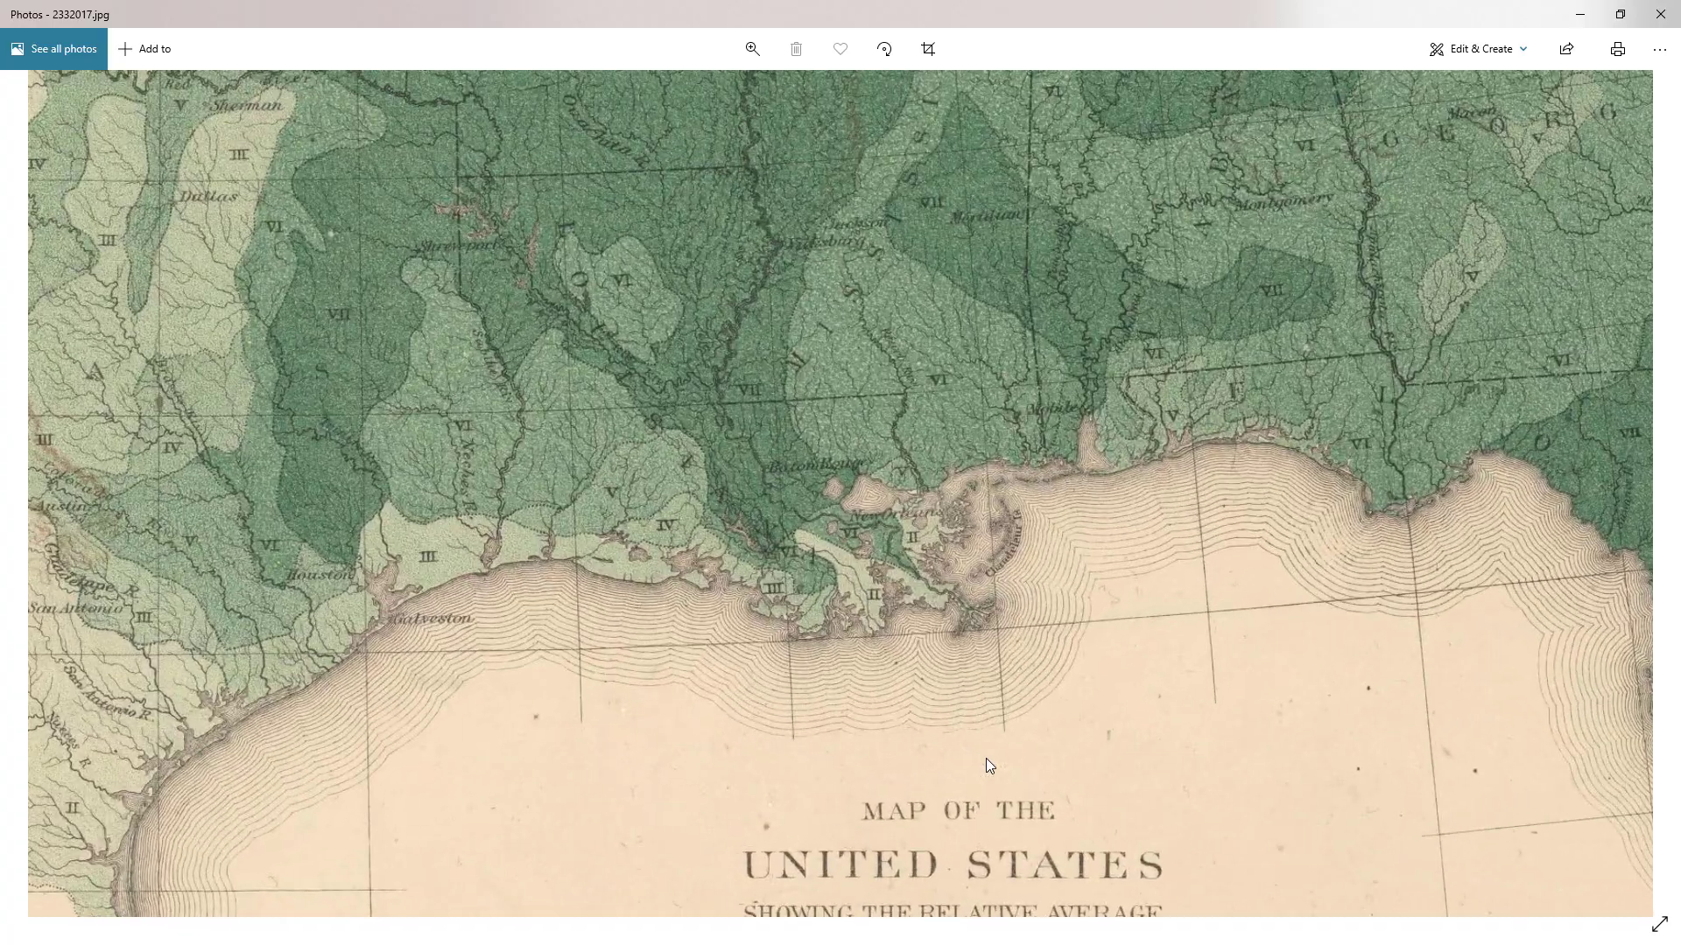
scroll(985, 758, down, 5)
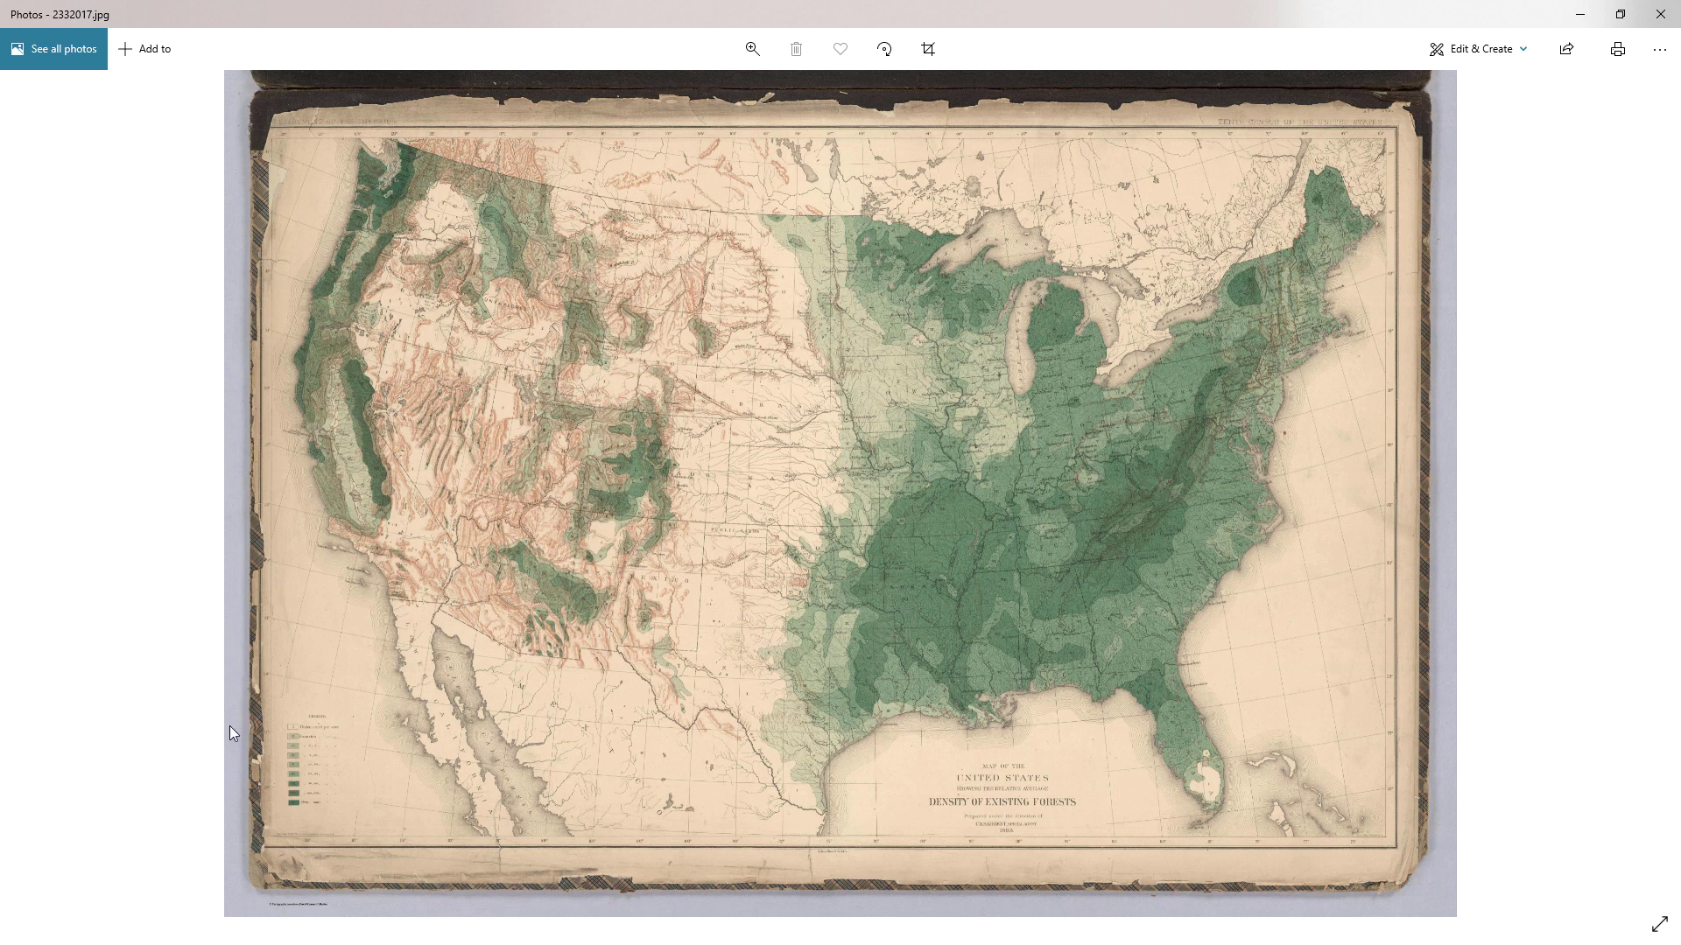
key(Right)
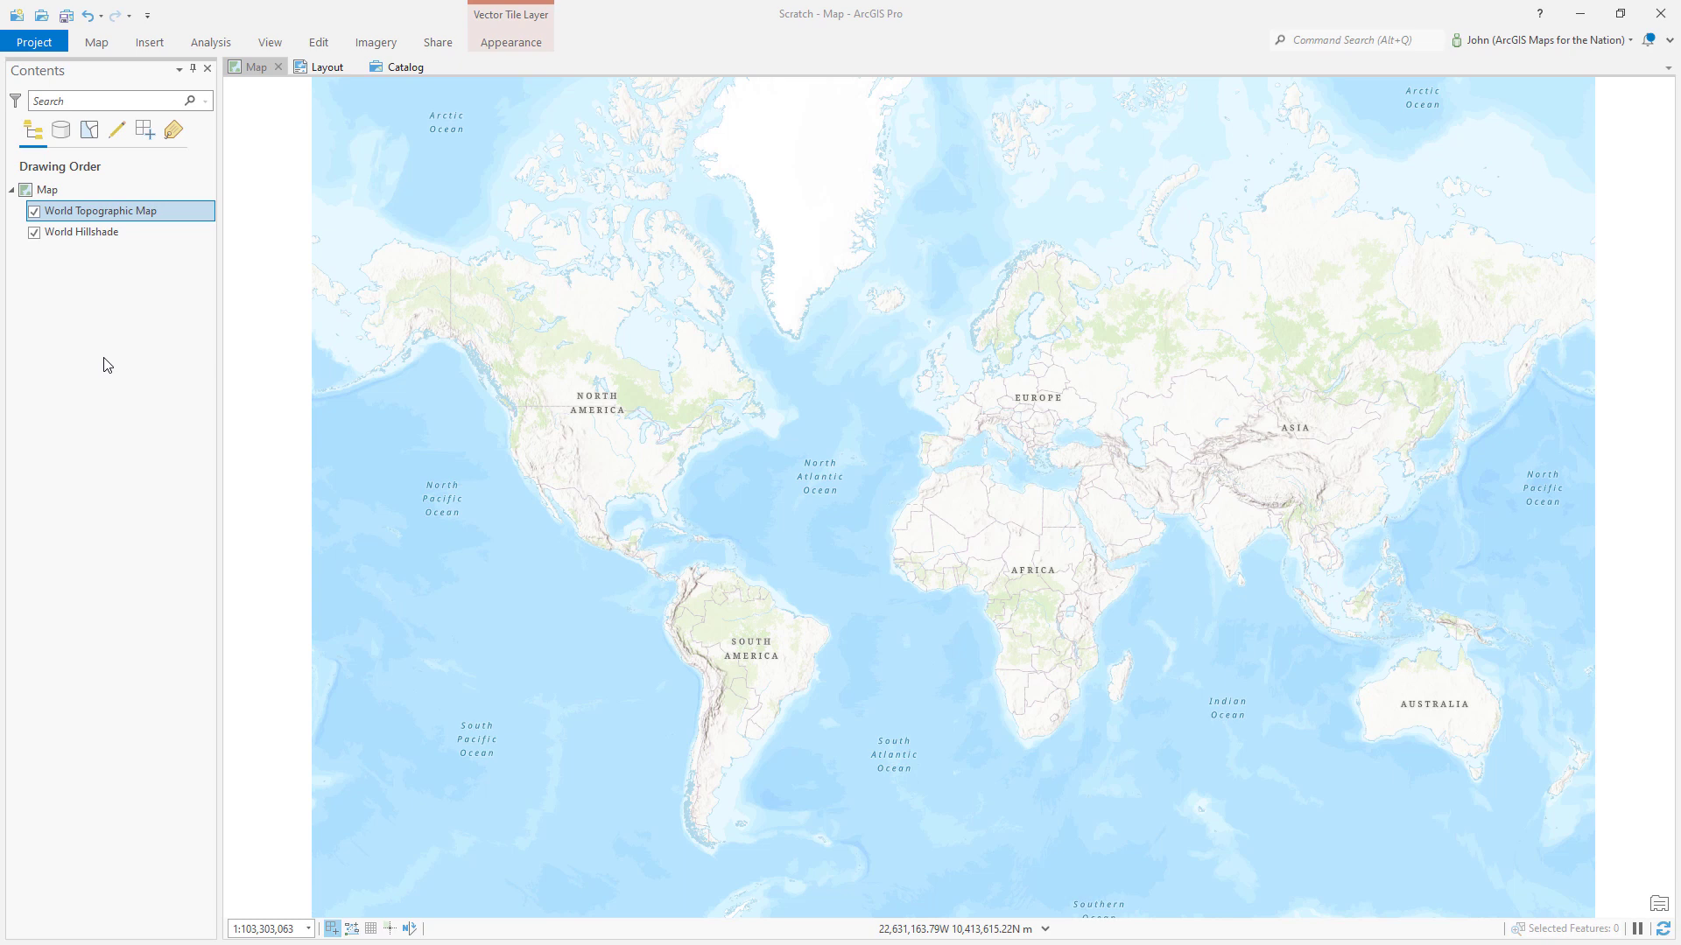
Step: In ArcGIS Pro, set the map's coordinate system to USA Contiguous Lambert Conformal Conic, found by searching for "lambert"
right_click(98, 196)
click(154, 535)
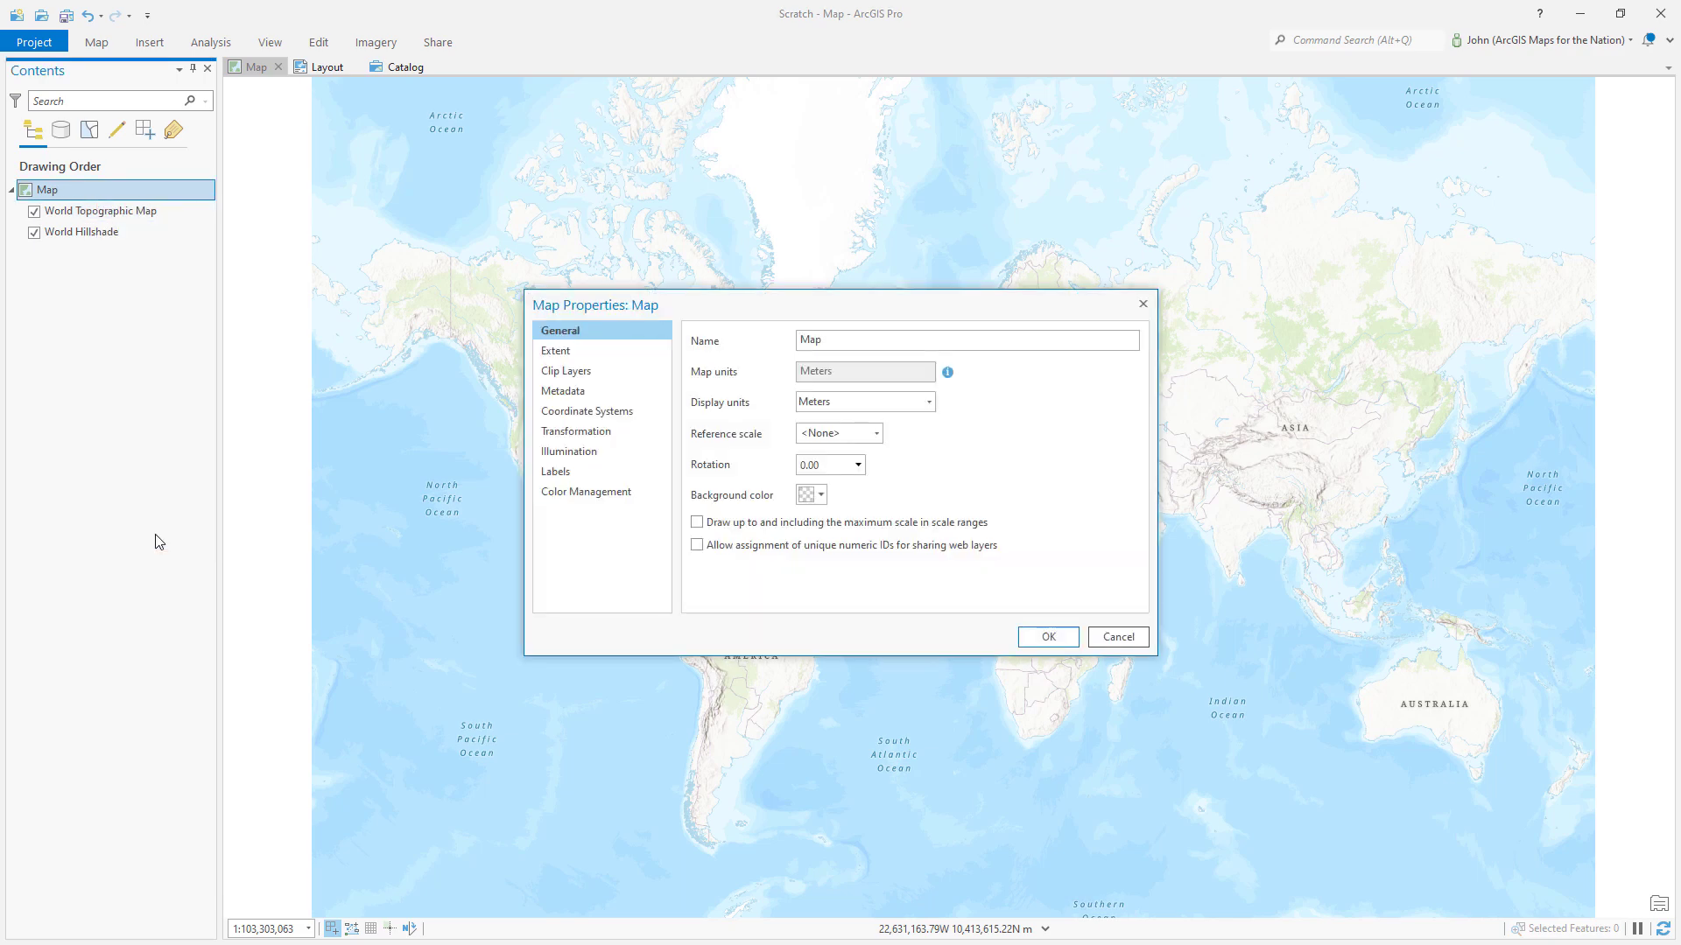
click(585, 412)
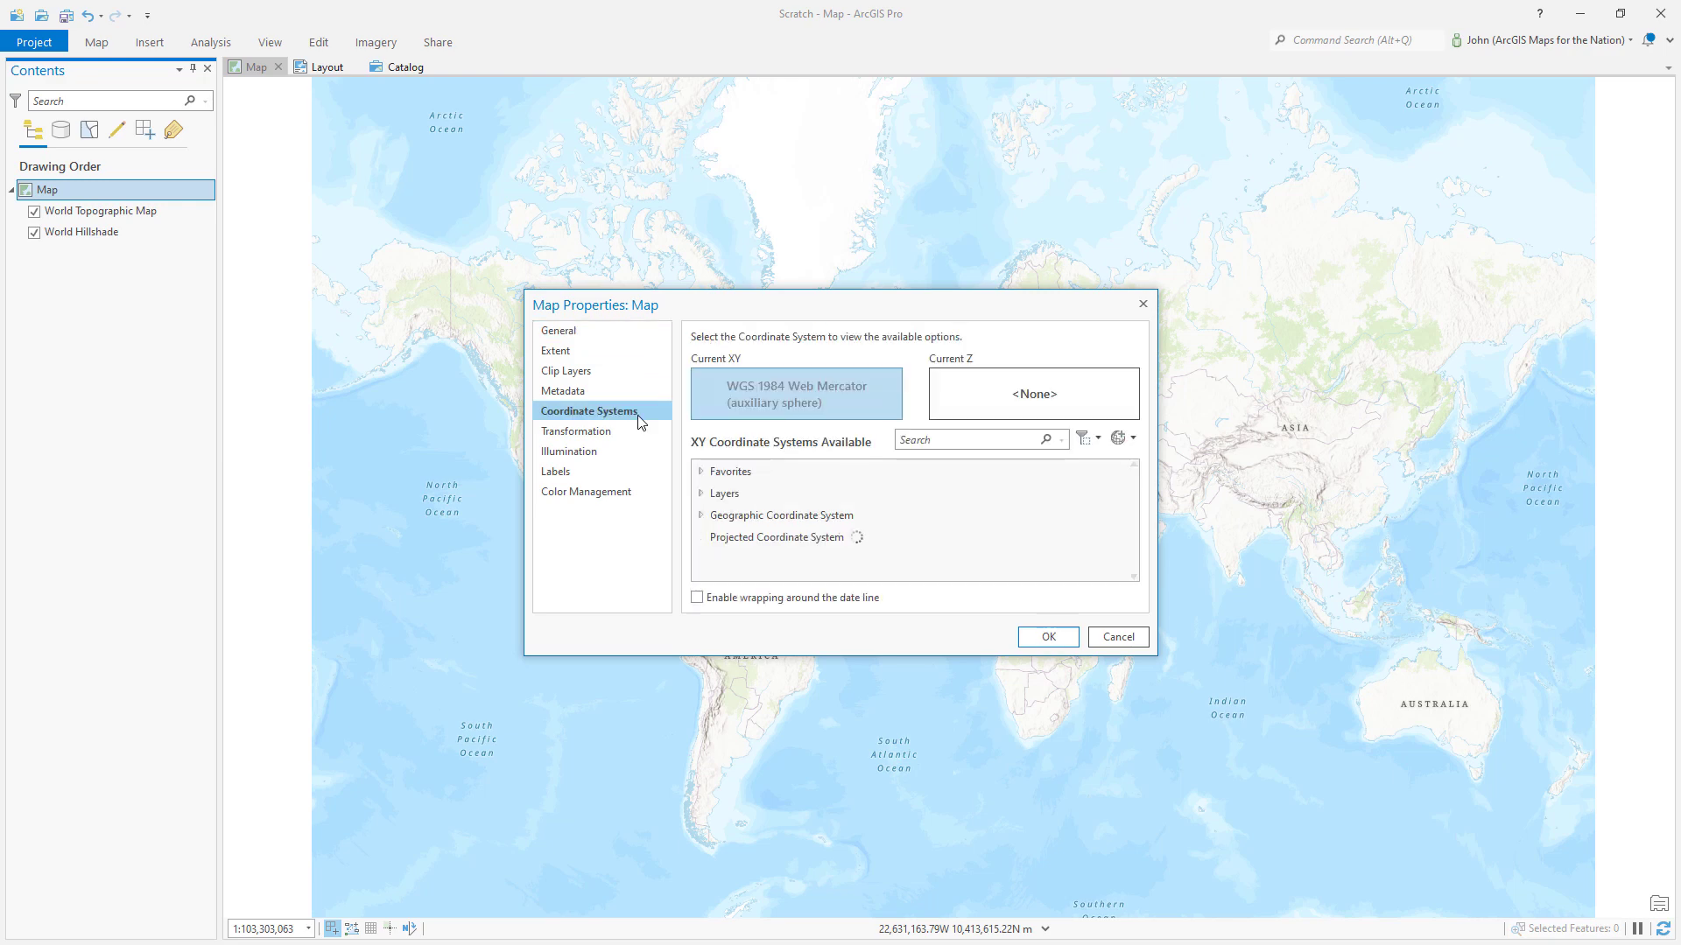
click(932, 439)
text(lambert)
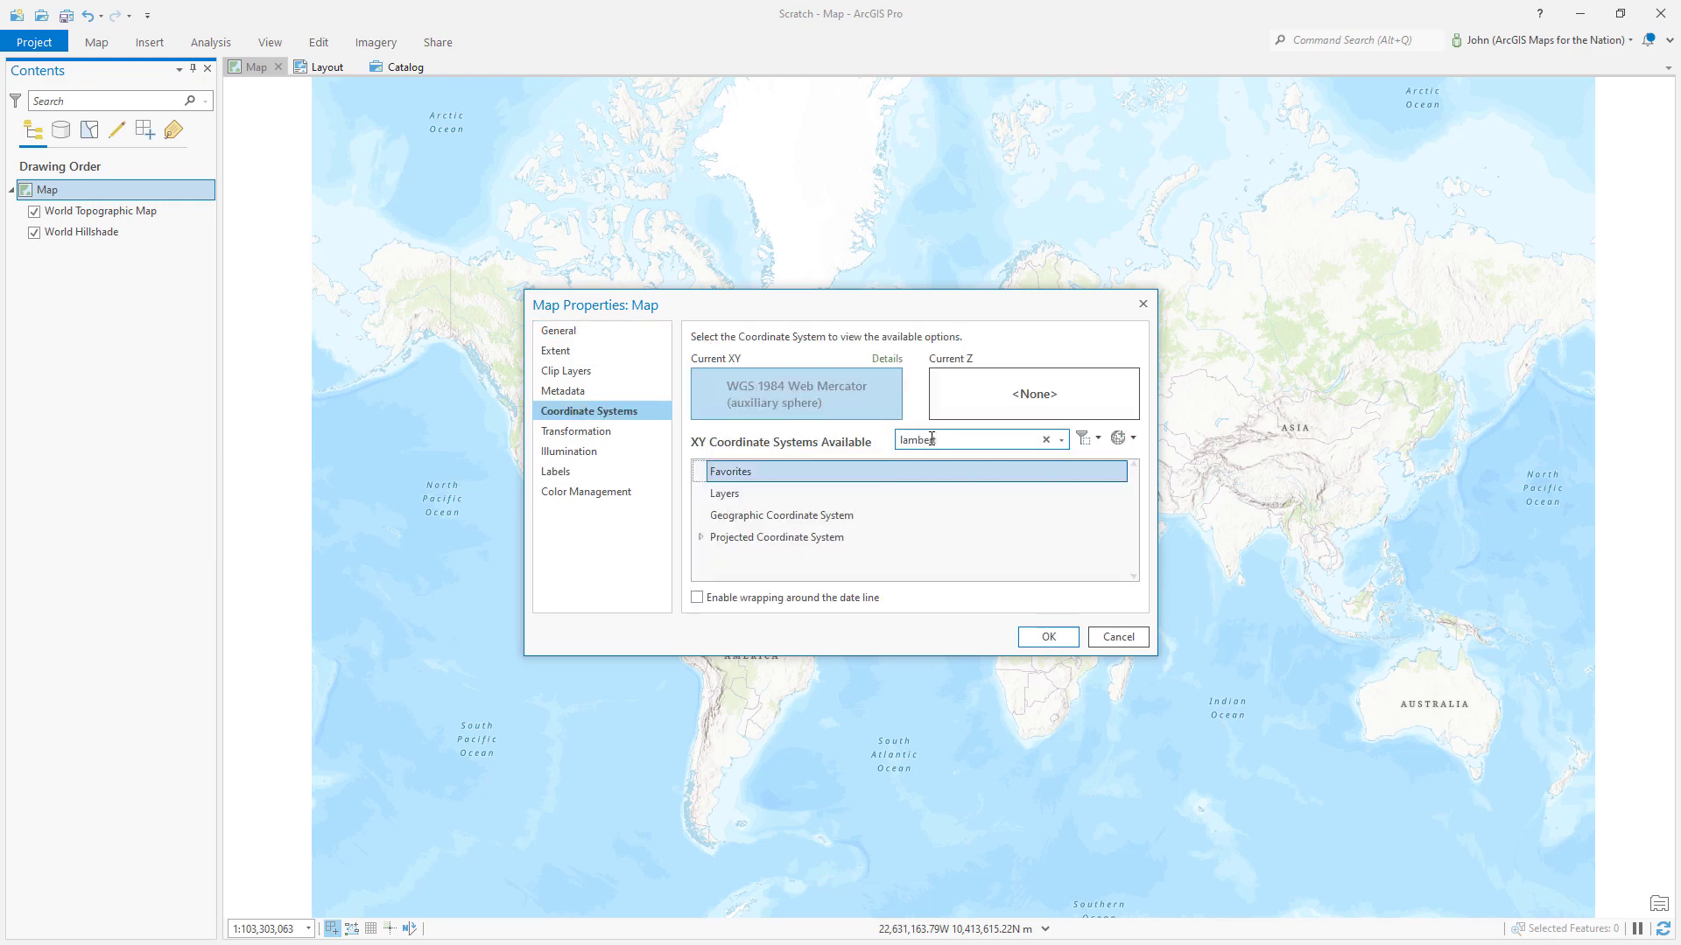
click(702, 538)
click(715, 517)
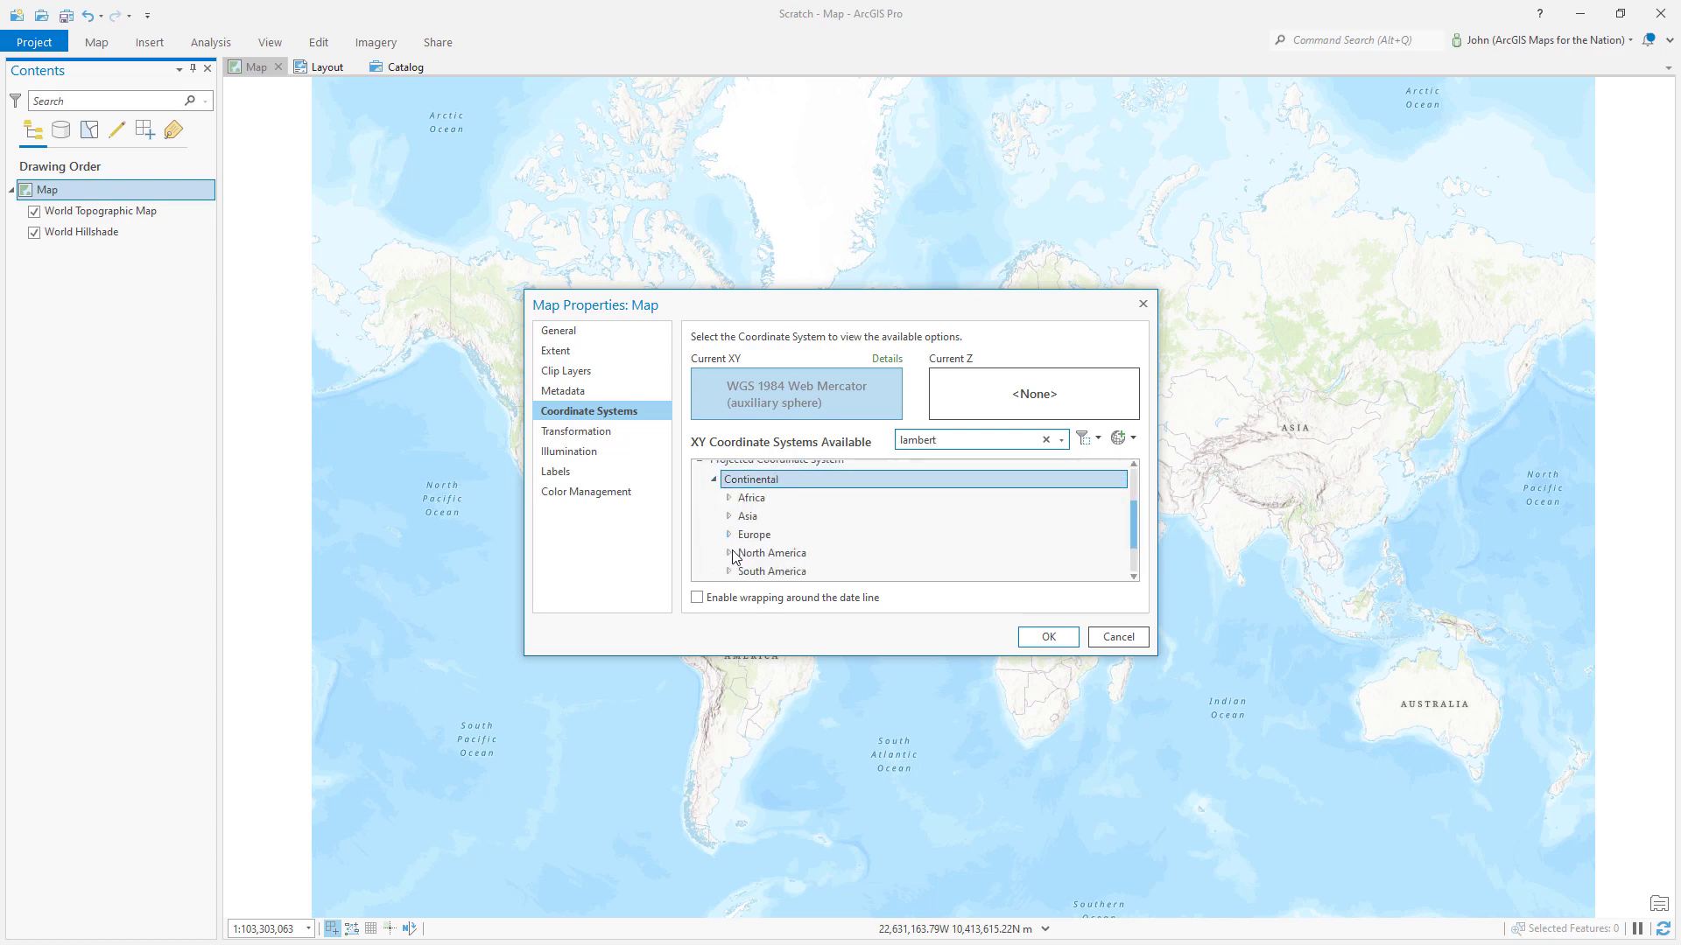
click(730, 558)
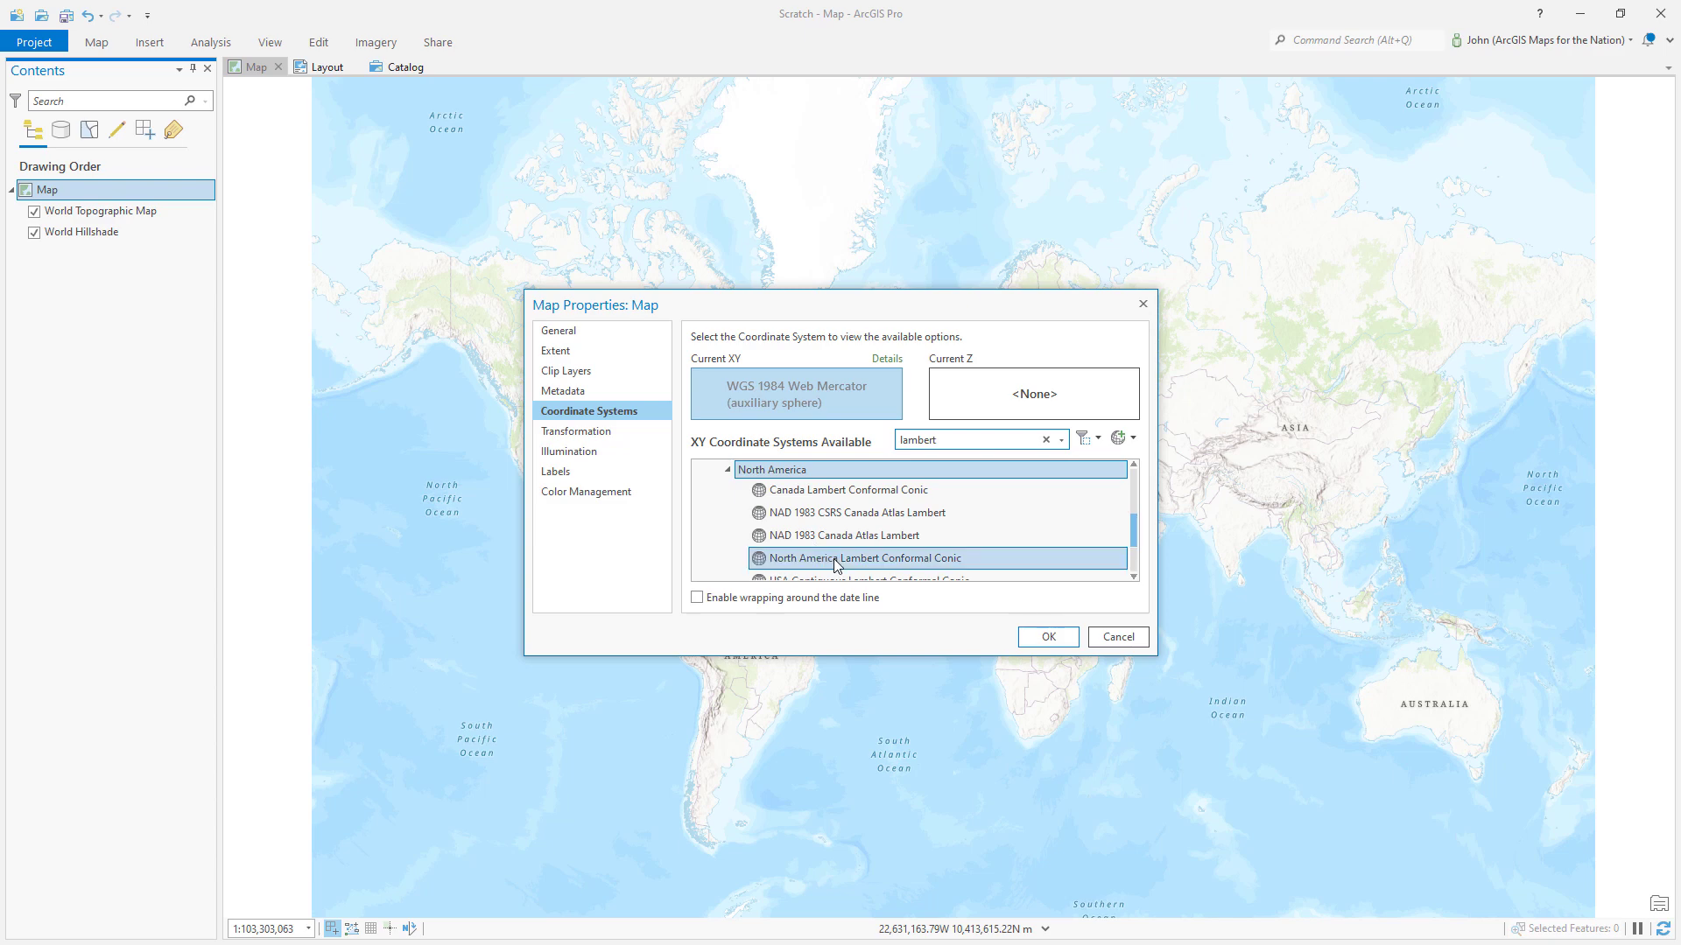
scroll(879, 564, down, 1)
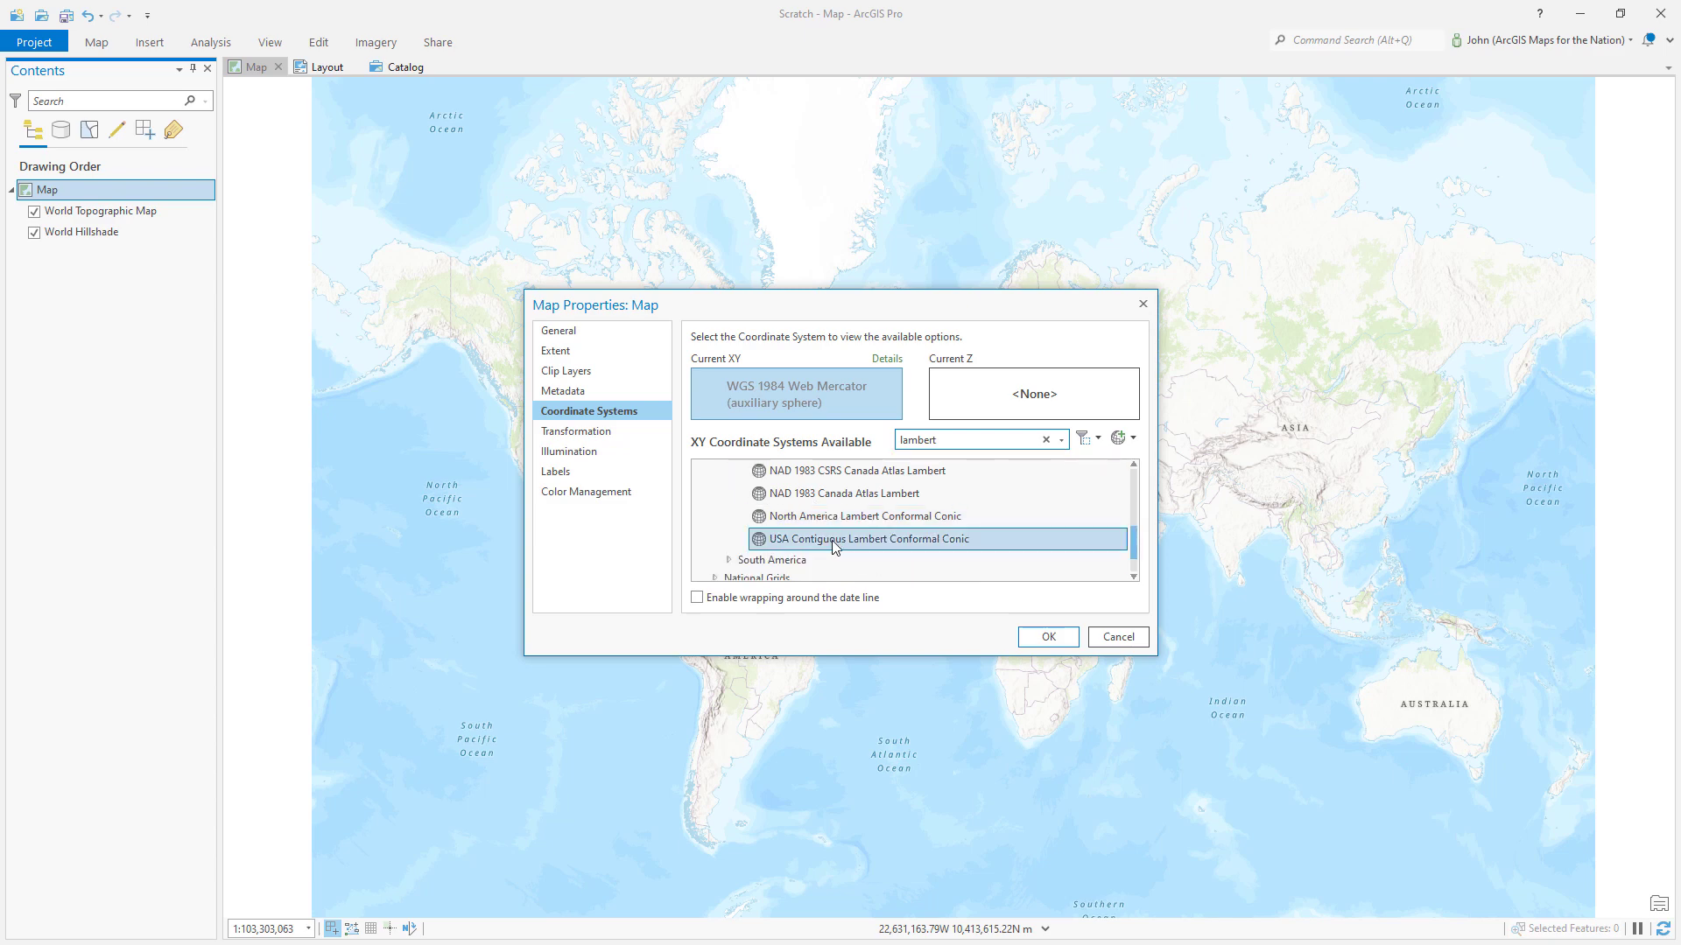
click(862, 541)
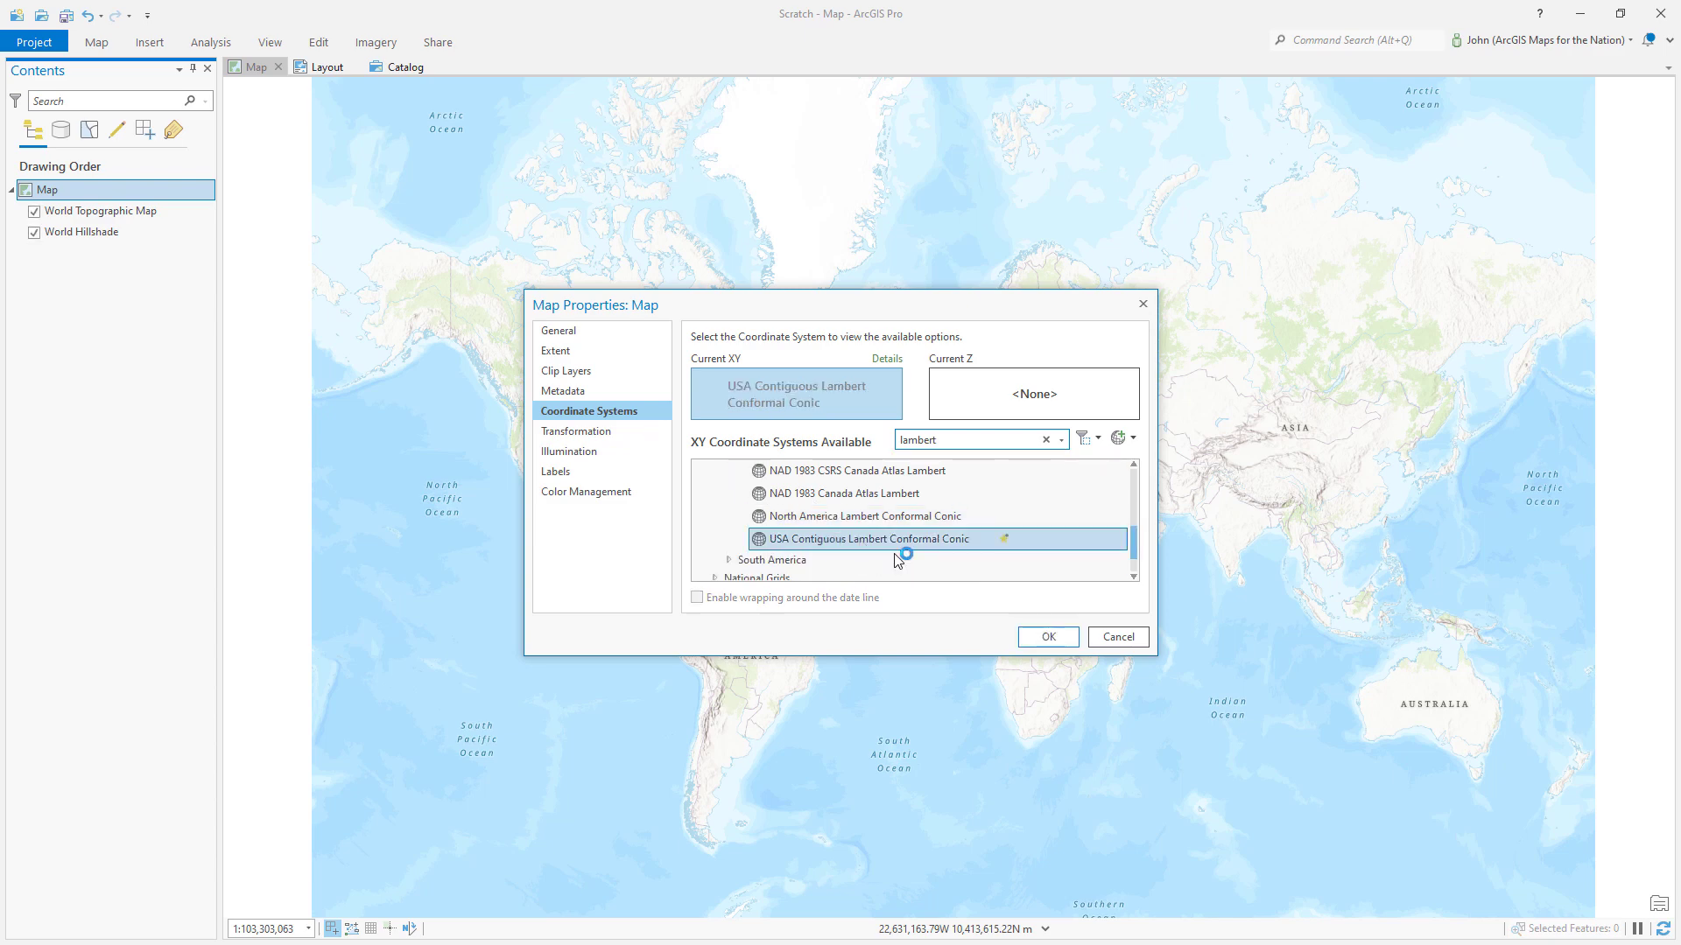
click(1047, 636)
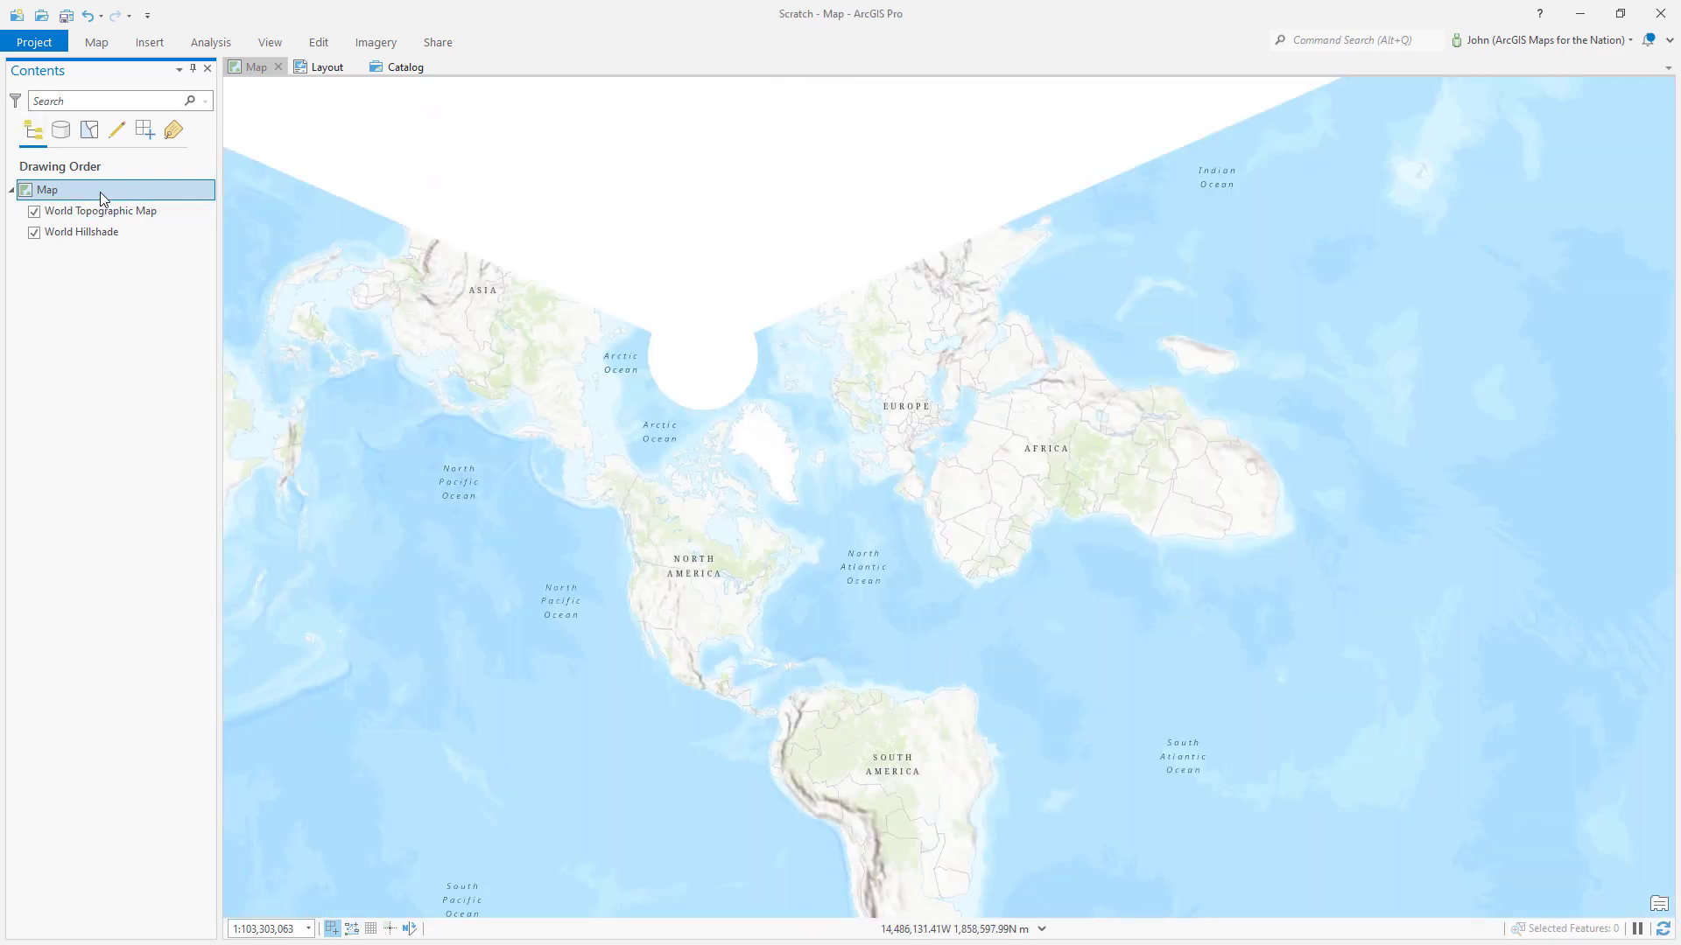
Step: Add the ForestDensity.png raster from the ForestDensity folder to the map and zoom to that layer
click(94, 44)
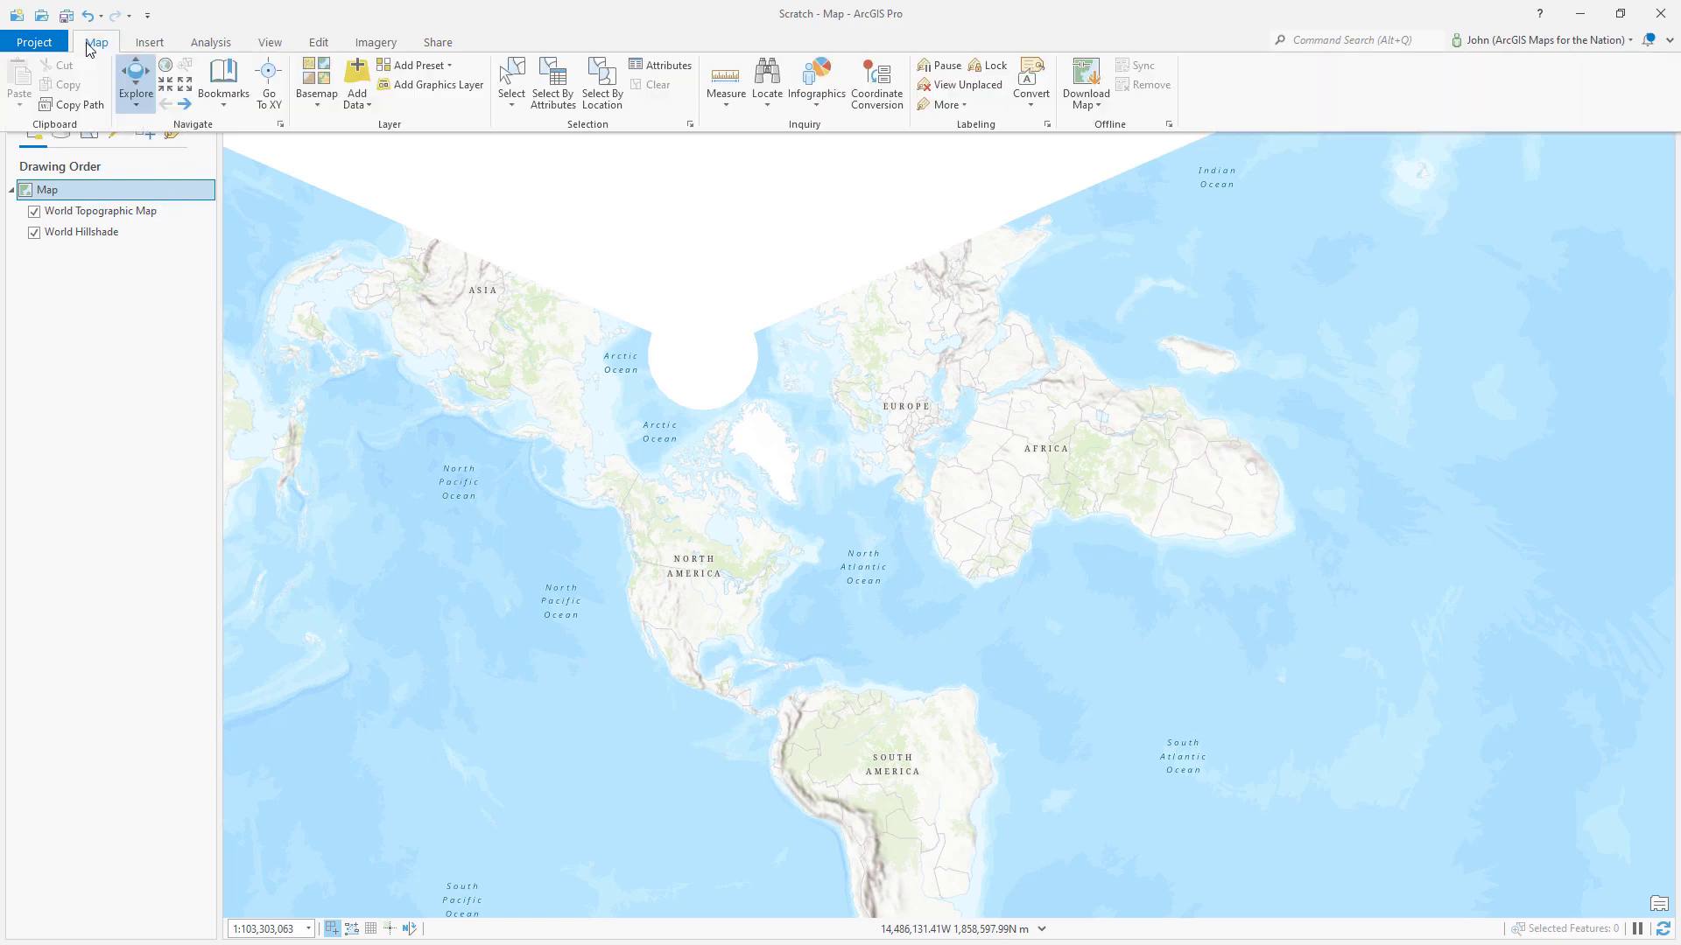
click(357, 77)
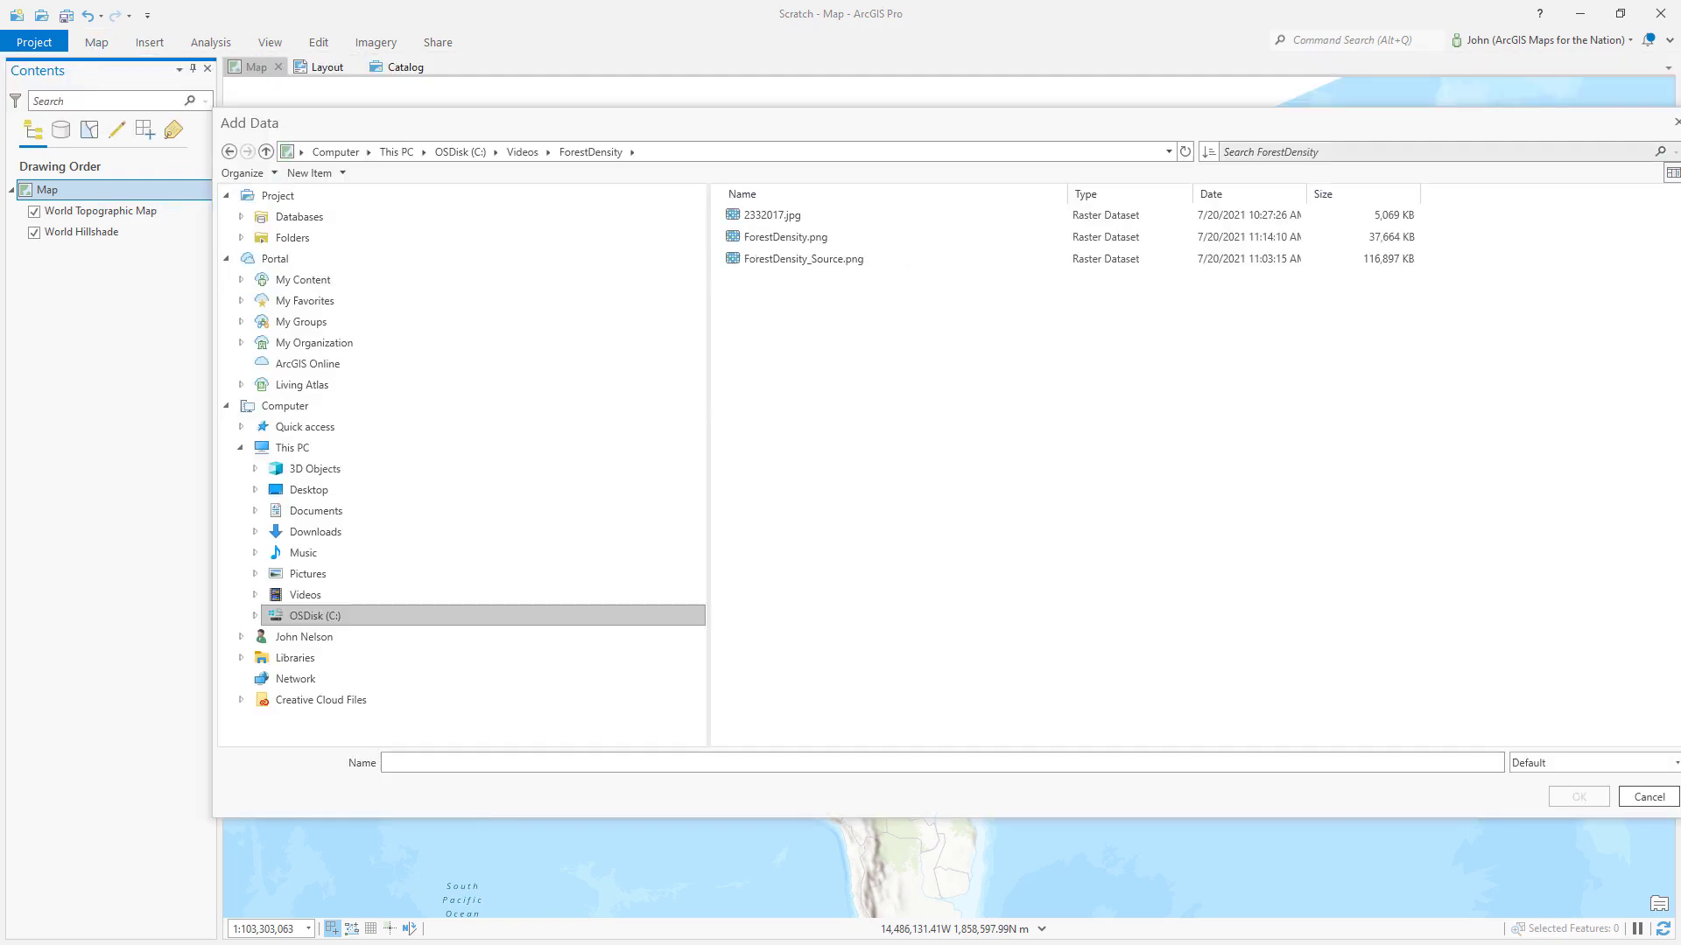
click(770, 237)
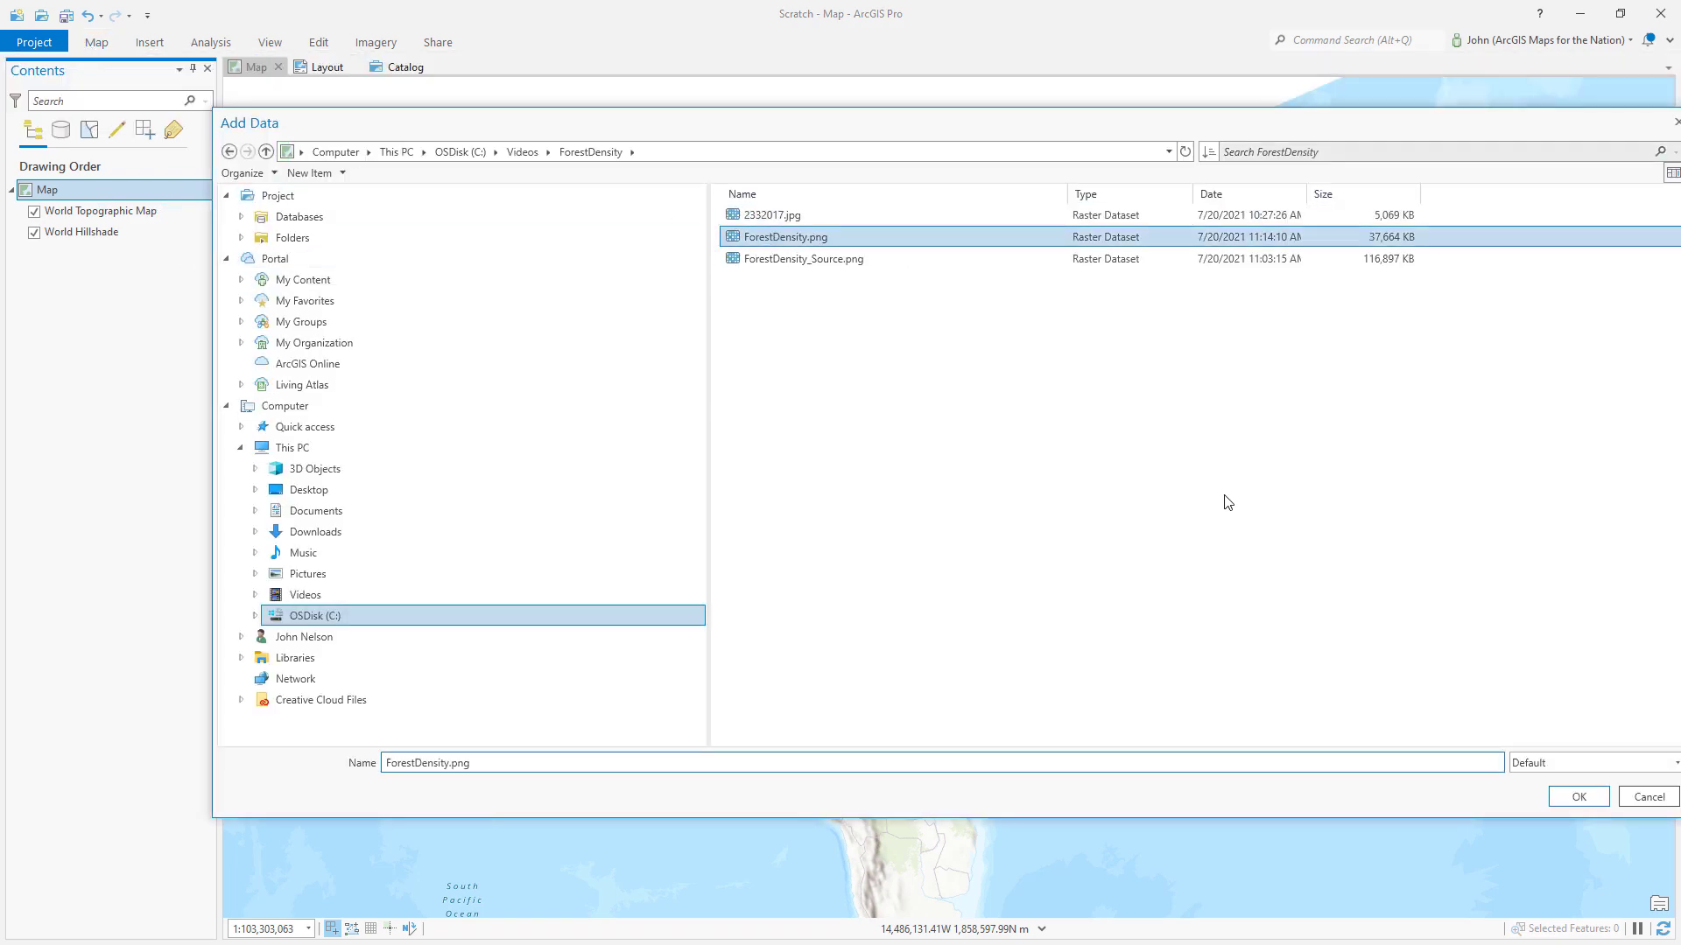
click(1576, 797)
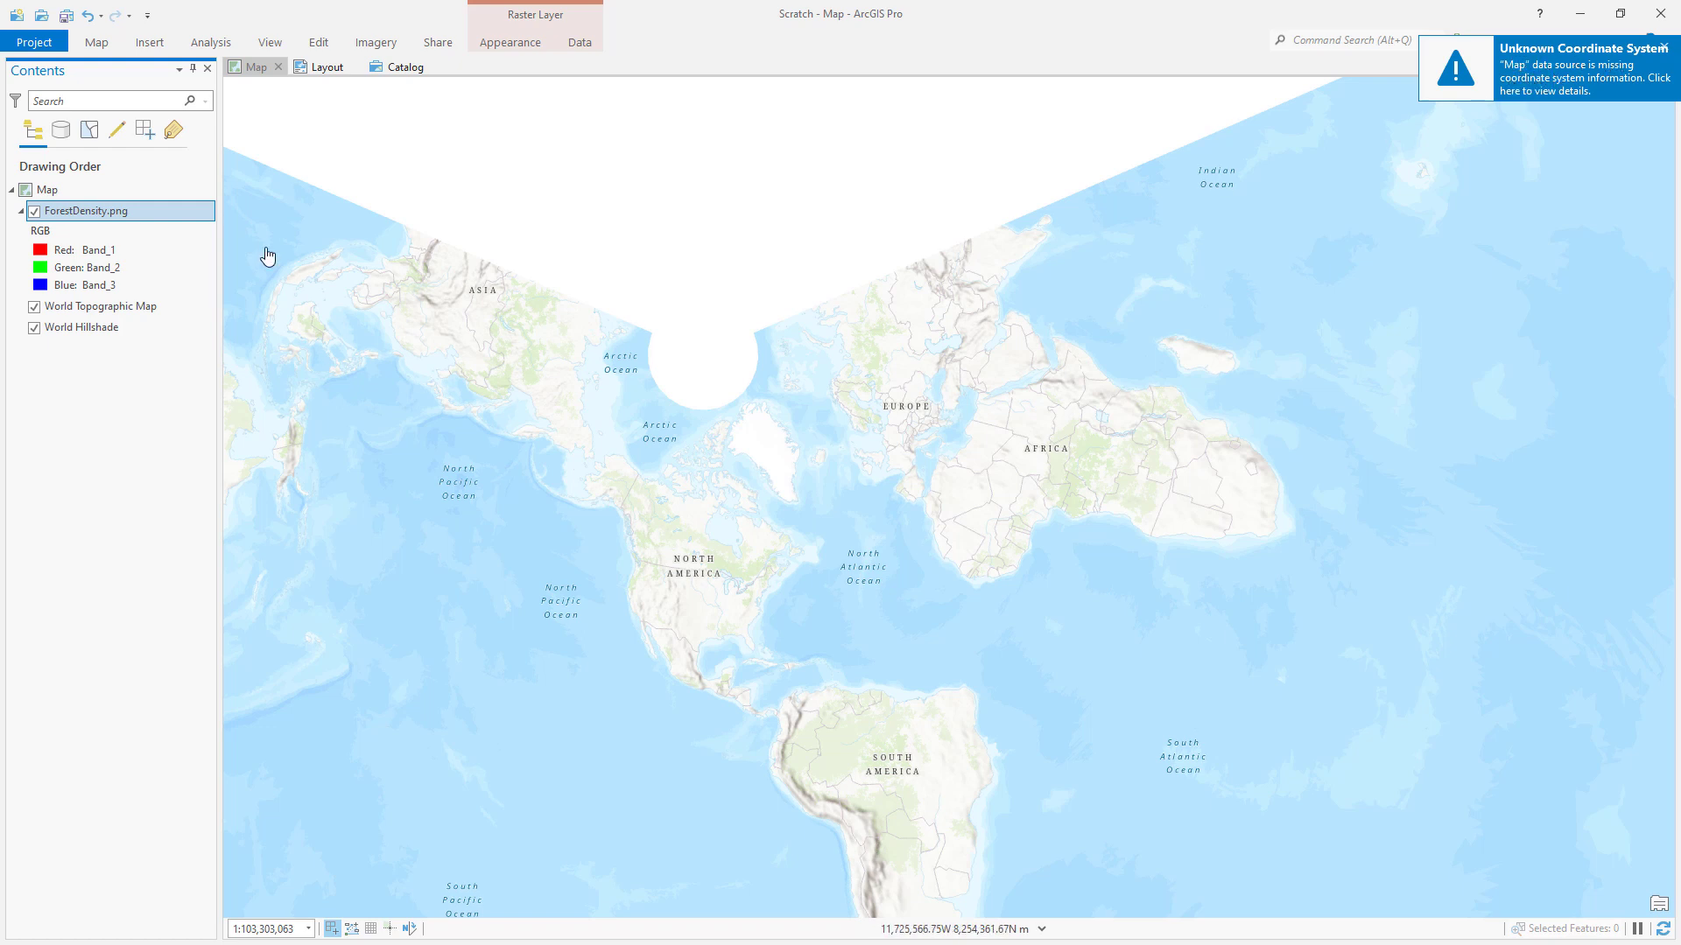
right_click(160, 222)
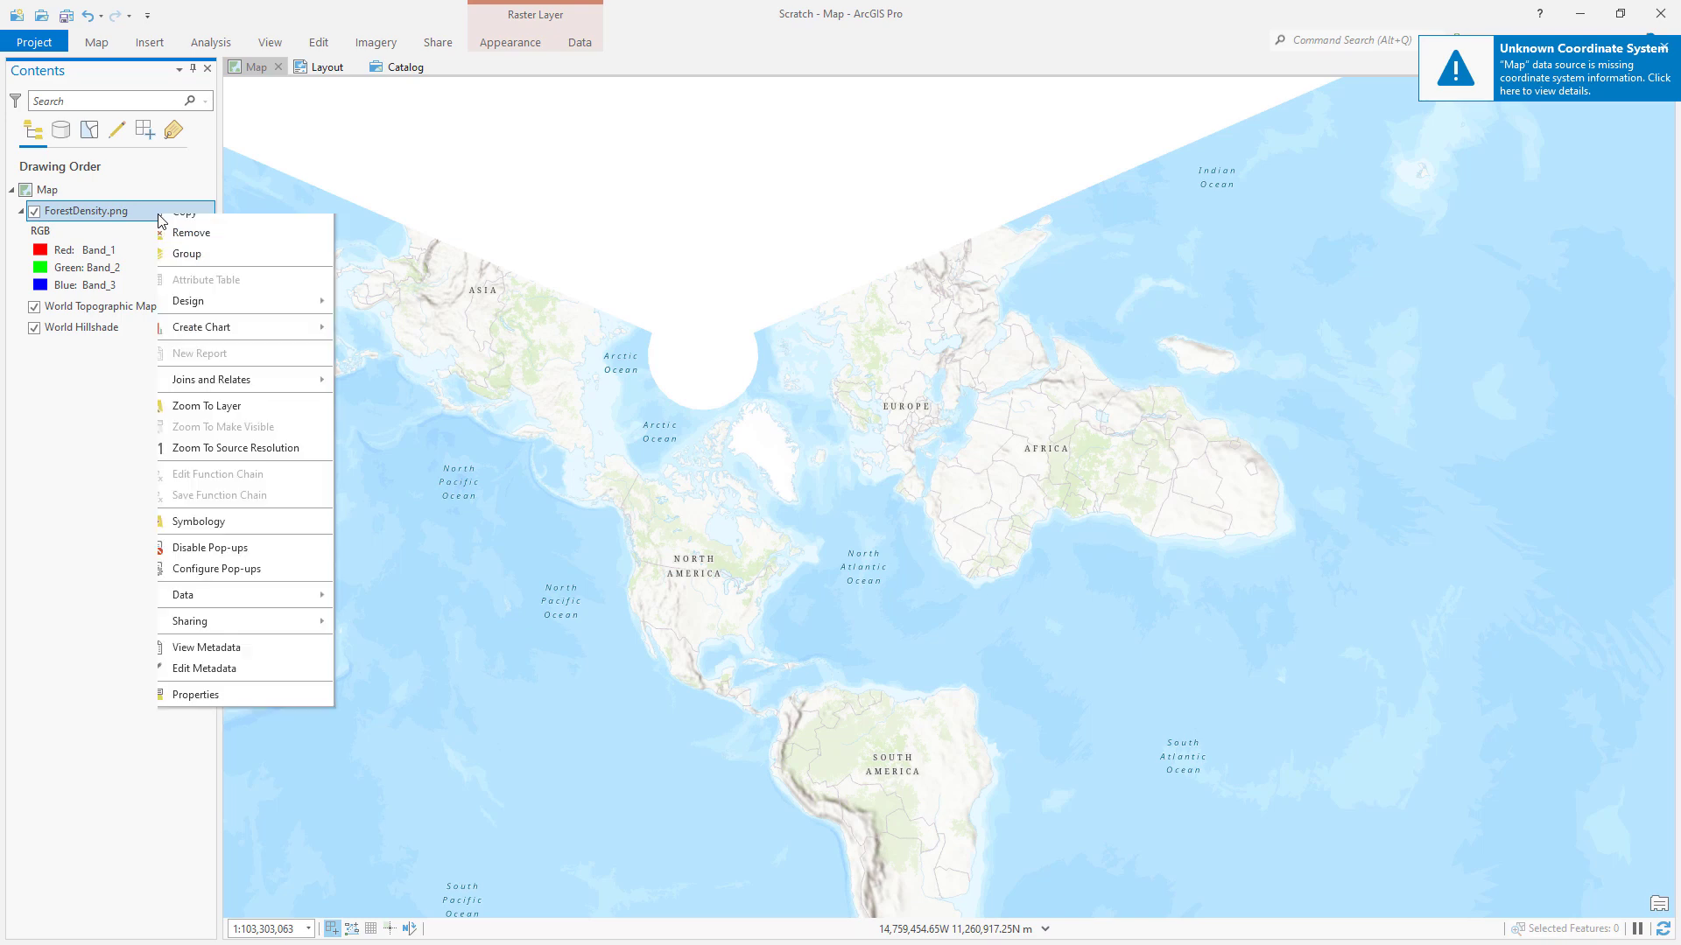
click(221, 420)
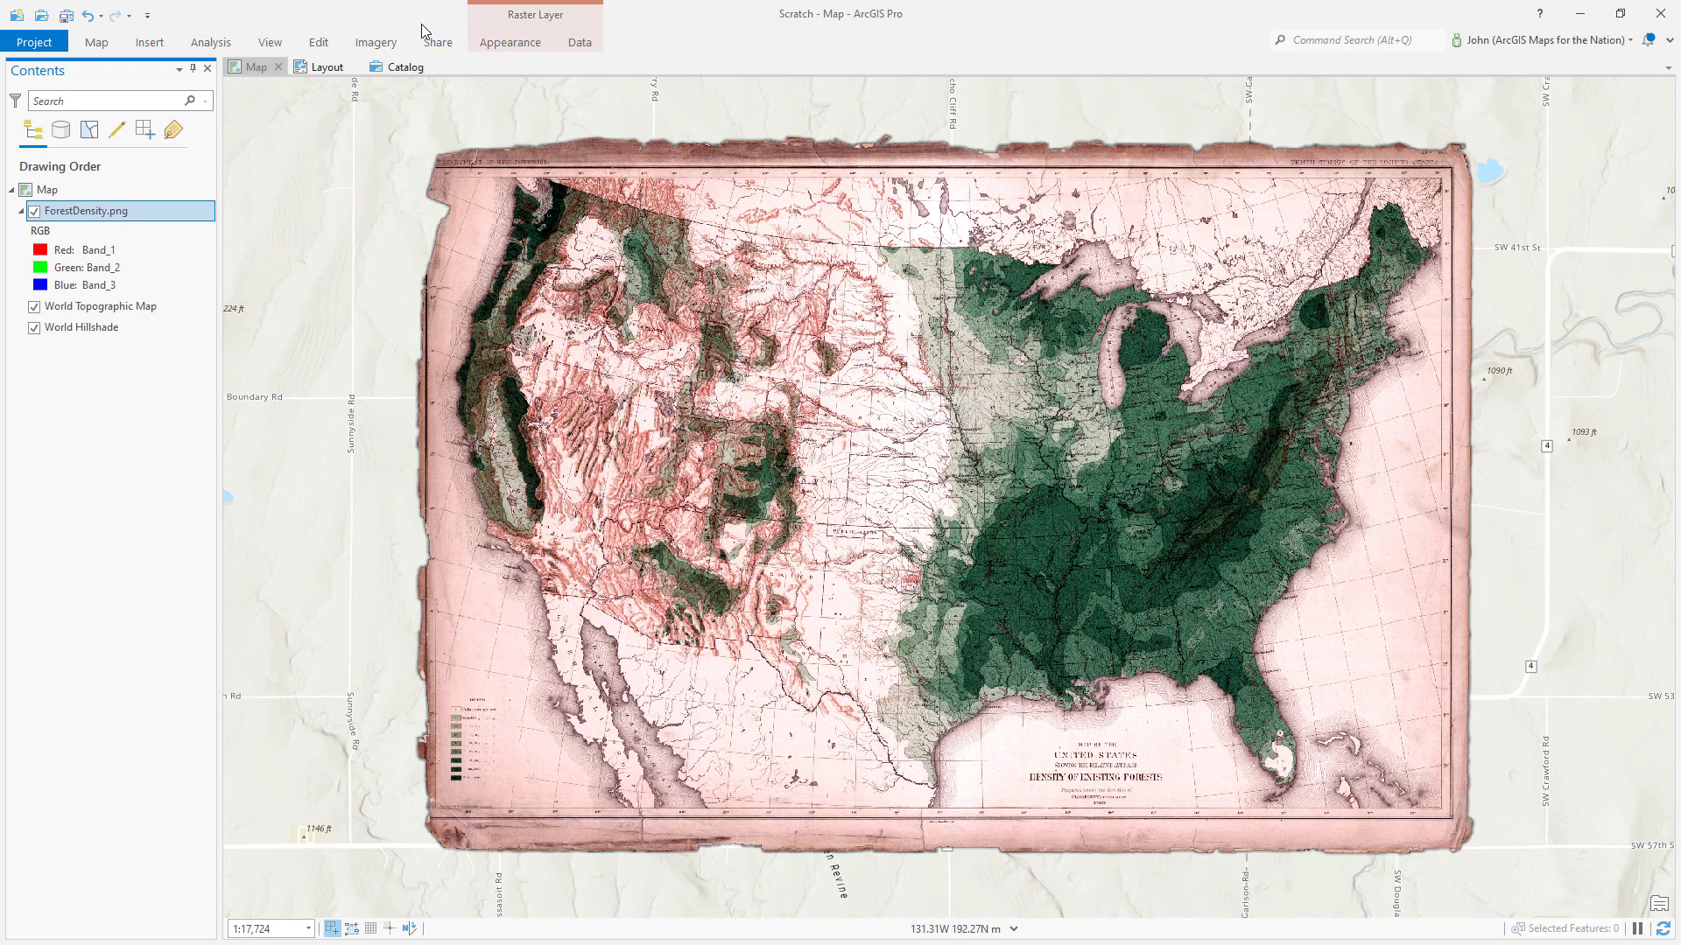
Step: Set the ForestDensity.png layer's gamma to 1.0 and its stretch type to None
click(494, 51)
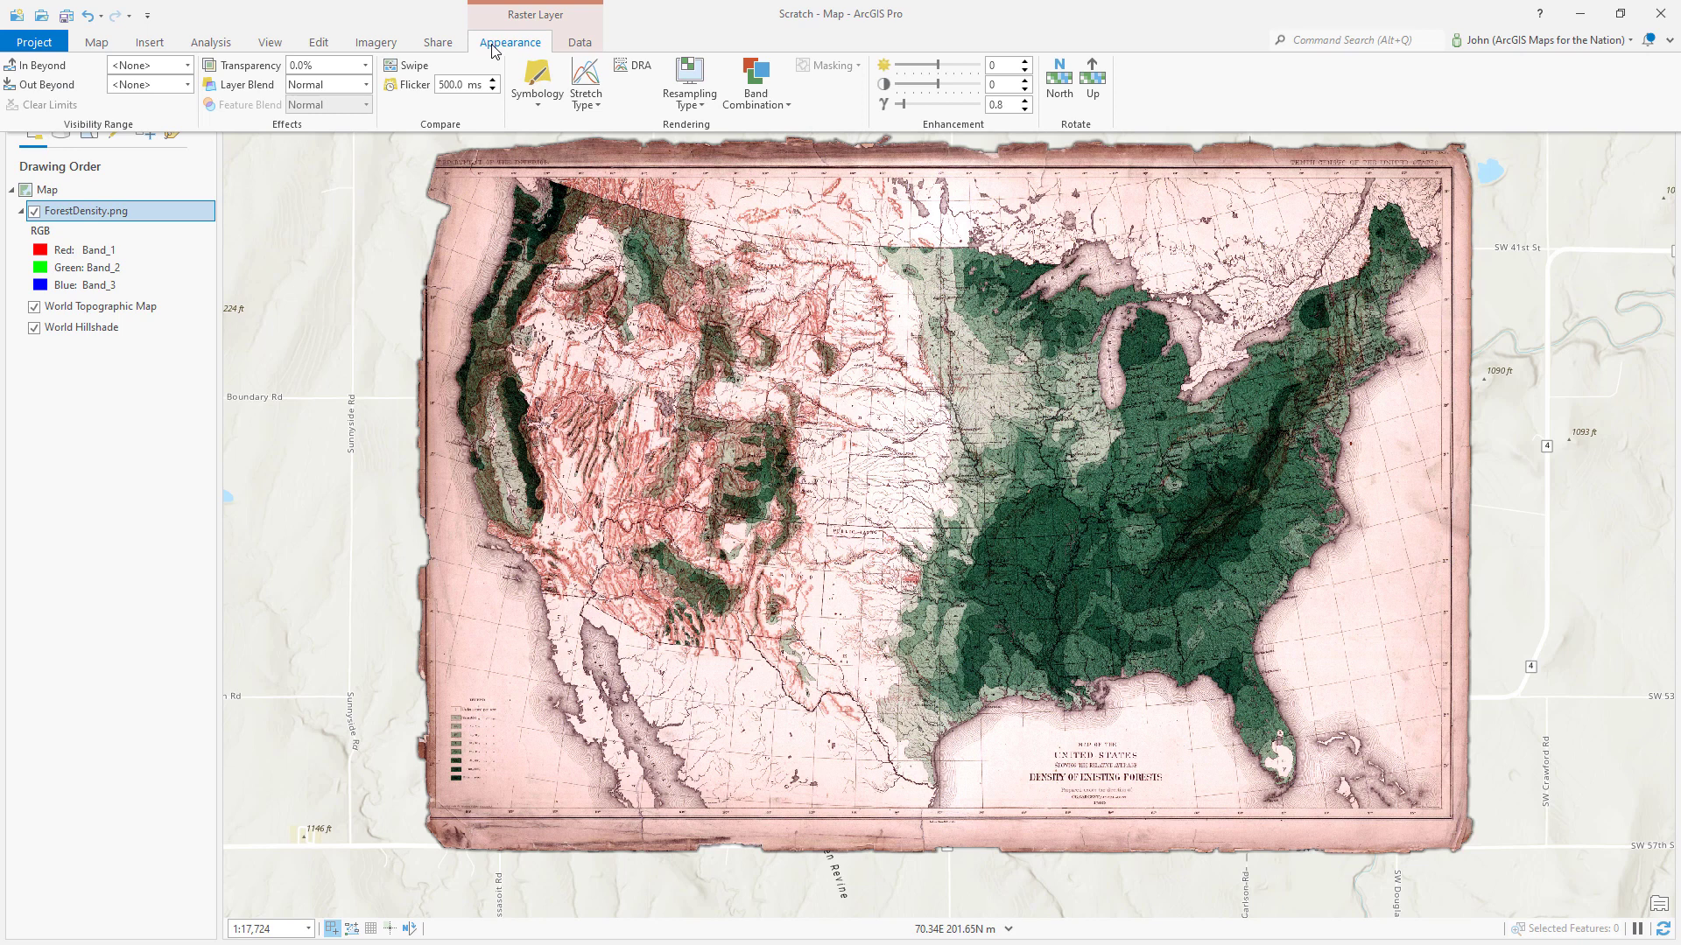
double_click(995, 105)
text(1)
click(1059, 79)
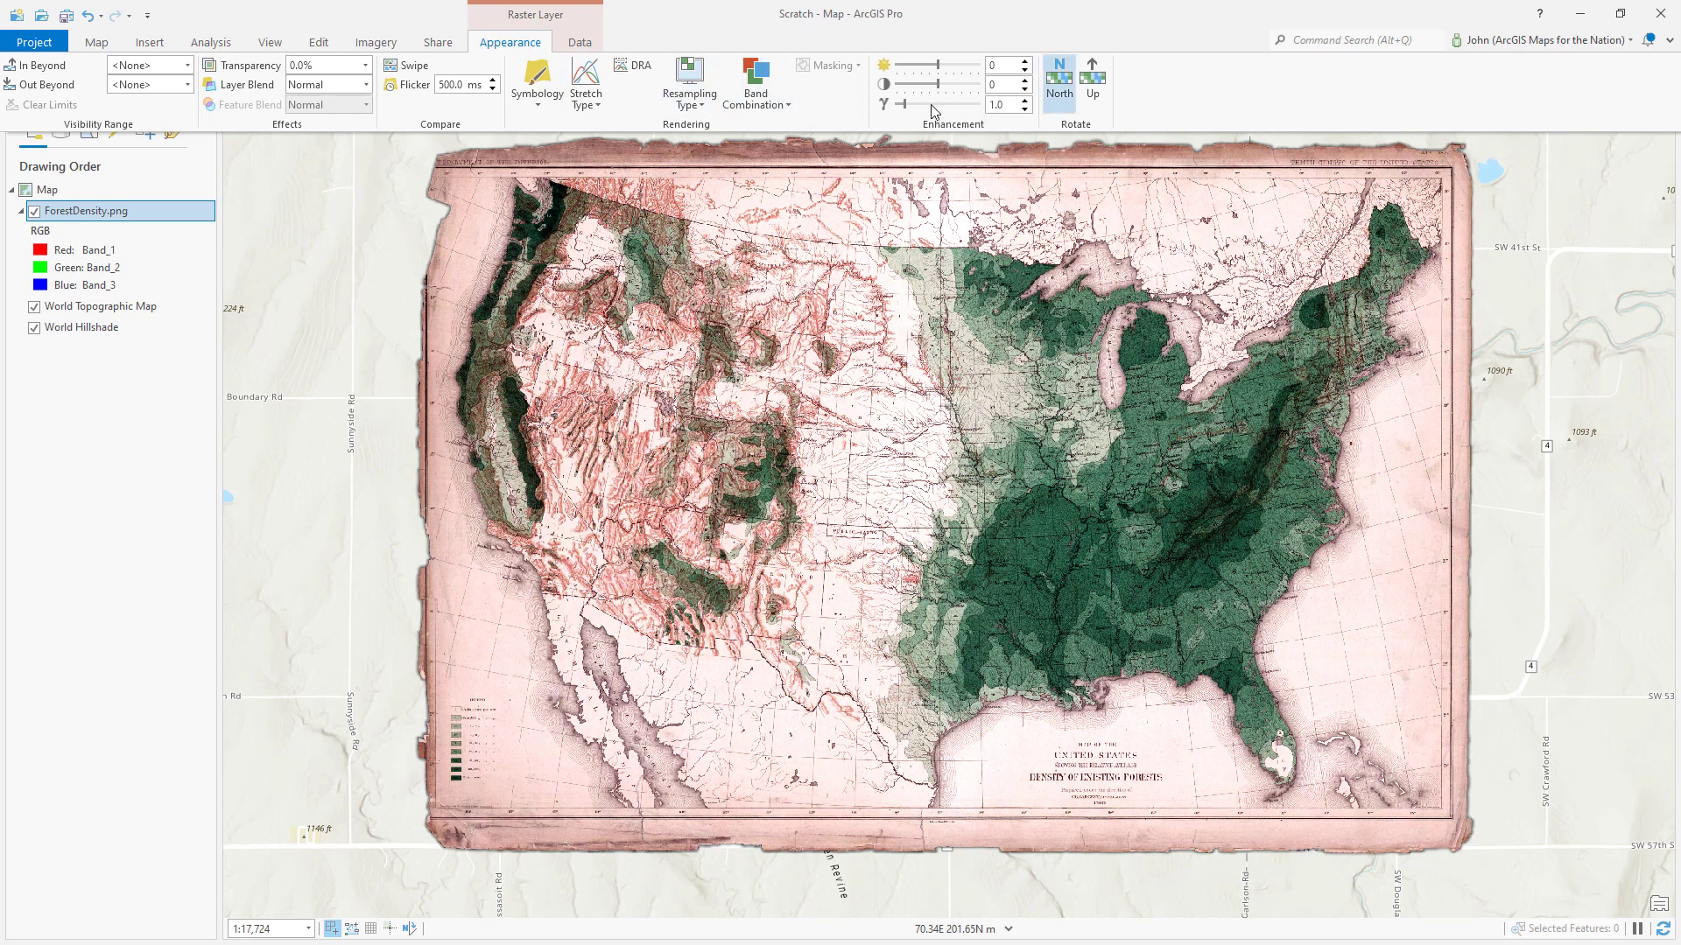
click(586, 94)
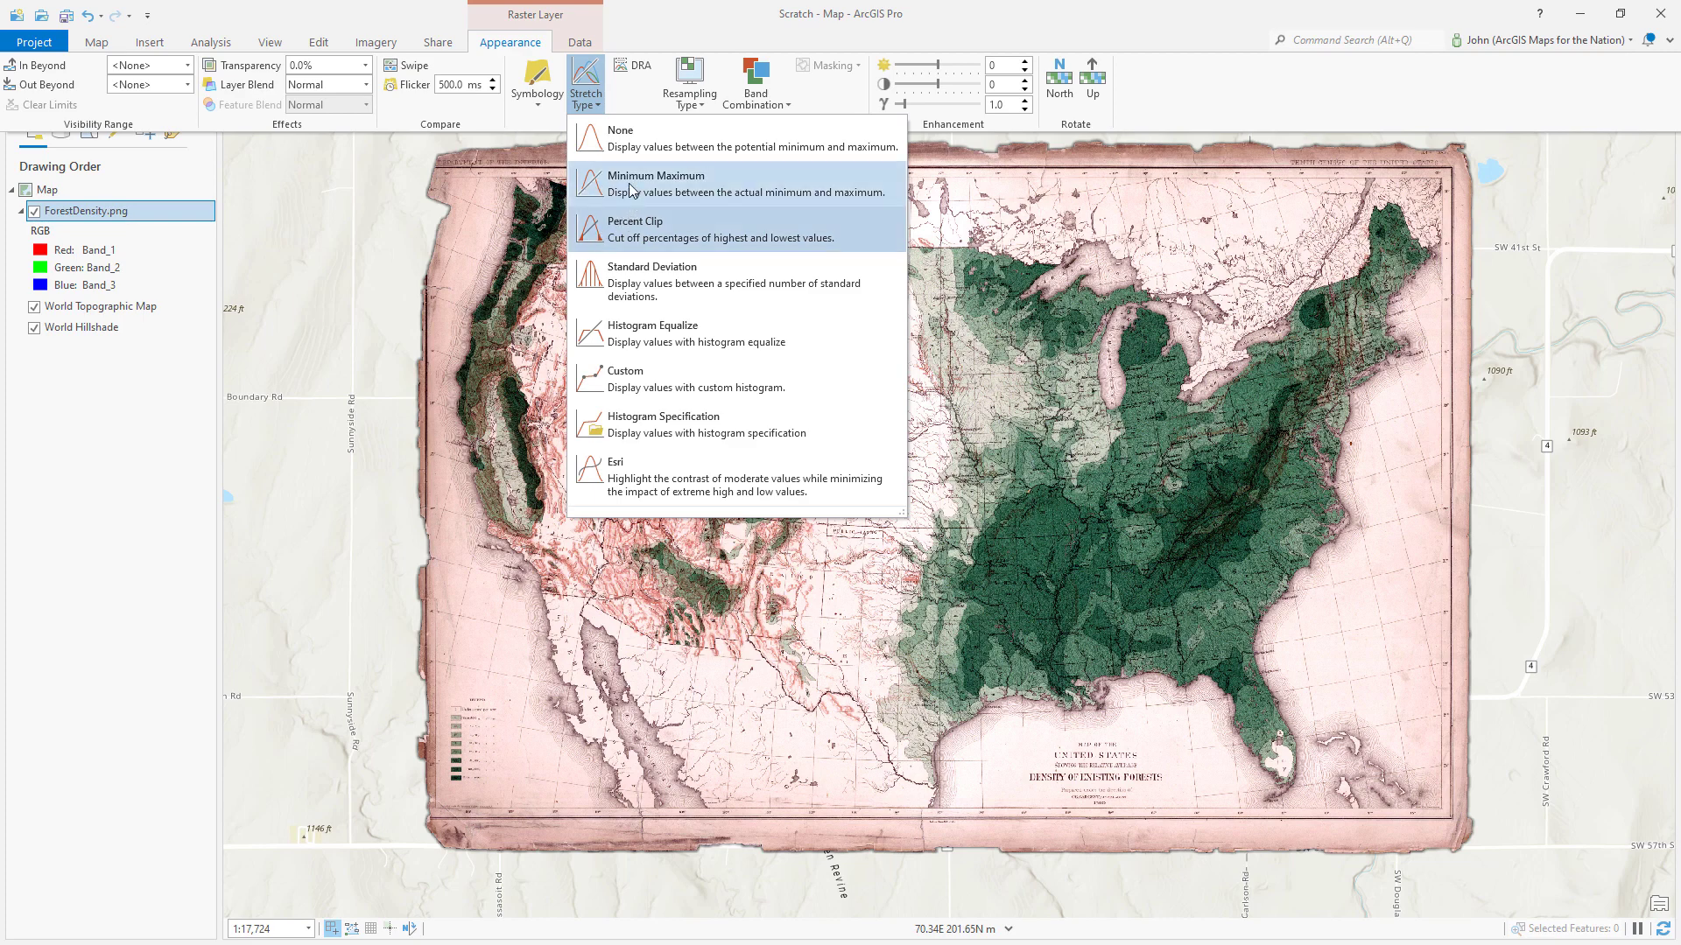
click(627, 140)
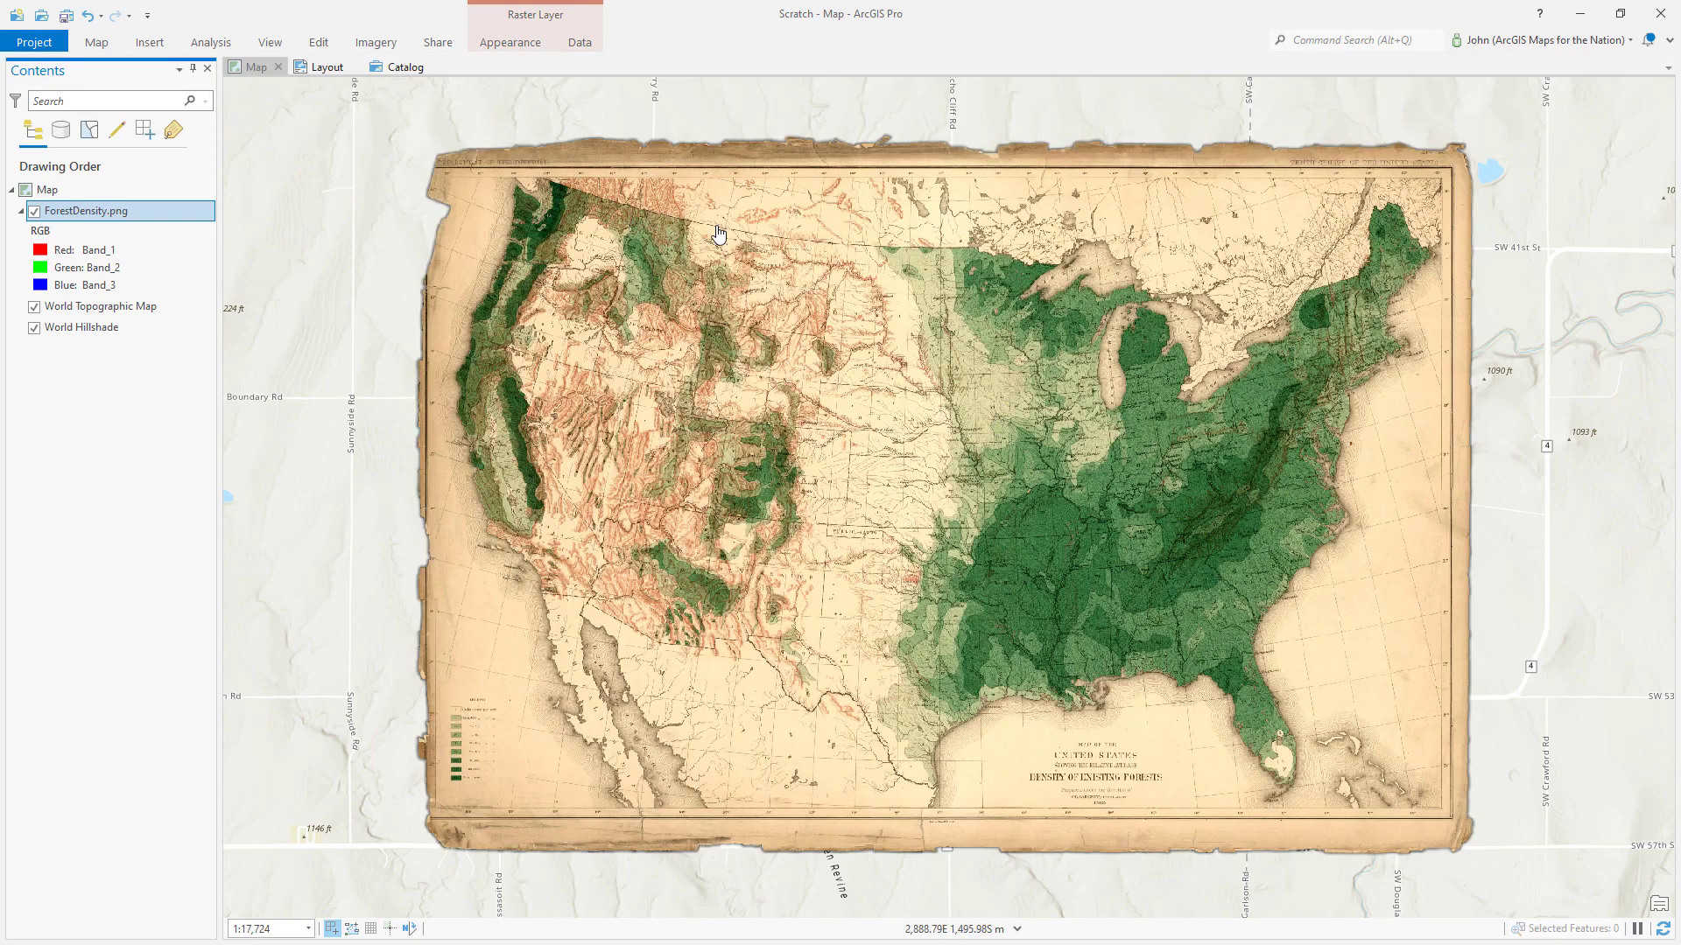
Step: Set the resampling type of the ForestDensity.png layer to Cubic
click(510, 42)
click(688, 103)
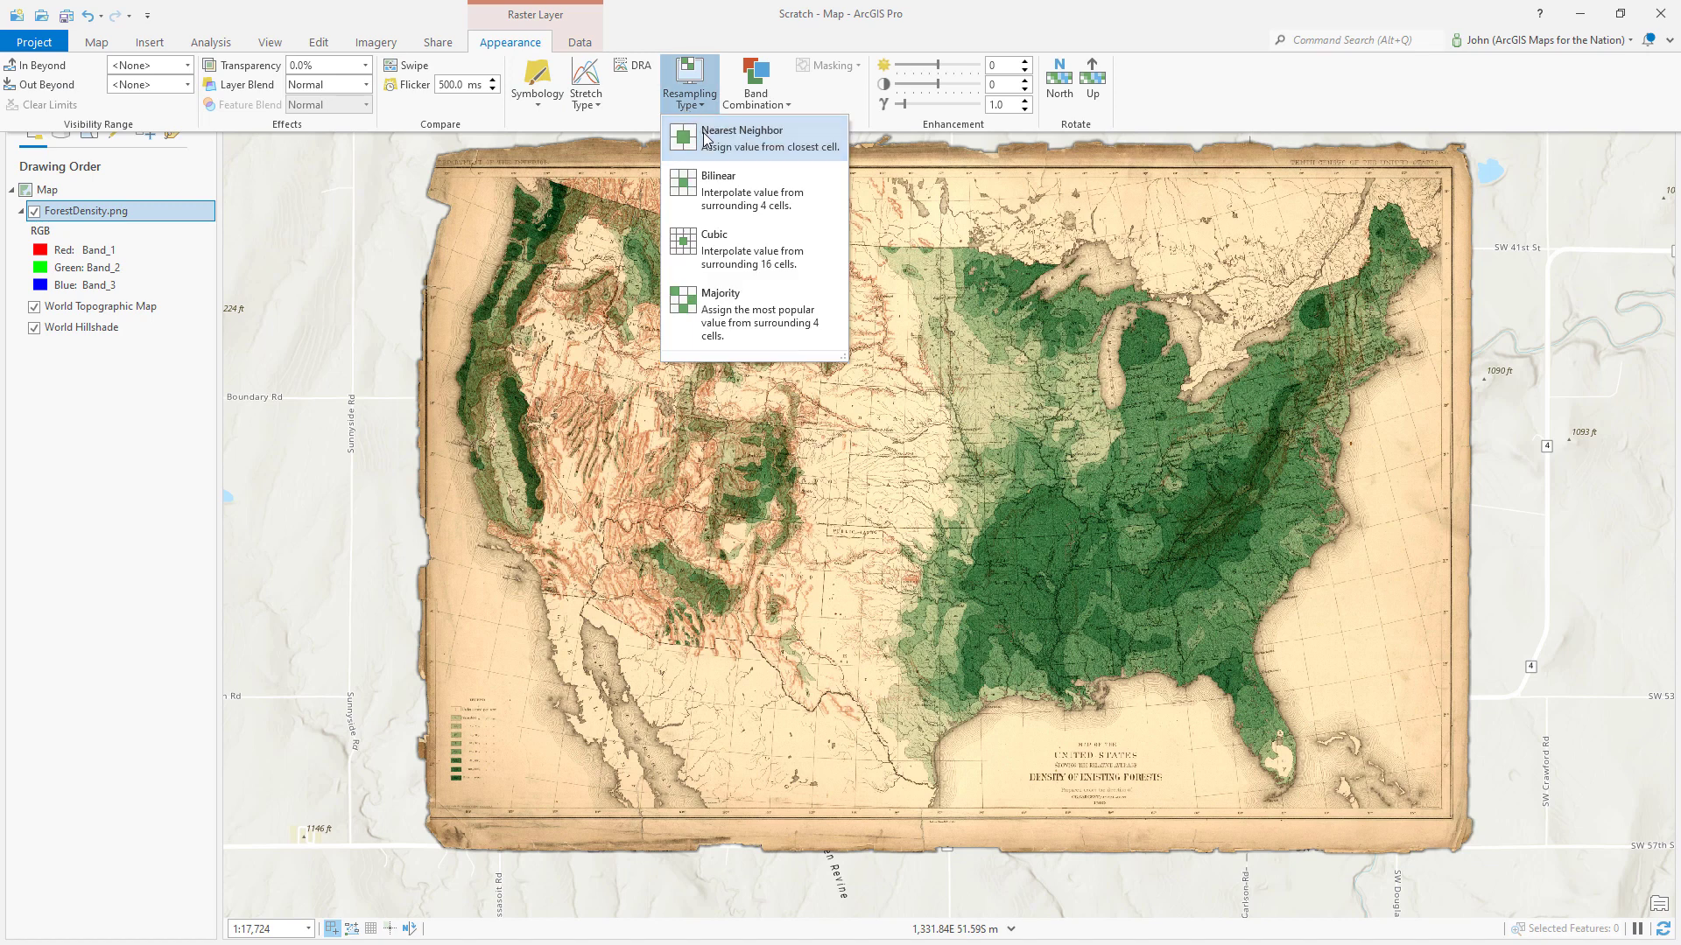
click(718, 251)
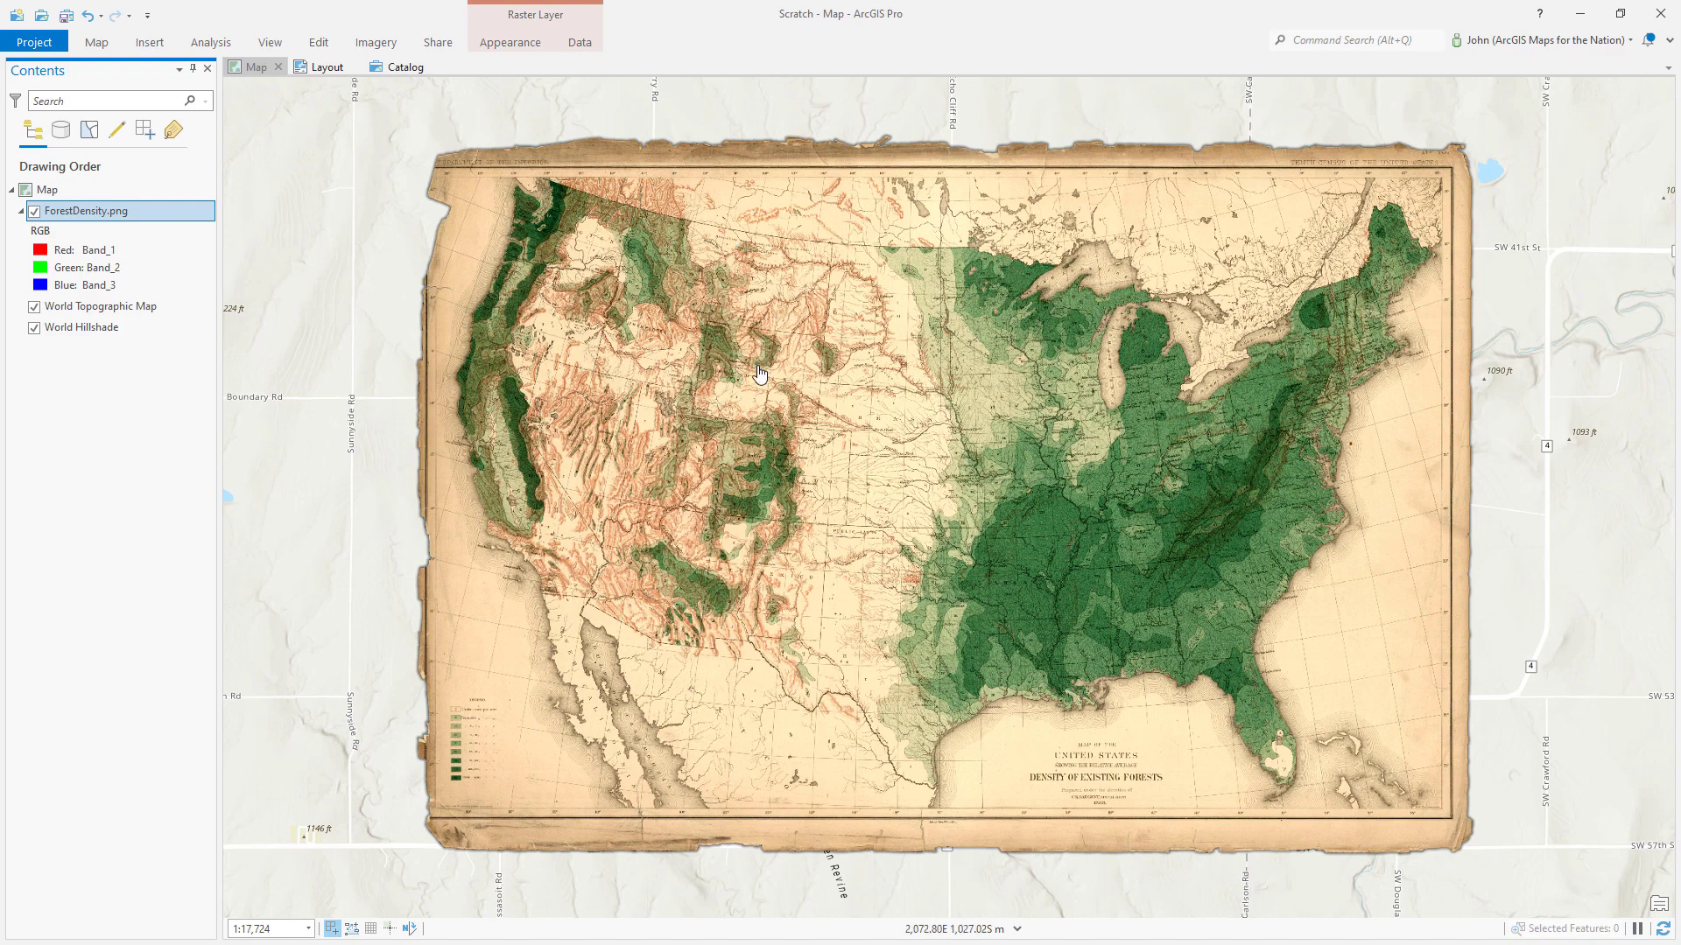
Step: Compare where the forest density raster sits and how large it is with the full United States on the basemap
click(960, 465)
scroll(959, 465, down, 10)
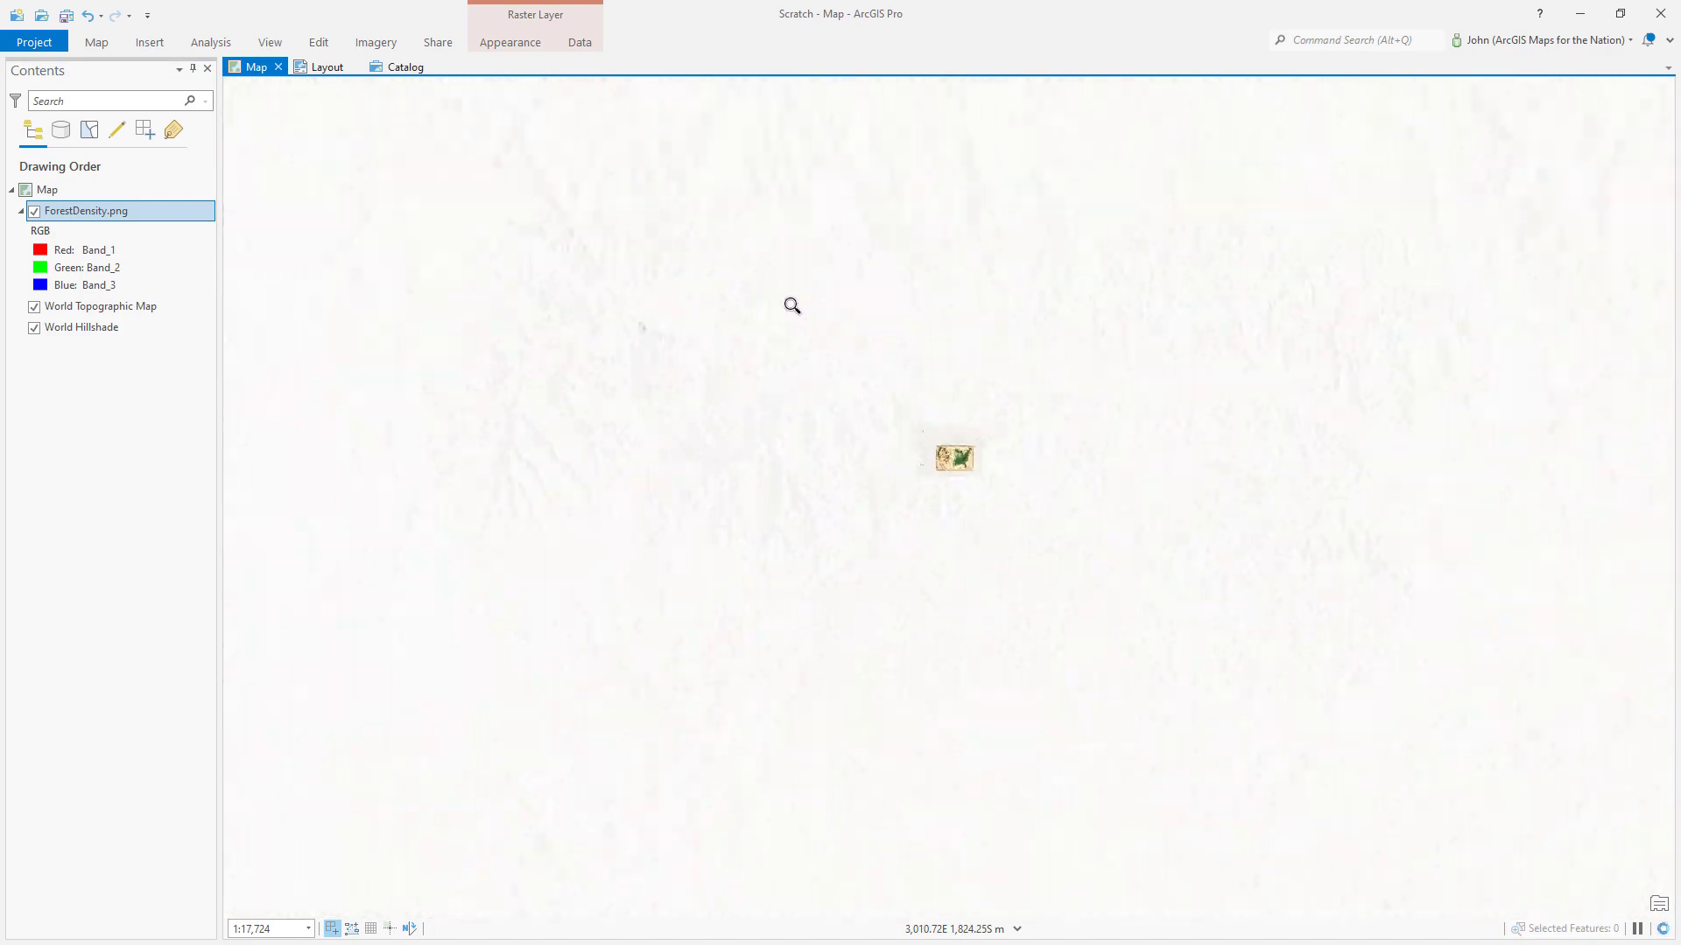
scroll(911, 435, up, 3)
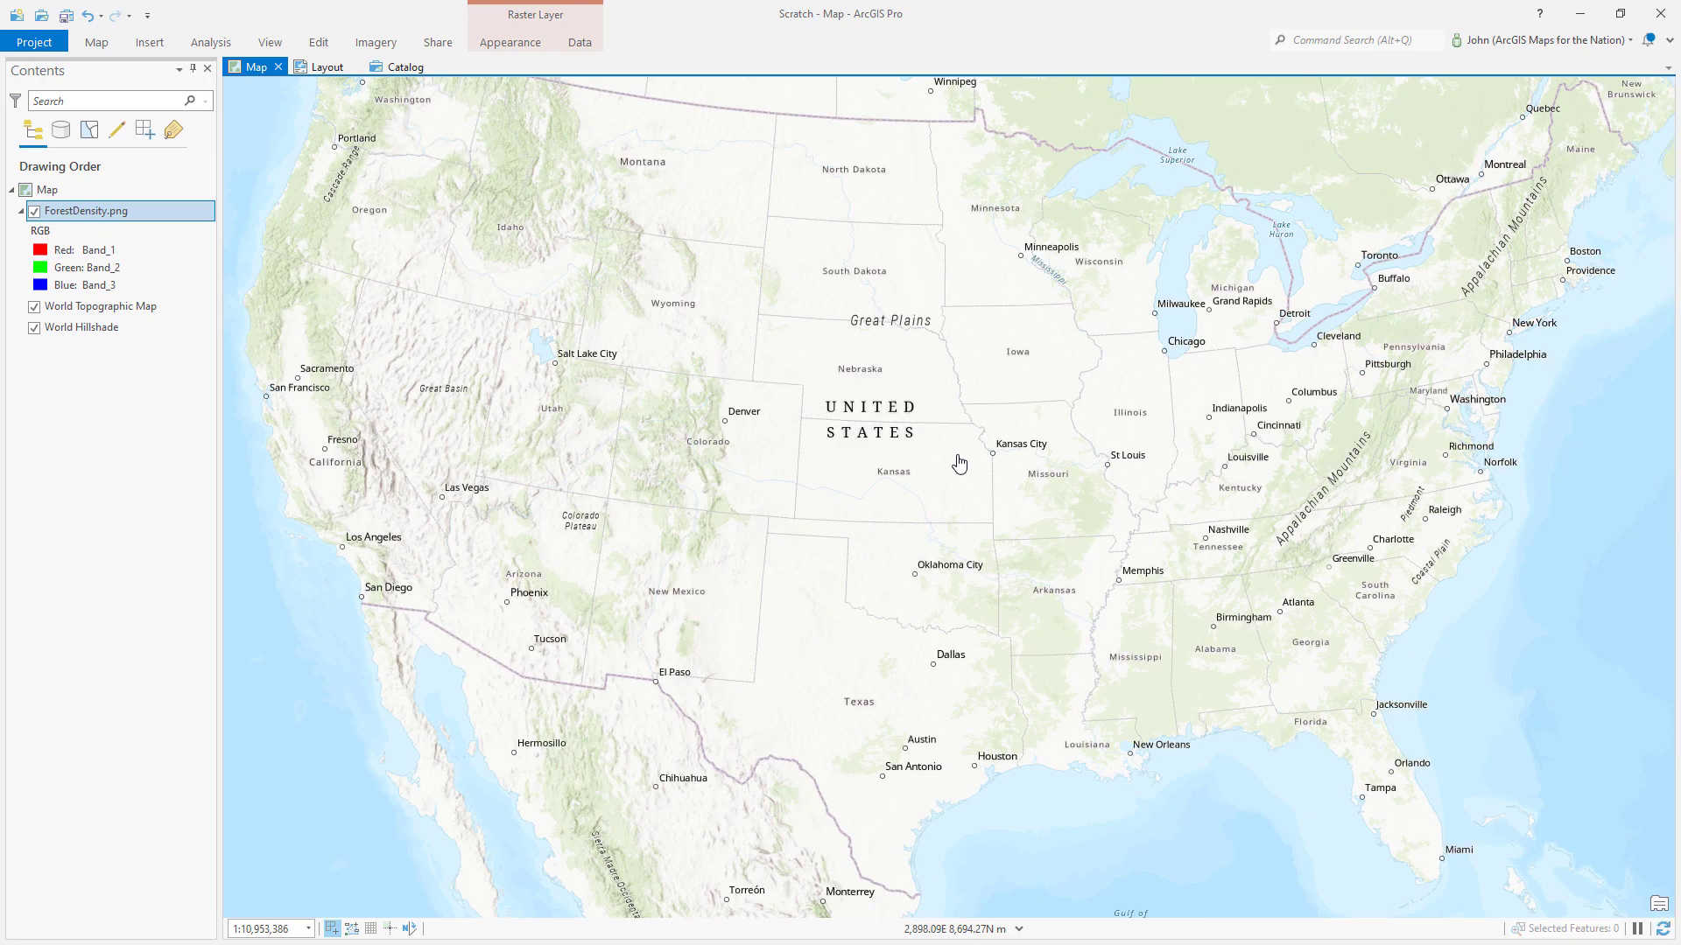
scroll(960, 464, up, 10)
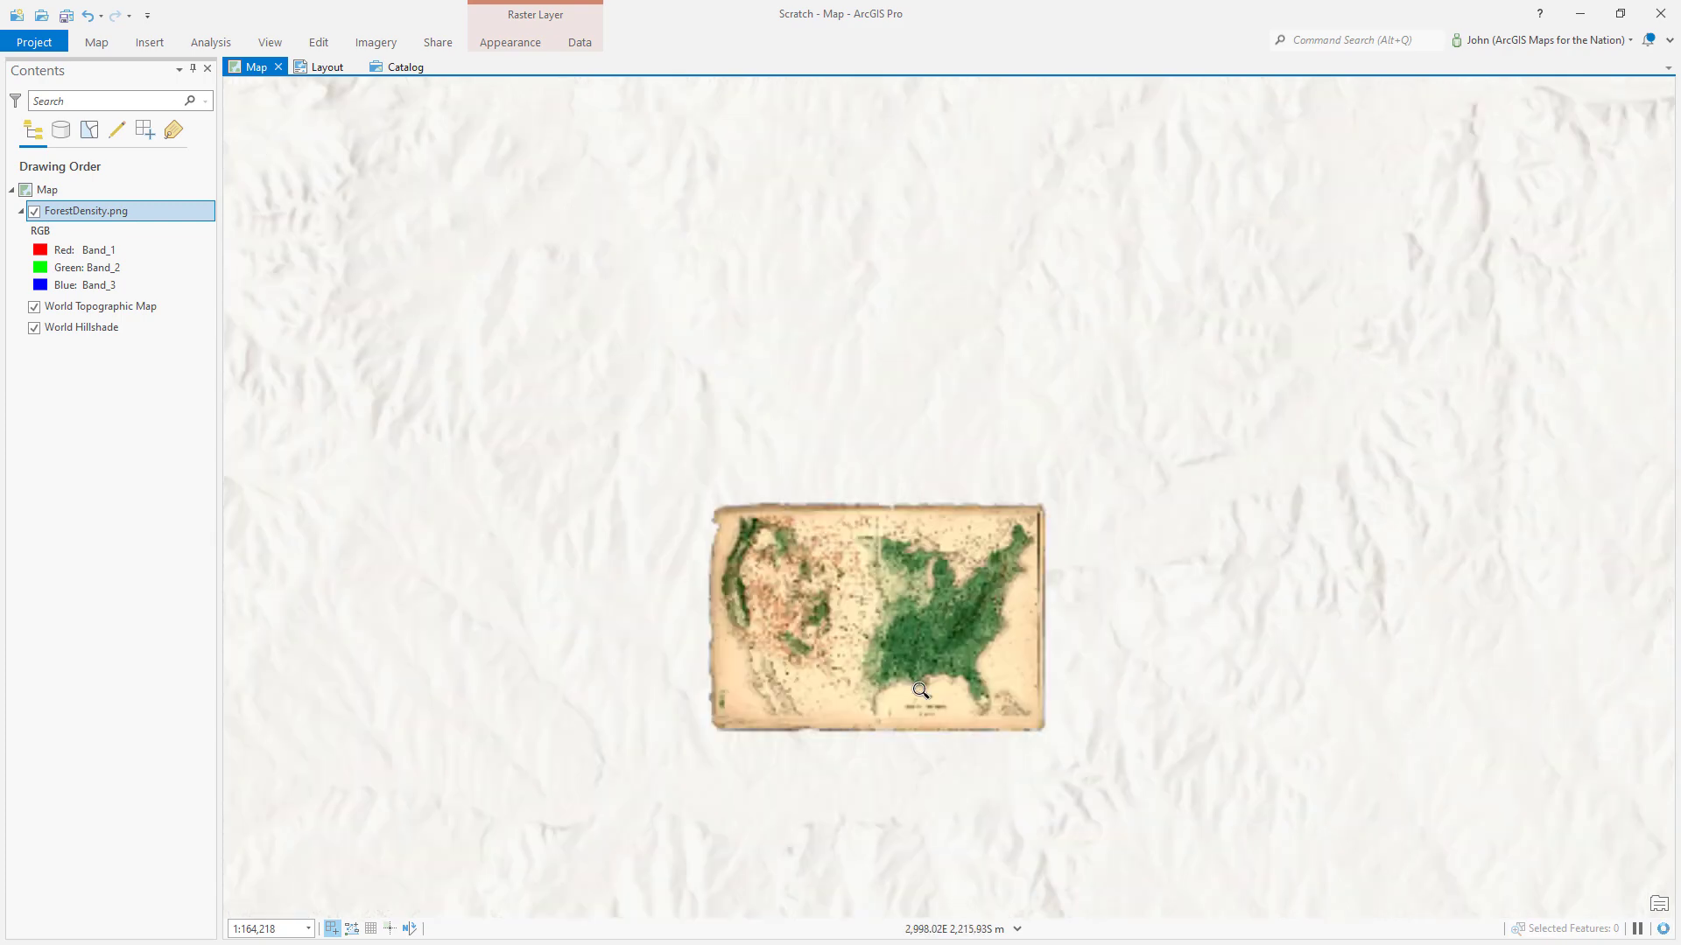
scroll(921, 691, up, 5)
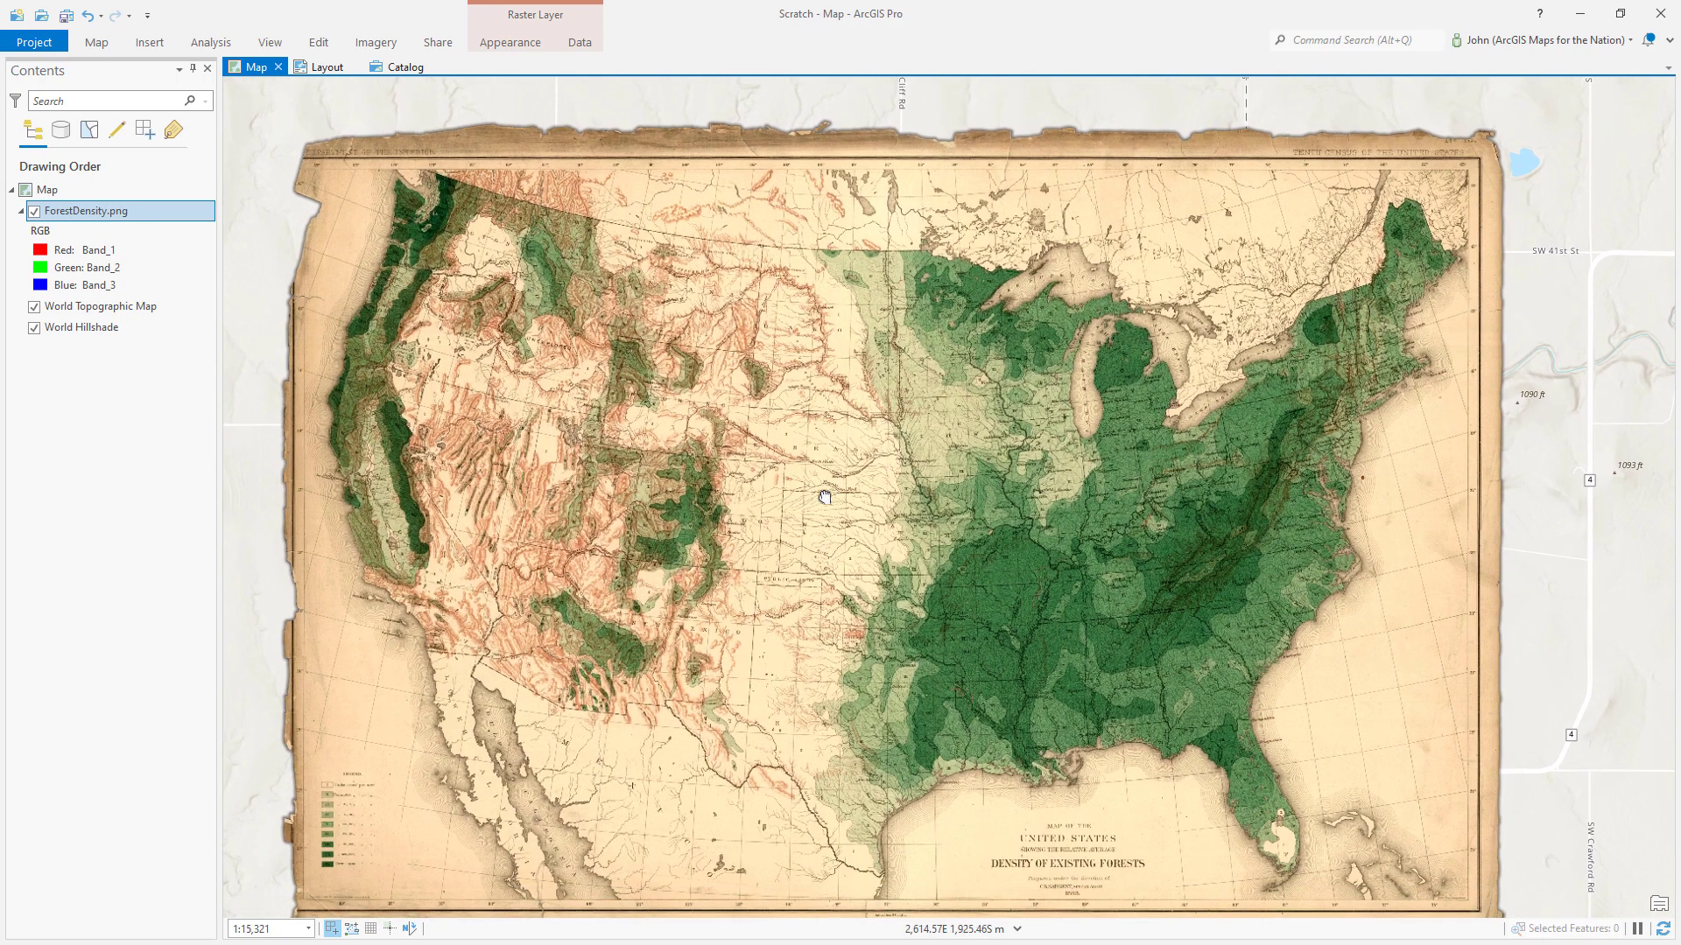
drag(824, 497, 826, 483)
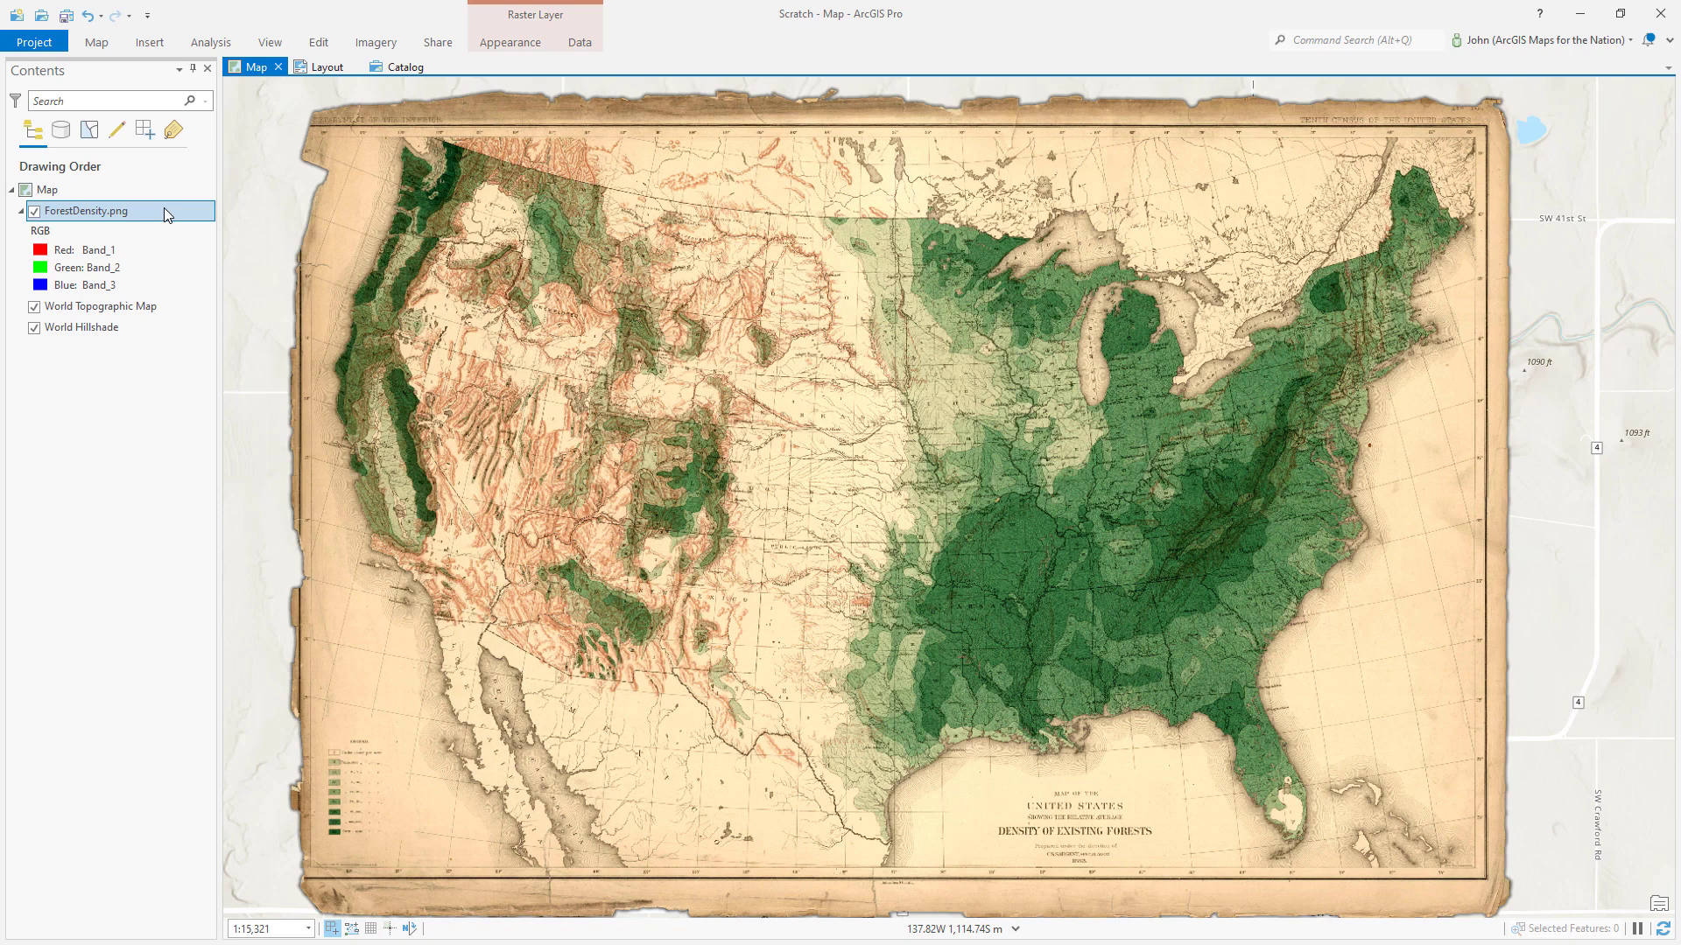
Step: Start georeferencing ForestDensity.png and place the first control point's source on the northwestern tip of Washington in the scanned map
click(376, 44)
click(123, 79)
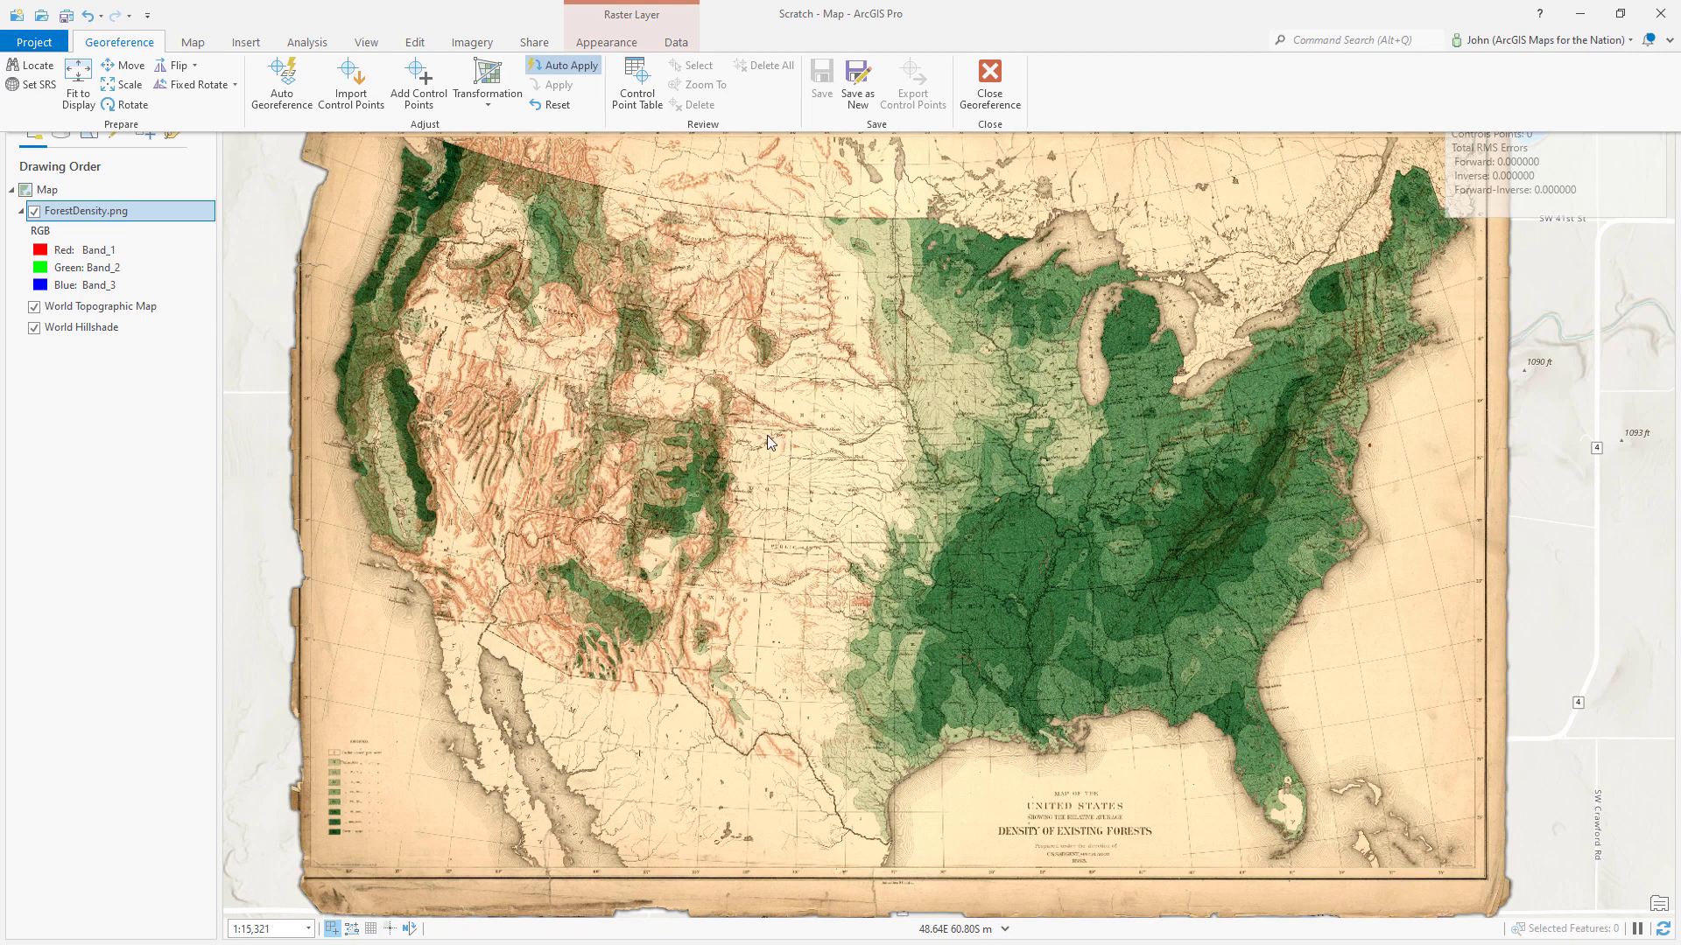
click(417, 83)
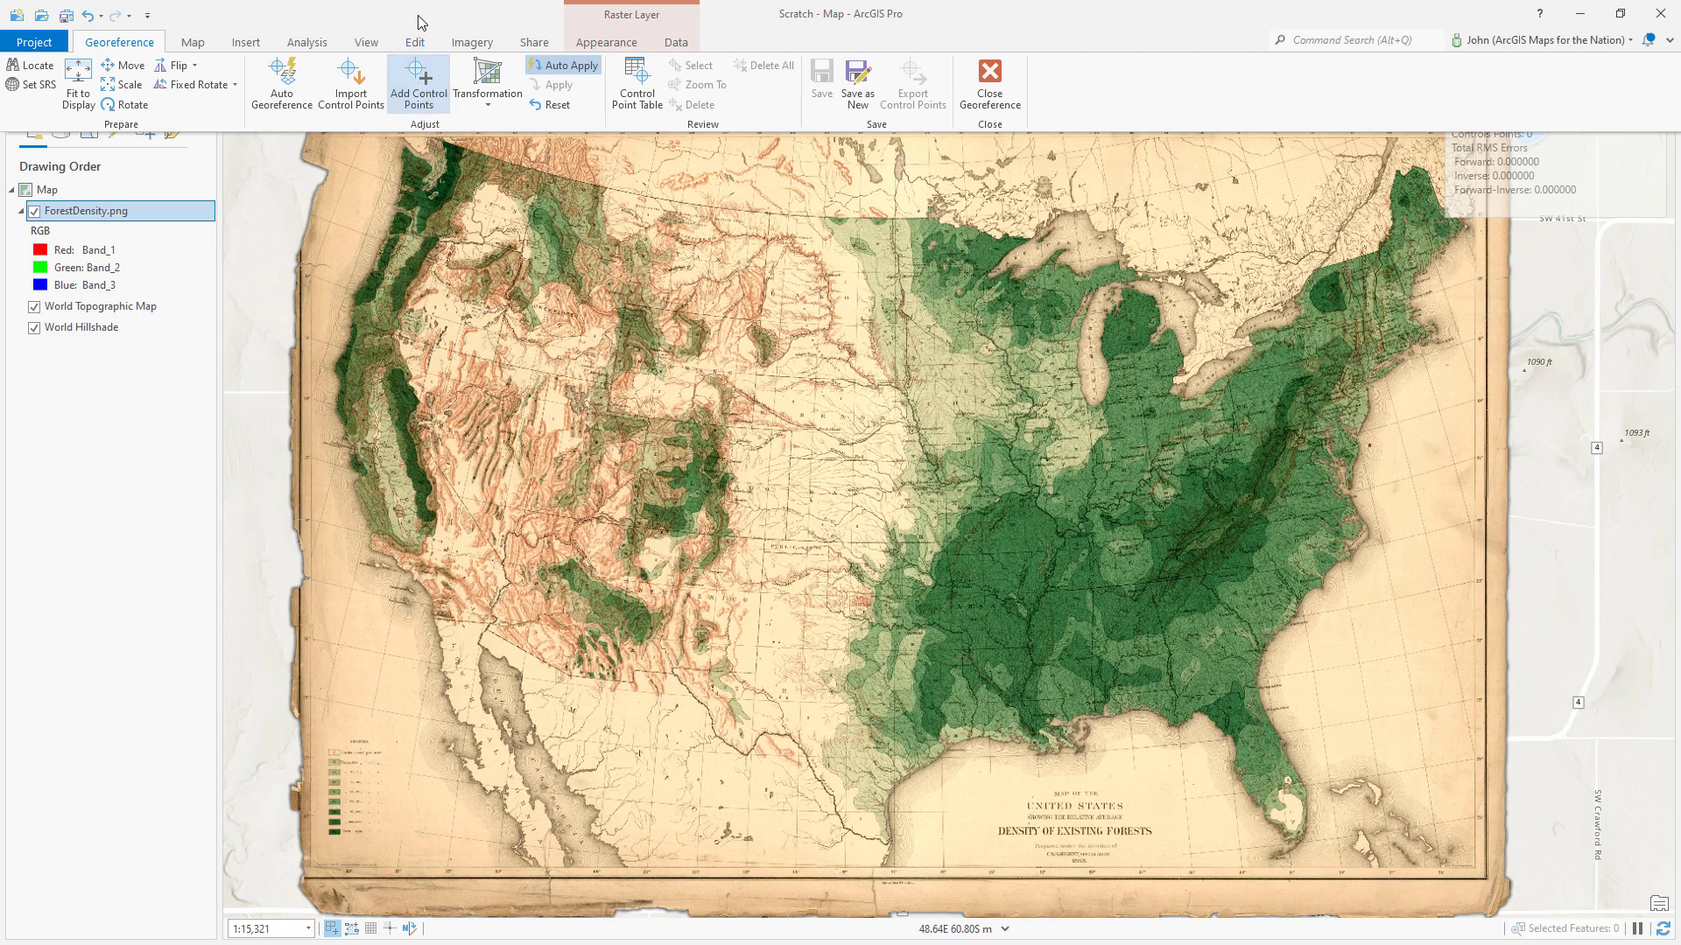
scroll(400, 135, up, 2)
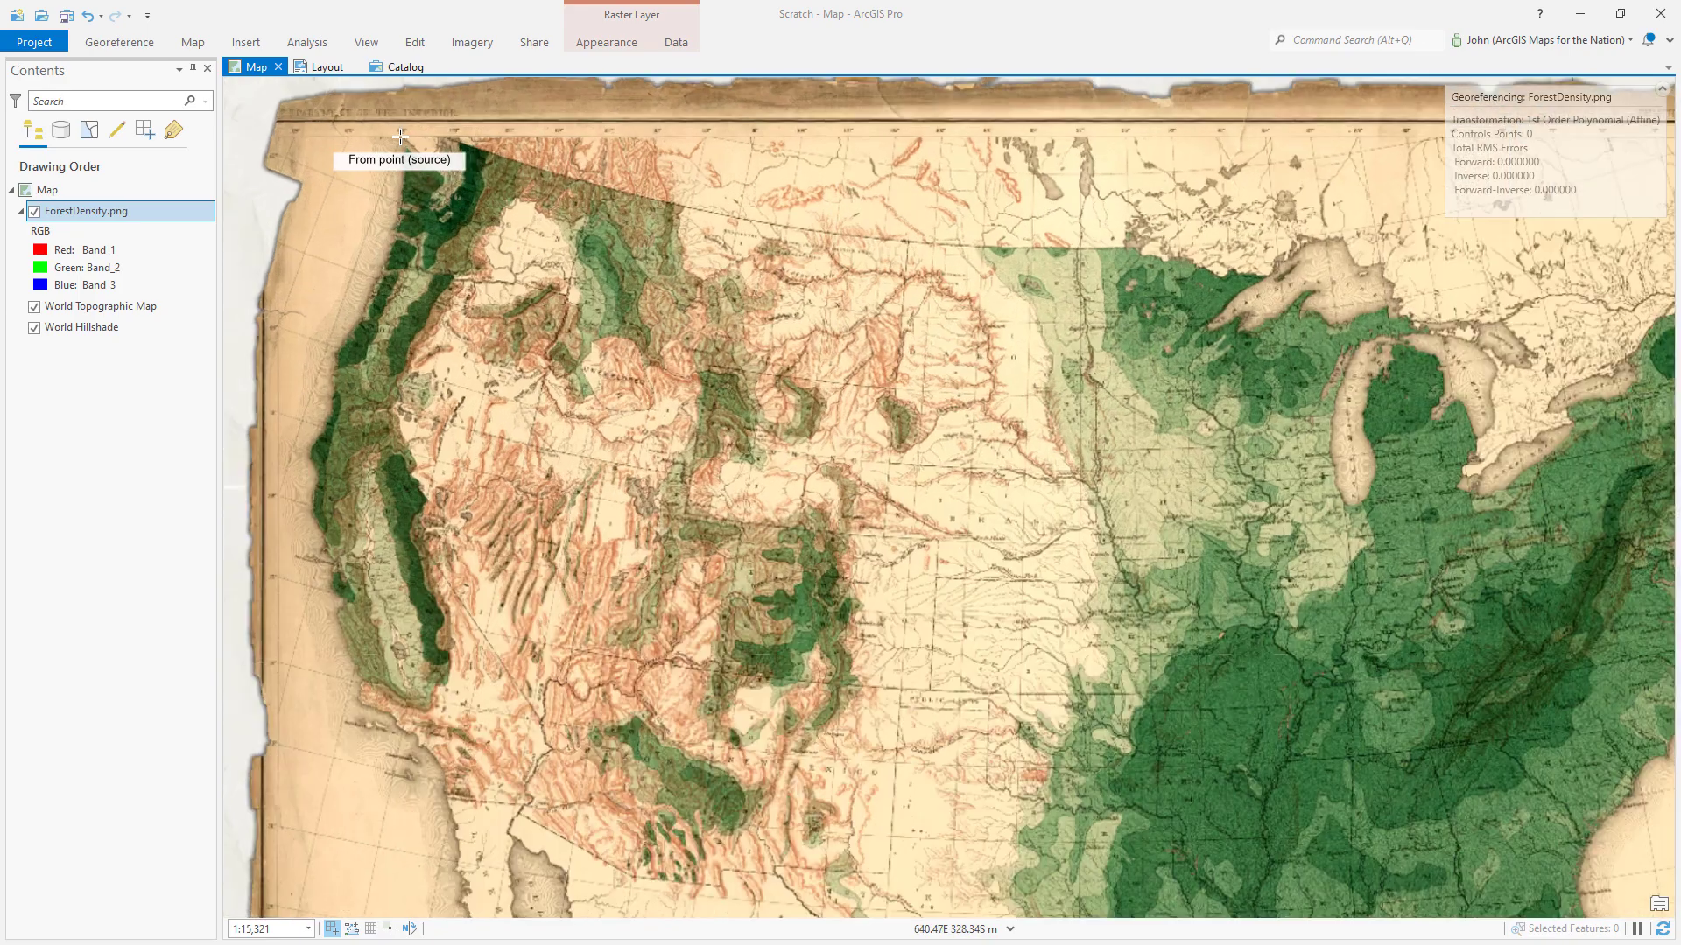
scroll(400, 140, up, 4)
scroll(397, 163, up, 2)
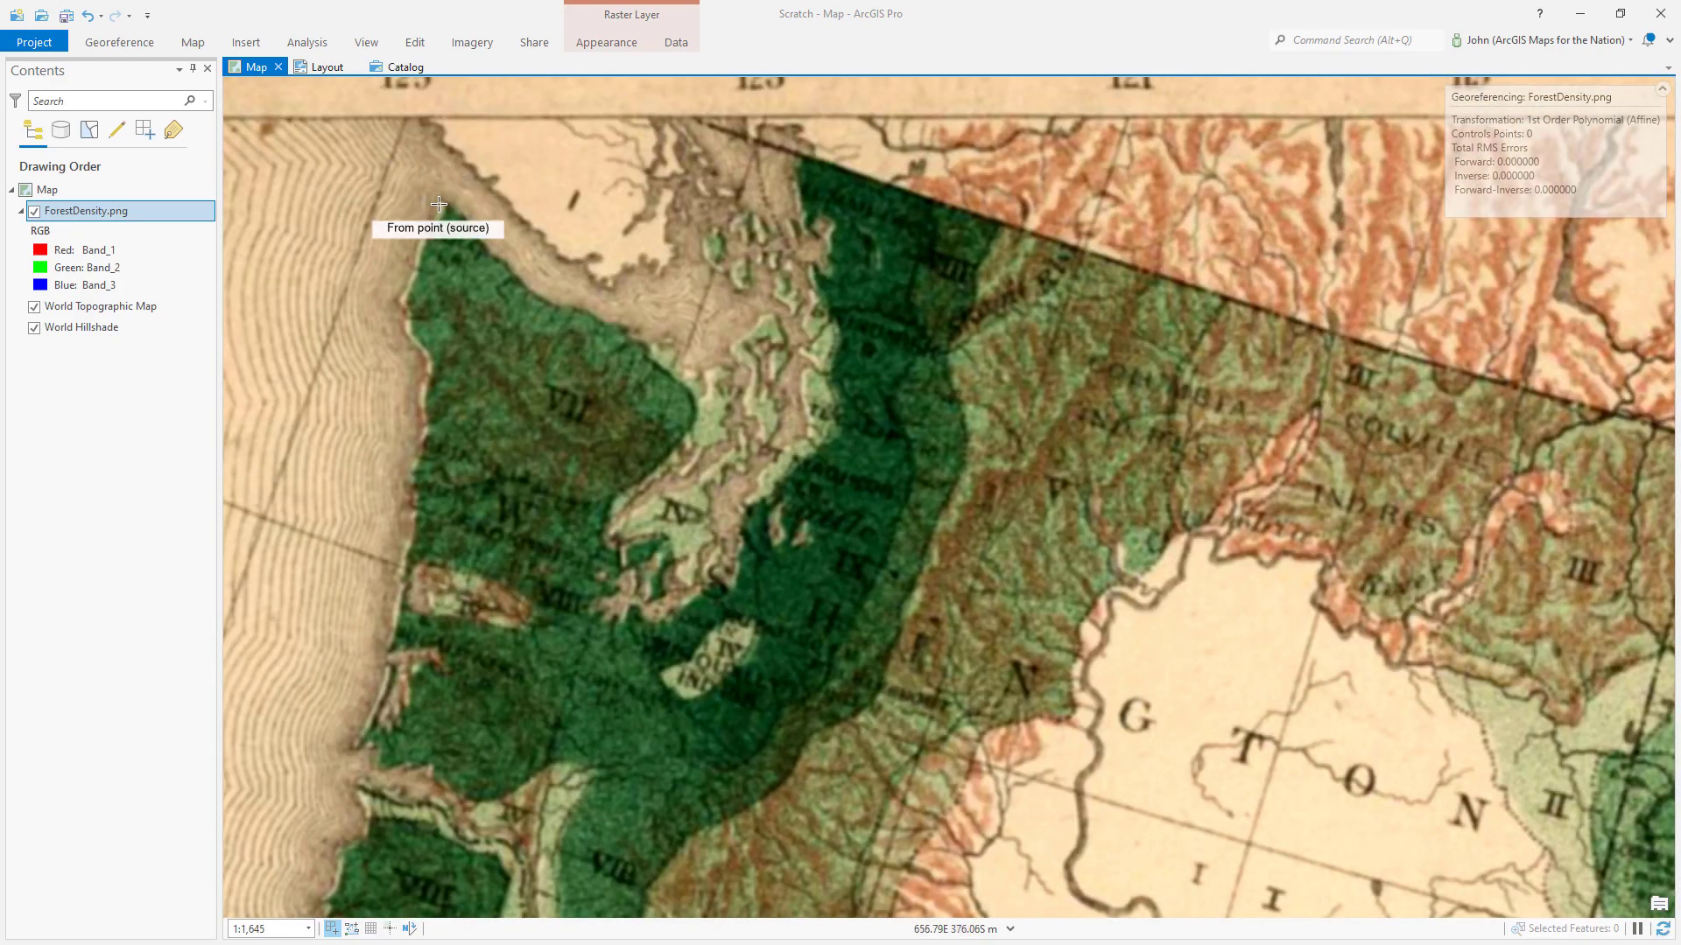
click(440, 199)
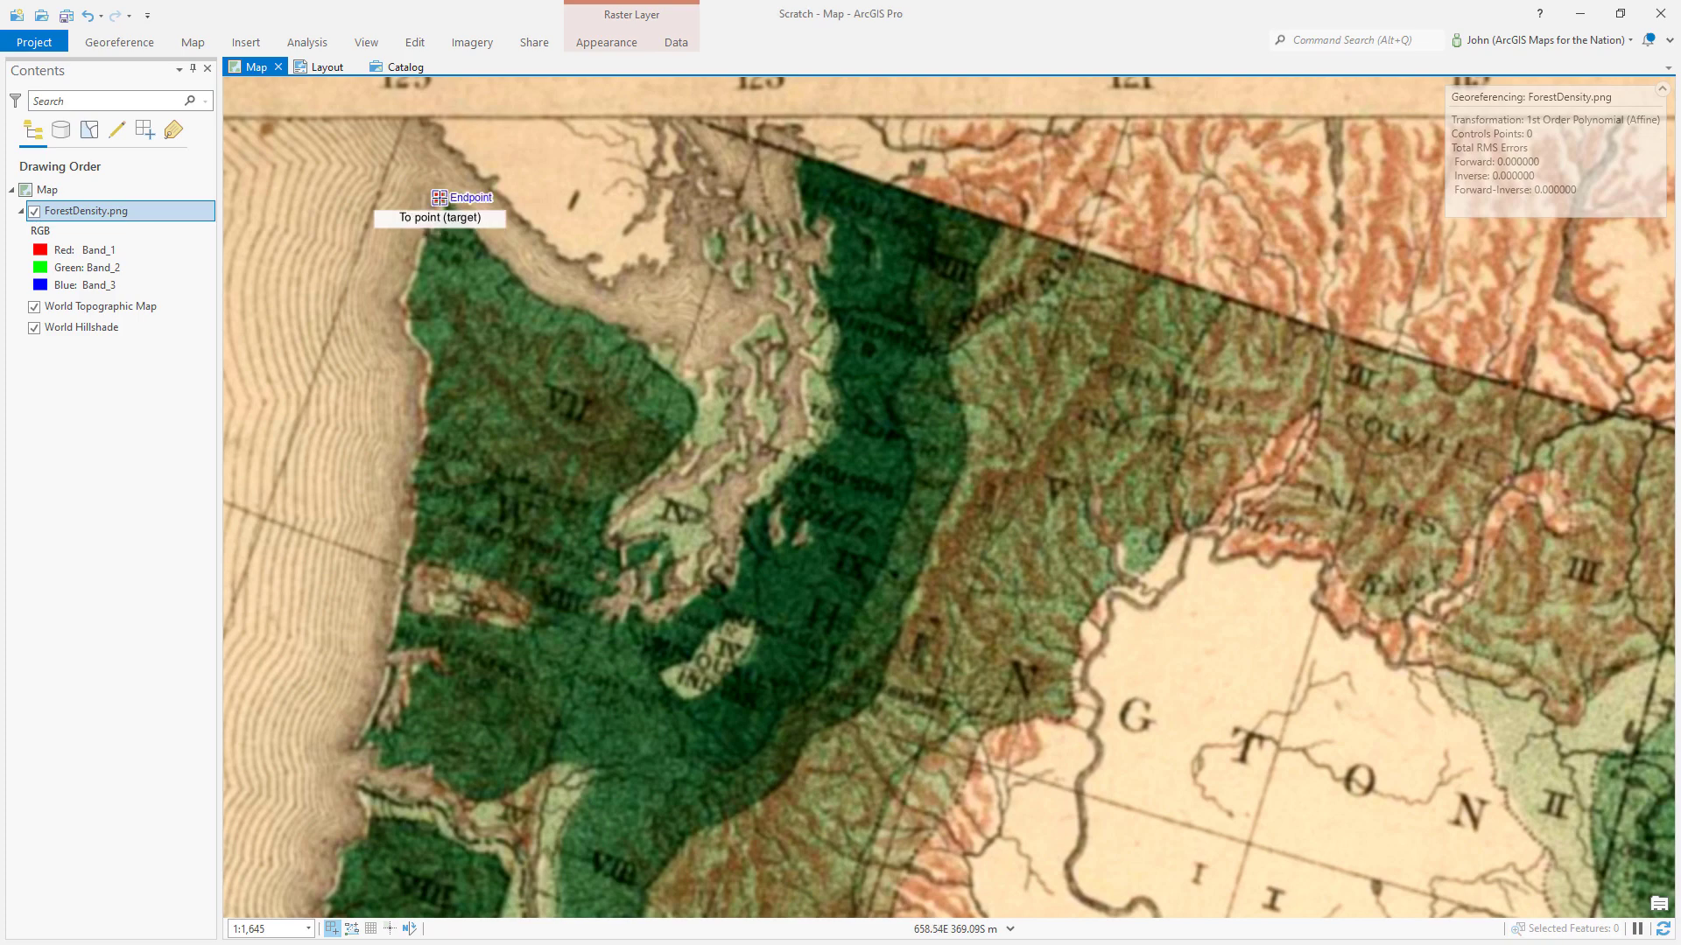
Step: Place the first control point's target on the matching northwestern tip of Washington's Olympic Peninsula in the basemap
scroll(516, 389, down, 6)
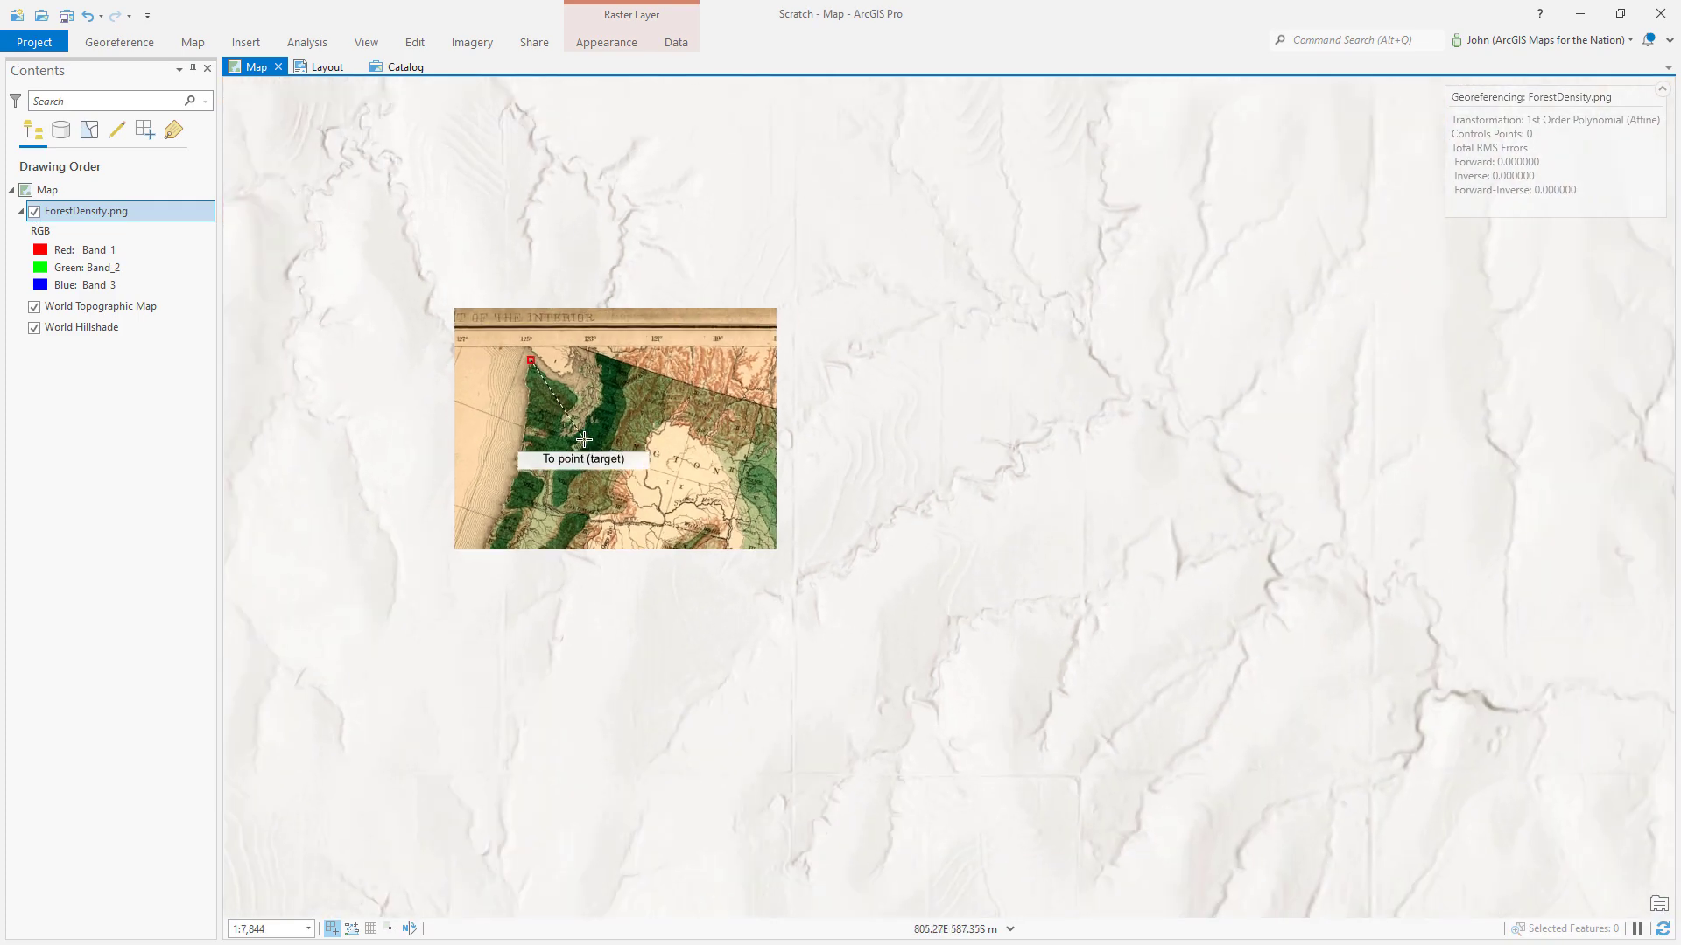
drag(631, 462, 672, 495)
scroll(674, 496, down, 10)
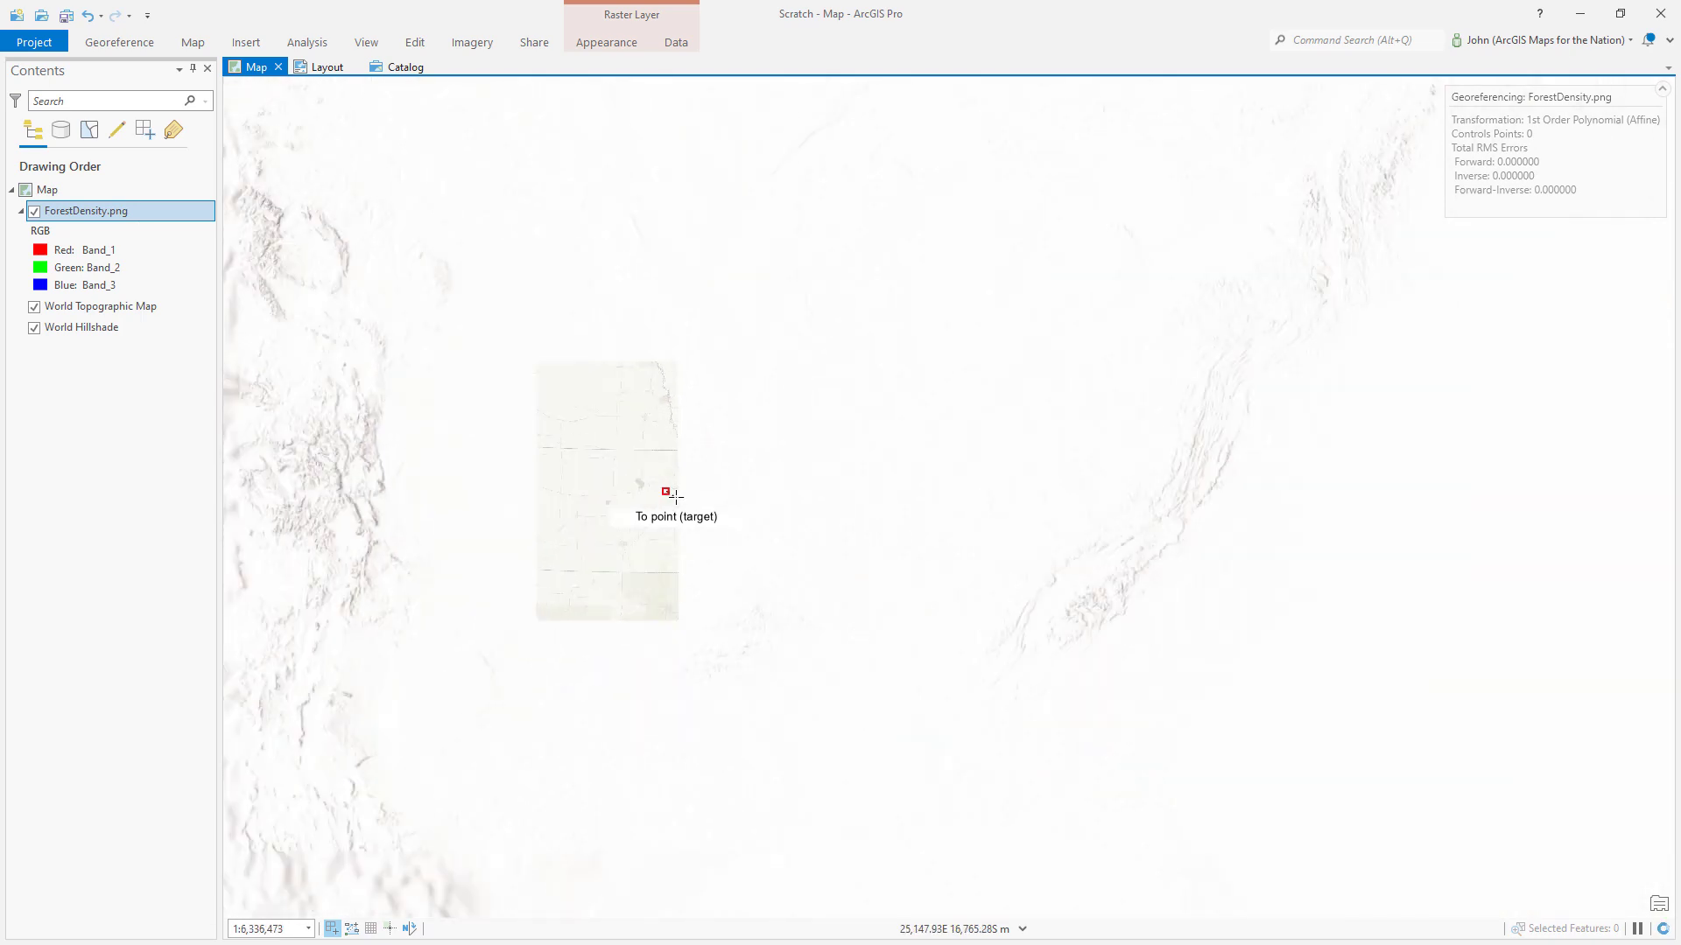
scroll(761, 513, down, 3)
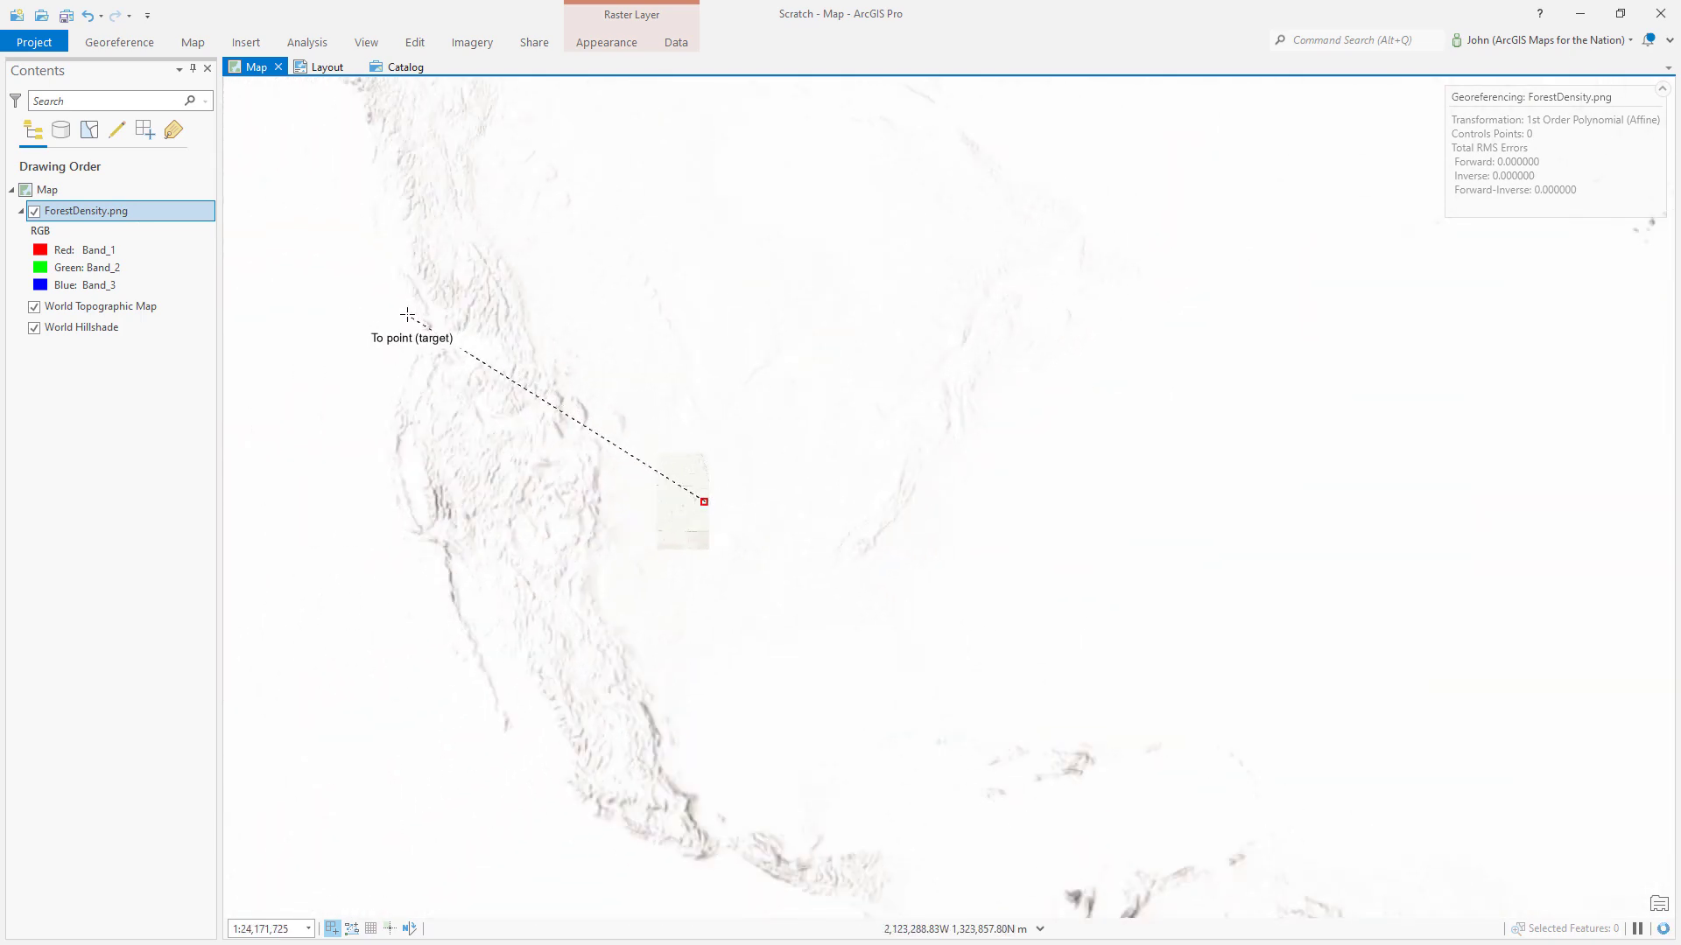
scroll(407, 314, up, 2)
scroll(408, 314, up, 5)
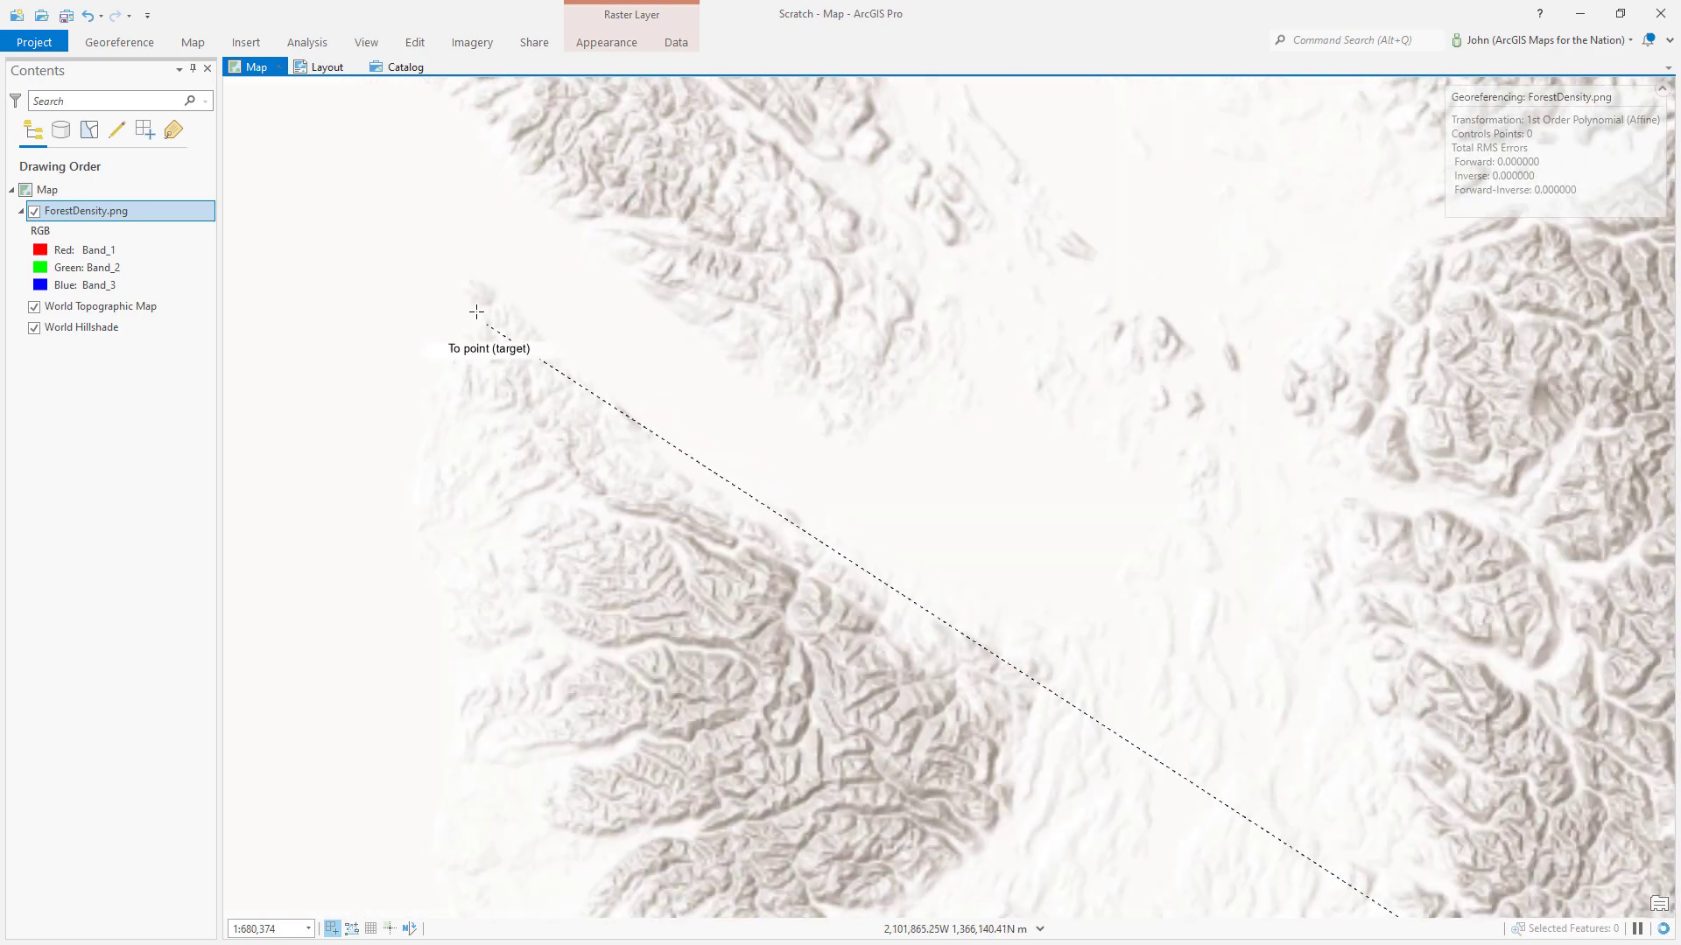
scroll(473, 306, up, 2)
click(461, 256)
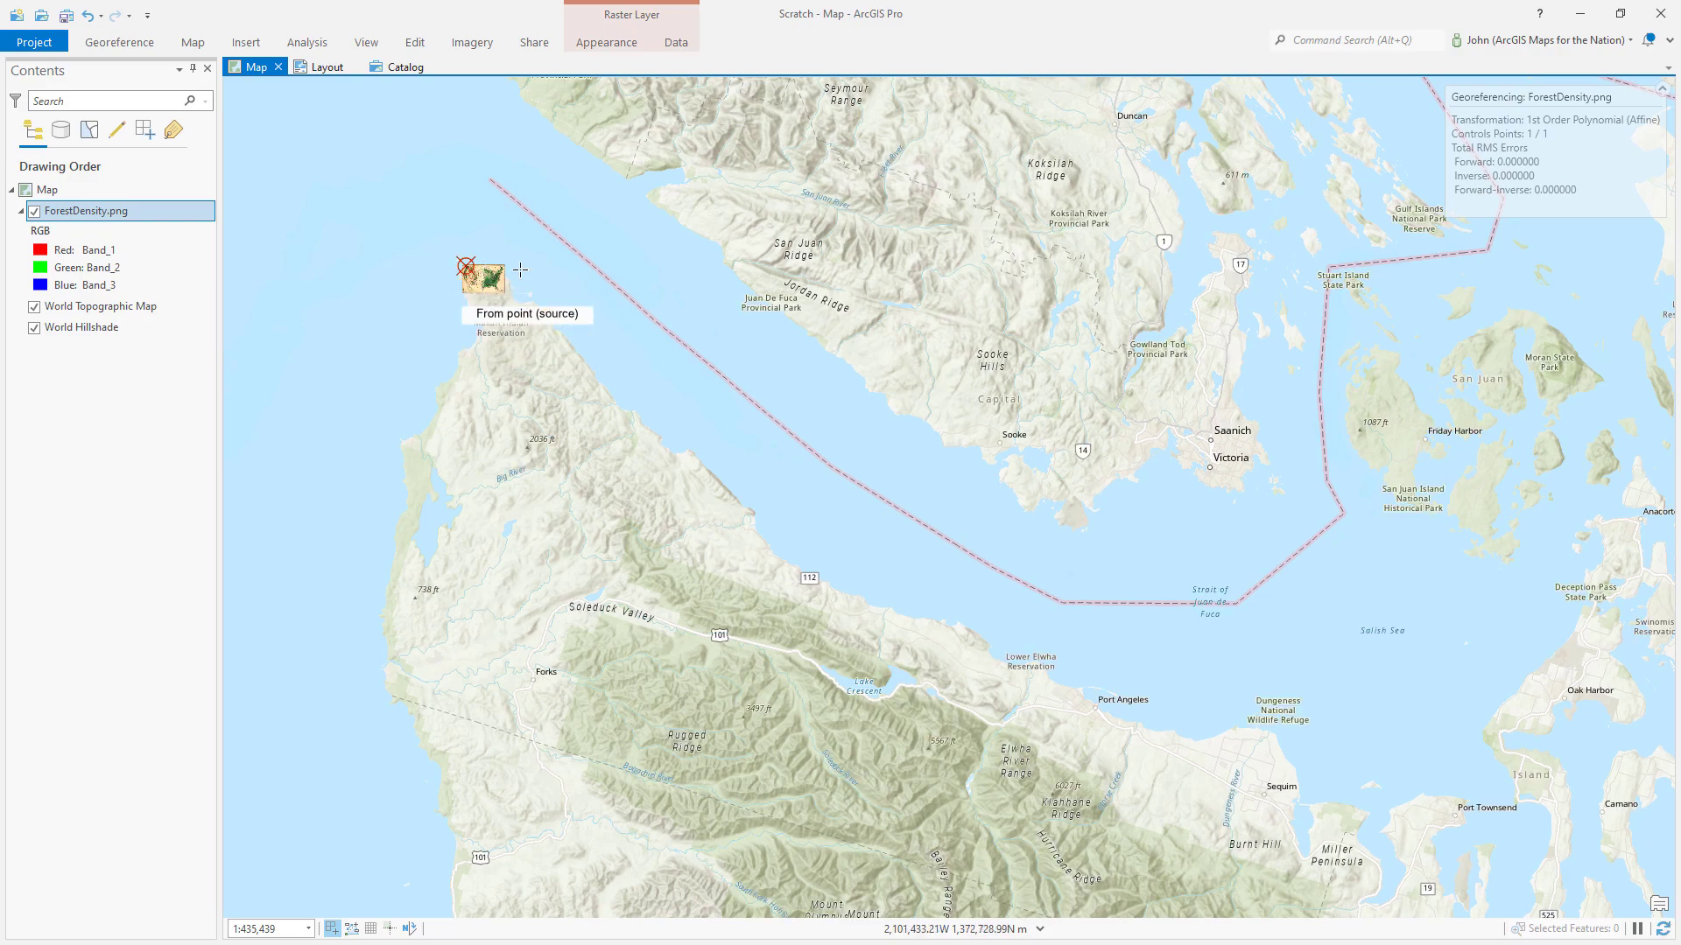
Step: Place the second control point's source at the western end of Key West in the scanned map
scroll(493, 278, up, 10)
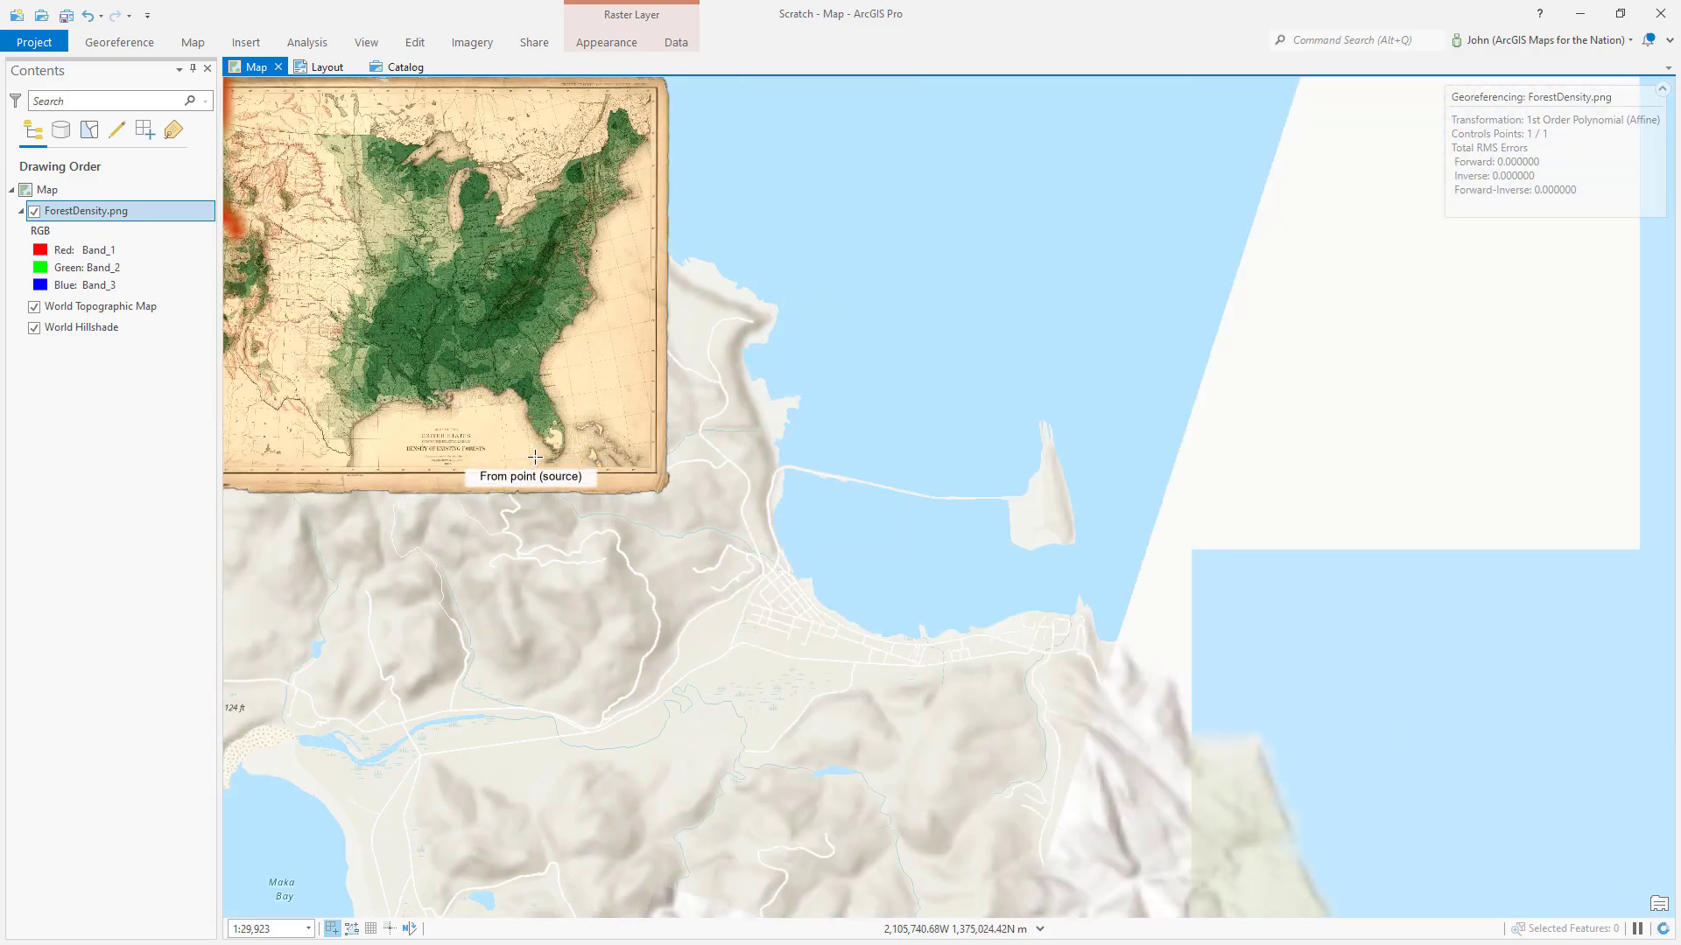
scroll(537, 455, up, 7)
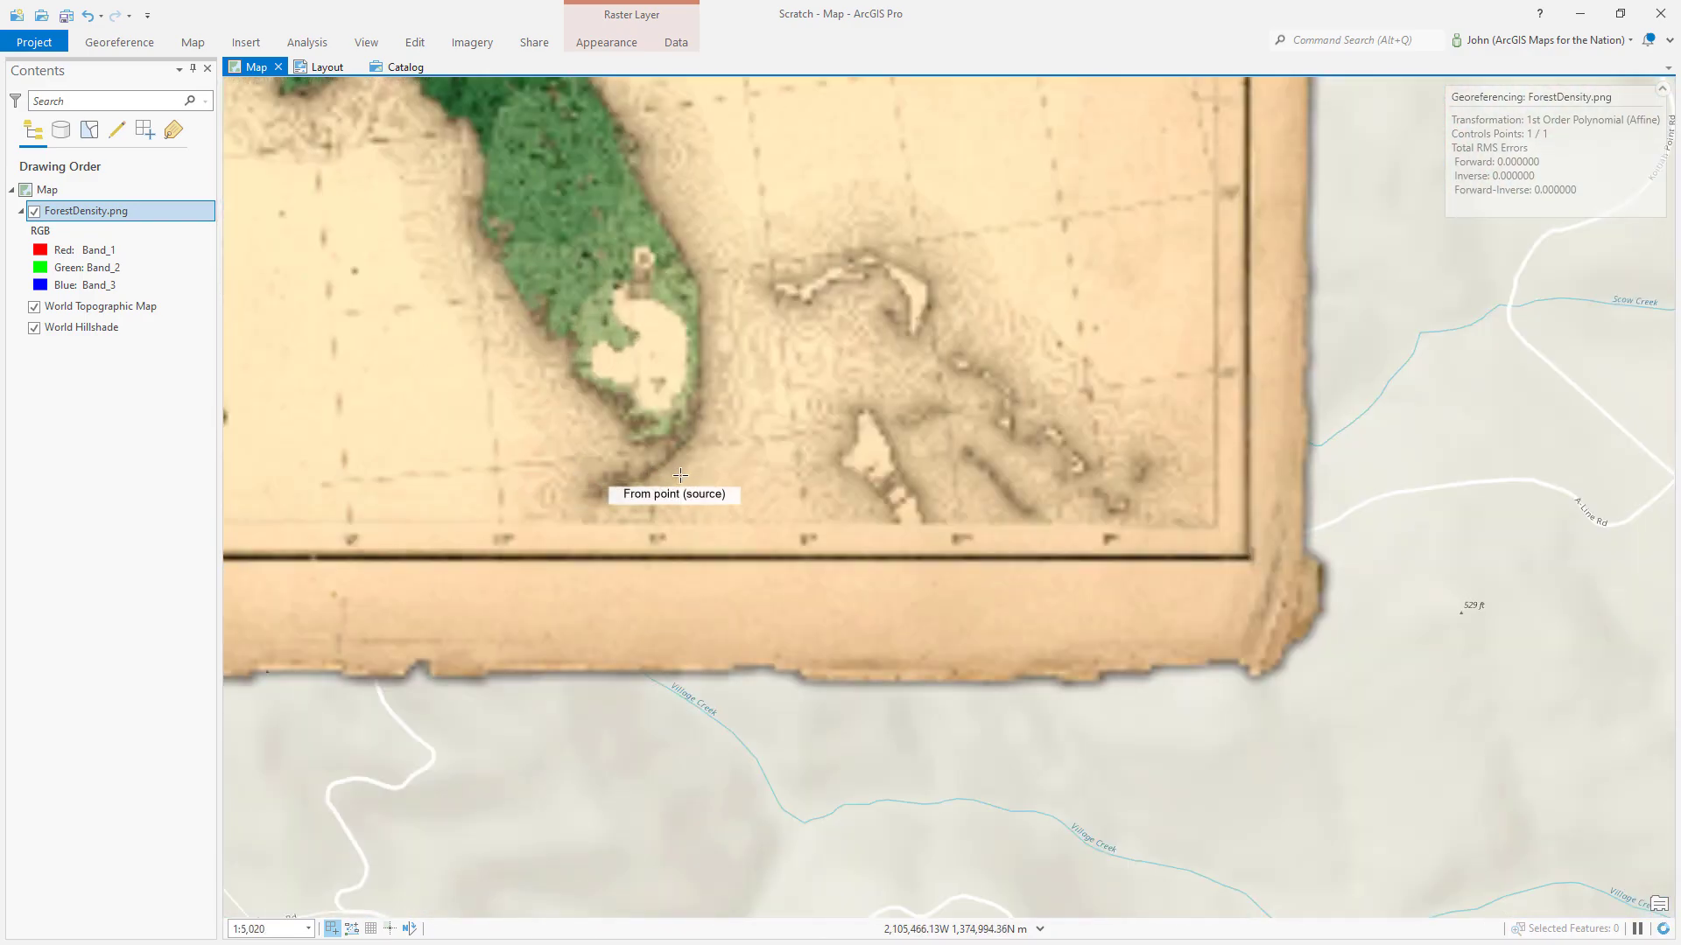
scroll(626, 495, up, 3)
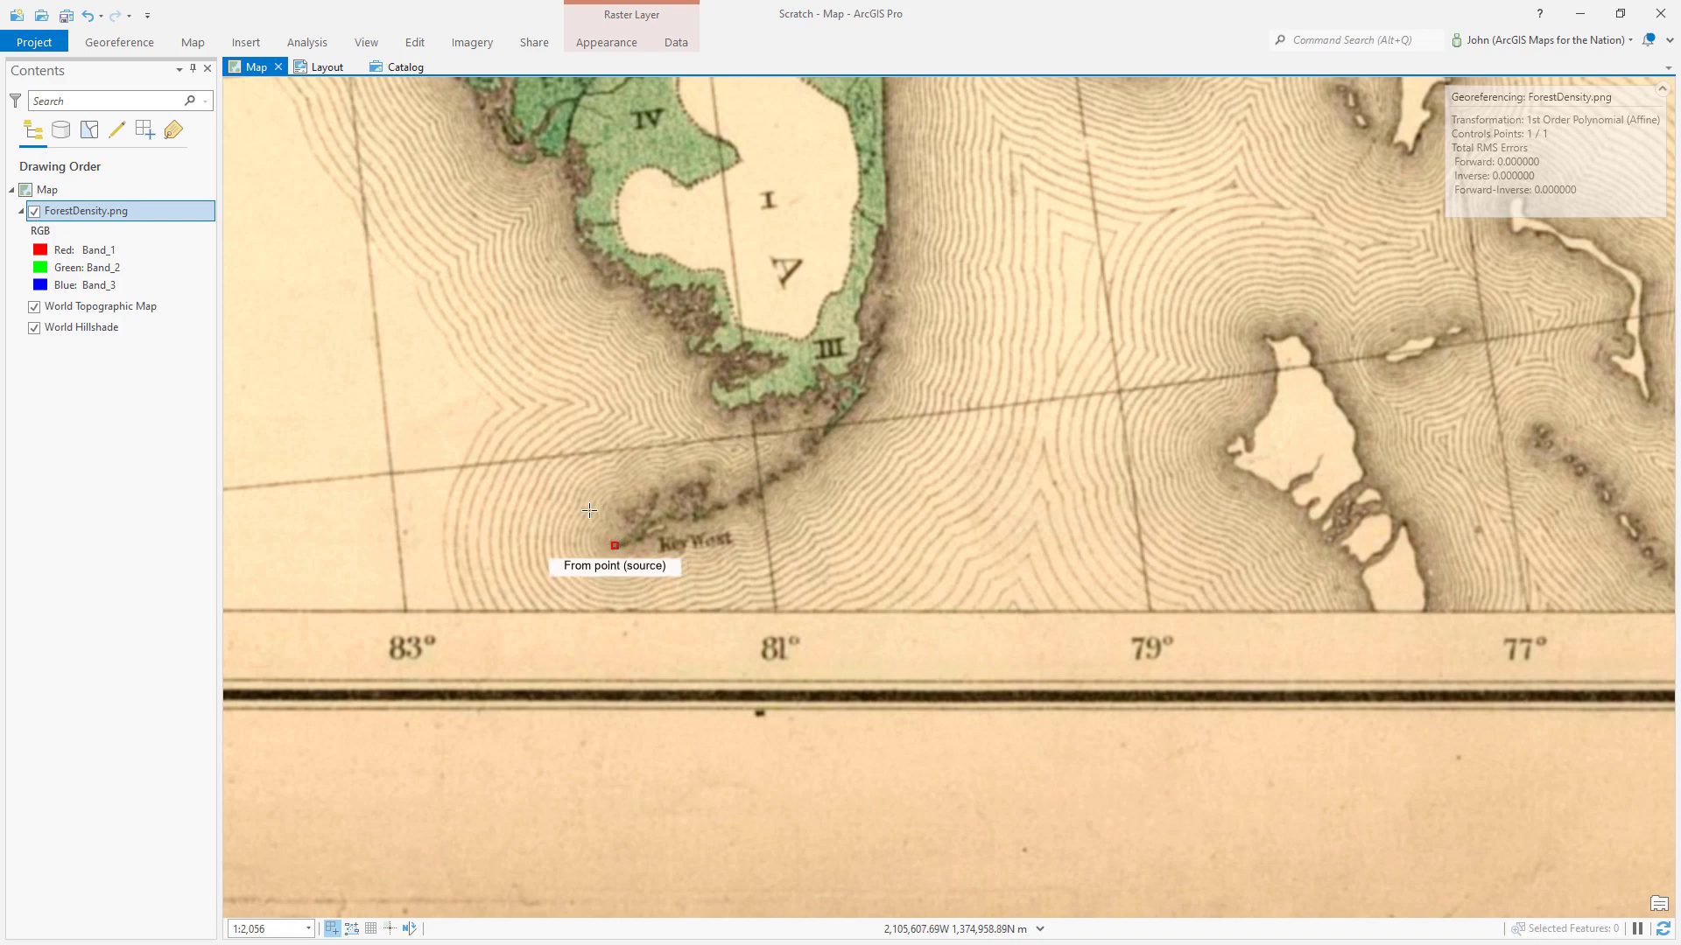
click(614, 545)
Step: Place the second control point's target at the western tip of Key West on the basemap
scroll(542, 468, down, 5)
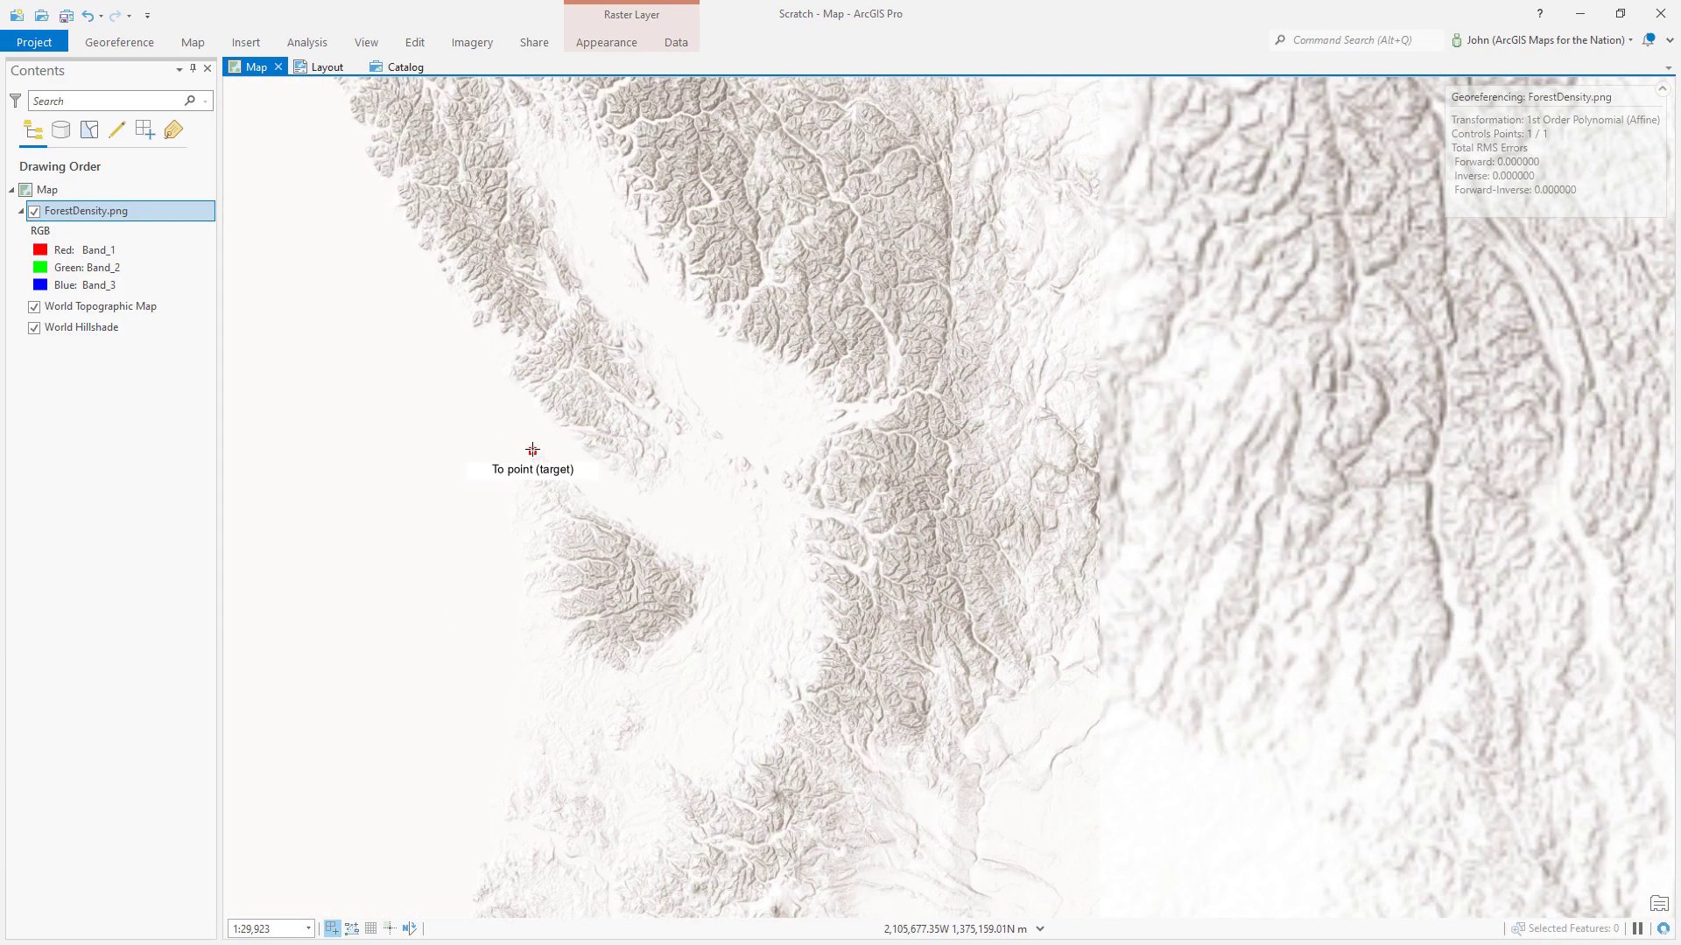
scroll(538, 411, down, 8)
scroll(818, 451, up, 4)
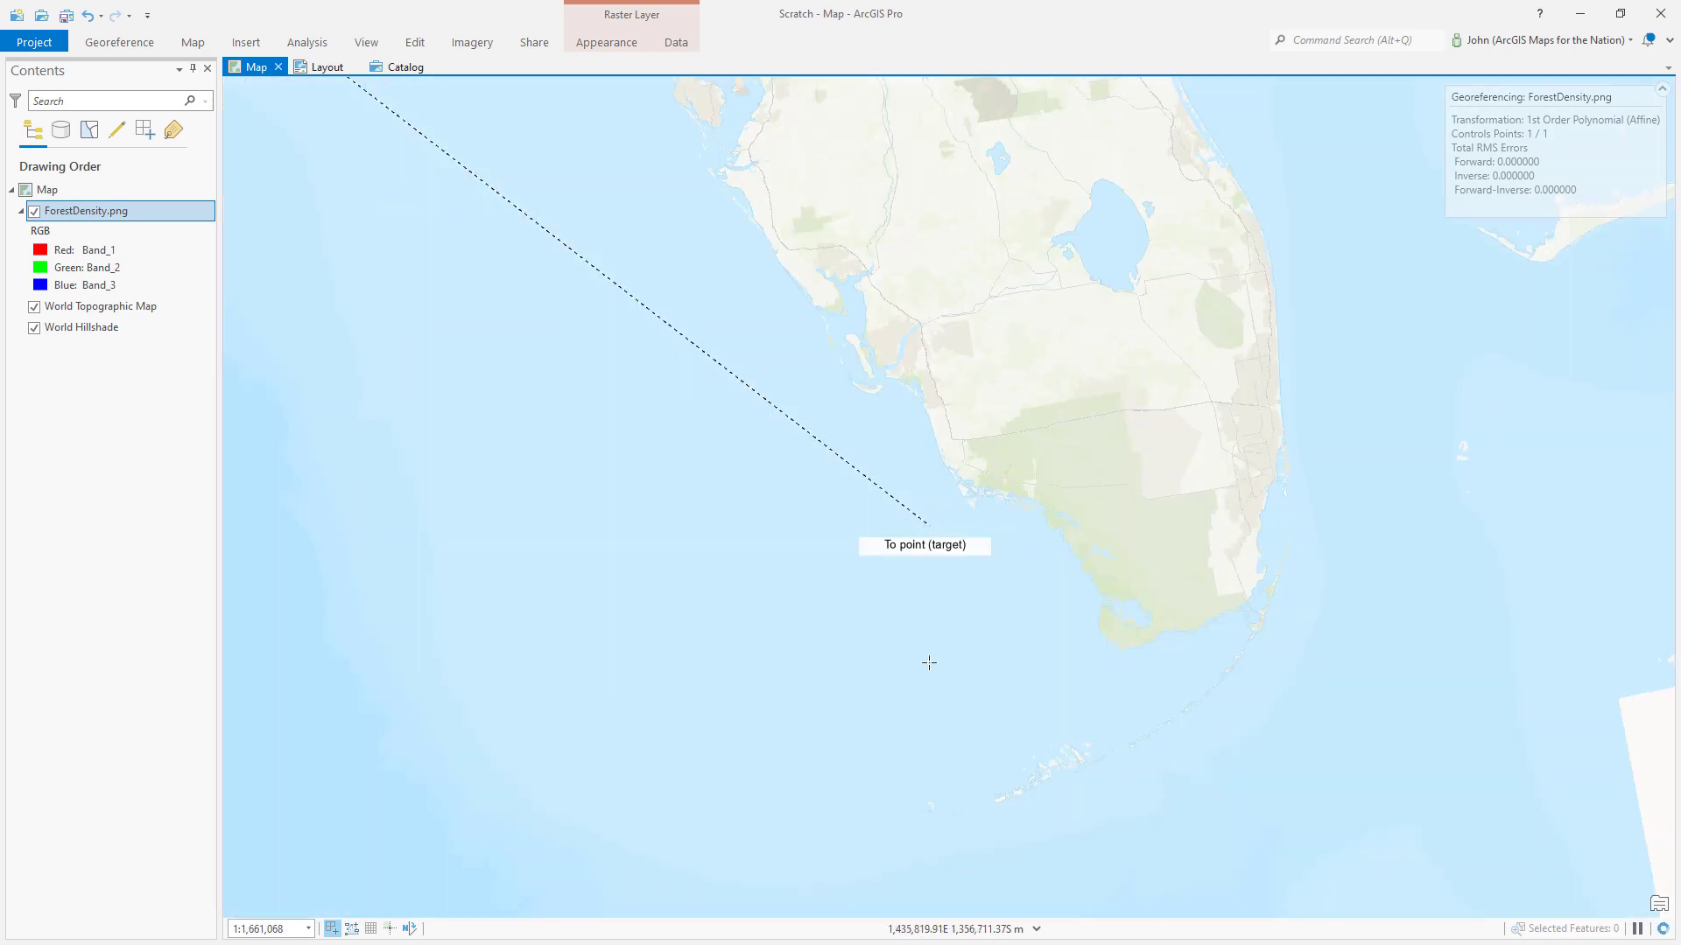
scroll(1002, 826, up, 3)
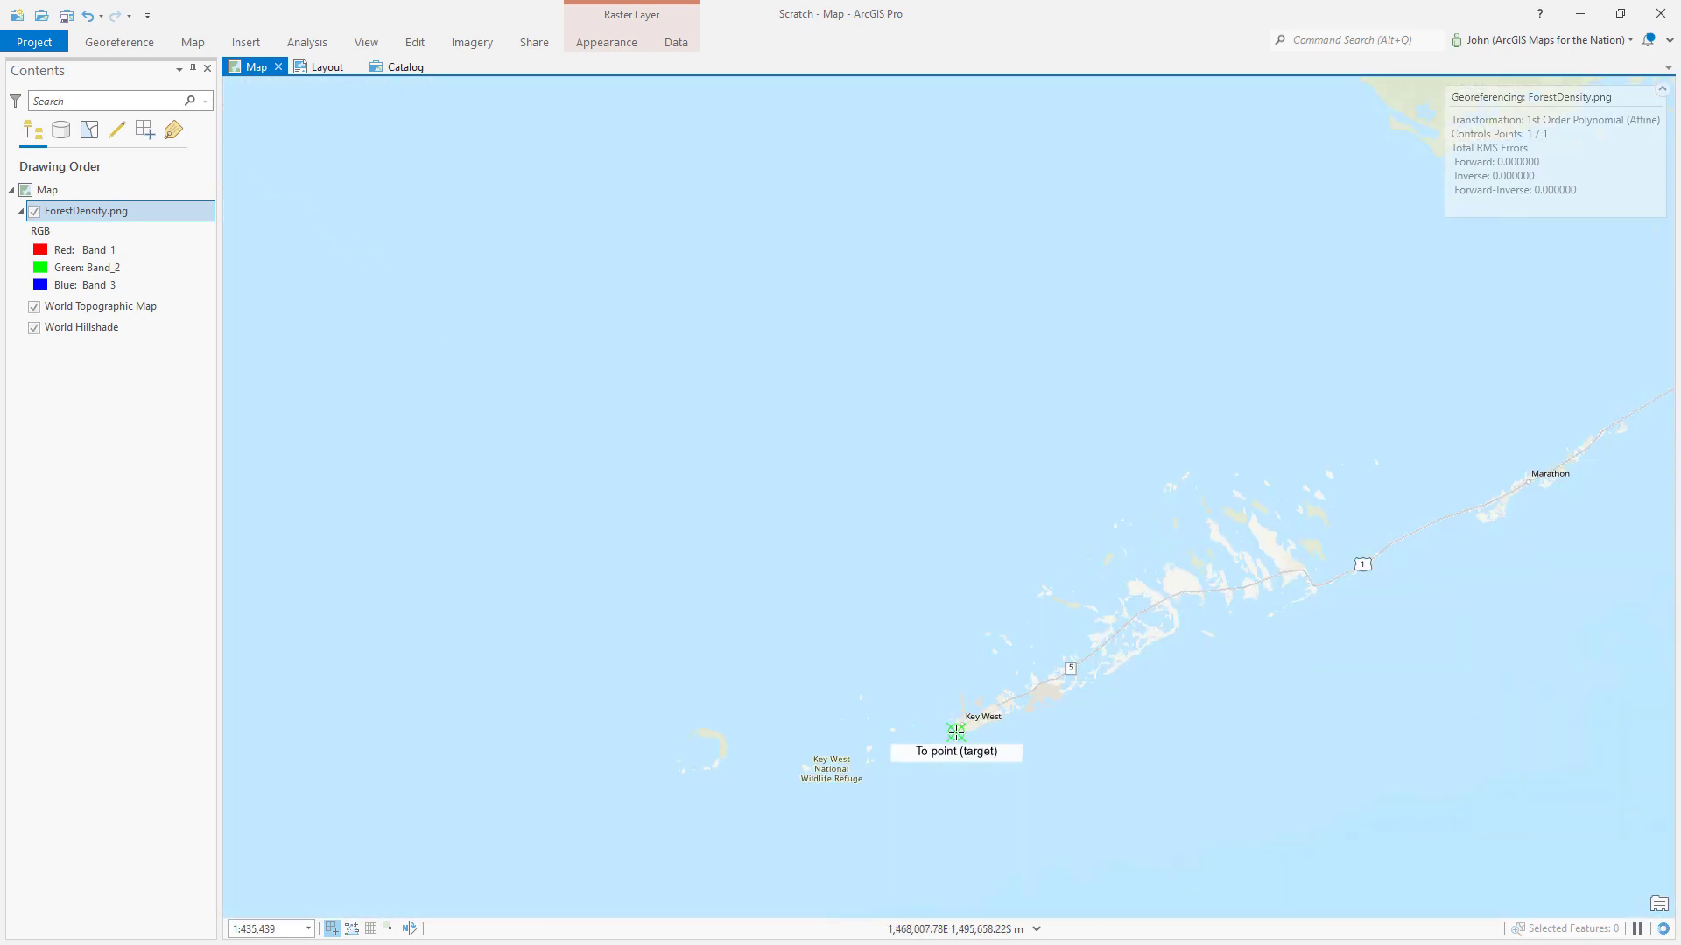
click(956, 731)
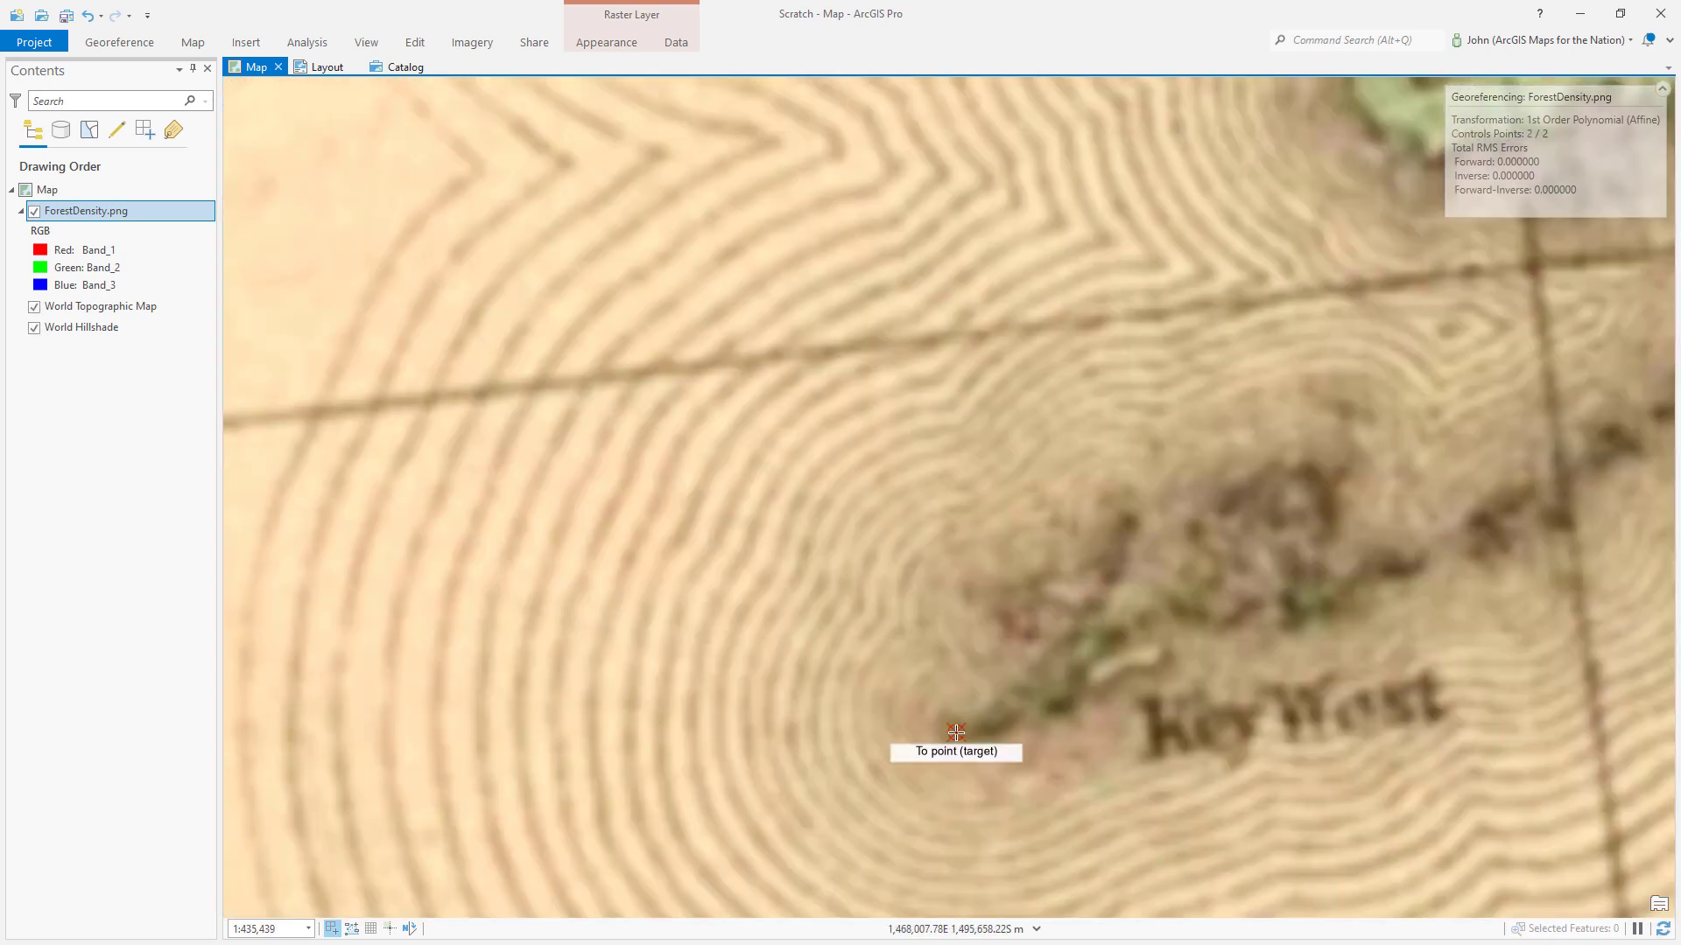
Step: Set the ForestDensity.png layer's transparency to 42.2% and check its alignment with the basemap along the coast south of San Diego
scroll(1088, 738, down, 2)
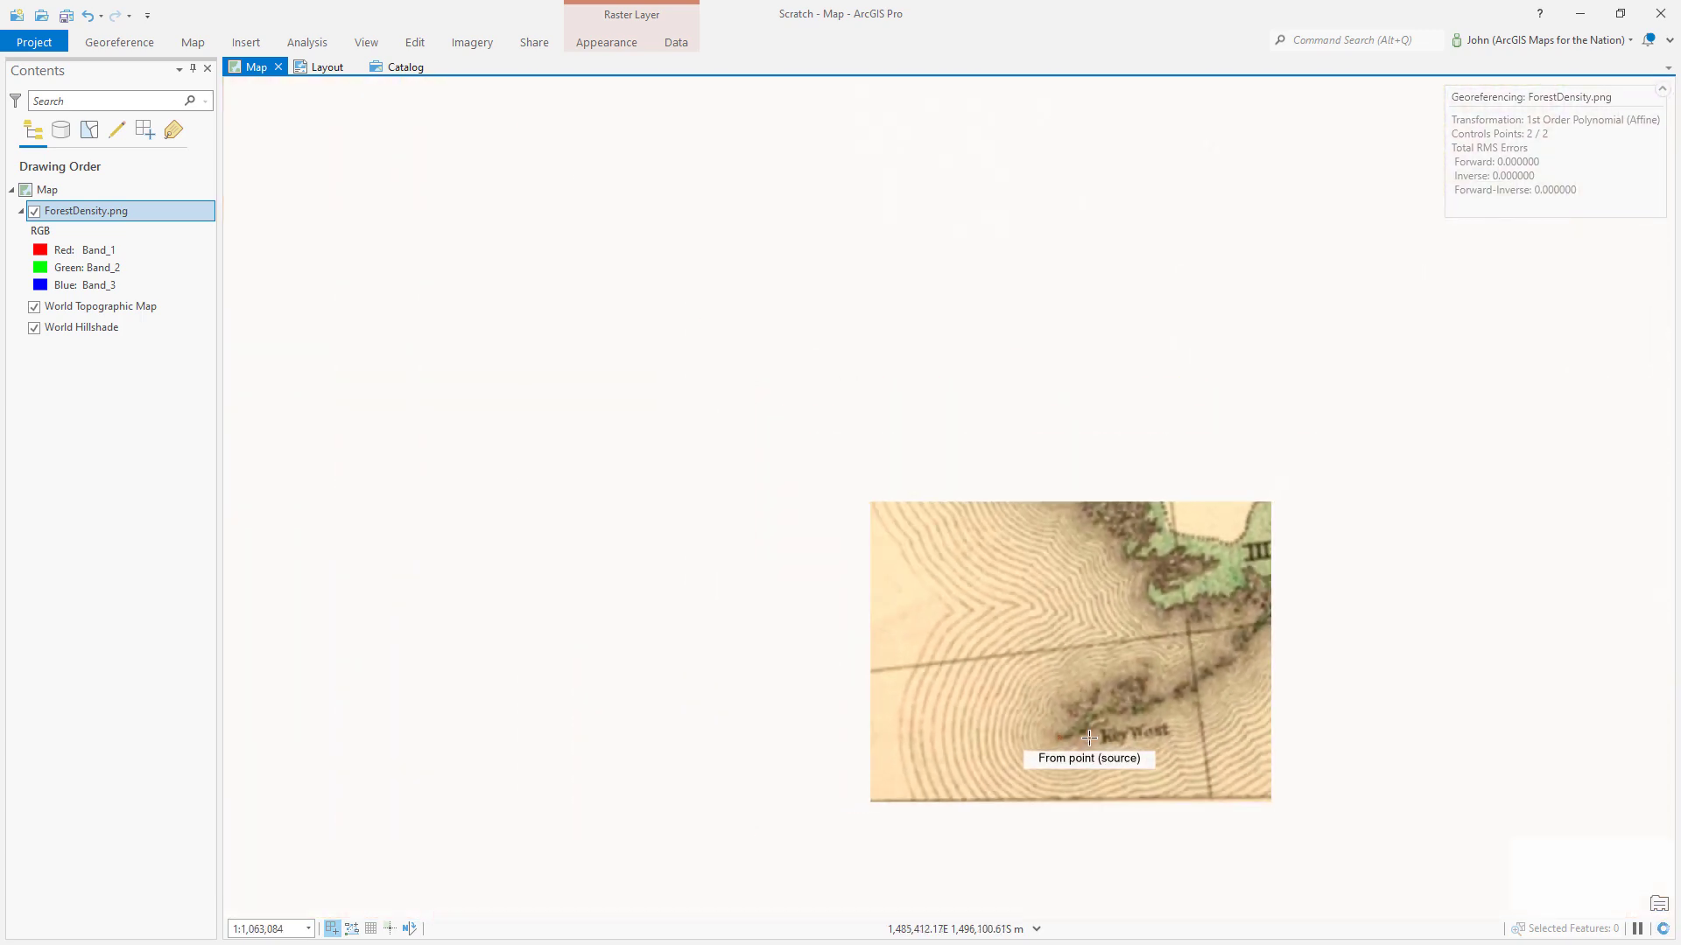
scroll(1088, 738, down, 6)
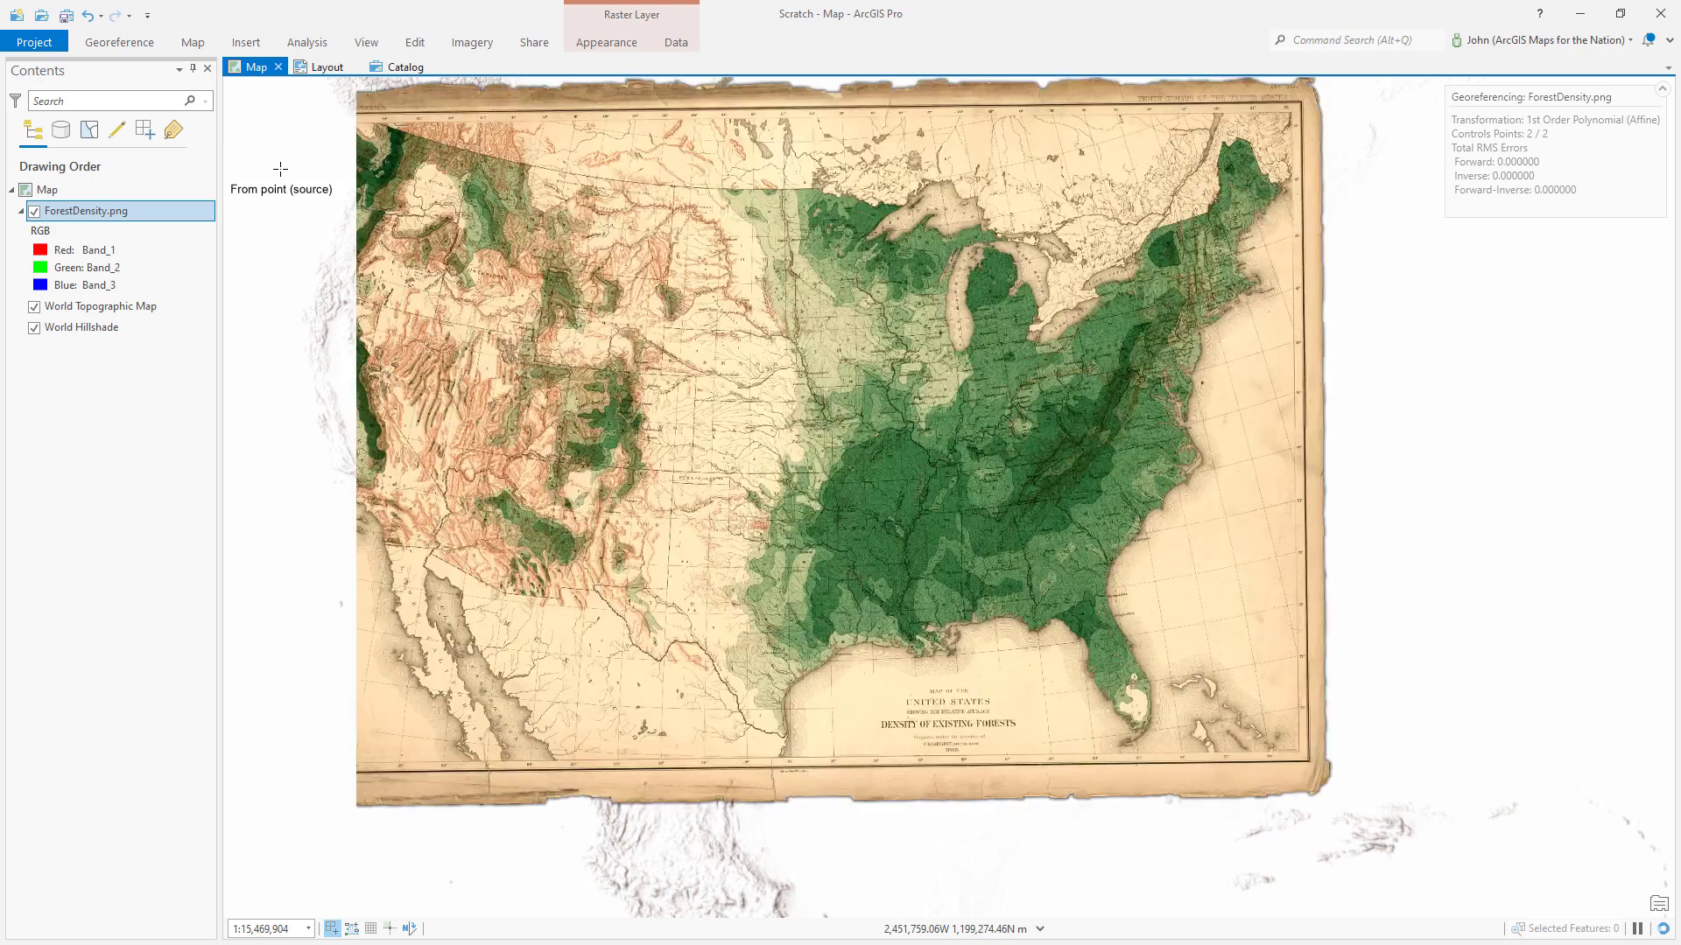
click(603, 43)
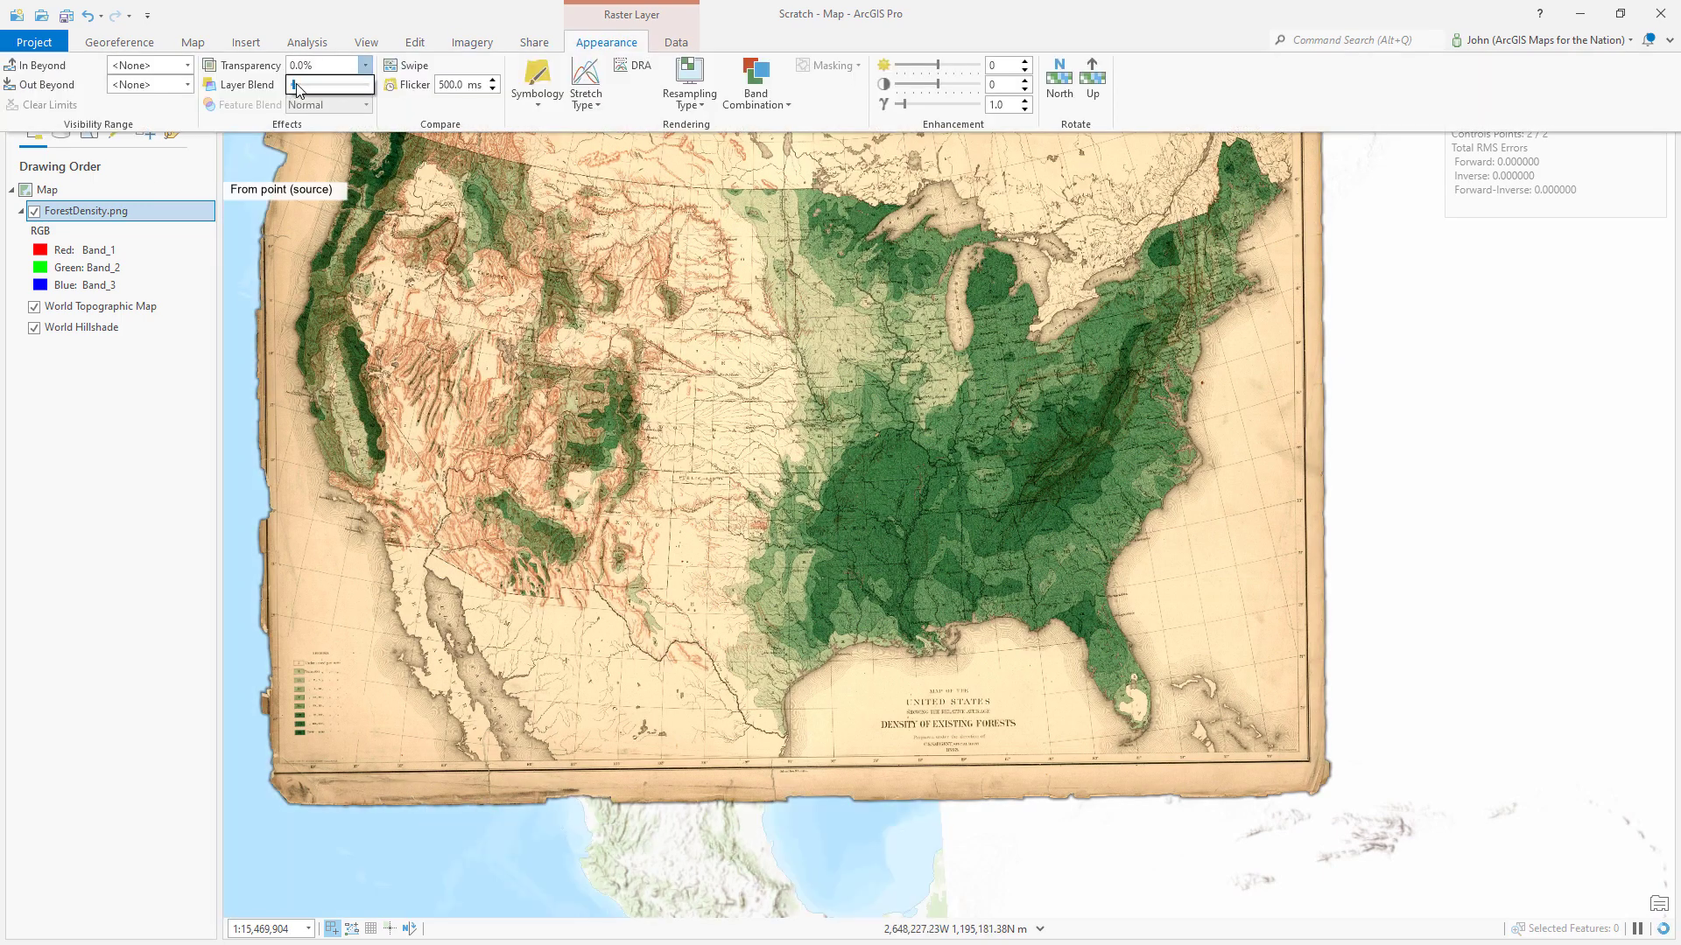
mouse_move(317, 86)
mouse_down()
mouse_move(359, 86)
mouse_move(320, 90)
mouse_move(334, 87)
mouse_up()
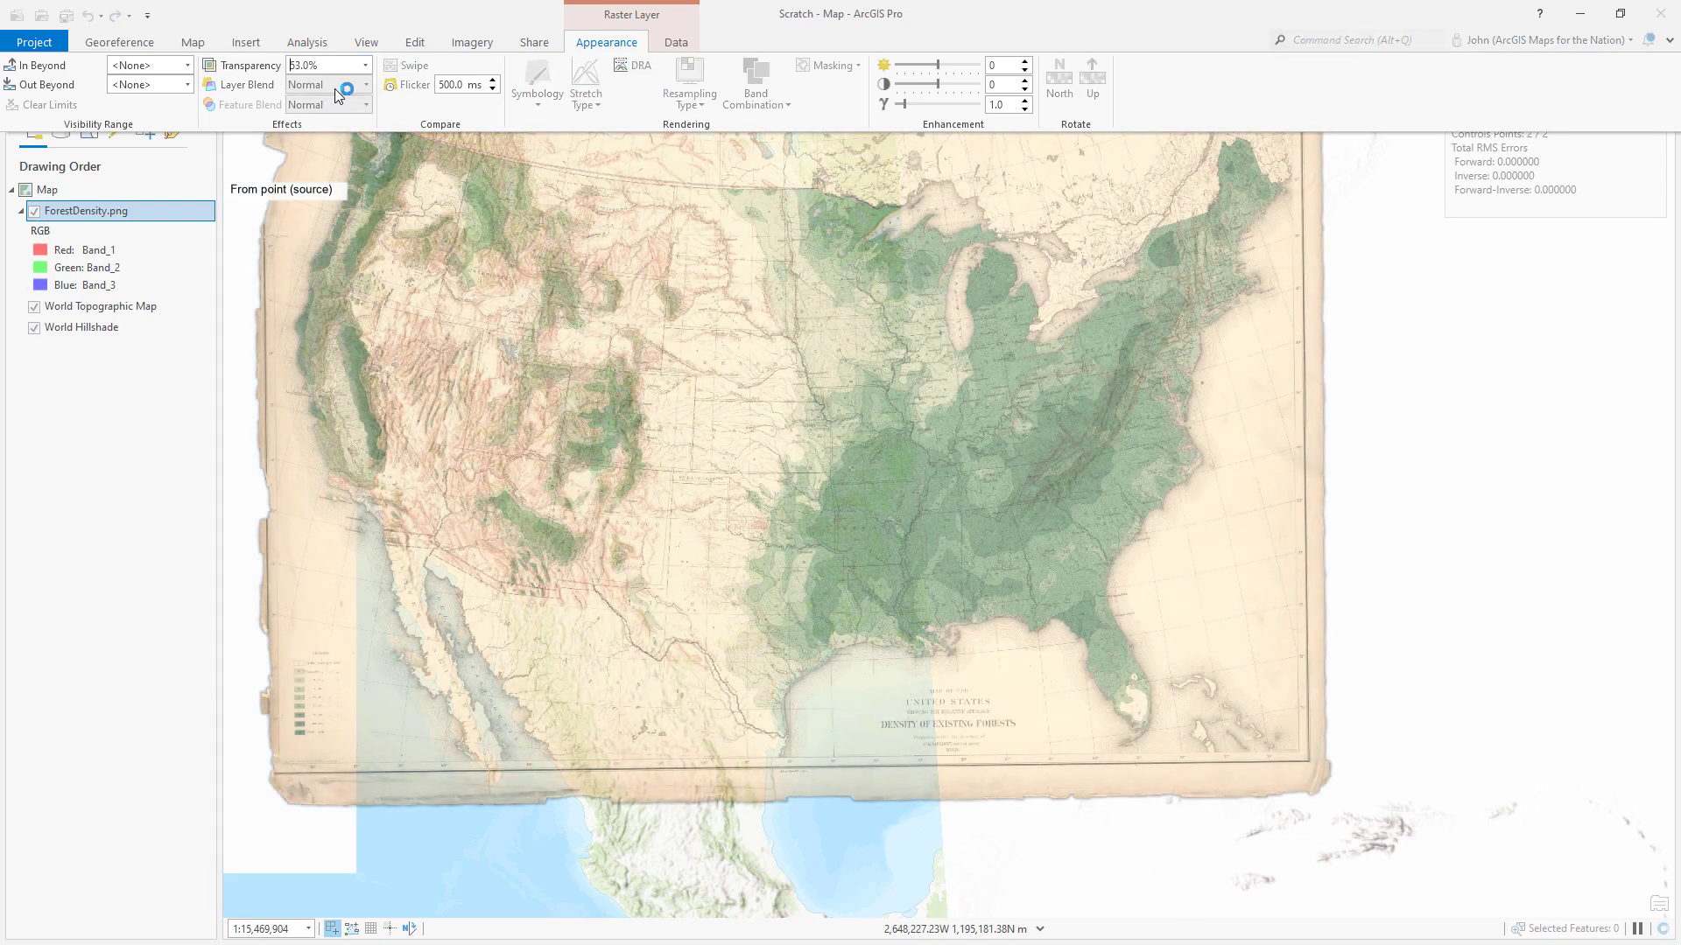
click(365, 65)
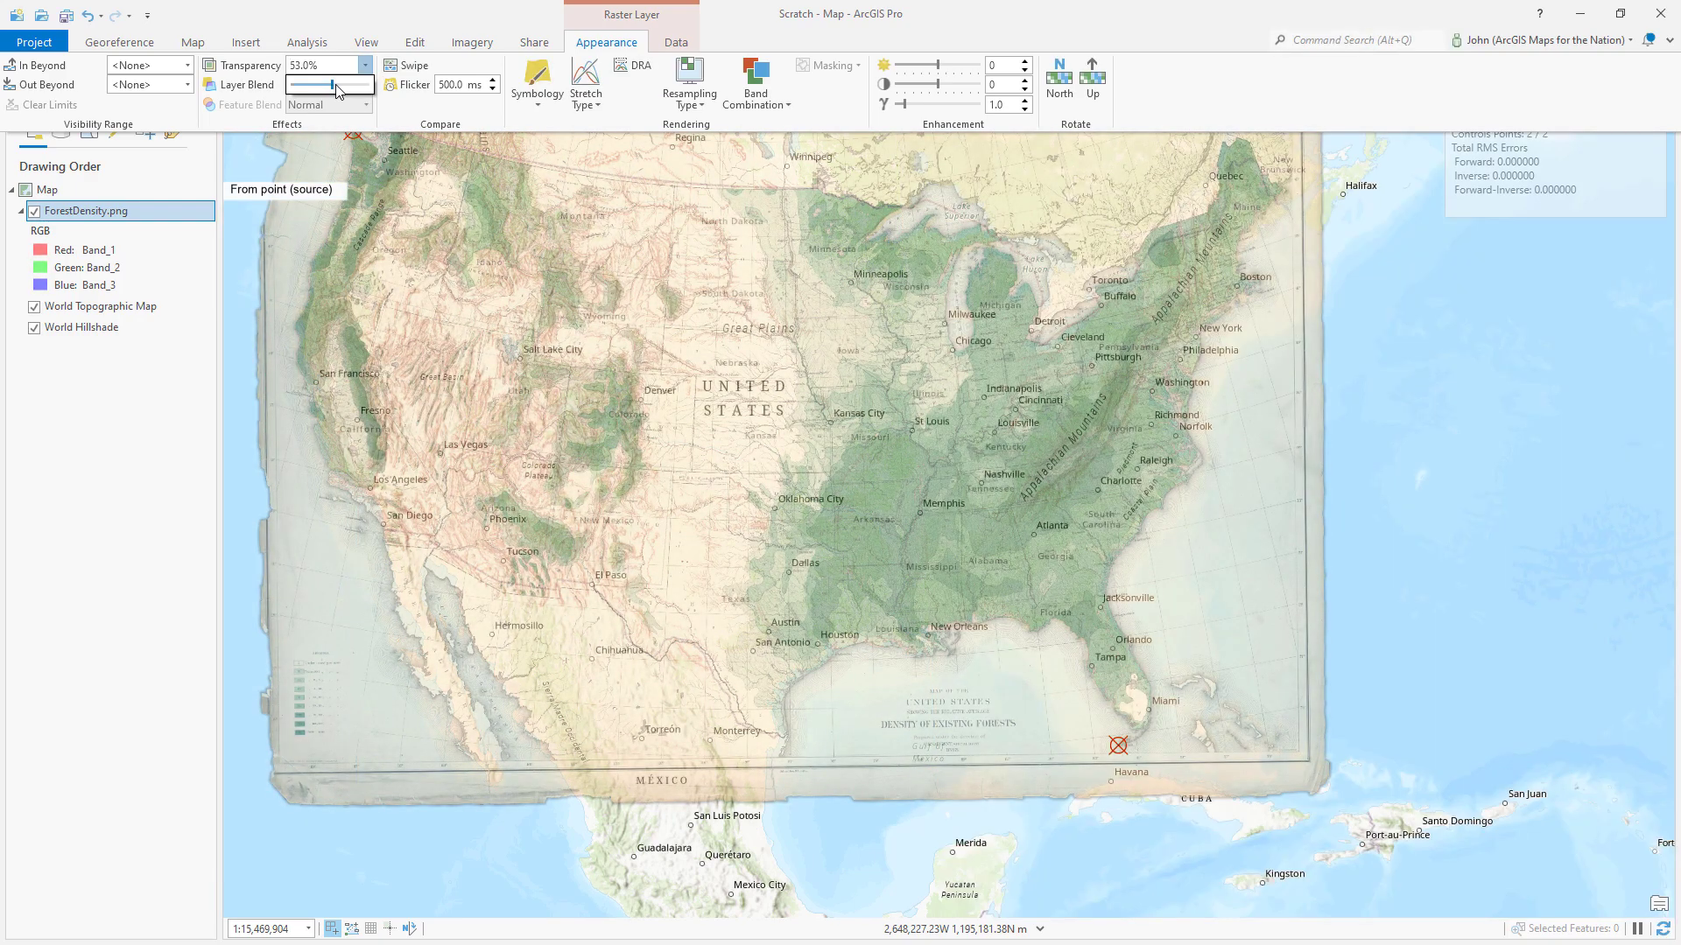
mouse_move(333, 92)
mouse_down()
mouse_move(317, 95)
mouse_move(346, 95)
mouse_move(326, 98)
mouse_up()
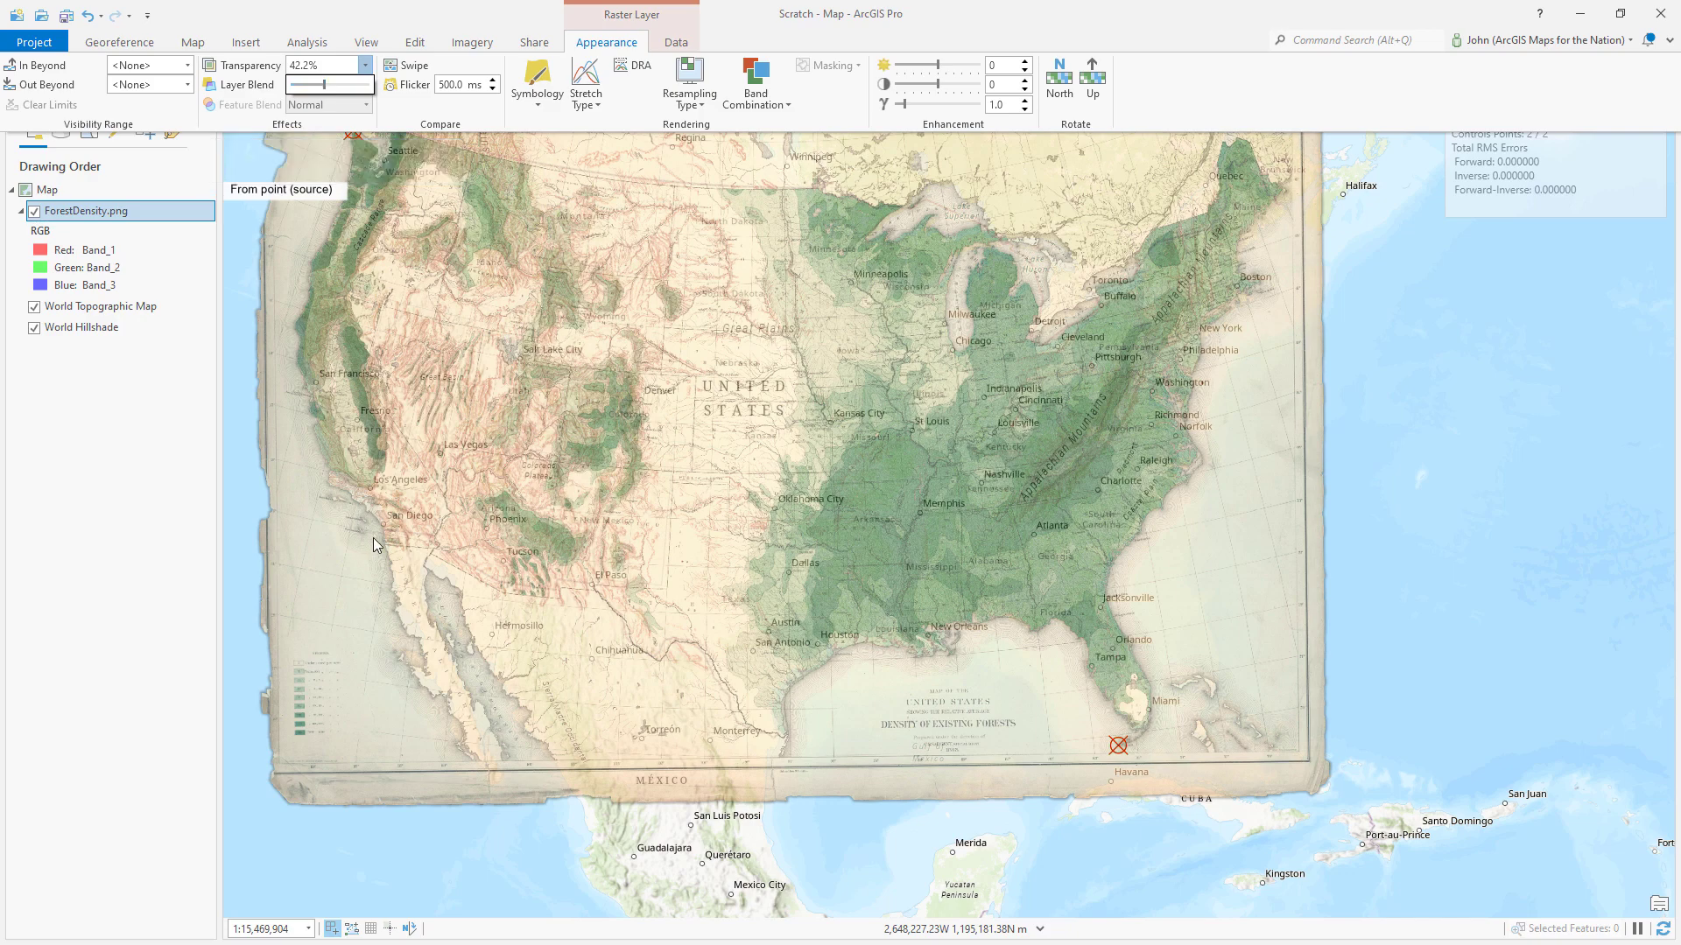
scroll(373, 538, up, 8)
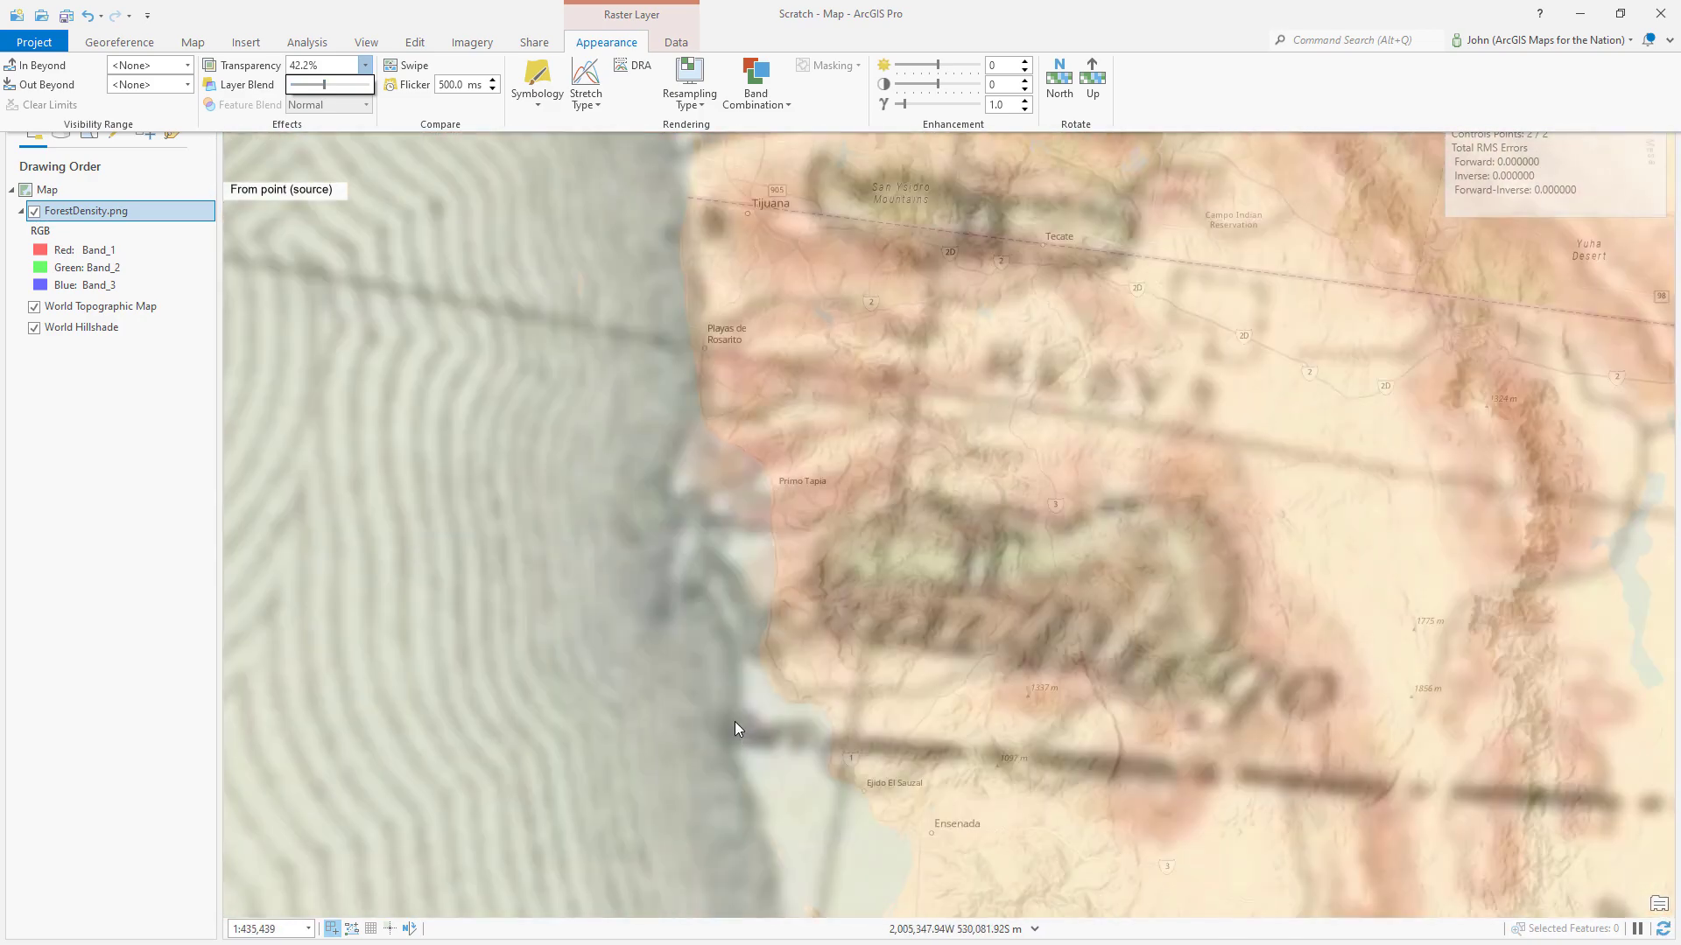
Step: Add the third control point, linking the Pacific end of the scanned US–Mexico border to its basemap location beside Tijuana
click(739, 560)
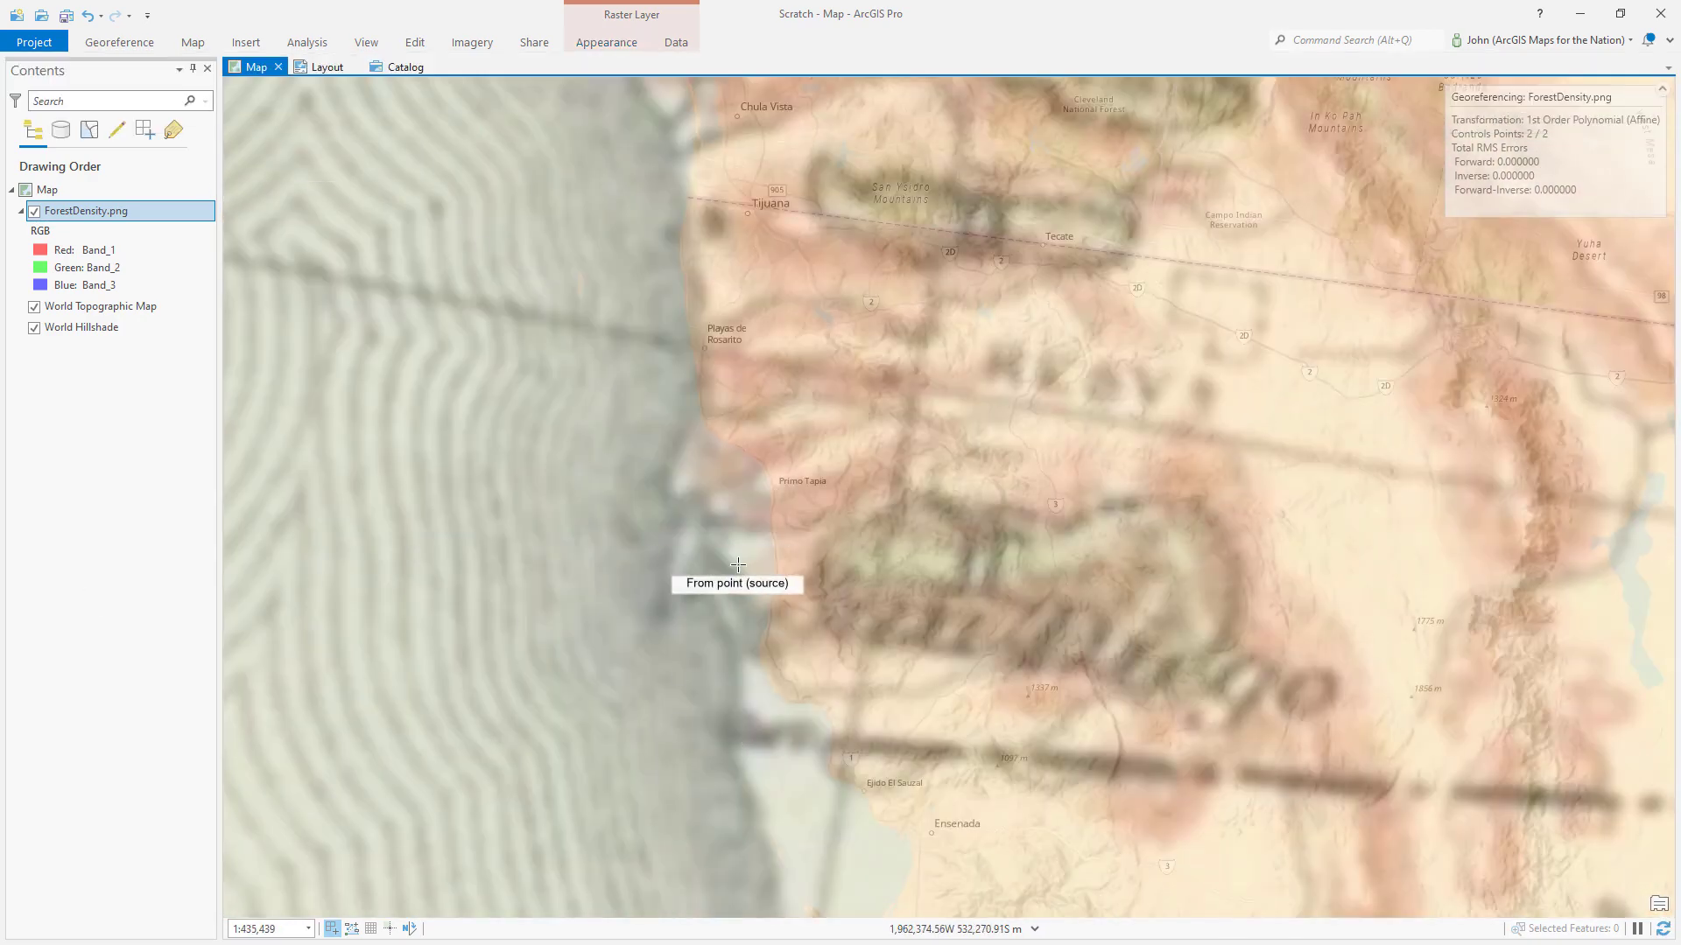
click(744, 730)
click(689, 199)
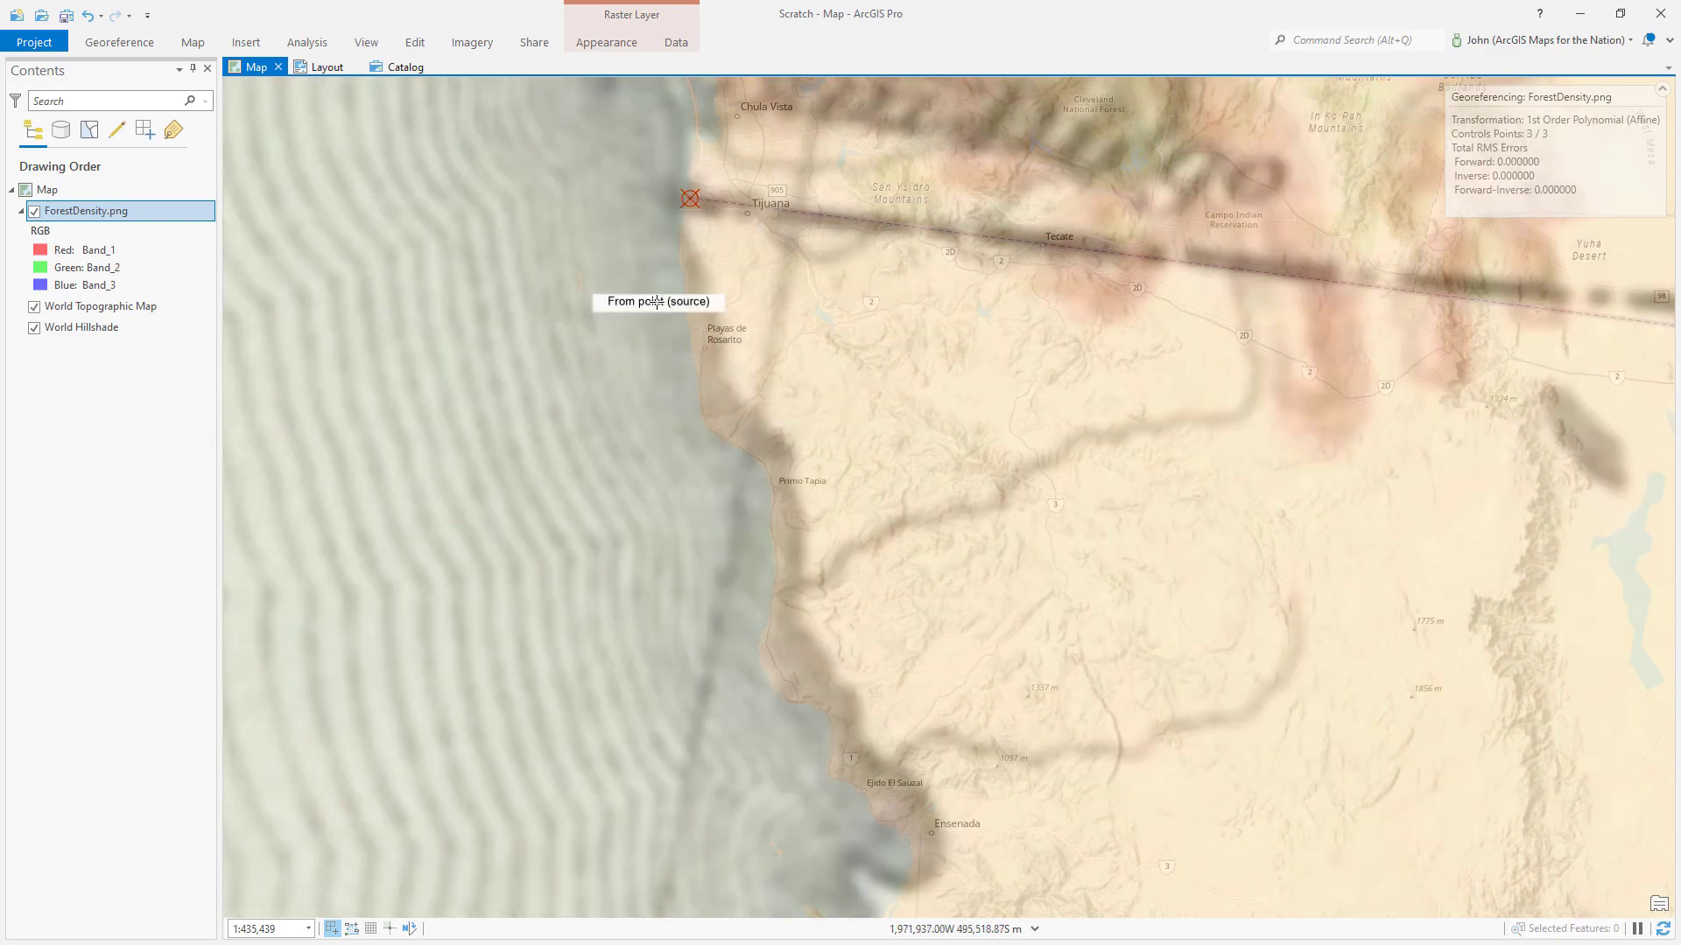
Step: Add the fourth control point, linking the scanned map's northwestern corner of Maine to the same corner on the basemap
scroll(580, 678, down, 8)
scroll(1483, 303, up, 5)
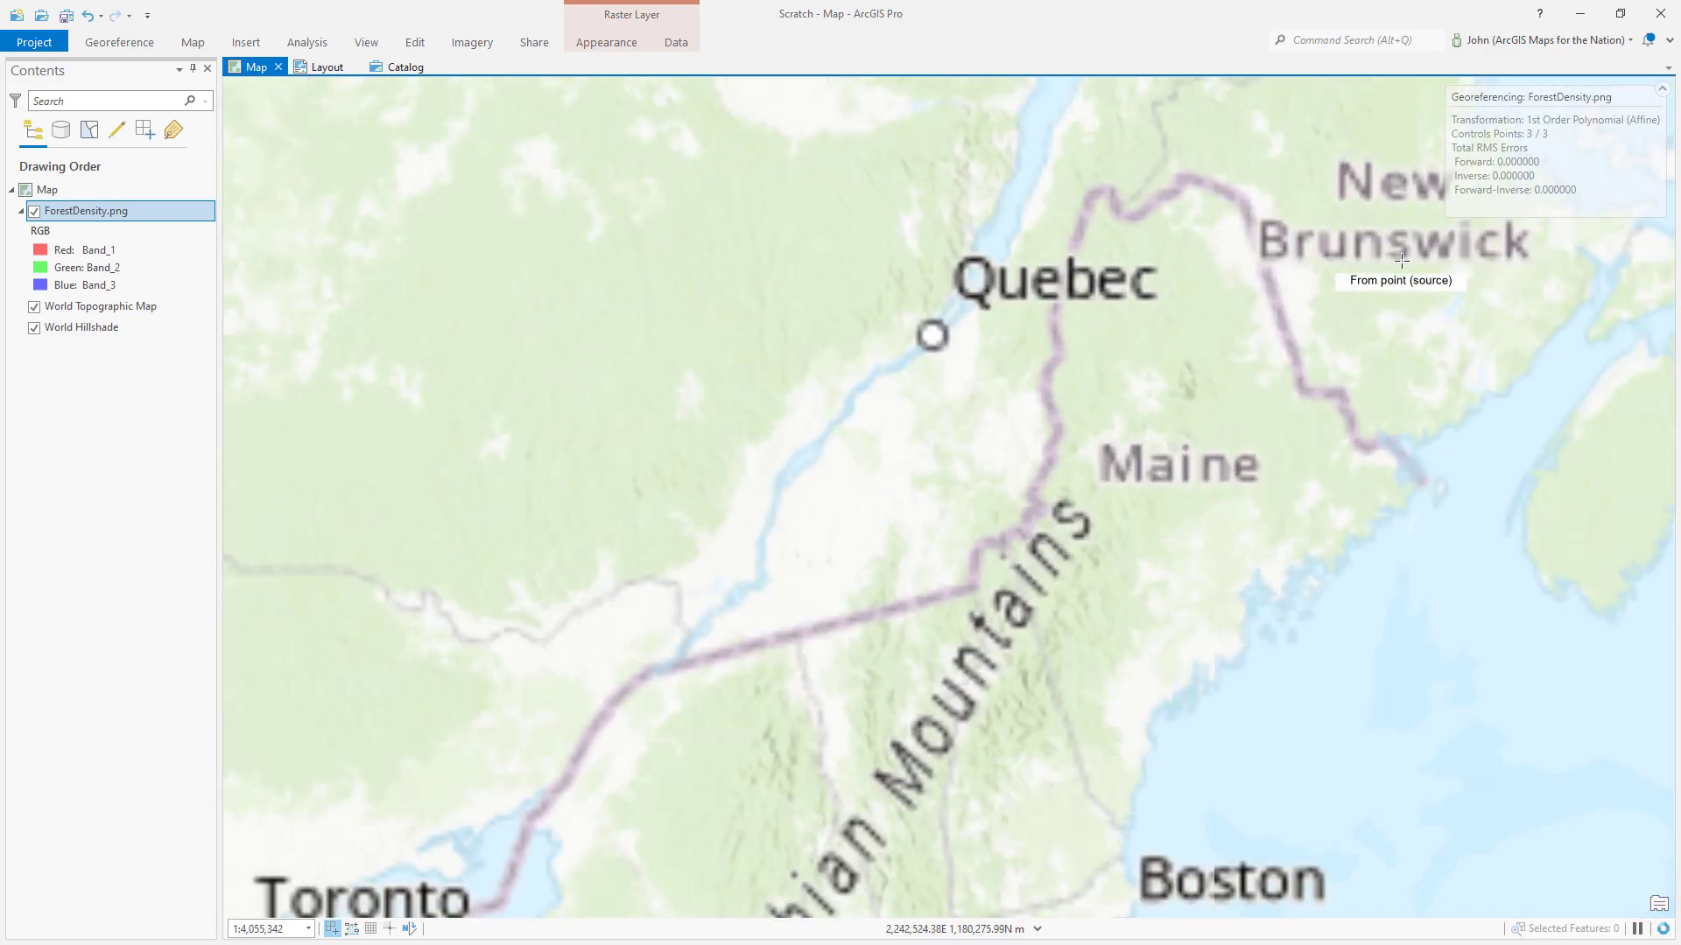
click(1048, 230)
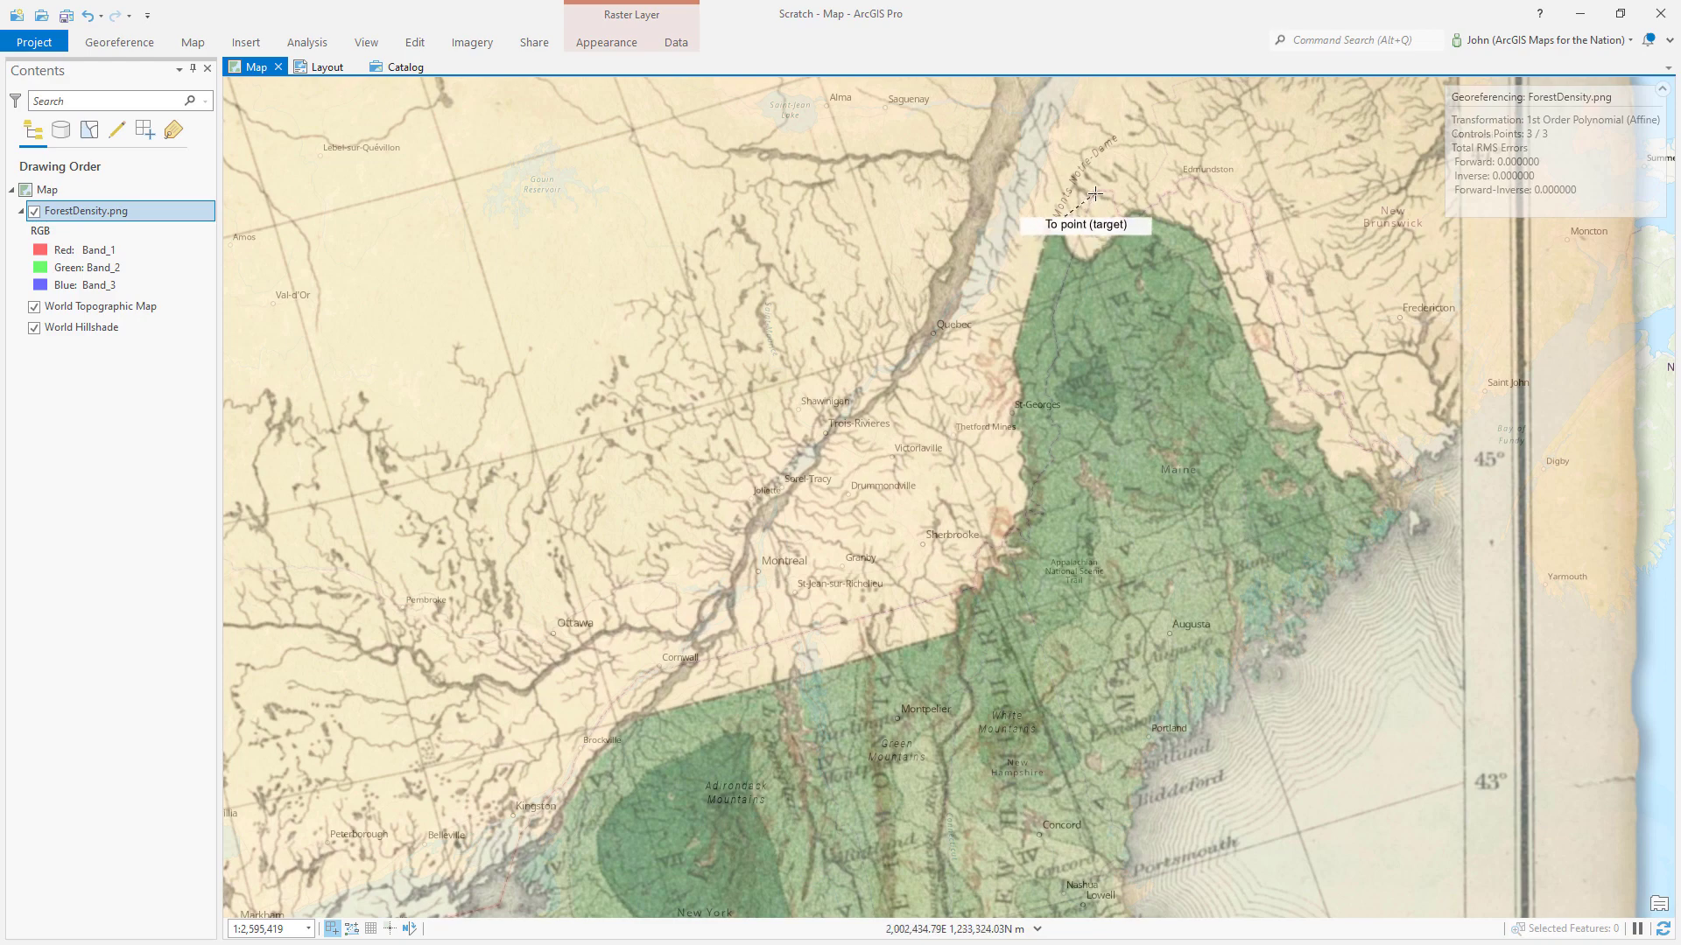
click(1093, 193)
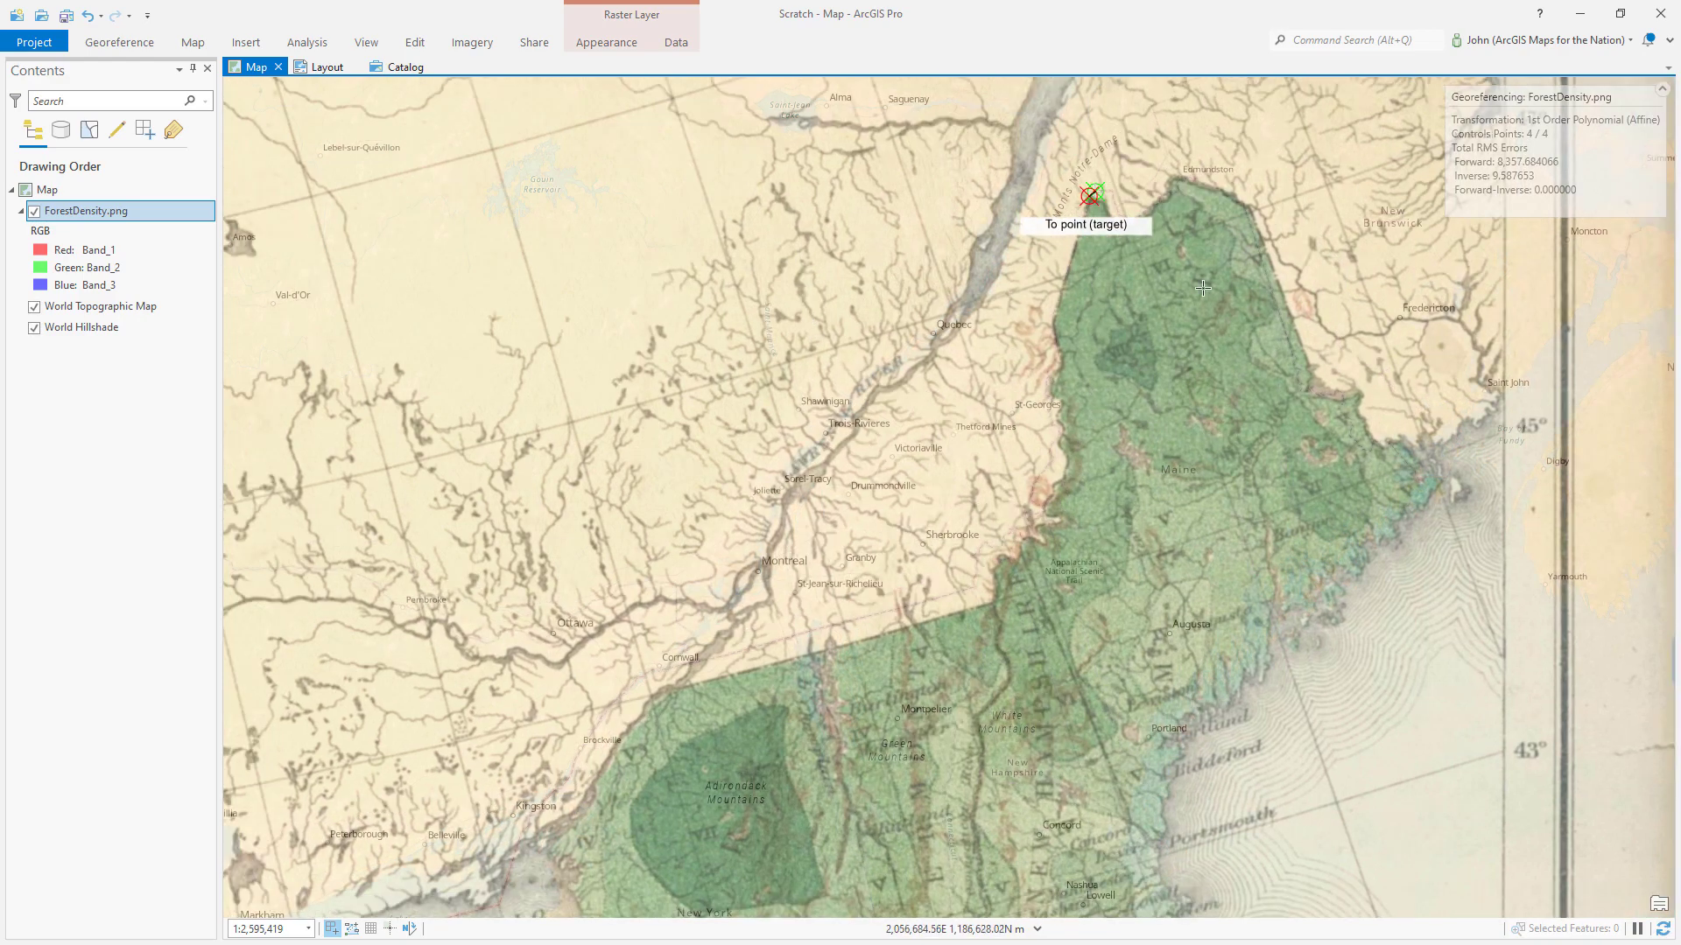
scroll(1331, 255, down, 4)
drag(683, 462, 990, 391)
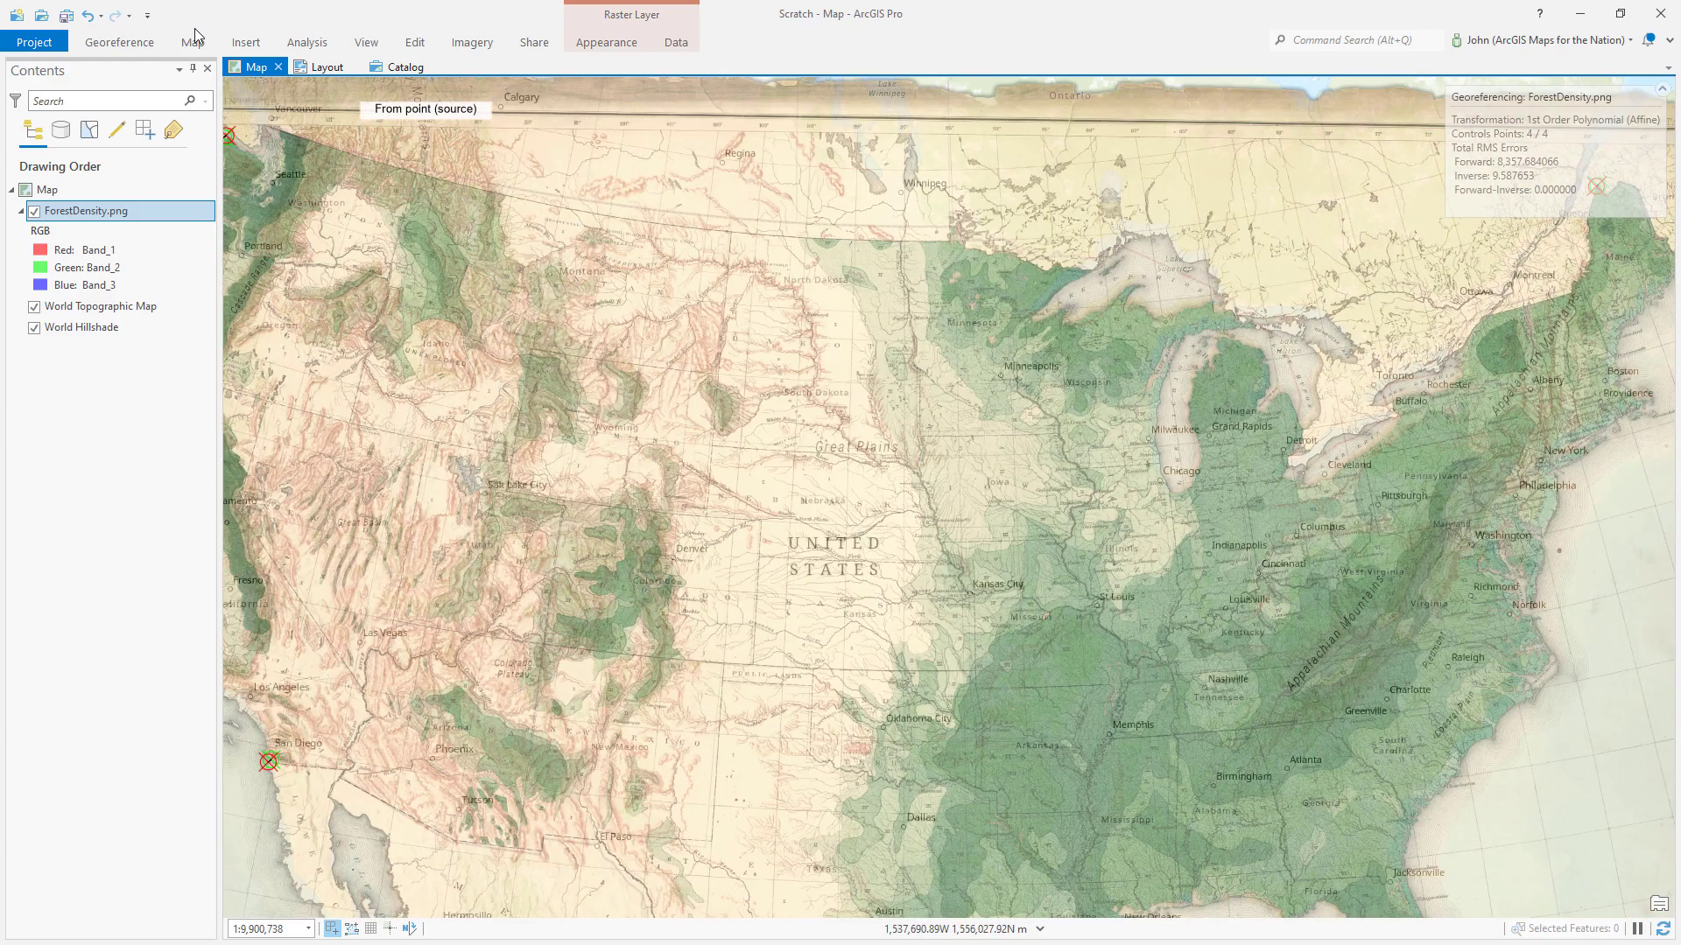
click(192, 41)
click(591, 44)
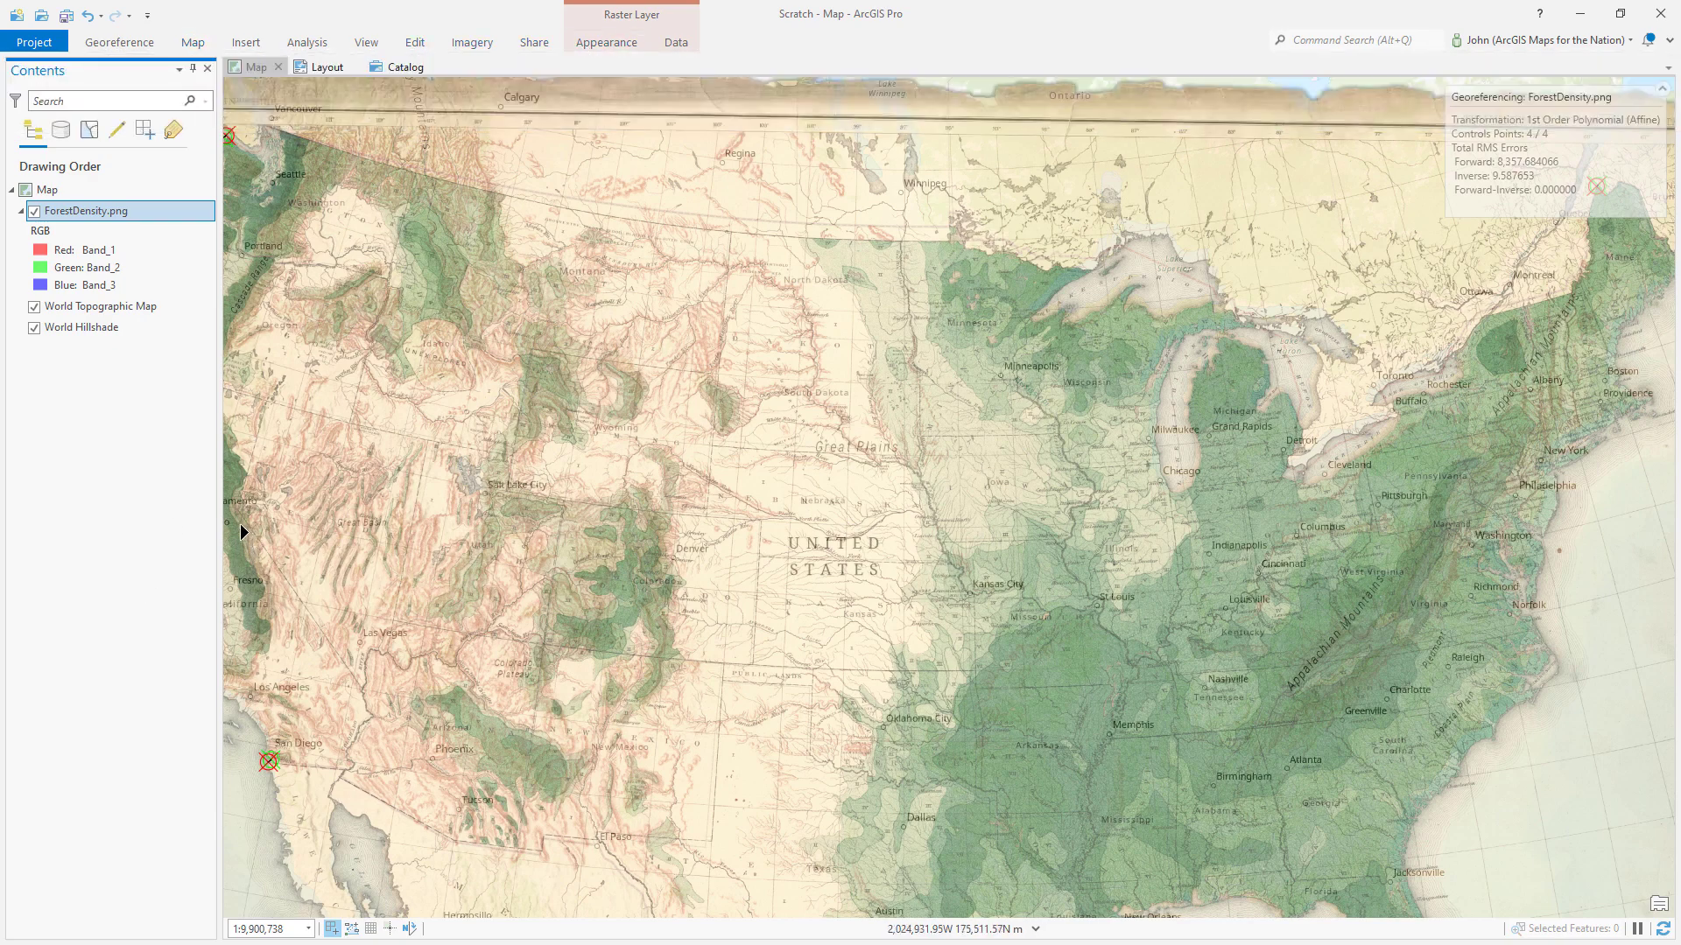
drag(233, 523, 295, 497)
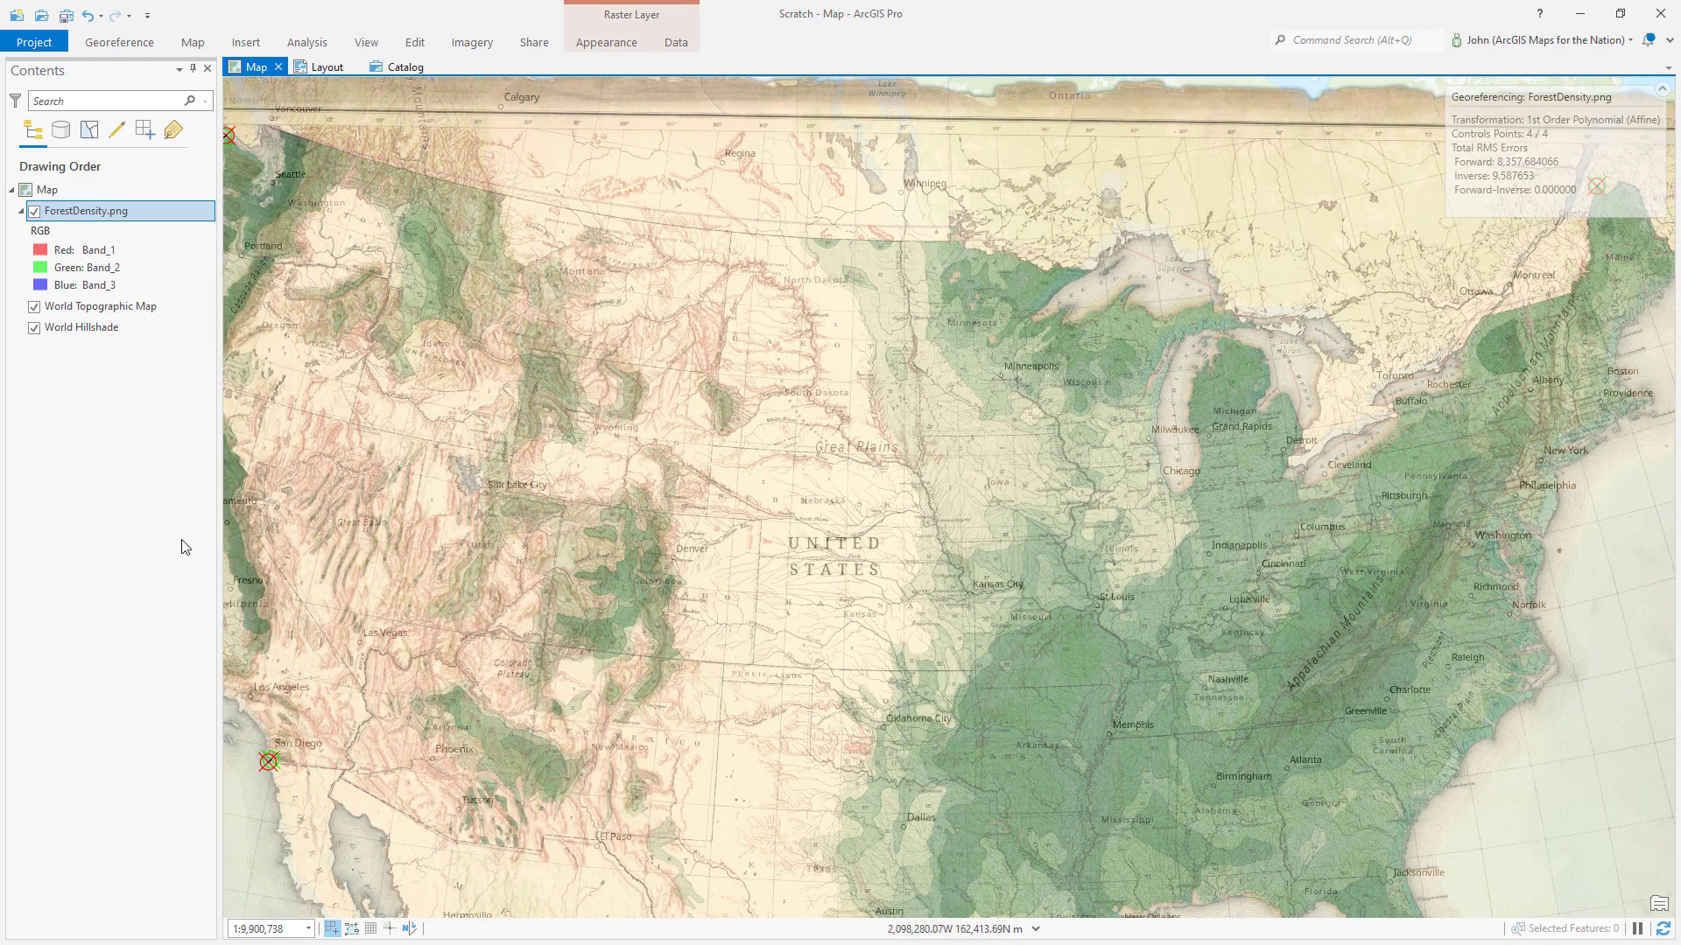
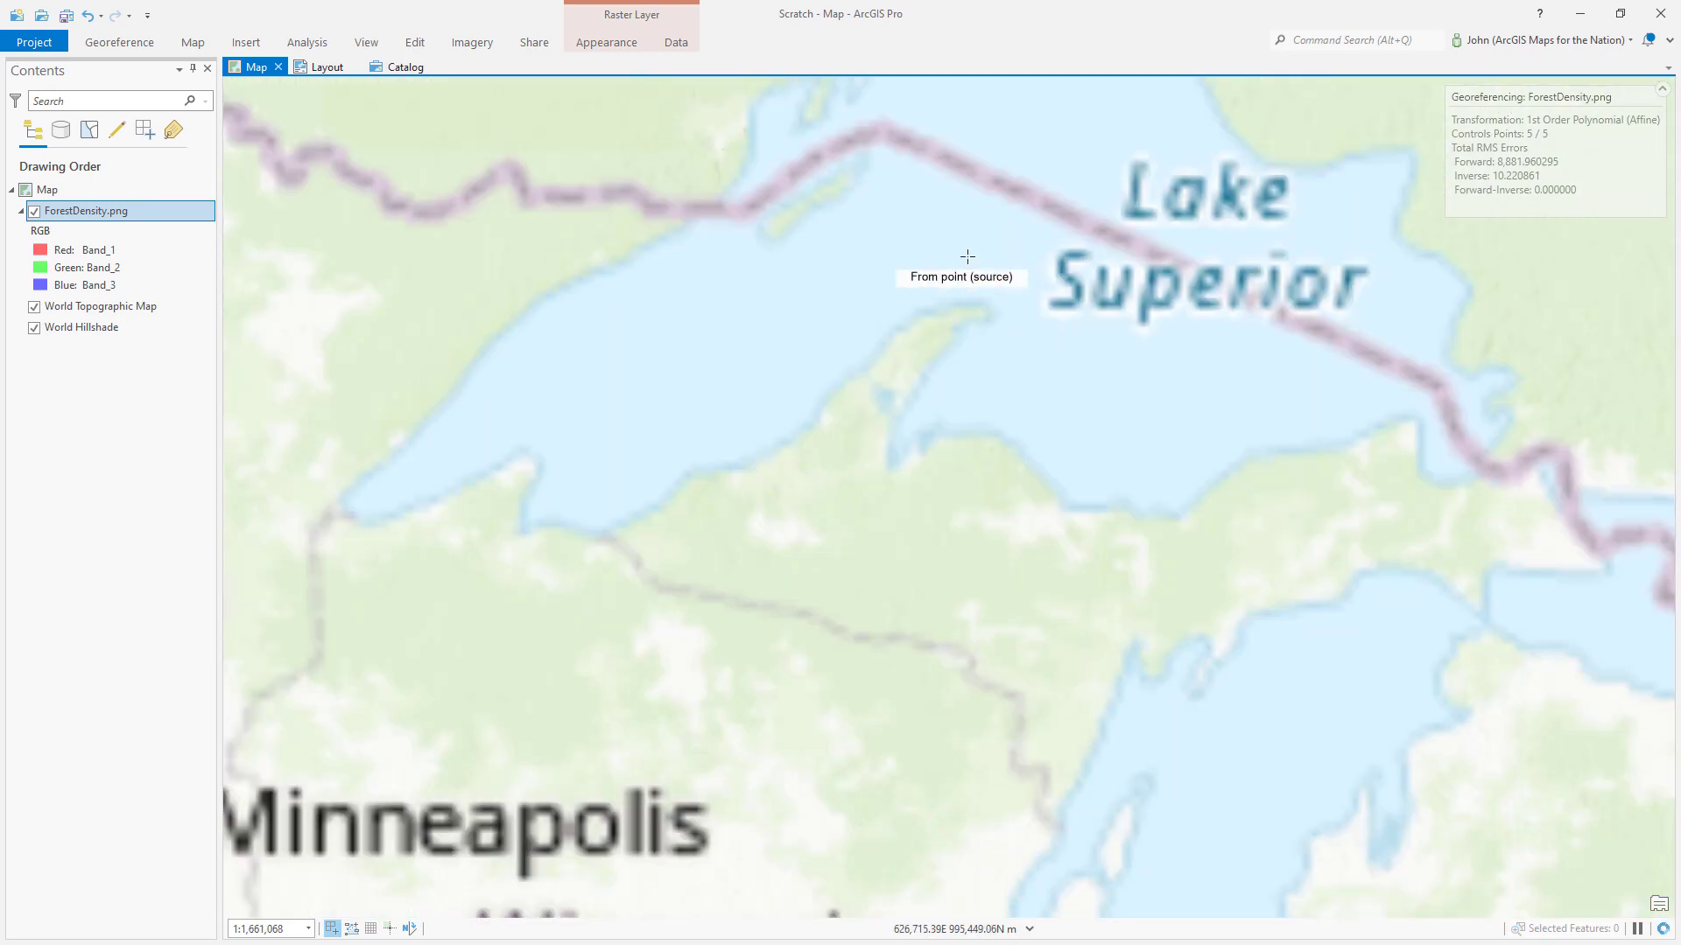
Step: Add the sixth control point, linking the scanned tip of the Keweenaw Peninsula in Lake Superior to its basemap tip
scroll(962, 256, up, 2)
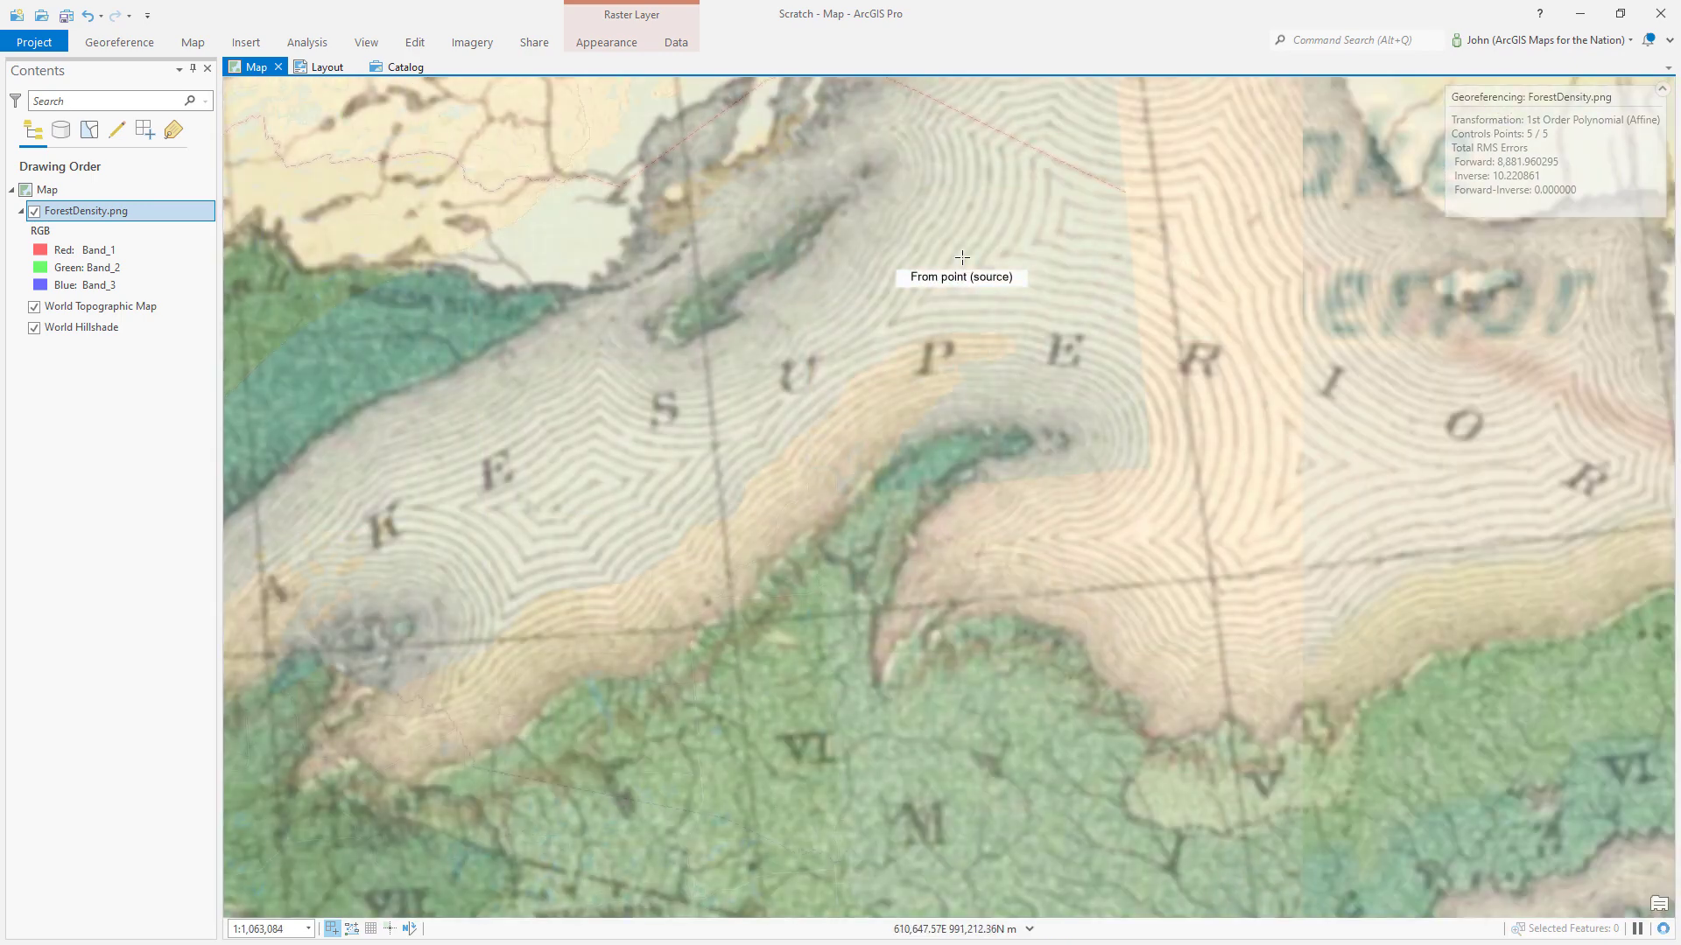
click(1032, 444)
click(1016, 351)
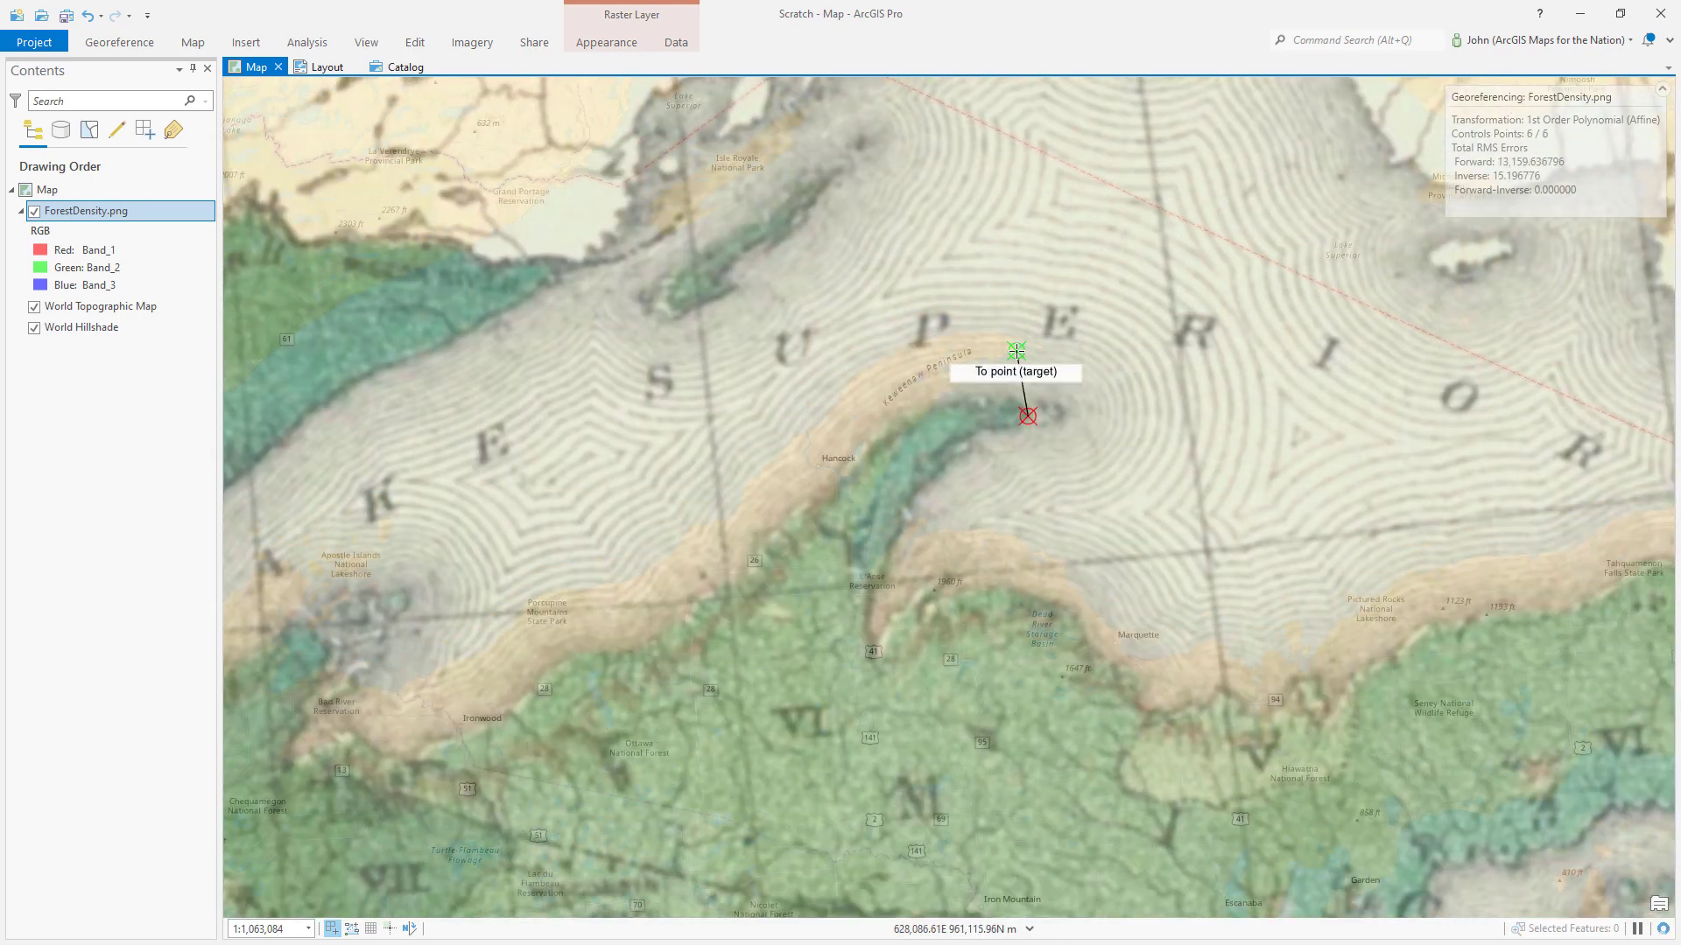
Step: Add the seventh control point at the northwestern border corner by Lake of the Woods, matching the scan to the basemap
scroll(1208, 480, down, 5)
scroll(862, 382, up, 4)
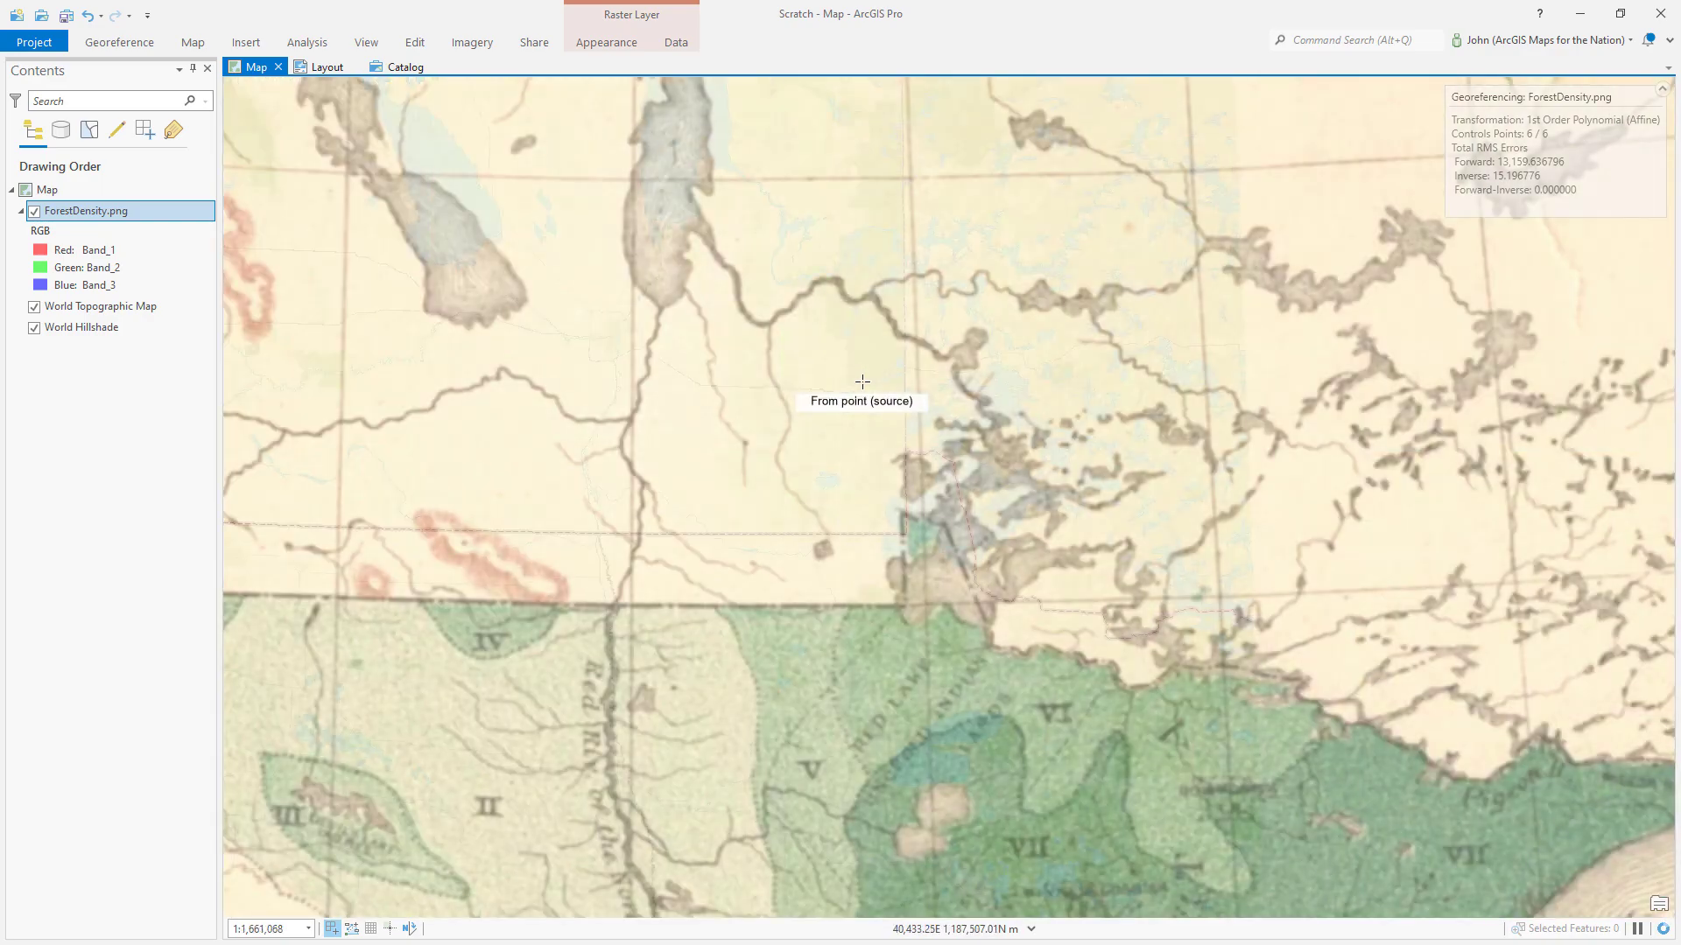
click(902, 498)
click(906, 449)
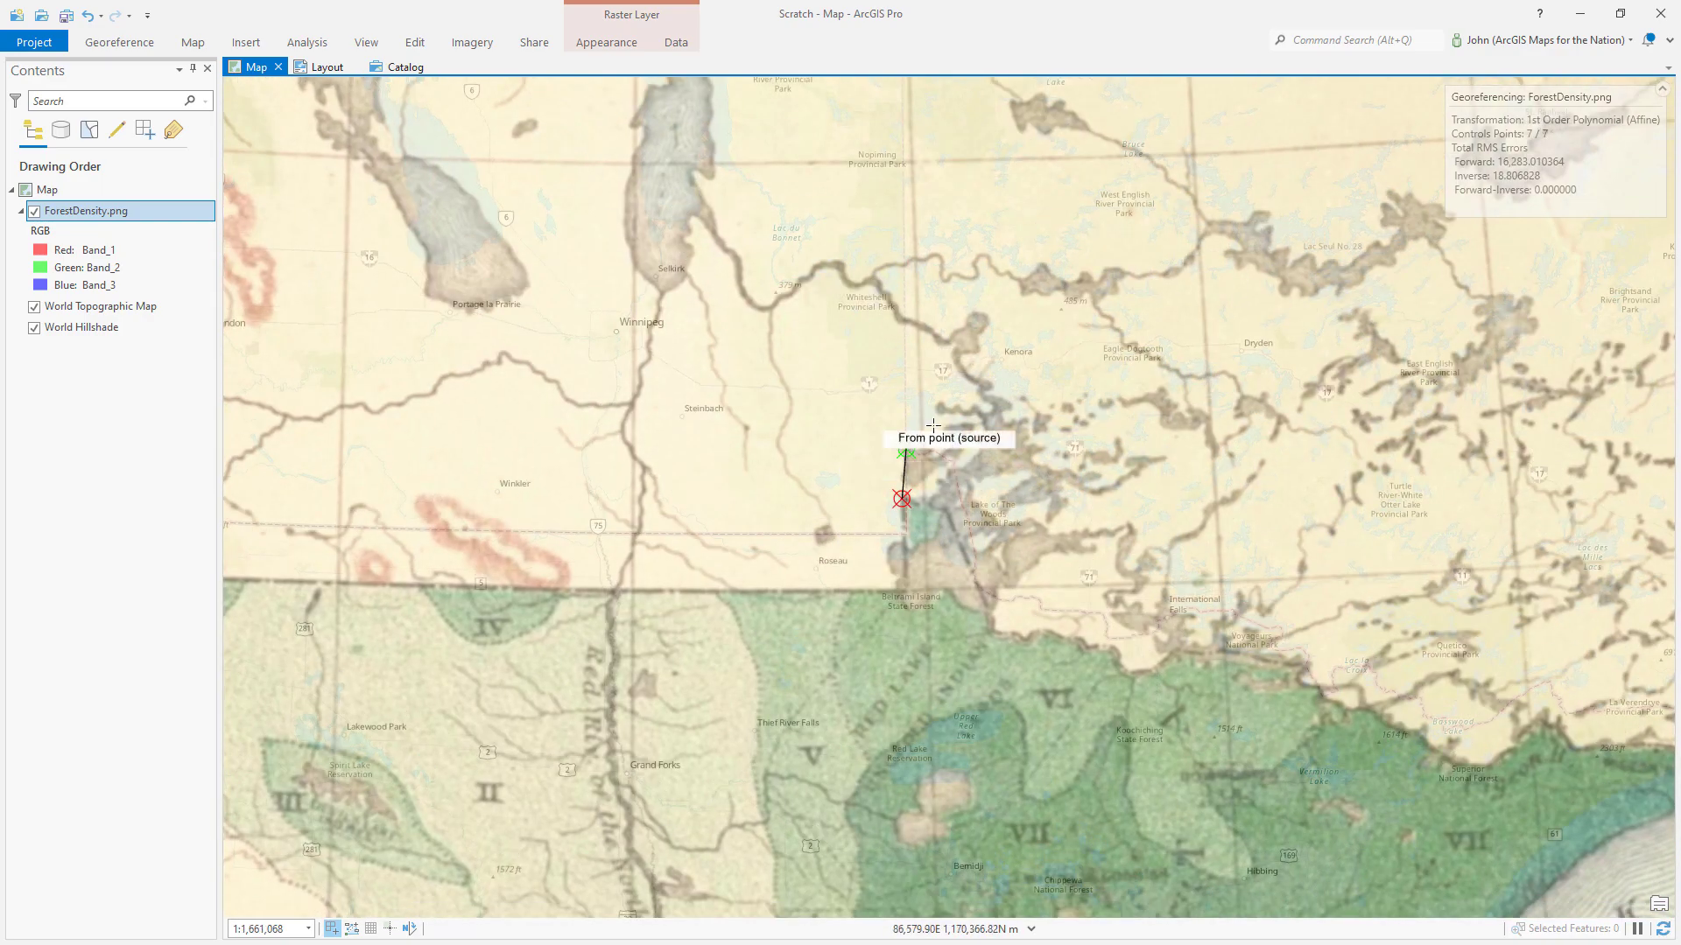
Step: Add control points eight and nine at the Nebraska–Colorado–Kansas and Nebraska–Colorado–Wyoming corners, linking each scanned corner to the basemap
scroll(1029, 401, down, 4)
scroll(836, 722, up, 4)
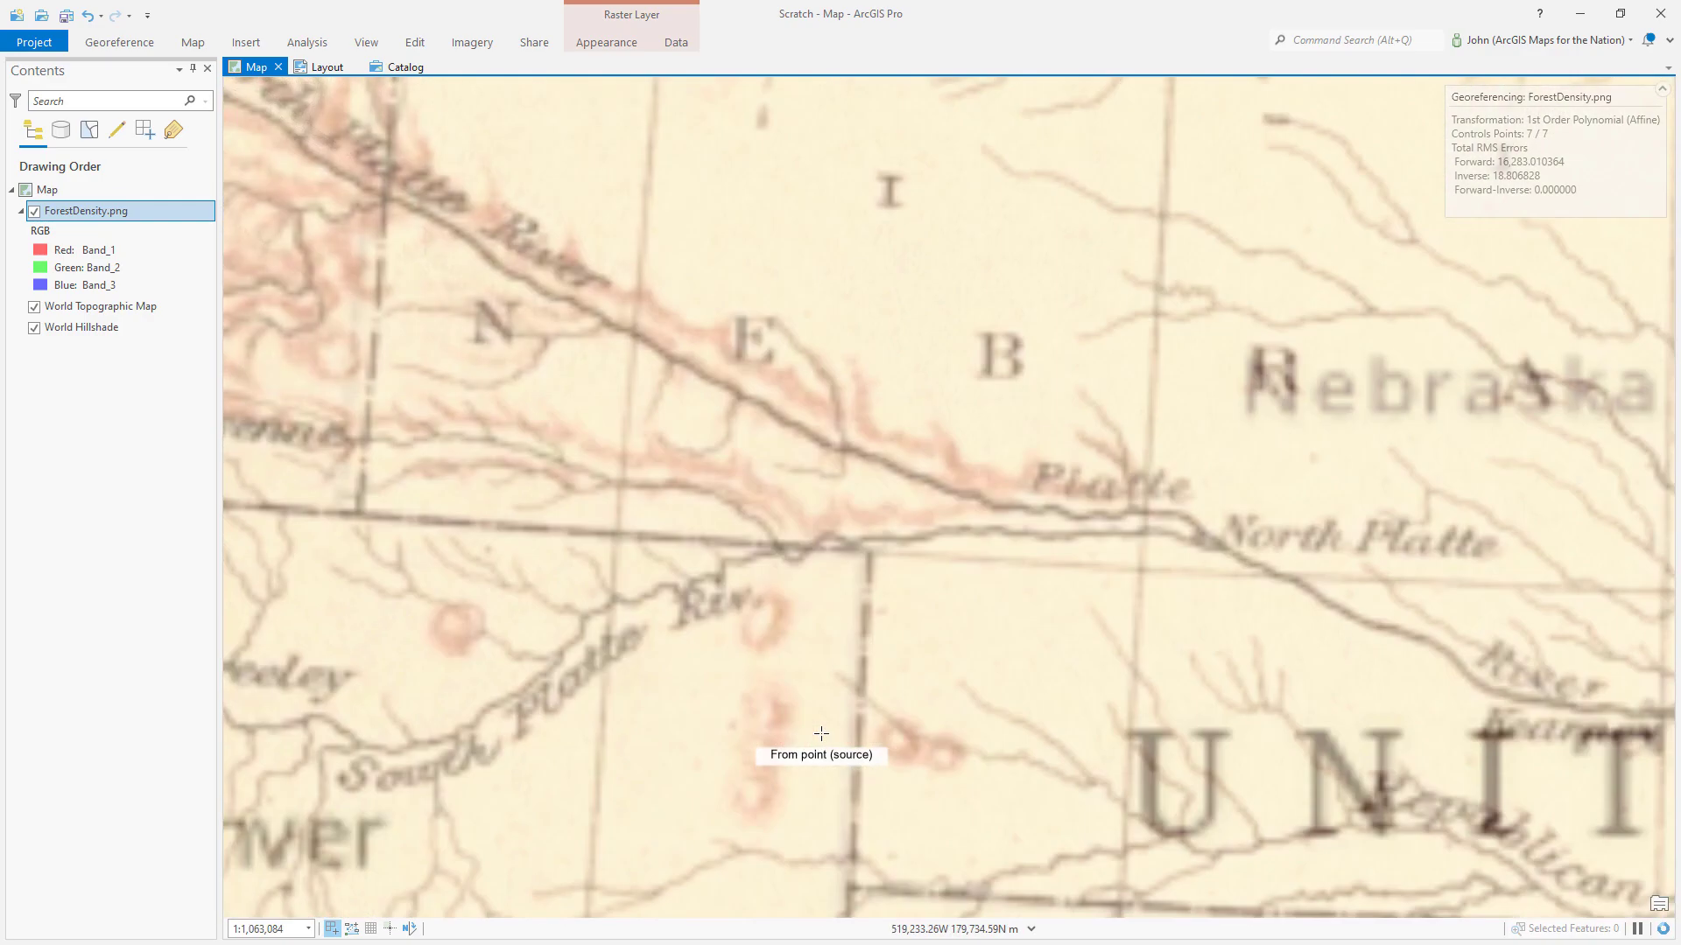
click(849, 889)
click(838, 894)
click(359, 515)
click(343, 508)
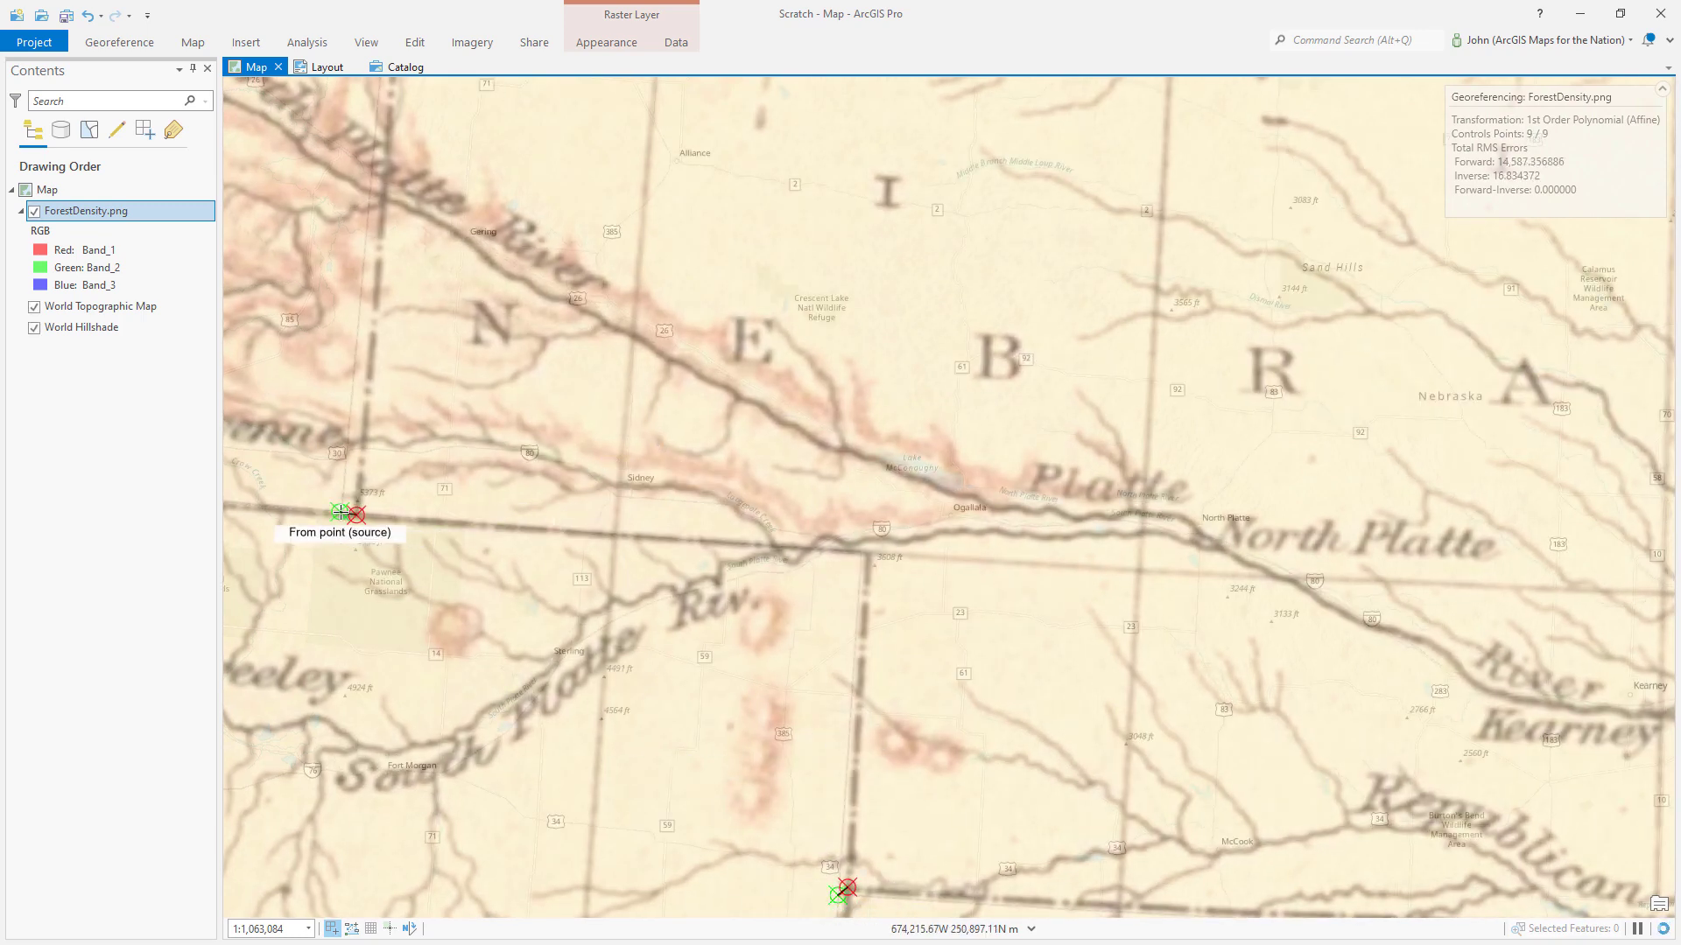
Step: Add the tenth control point, linking the scanned northeastern corner of the Texas Panhandle to the same corner on the basemap
scroll(410, 429, down, 2)
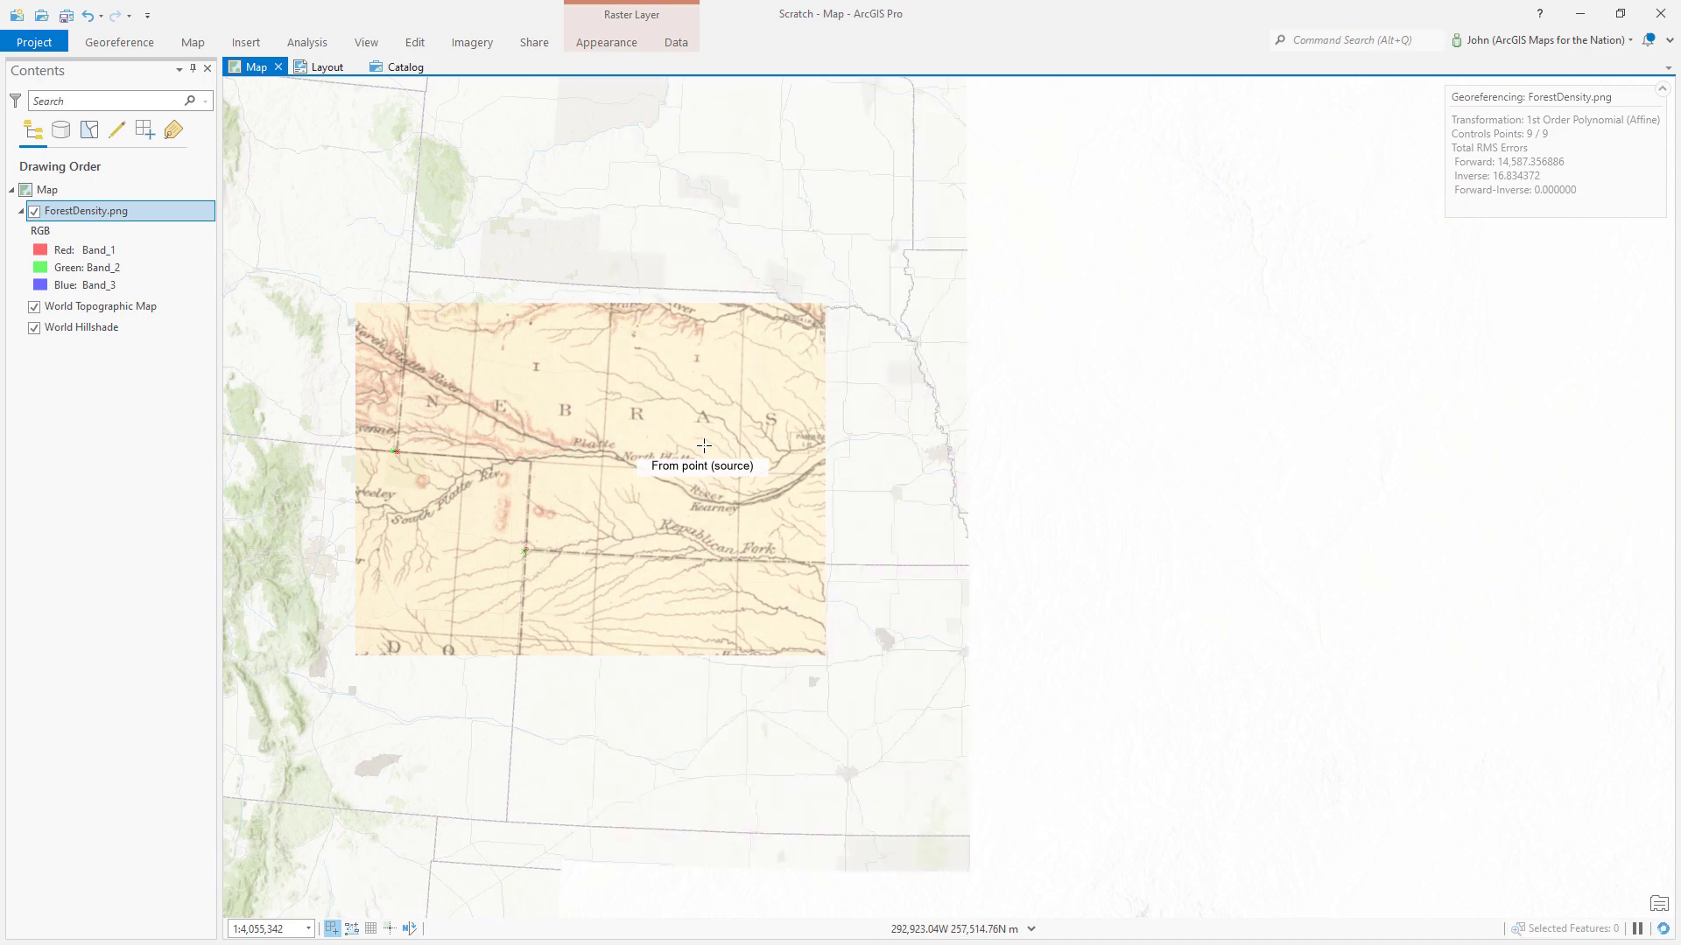
scroll(624, 893, up, 3)
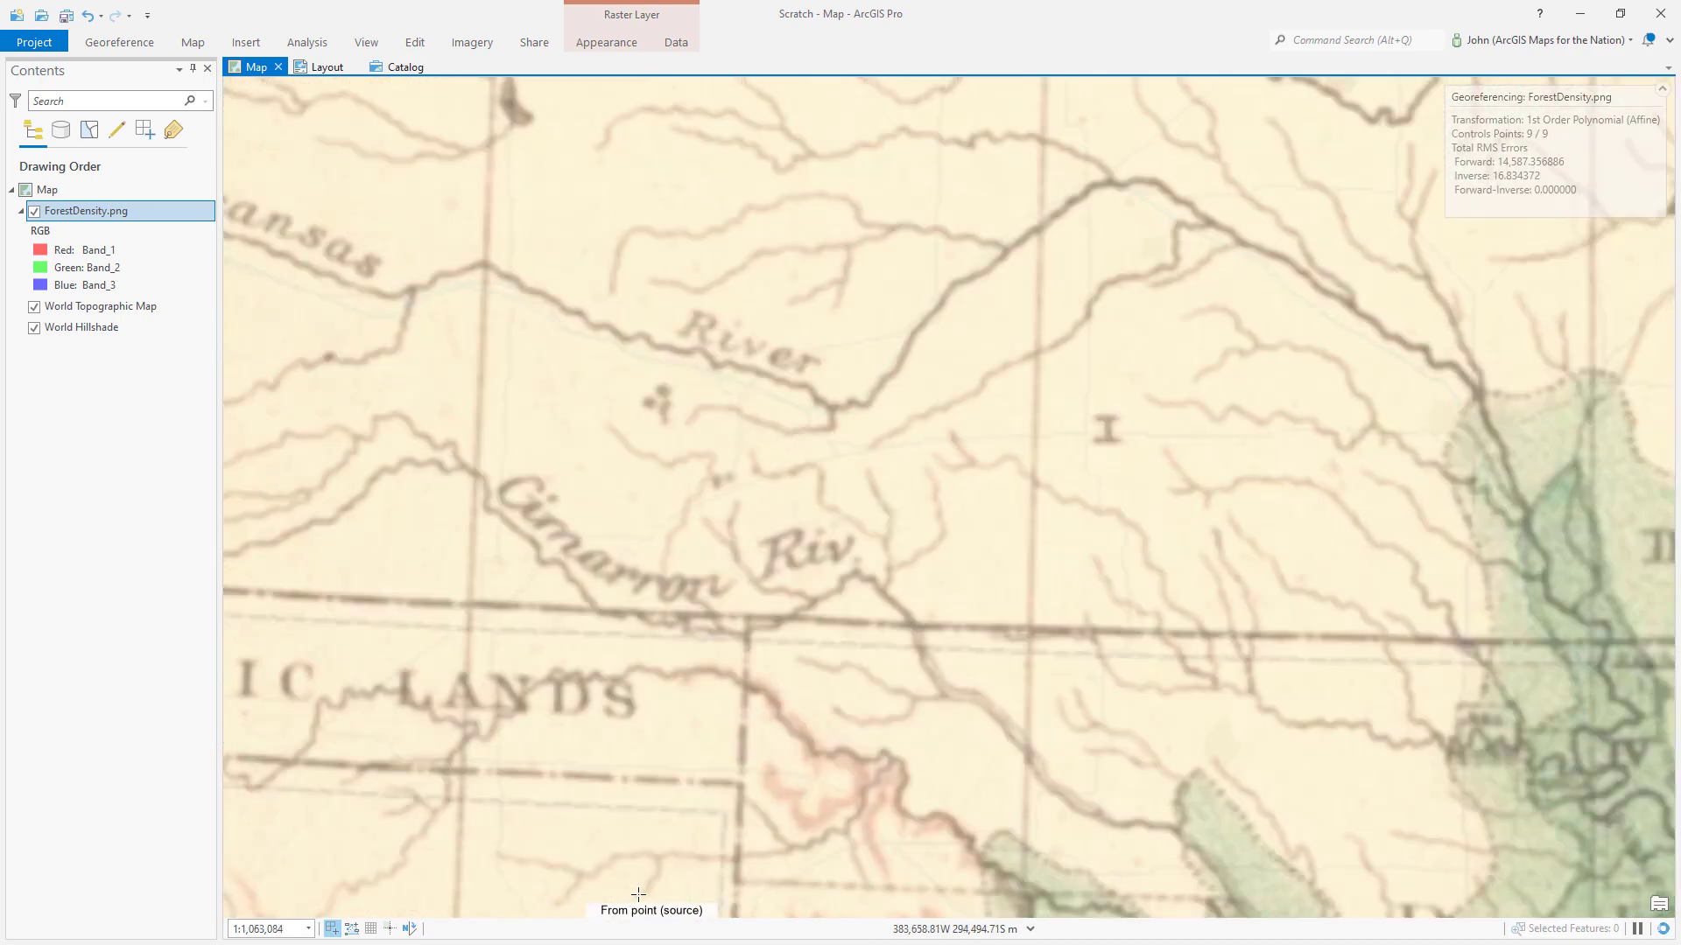
click(739, 784)
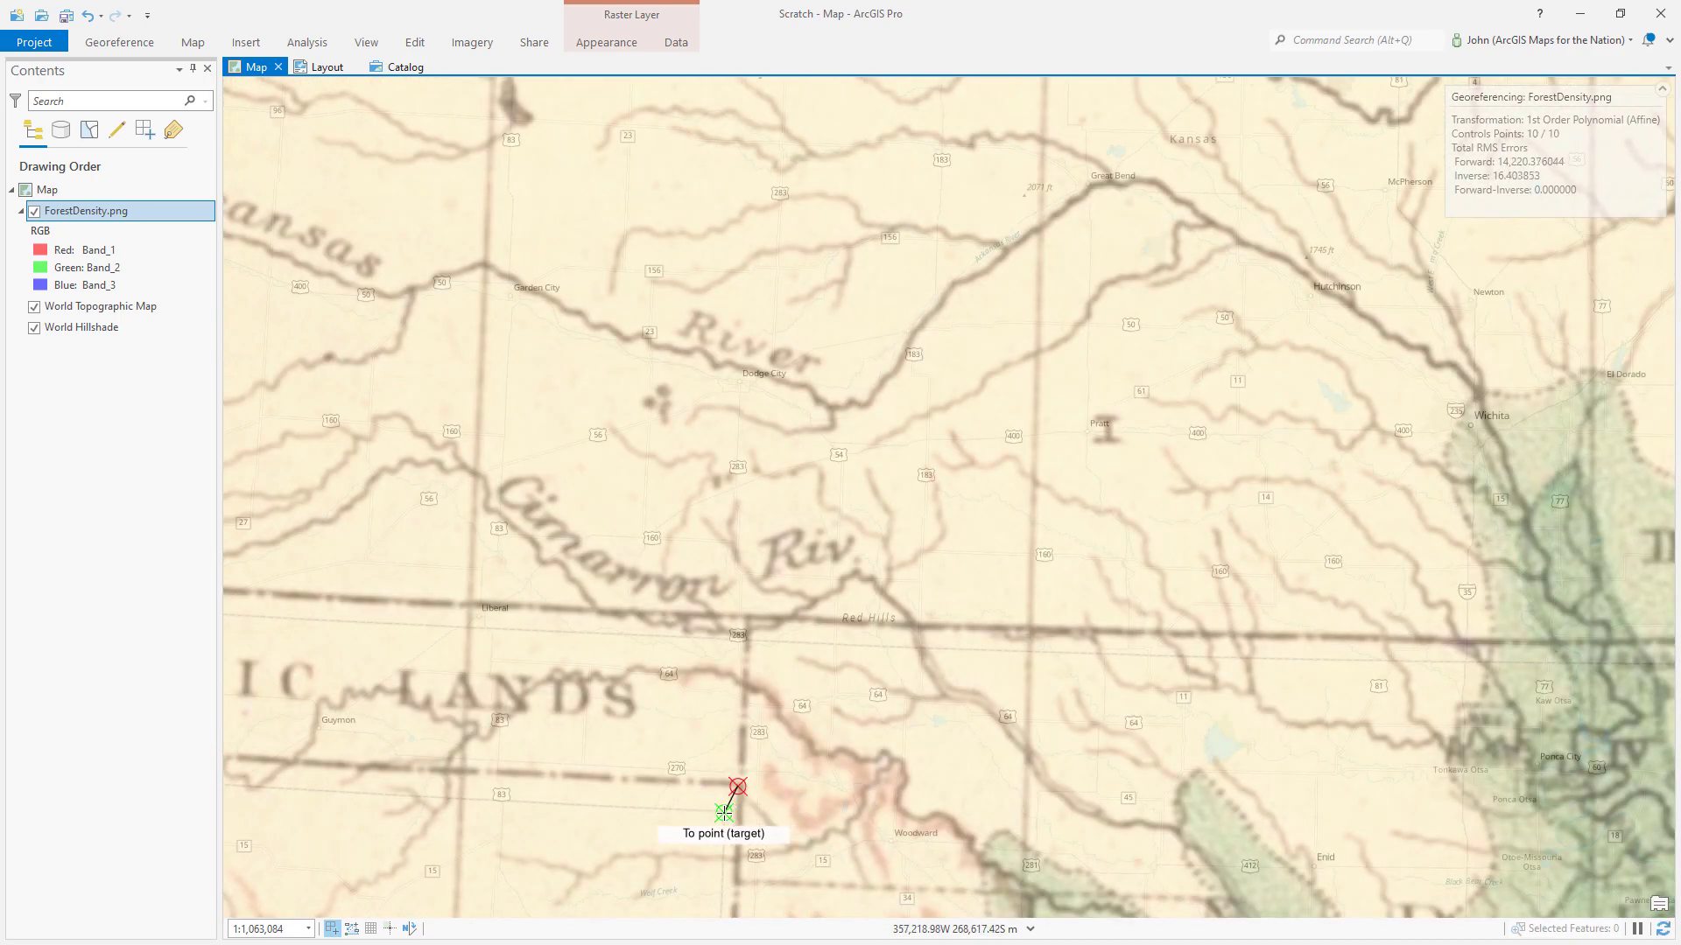
click(734, 796)
Step: Add the eleventh control point near the northern end of the Georgia–South Carolina border, matching the scan to the basemap
scroll(477, 670, down, 4)
scroll(1396, 783, up, 3)
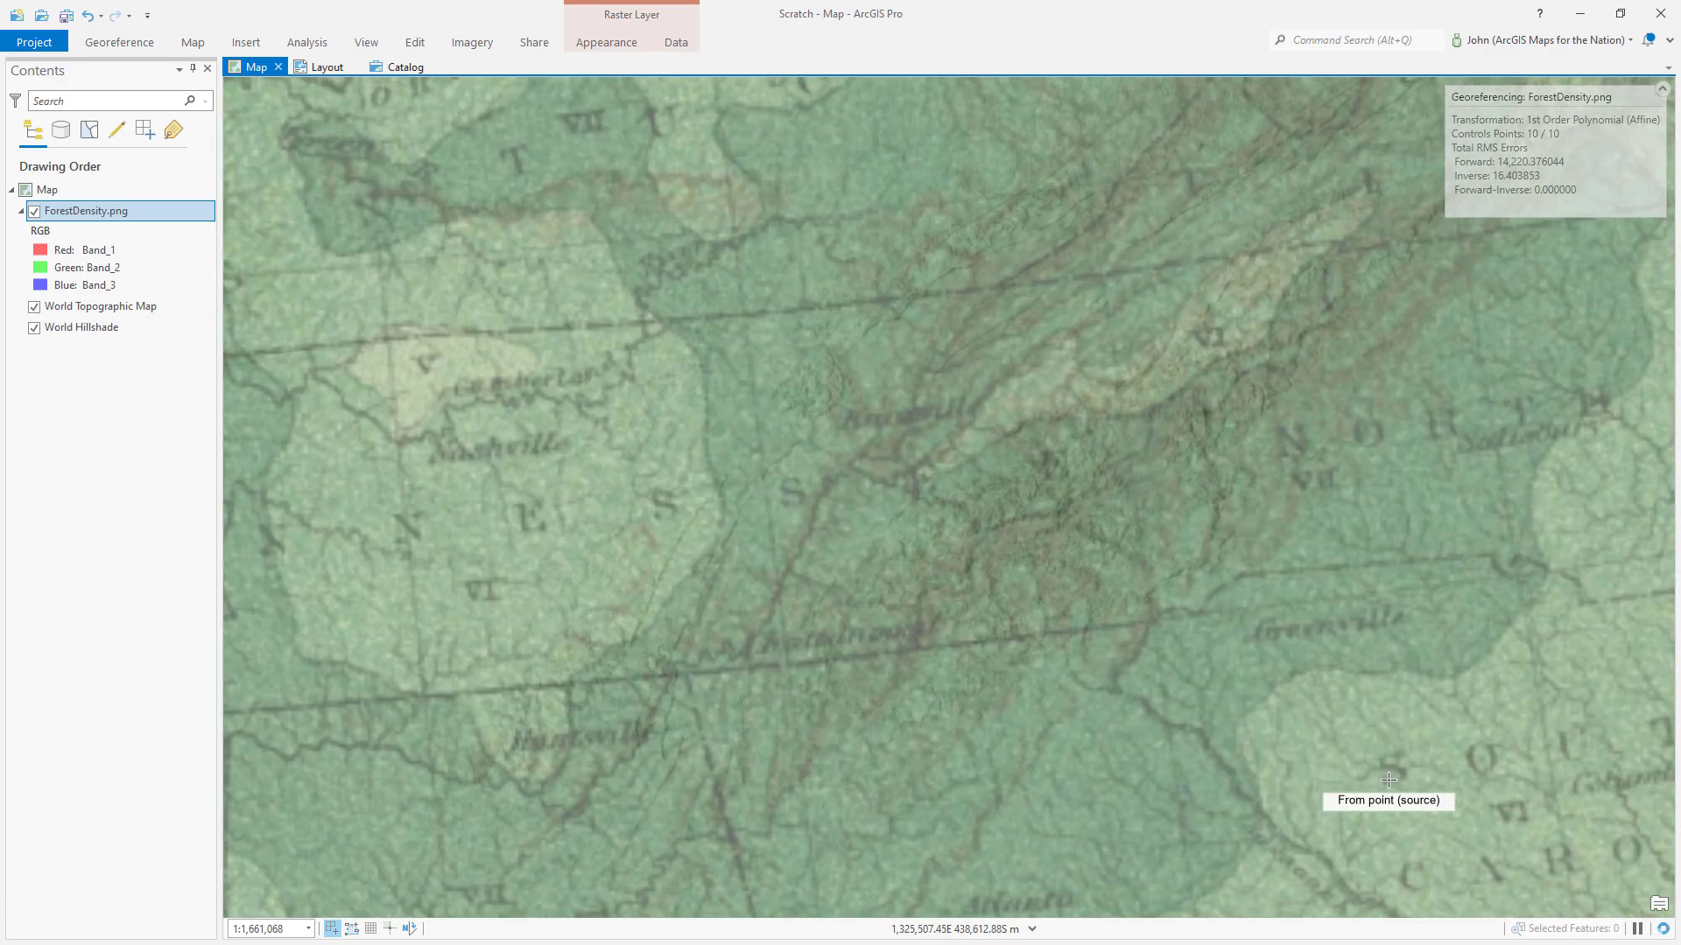
click(1115, 688)
click(1042, 692)
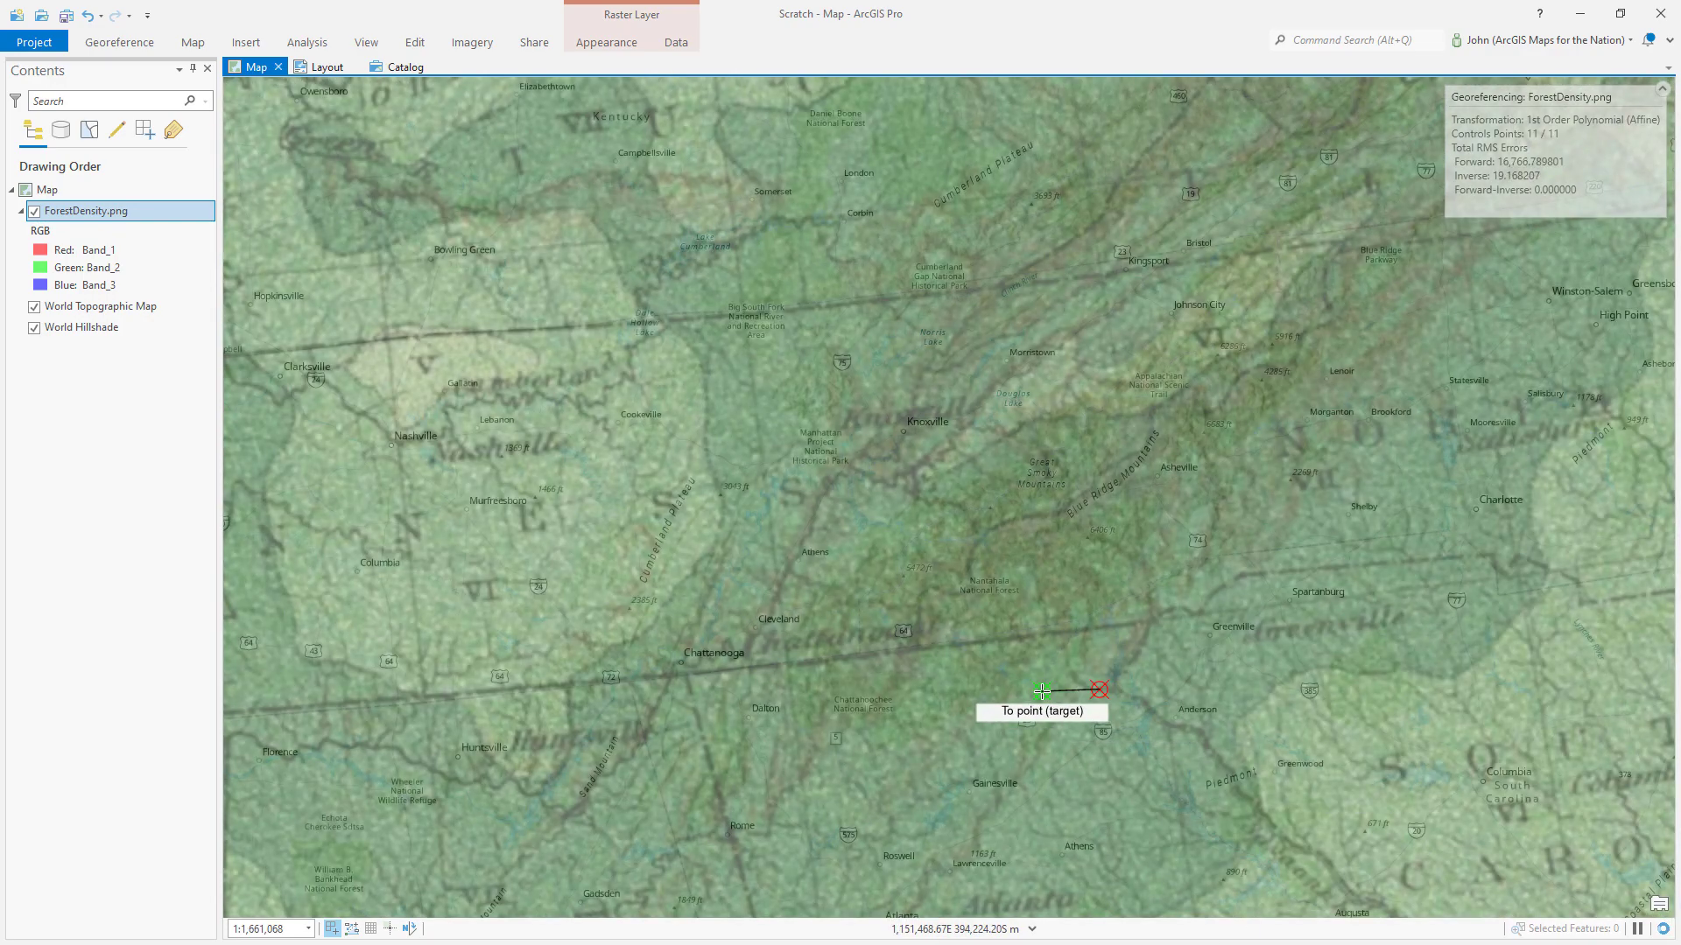
Step: Add control points twelve and thirteen at the Oregon–Idaho–Nevada and Idaho–Utah–Wyoming corners, linking each scanned corner to the basemap
scroll(1116, 653, down, 5)
scroll(441, 367, up, 4)
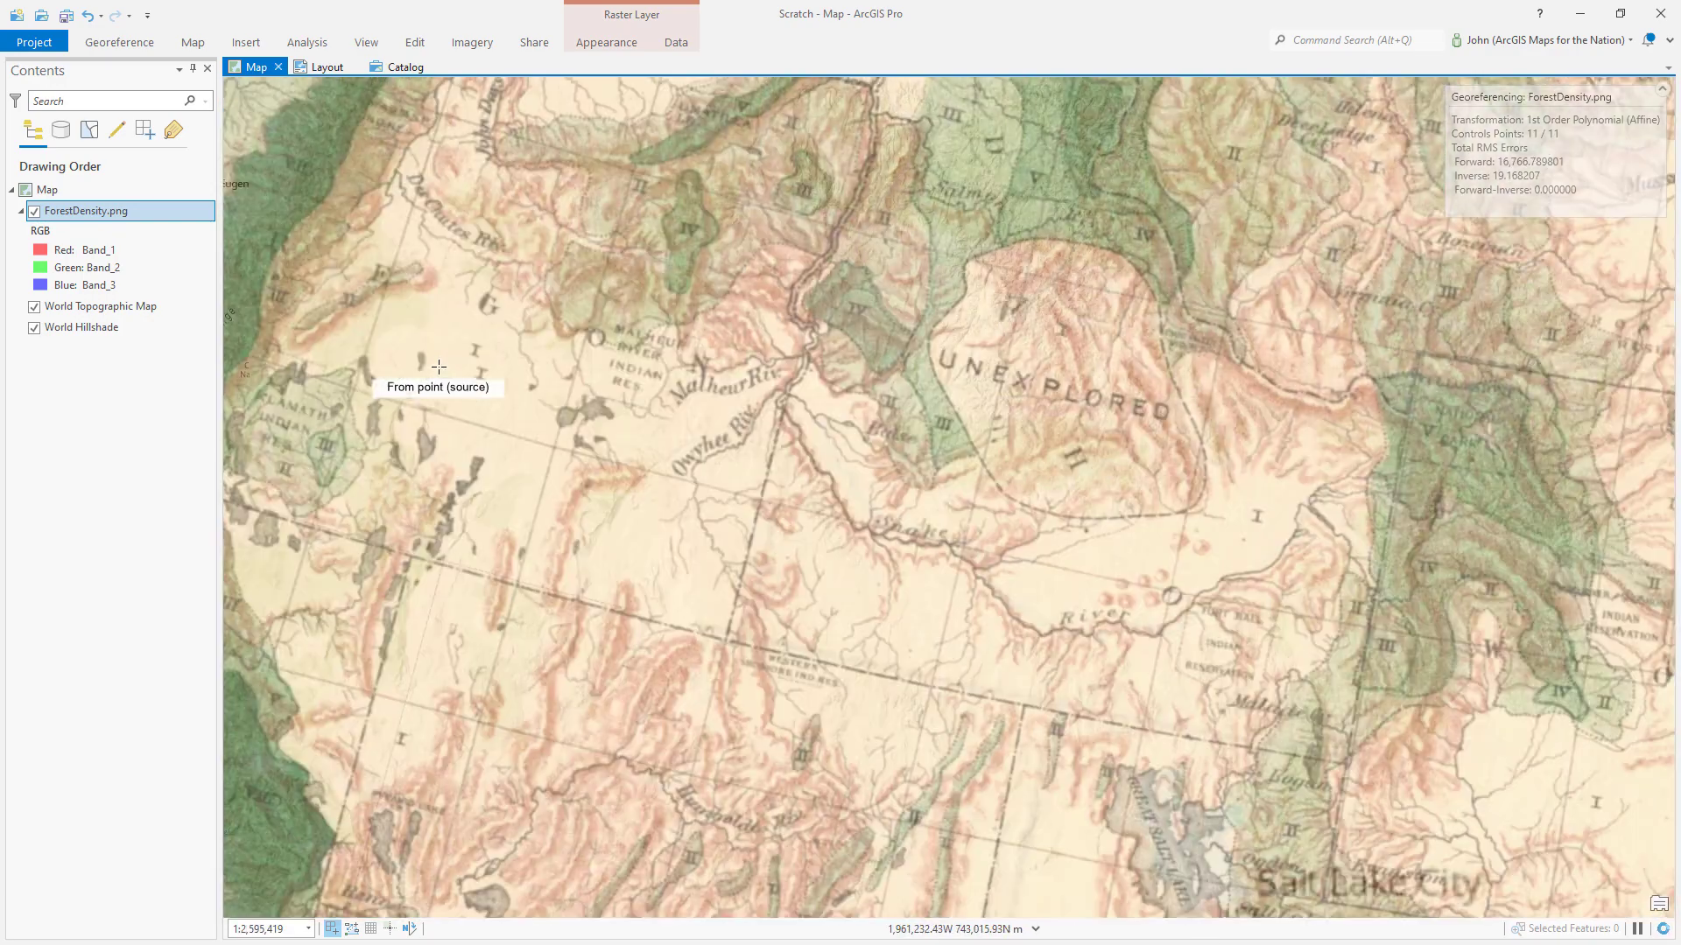
click(725, 641)
click(746, 637)
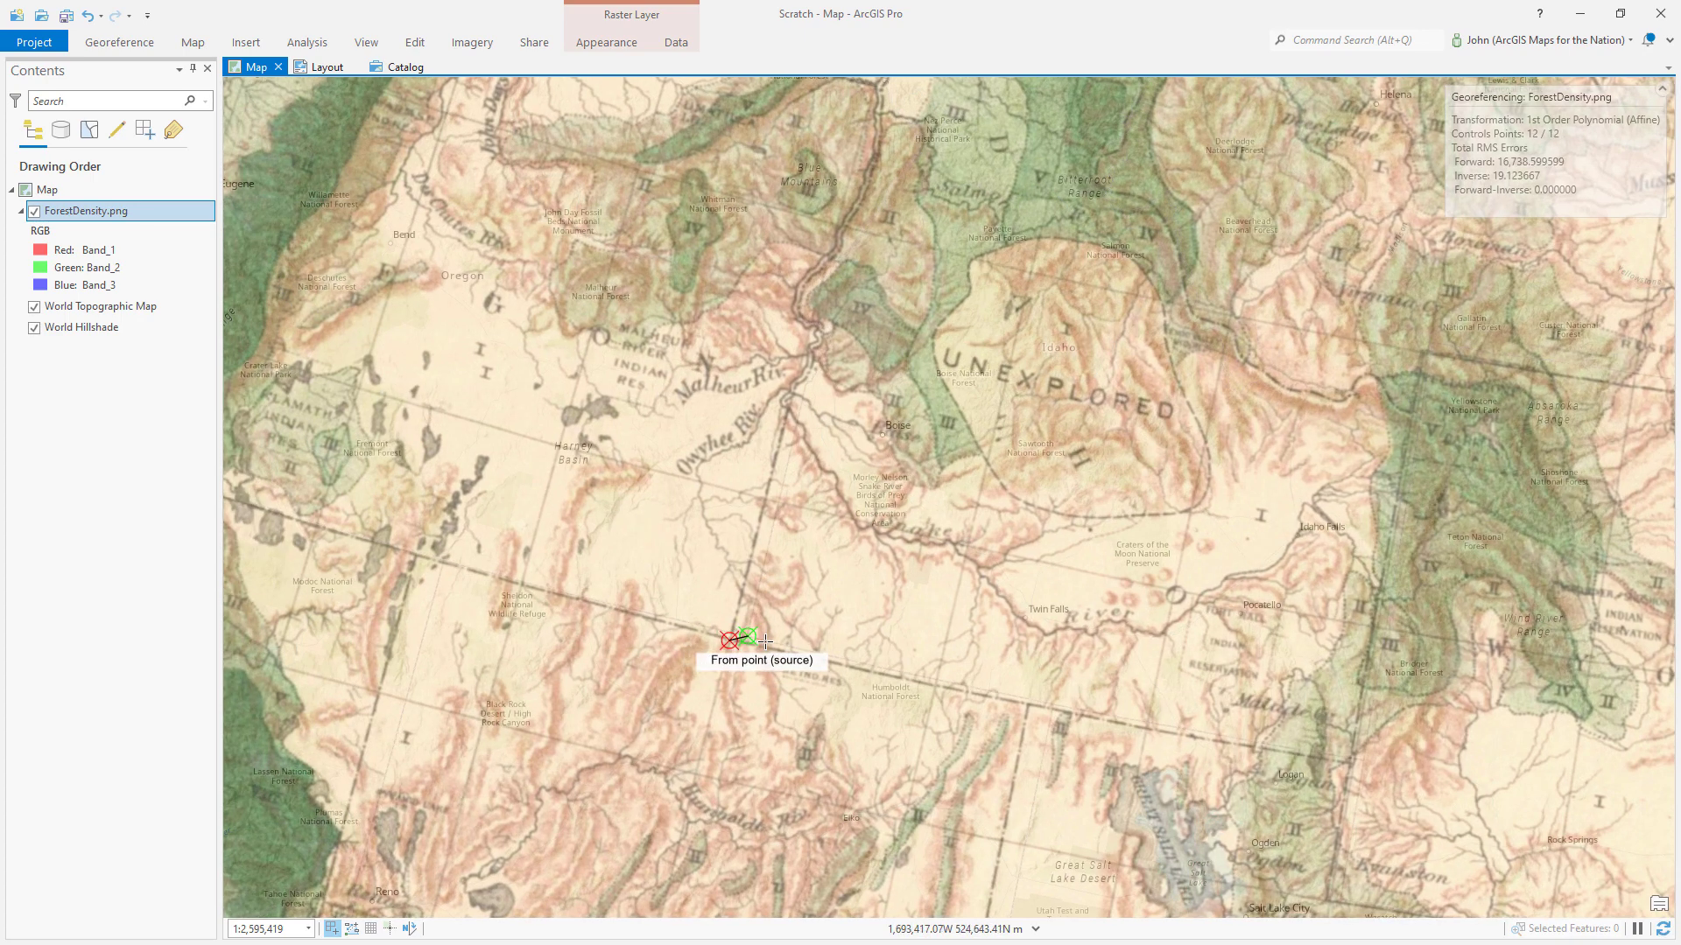
click(1348, 764)
click(1361, 760)
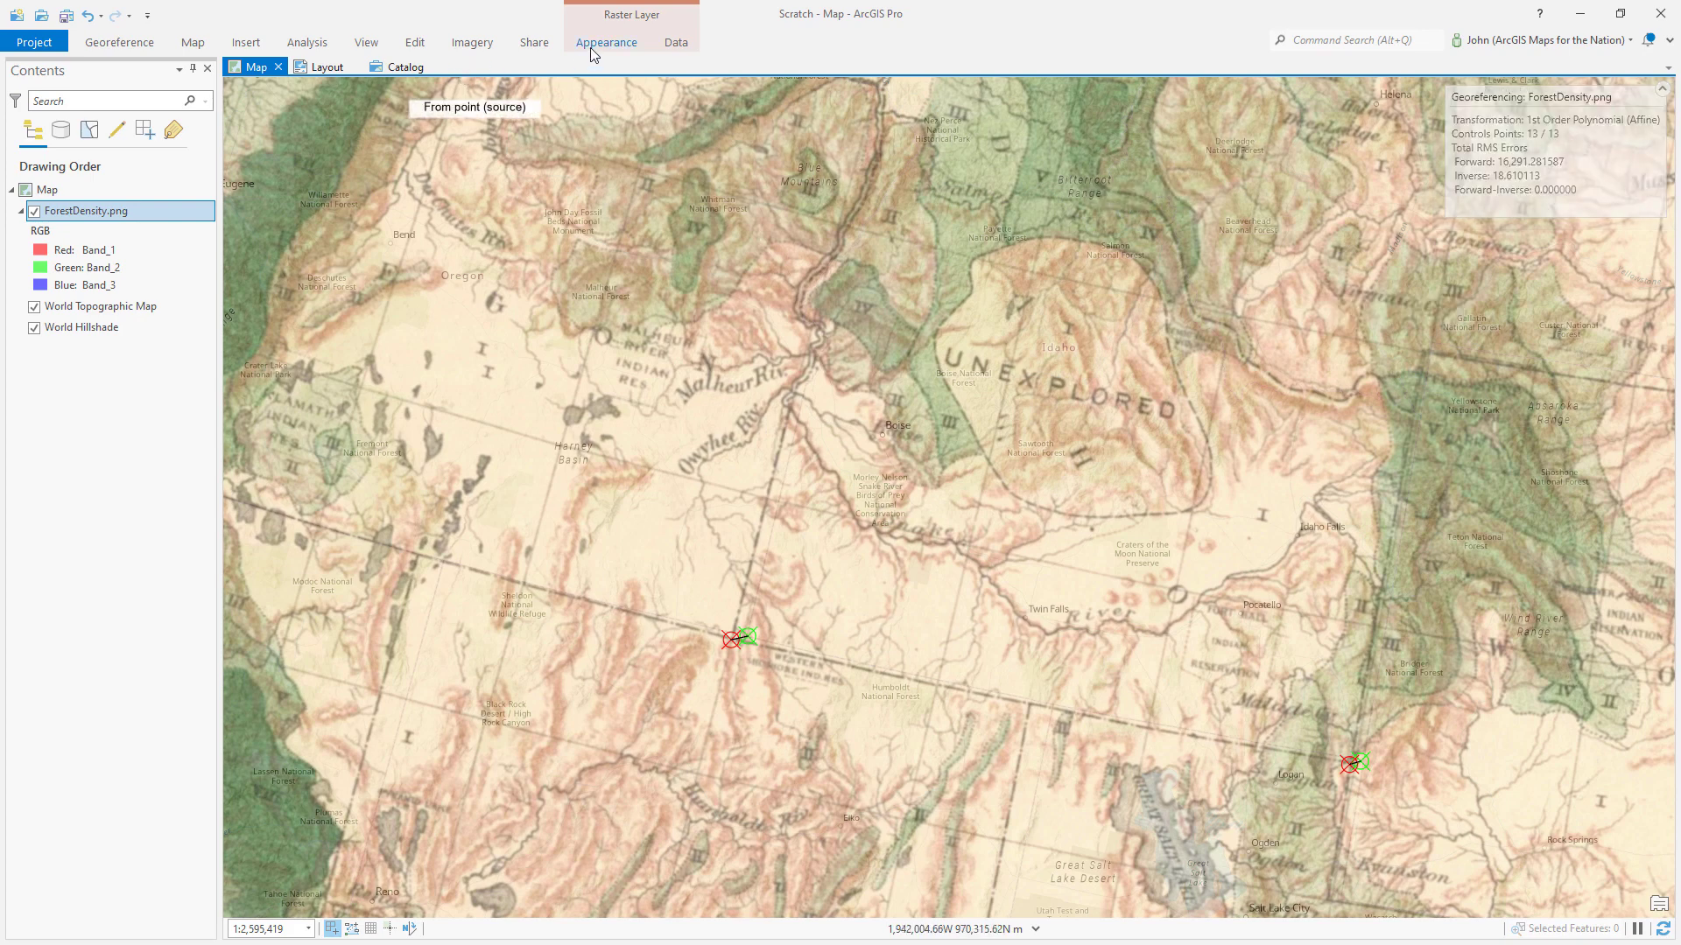
Step: Change the georeferencing transformation to Spline
click(473, 44)
click(141, 44)
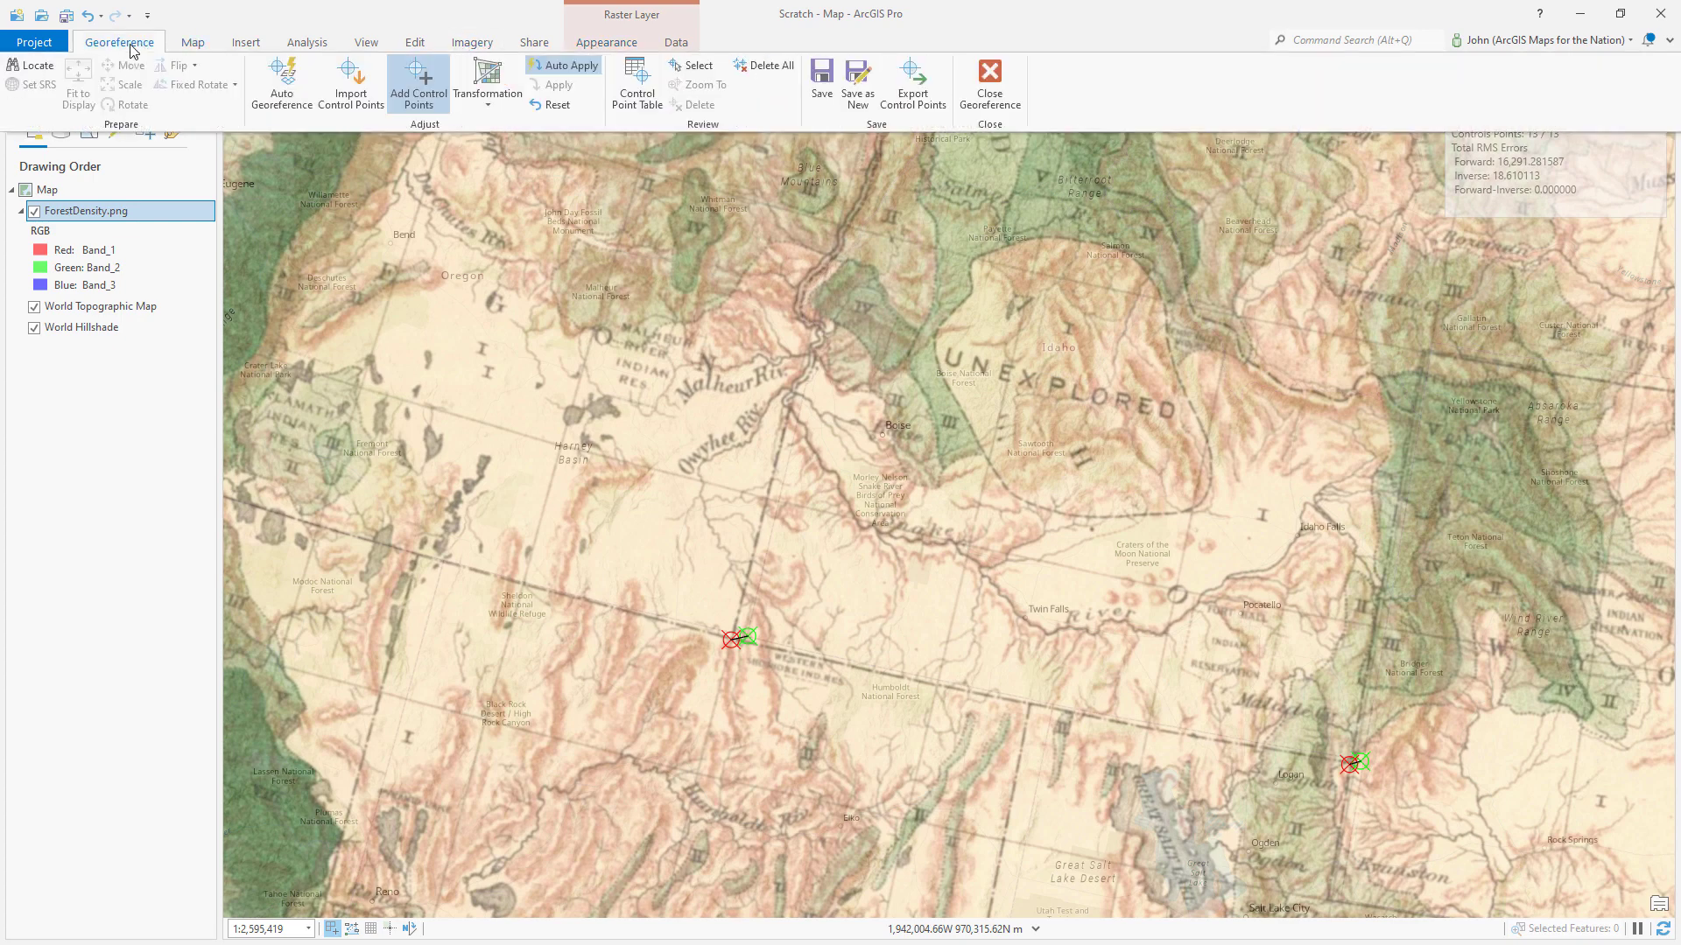
click(480, 104)
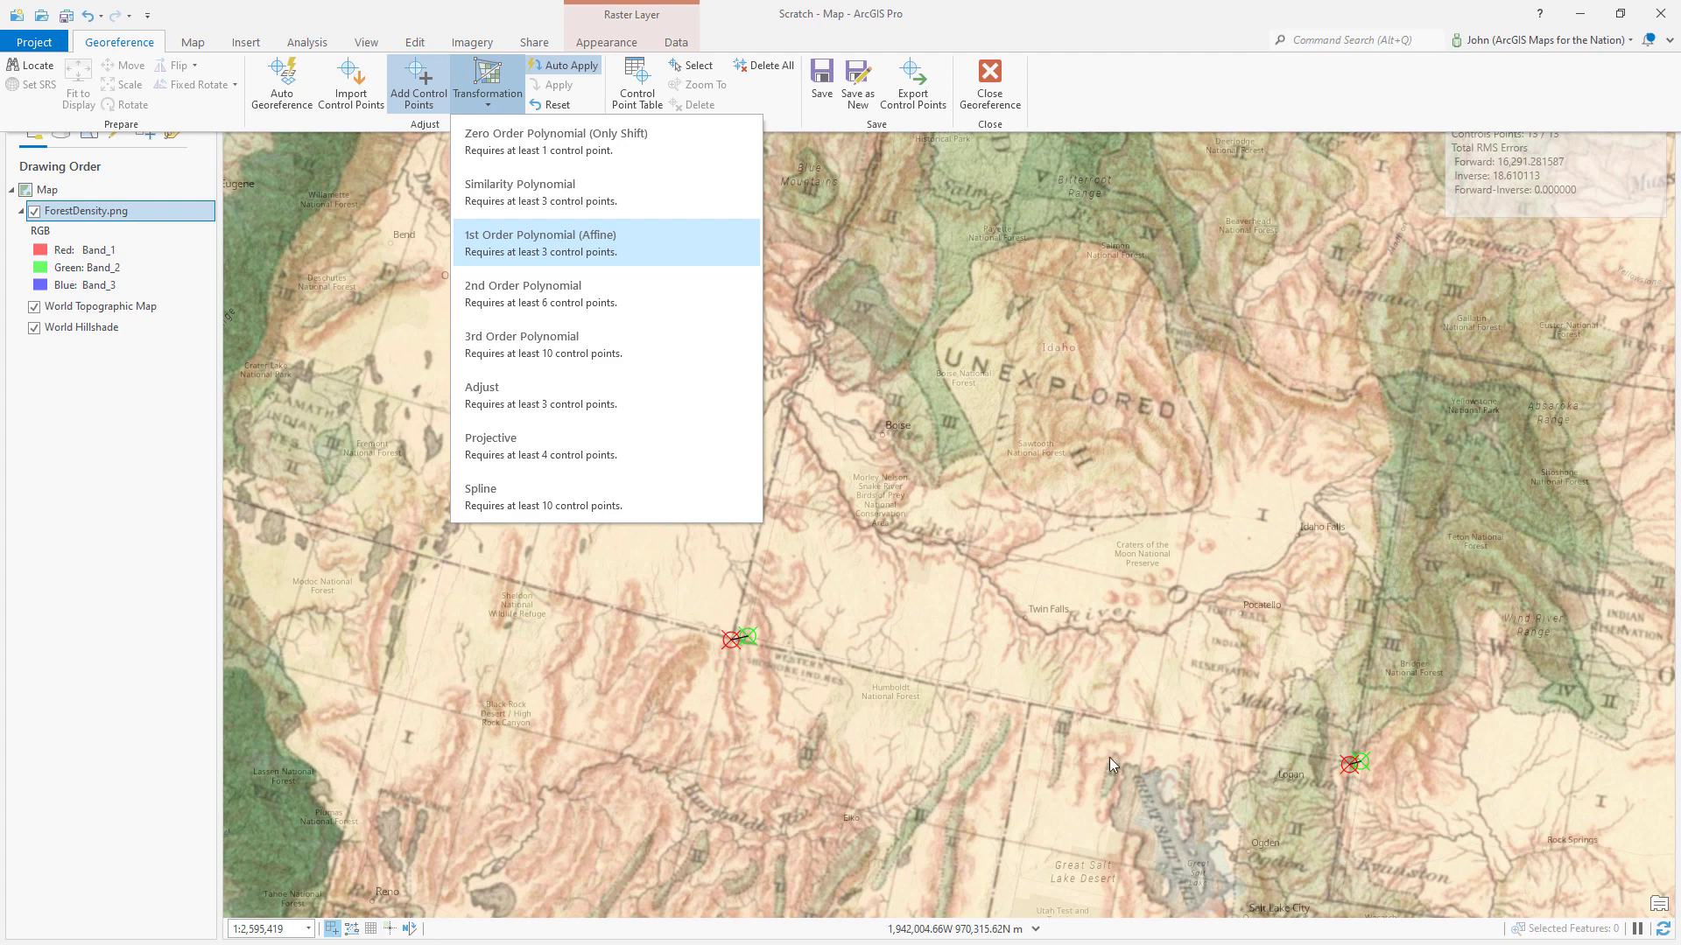
click(536, 506)
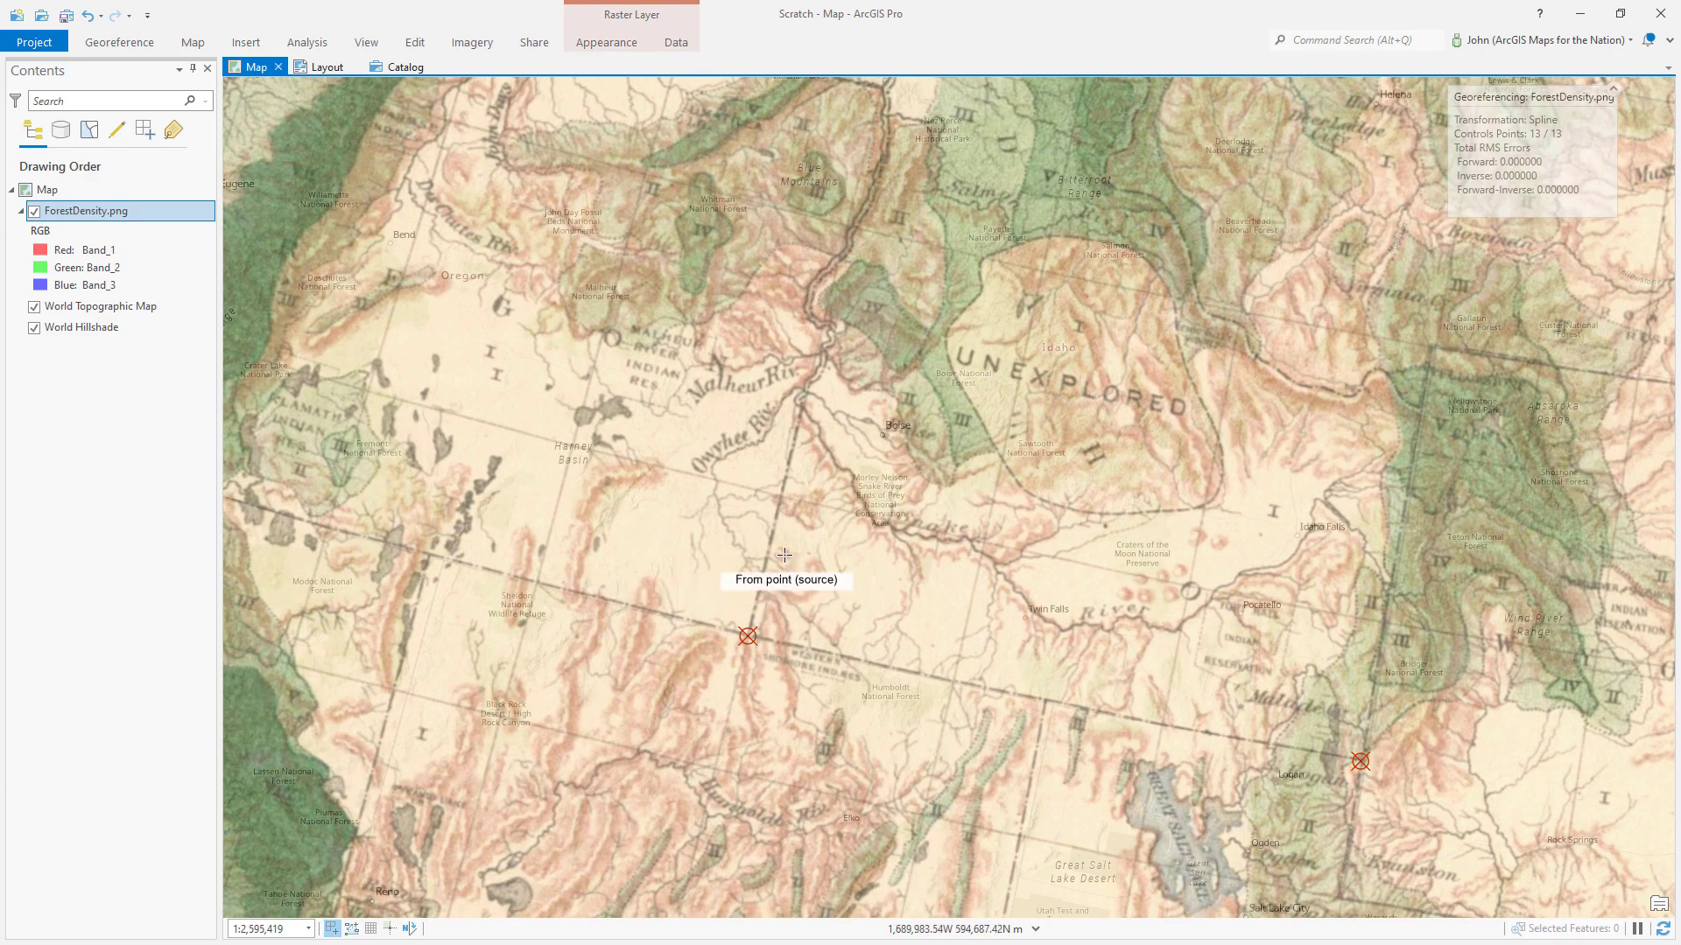
Step: Add the fourteenth control point where the Montana–North Dakota line meets the Canadian border, matching the scan to the basemap
scroll(817, 557, down, 3)
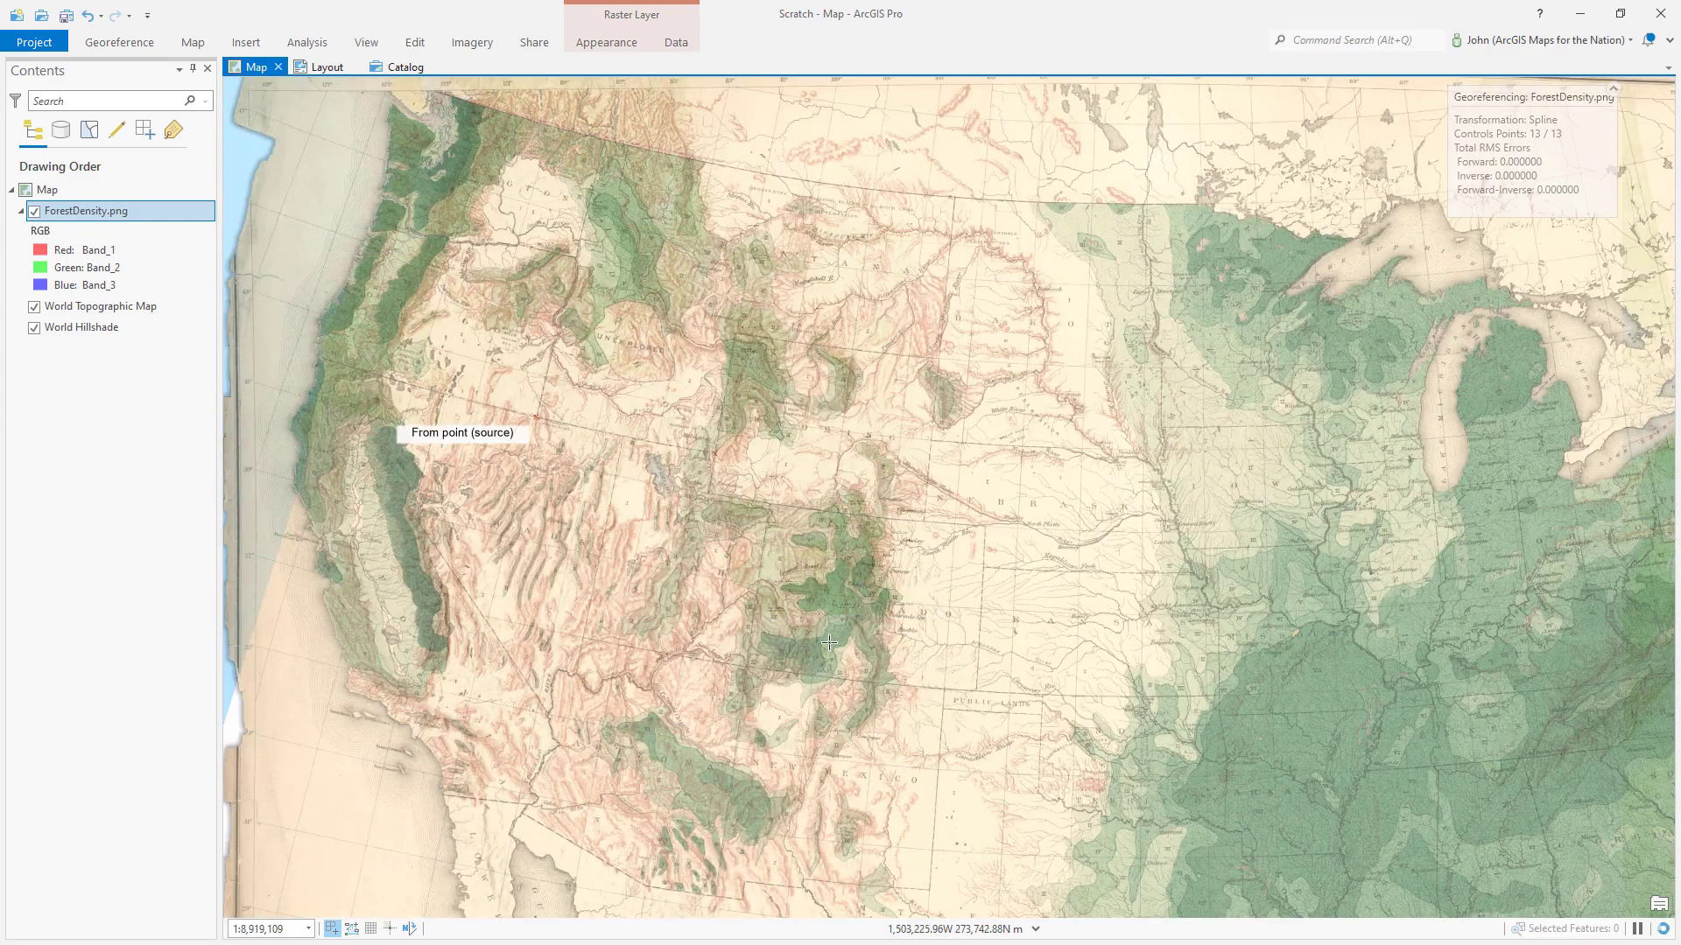
scroll(909, 553, down, 1)
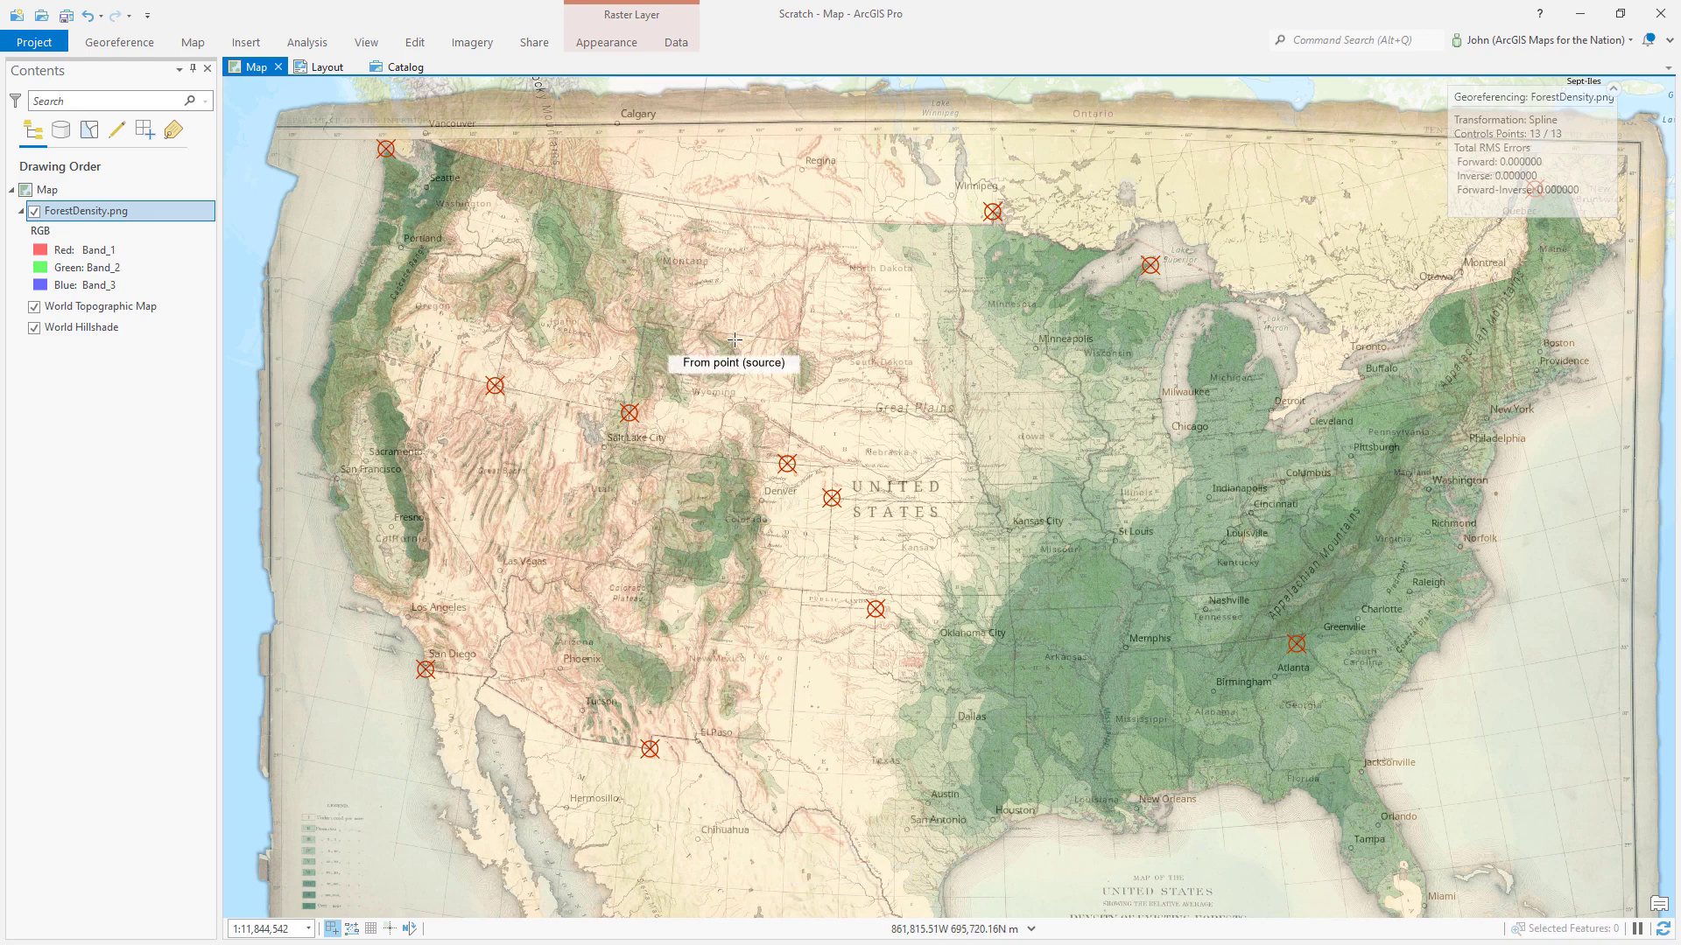
scroll(694, 196, up, 5)
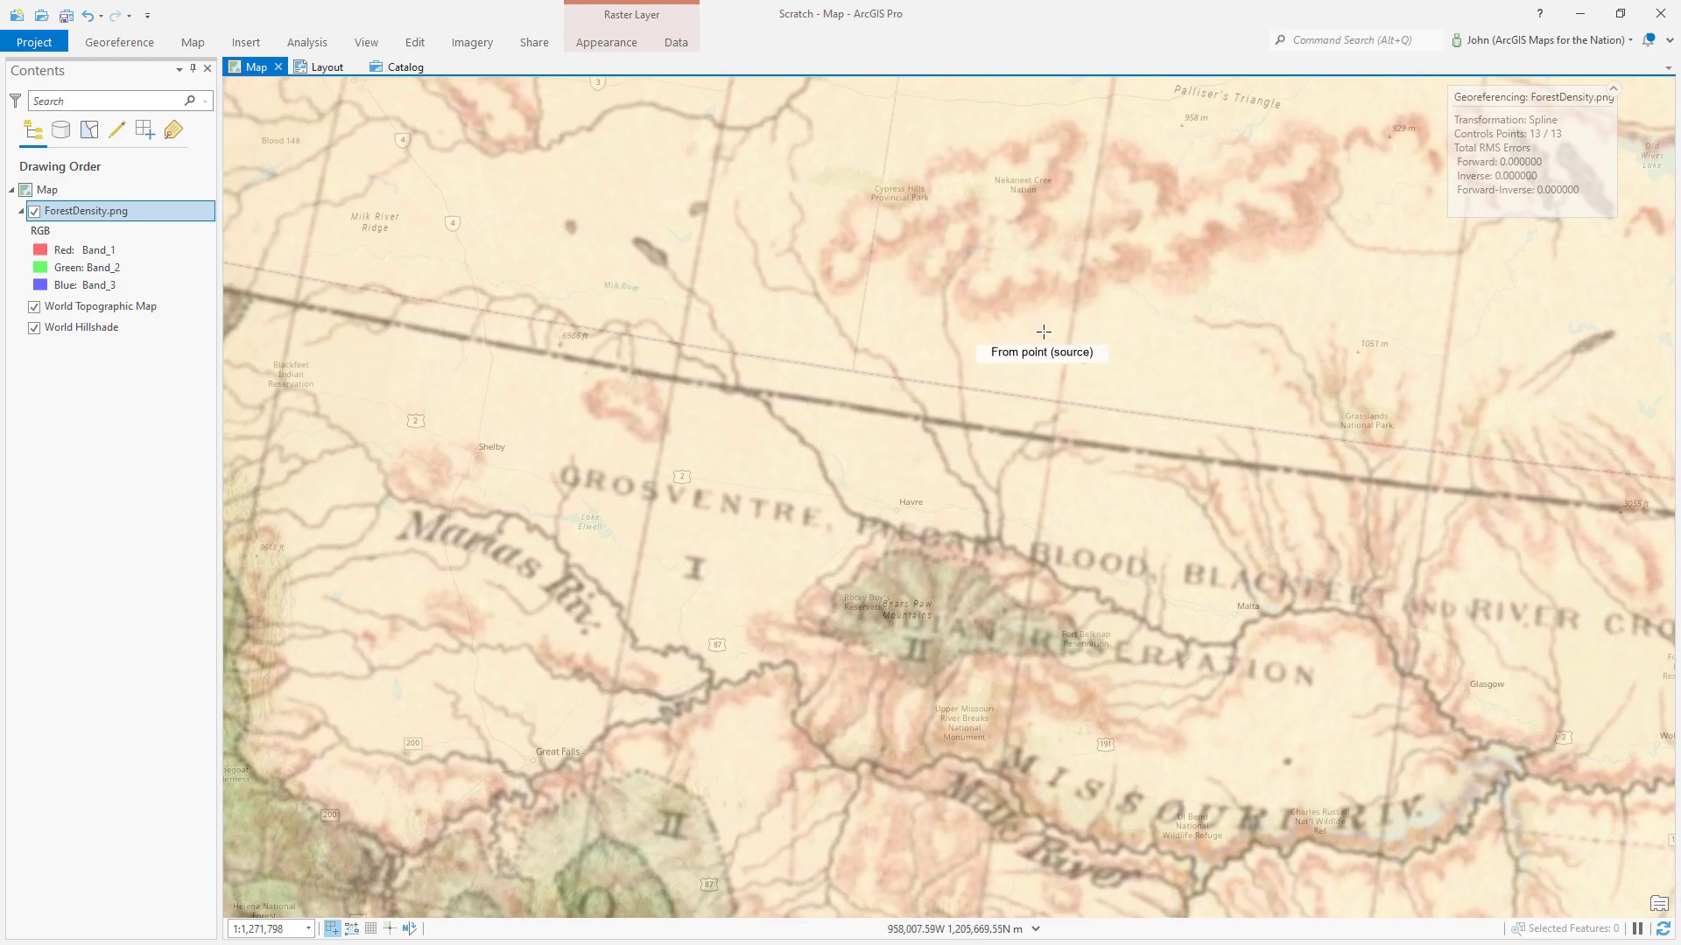
scroll(1095, 350, down, 1)
click(1650, 469)
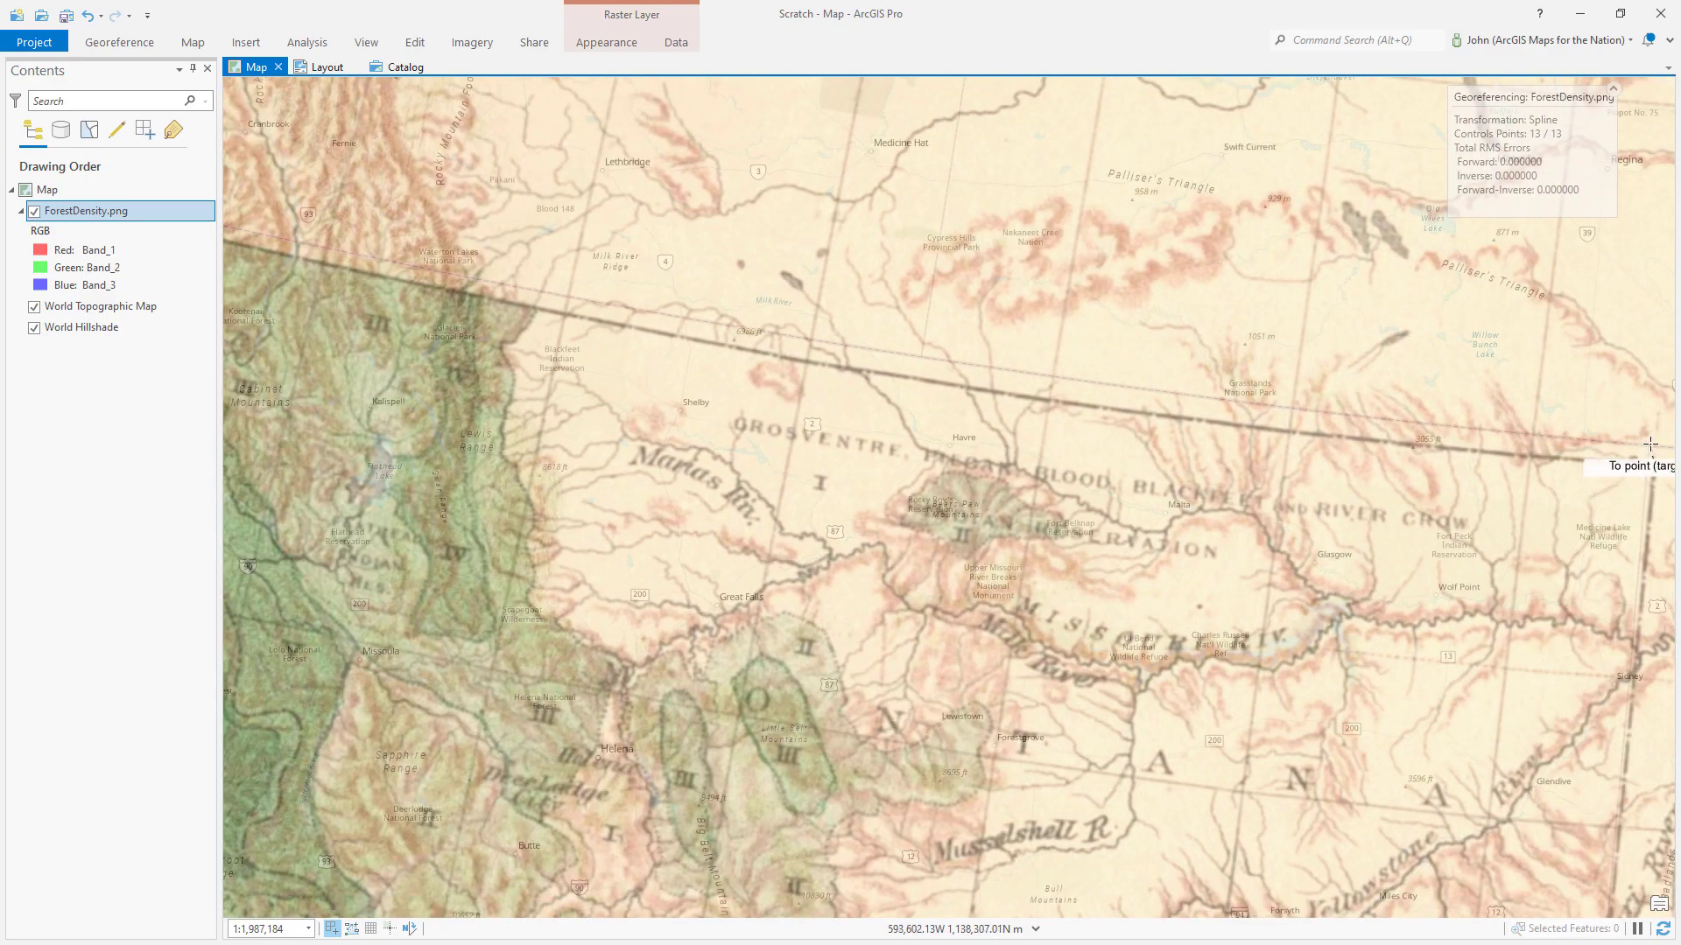
click(1649, 443)
Step: Add the fifteenth control point, linking the scanned southeastern corner of New Mexico to the same corner on the basemap
scroll(1121, 349, down, 4)
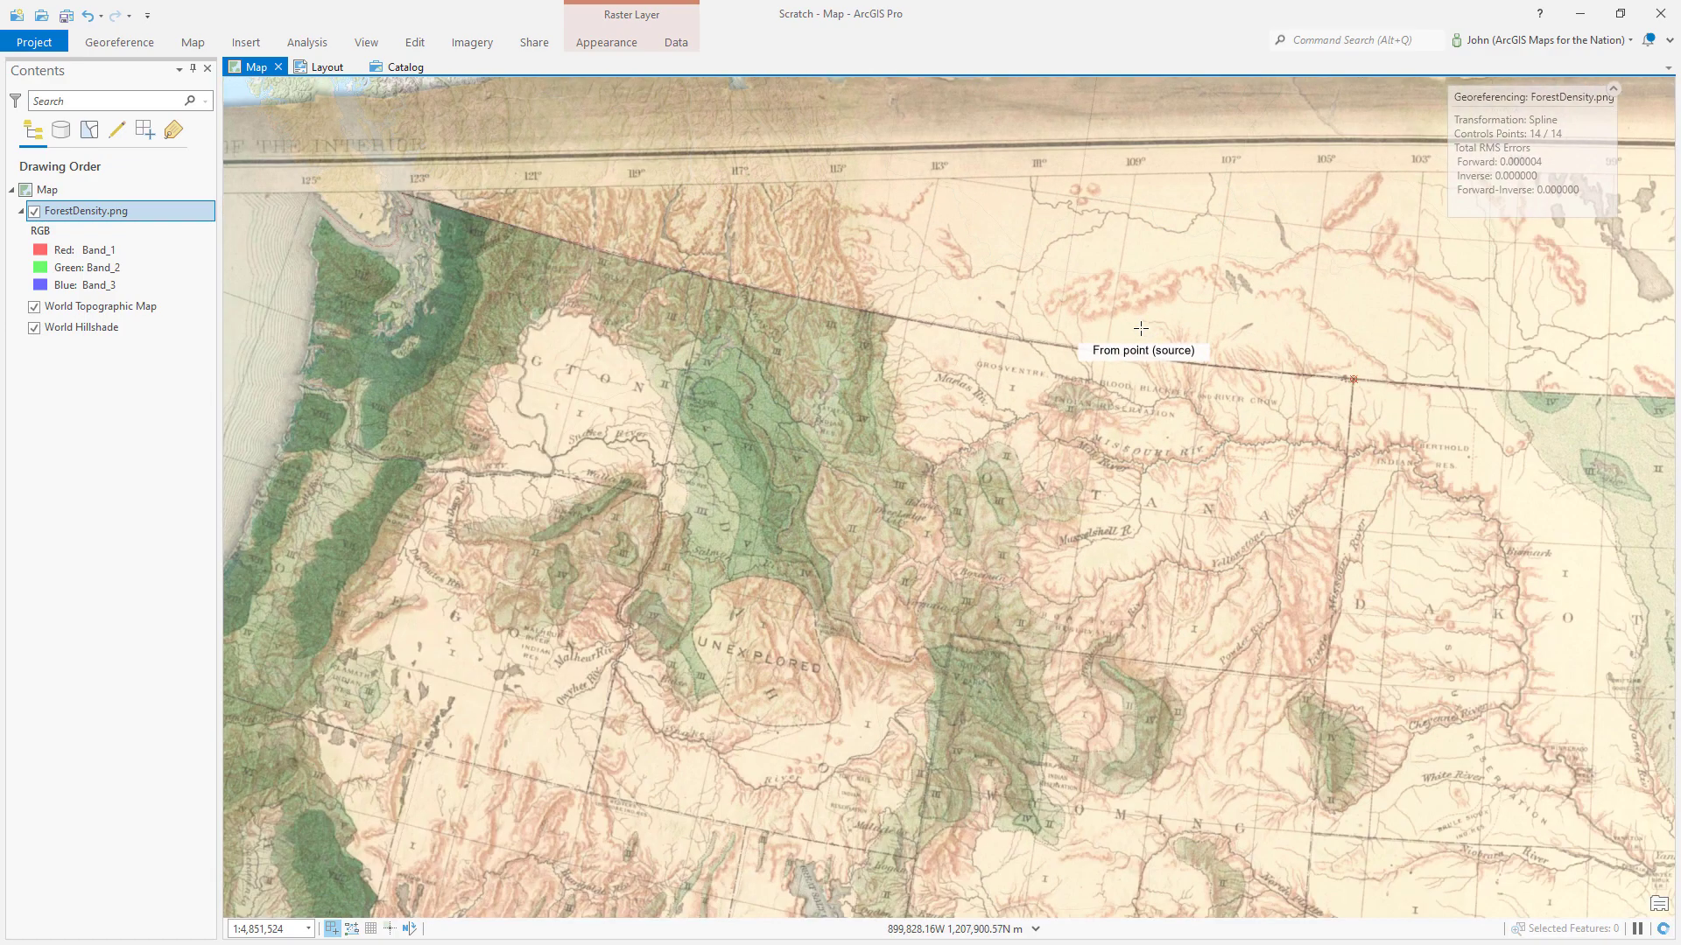
scroll(899, 795, up, 3)
key(Down)
key(Right)
key(Down)
key(Right)
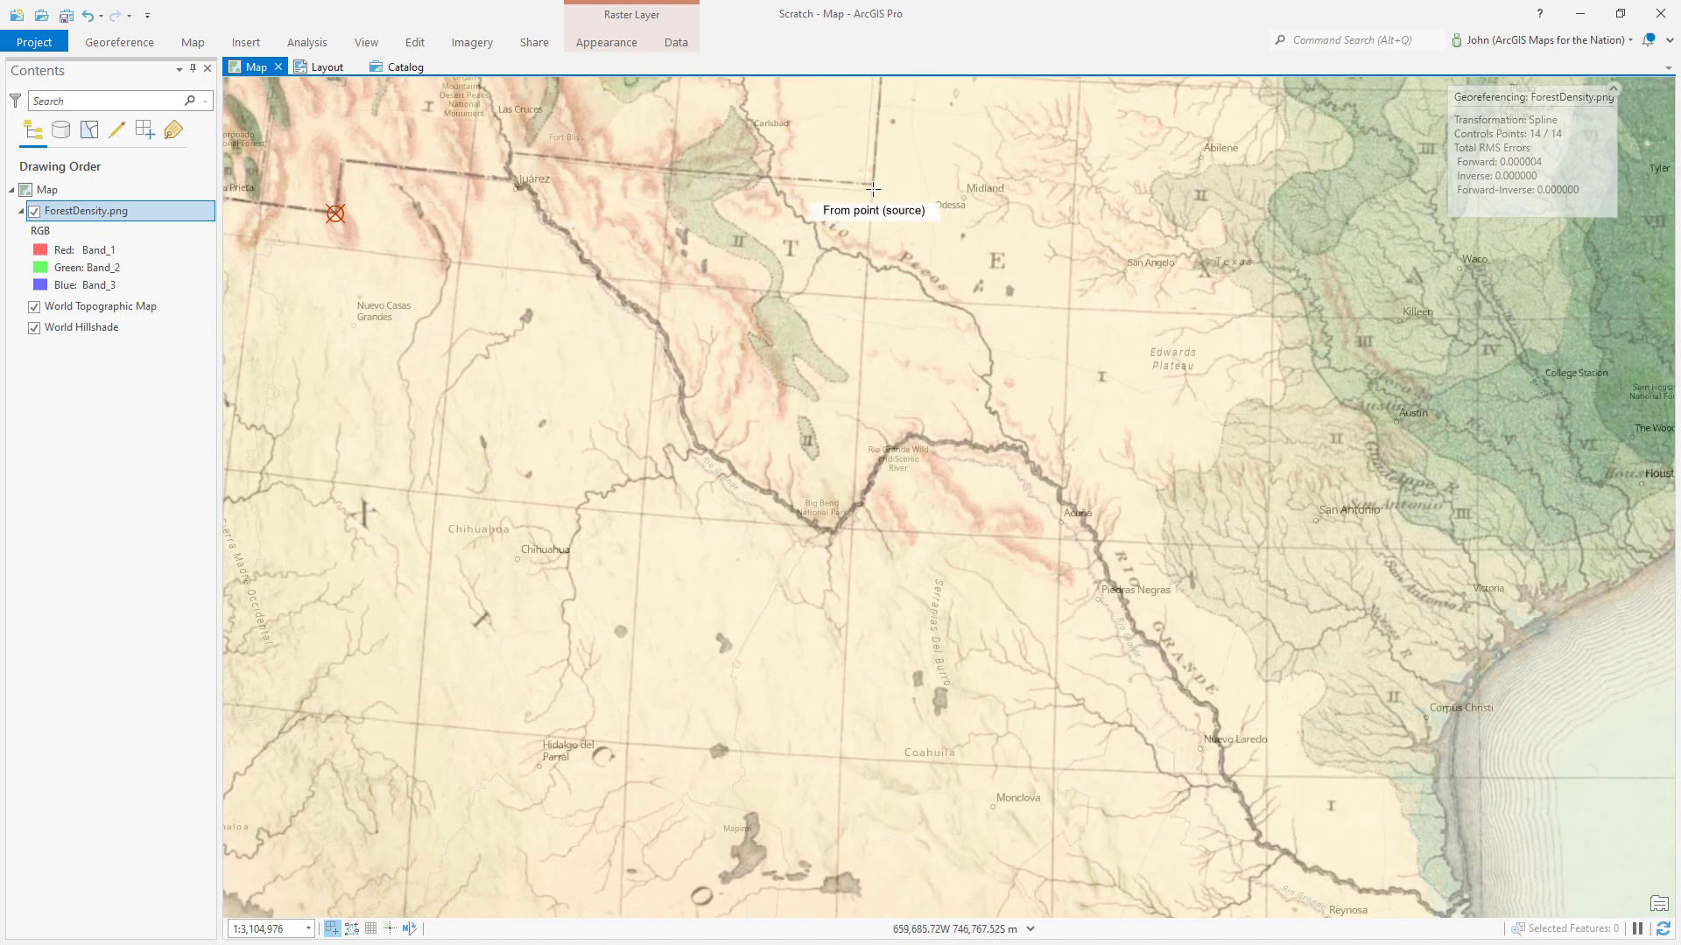
click(871, 187)
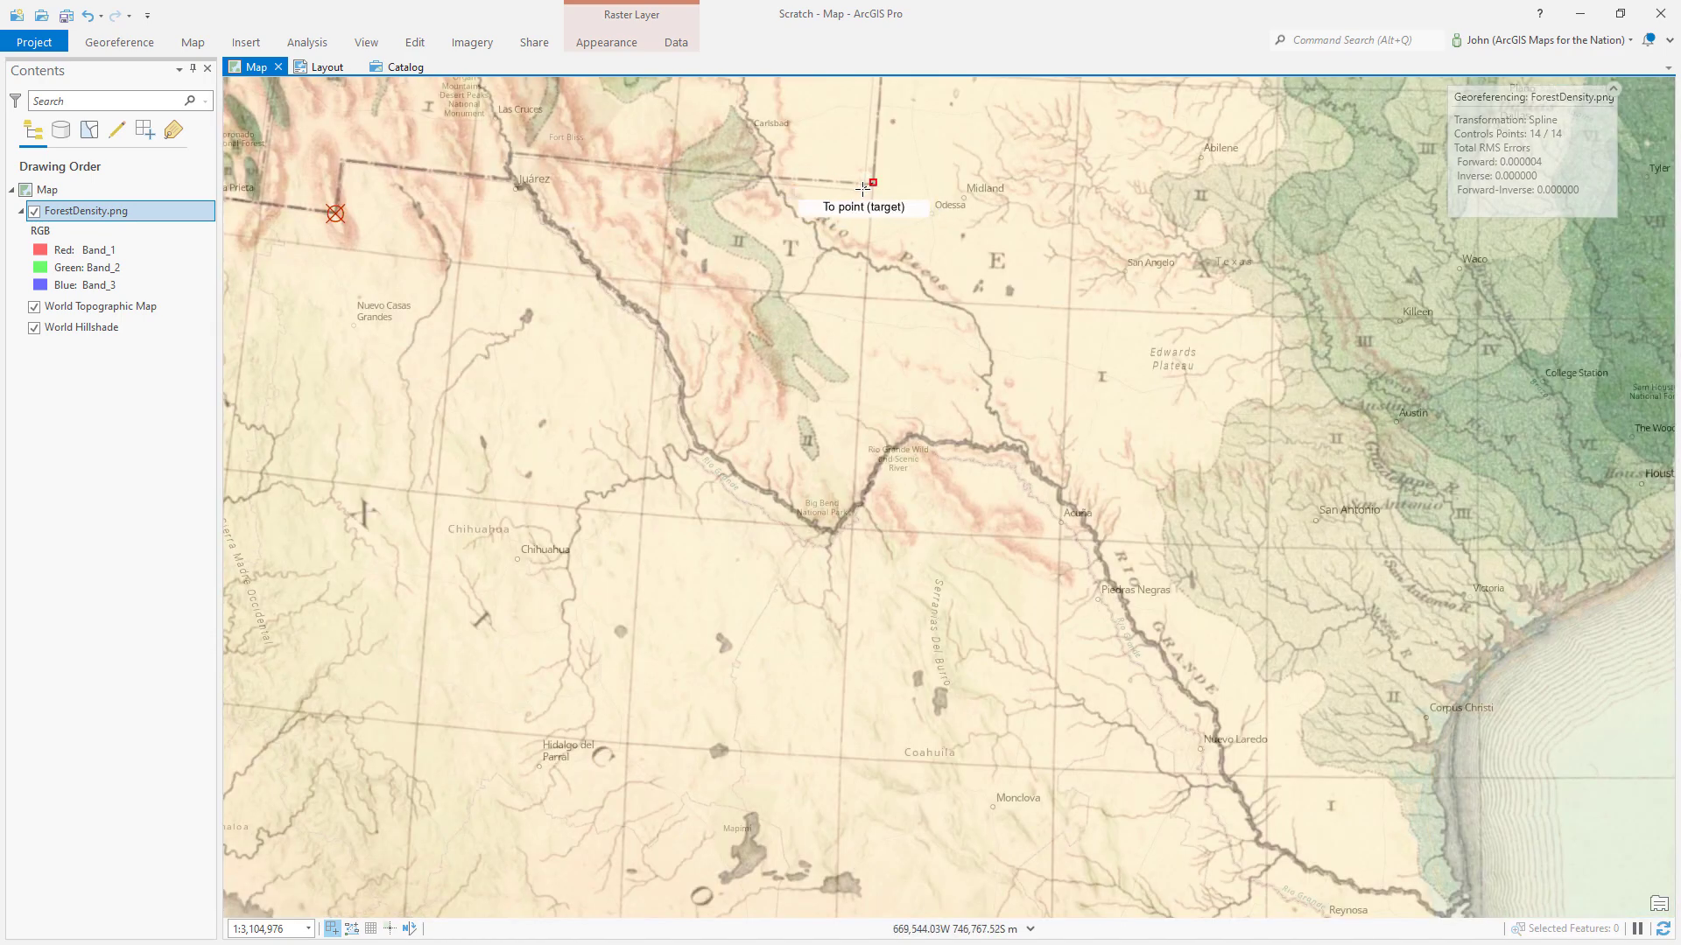
click(862, 188)
Step: Toggle the ForestDensity.png layer's visibility off and on to compare its Gulf Coast alignment with the basemap
key(Right)
key(Down)
key(Right)
key(Right)
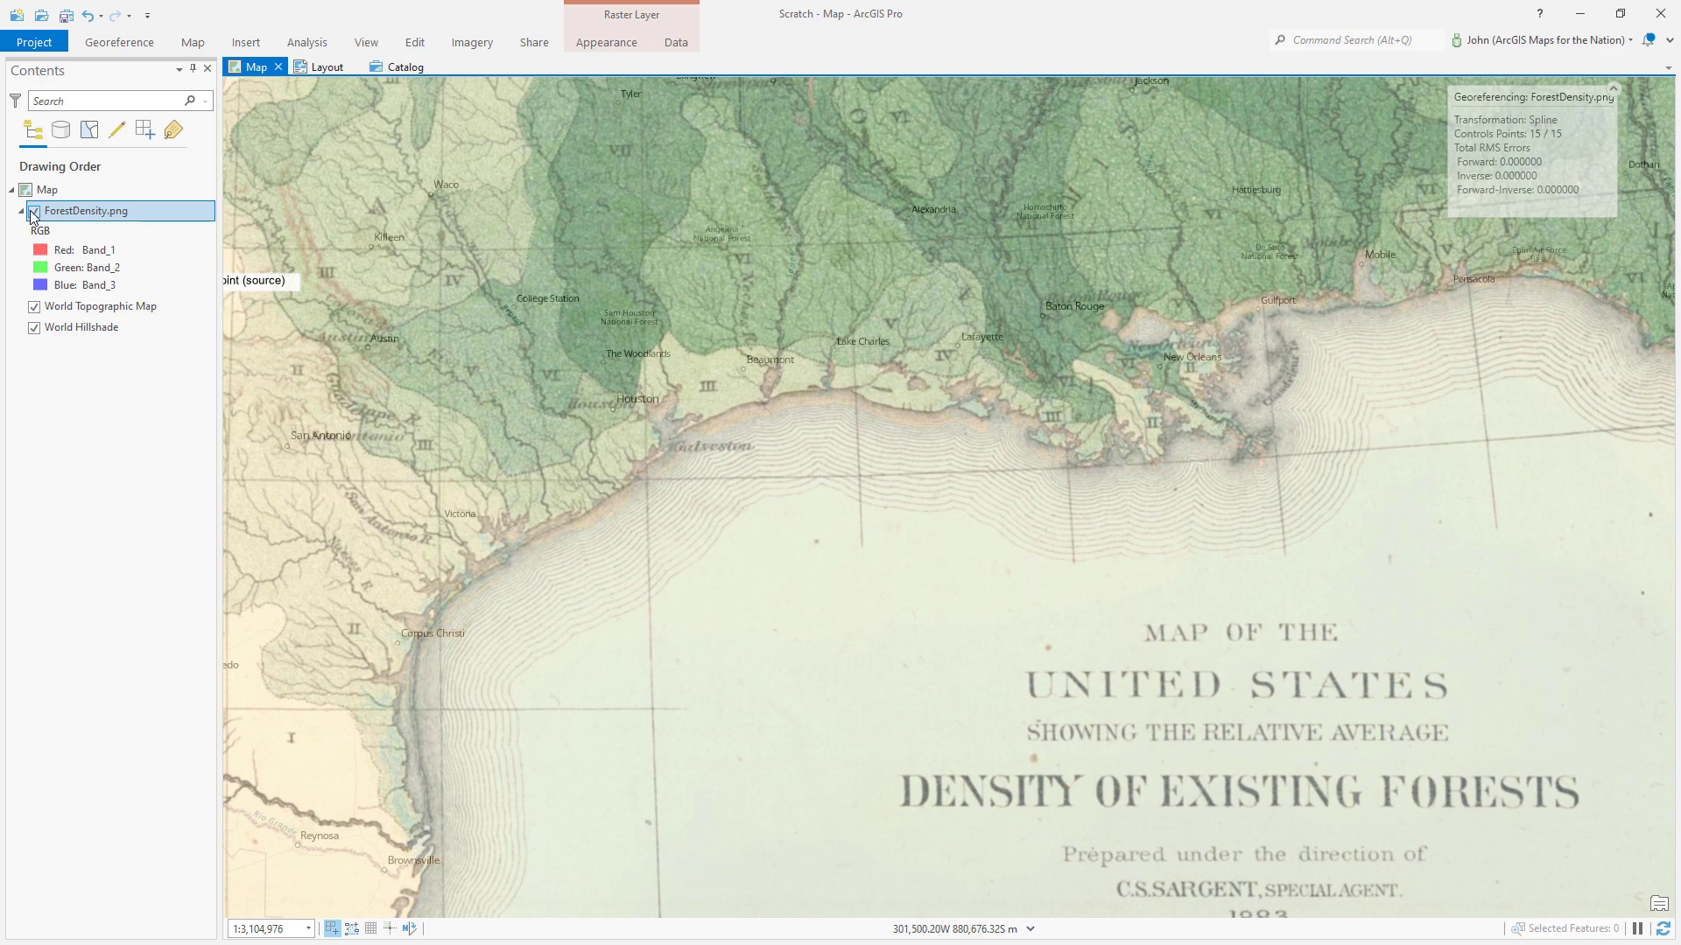
click(33, 212)
click(34, 212)
click(33, 212)
click(33, 211)
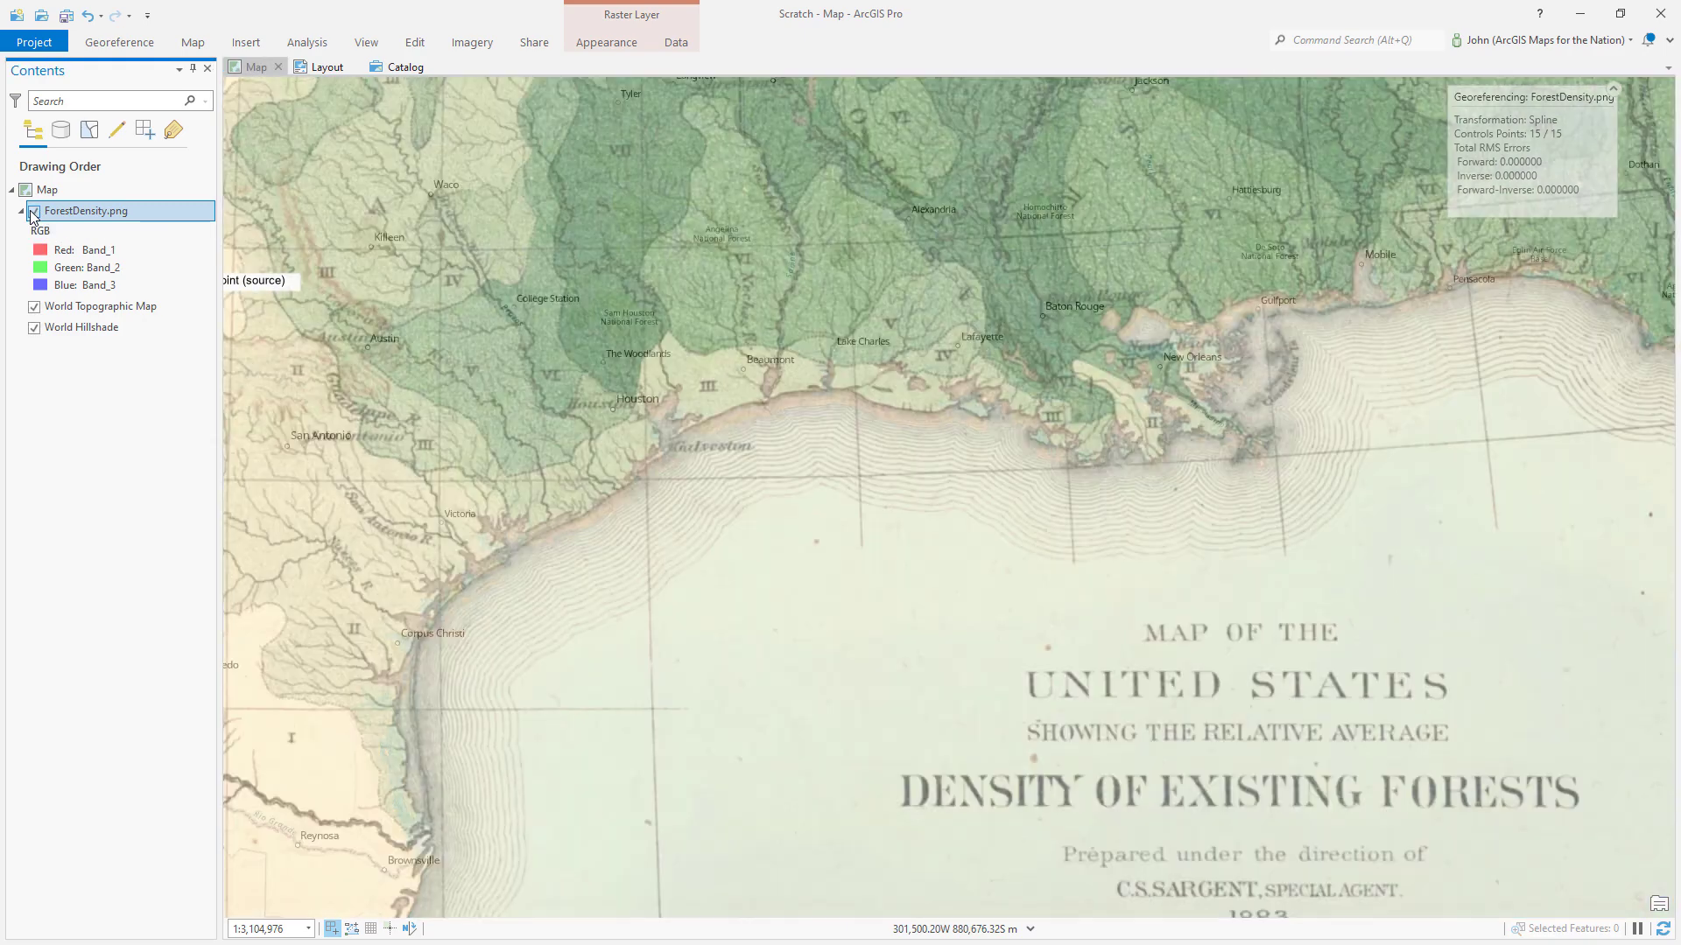
Step: Add the sixteenth control point on the Texas coast just southwest of Galveston, matching the scanned shoreline to the basemap
click(646, 464)
click(653, 475)
Step: Compare the Gulf Coast alignment with the basemap and add the seventeenth control point at the cape south of Panama City, Florida
key(Right)
key(Right)
key(Up)
key(Right)
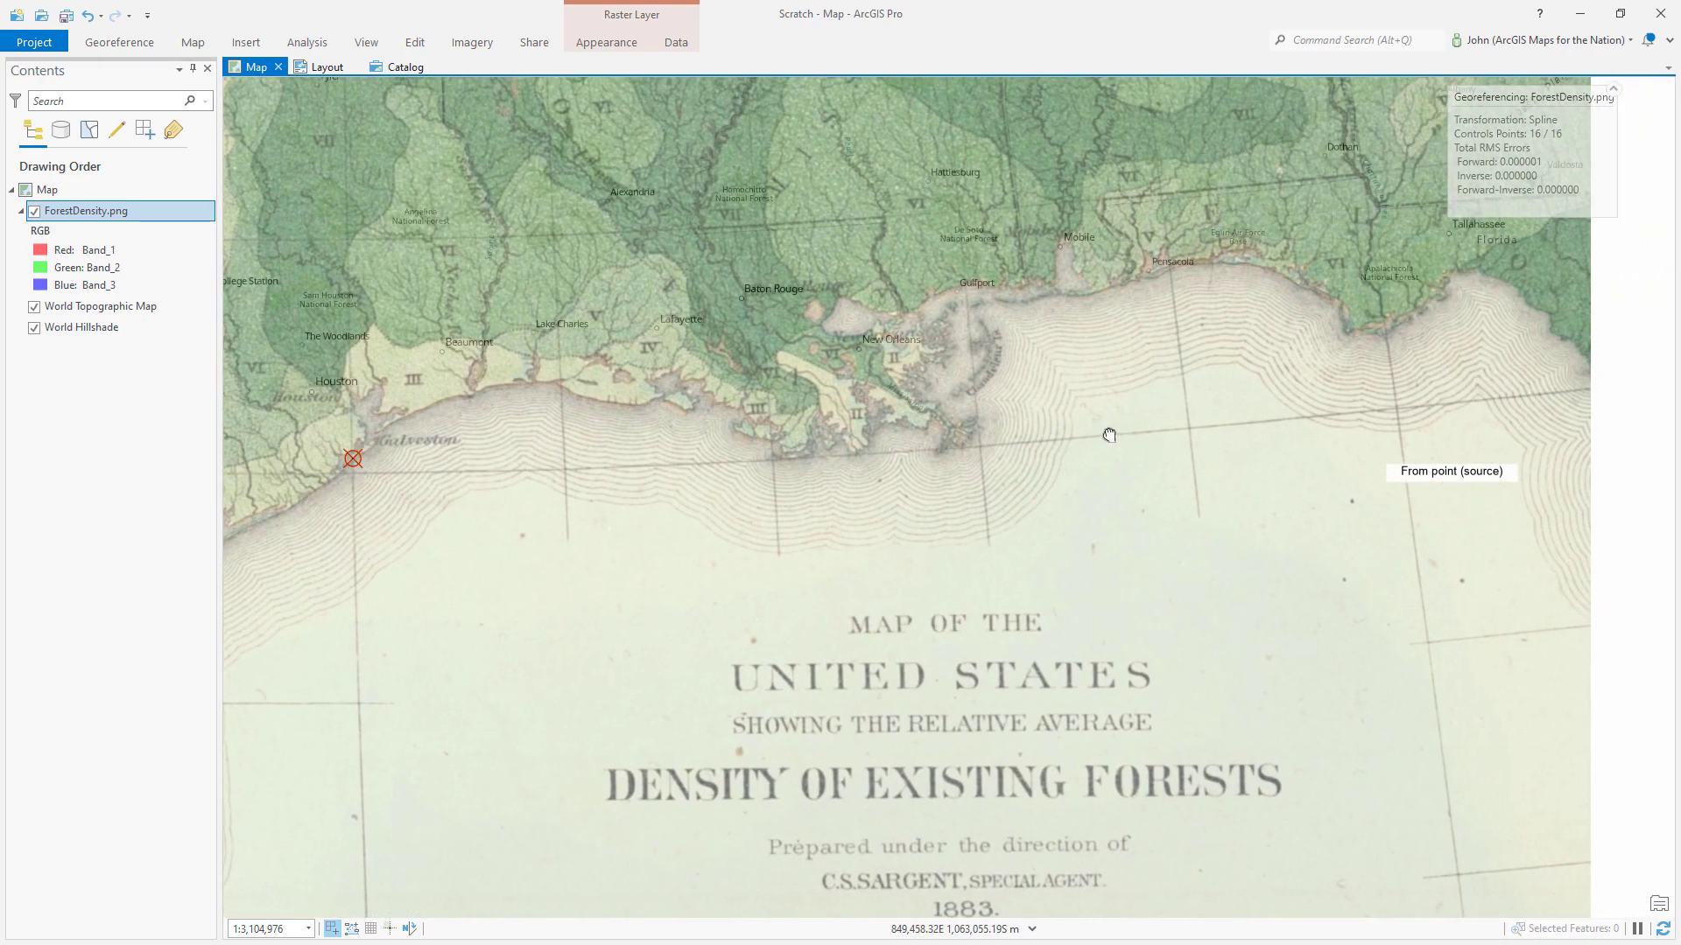
click(34, 212)
click(33, 212)
scroll(728, 403, up, 5)
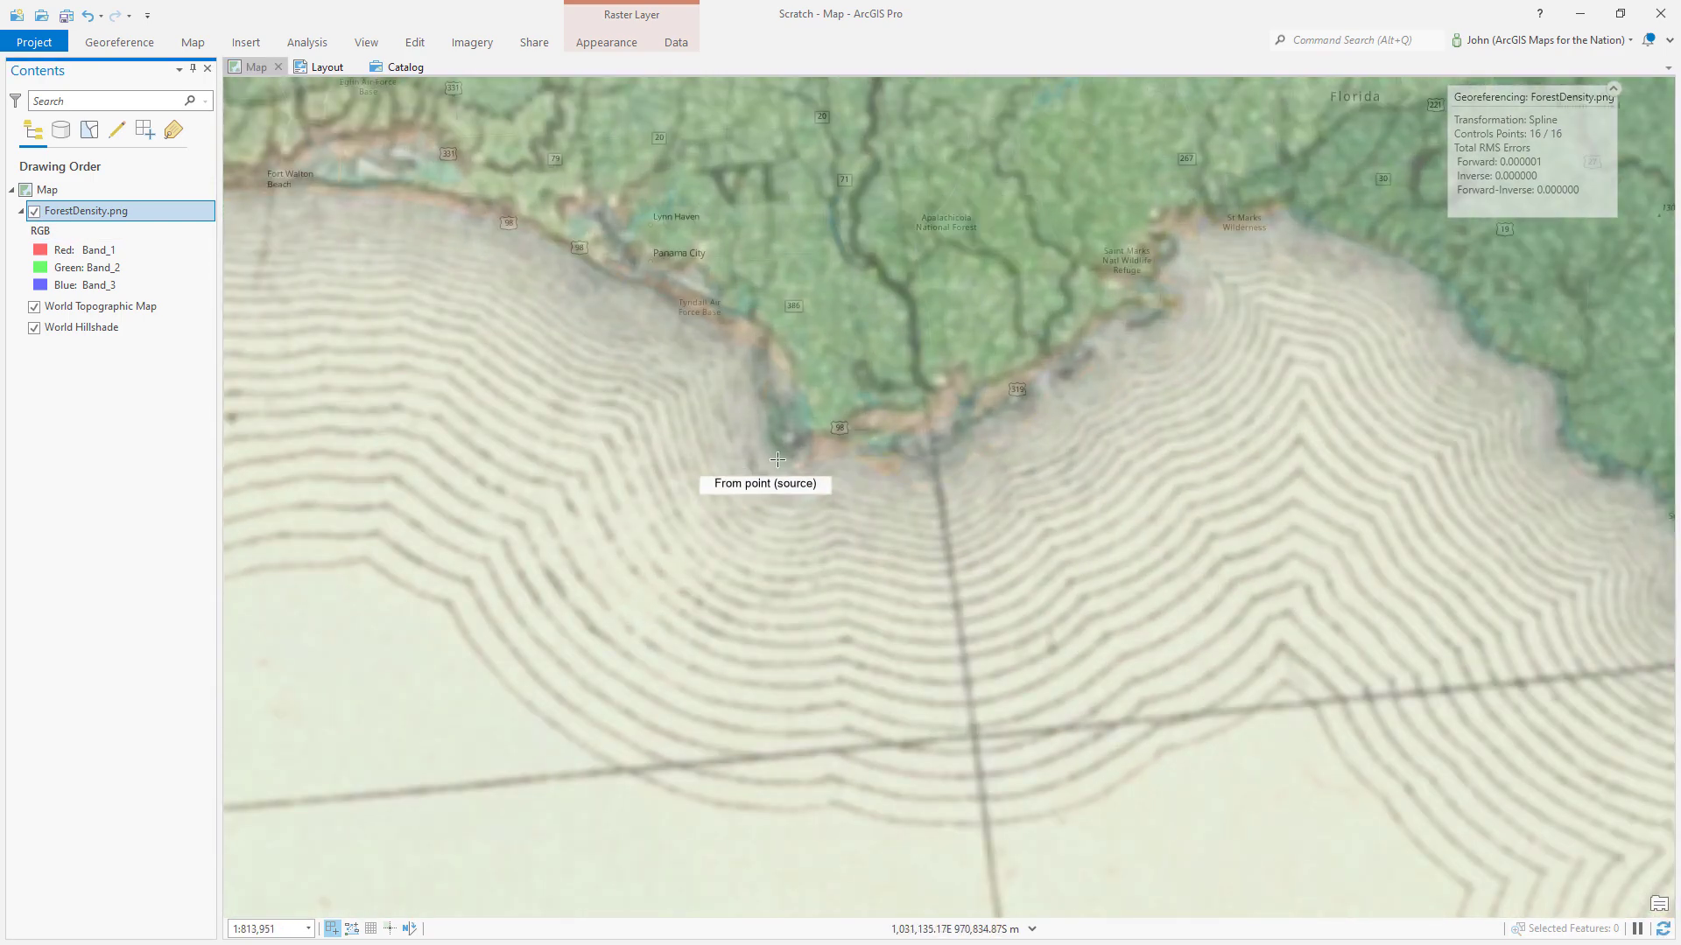
click(788, 445)
click(788, 517)
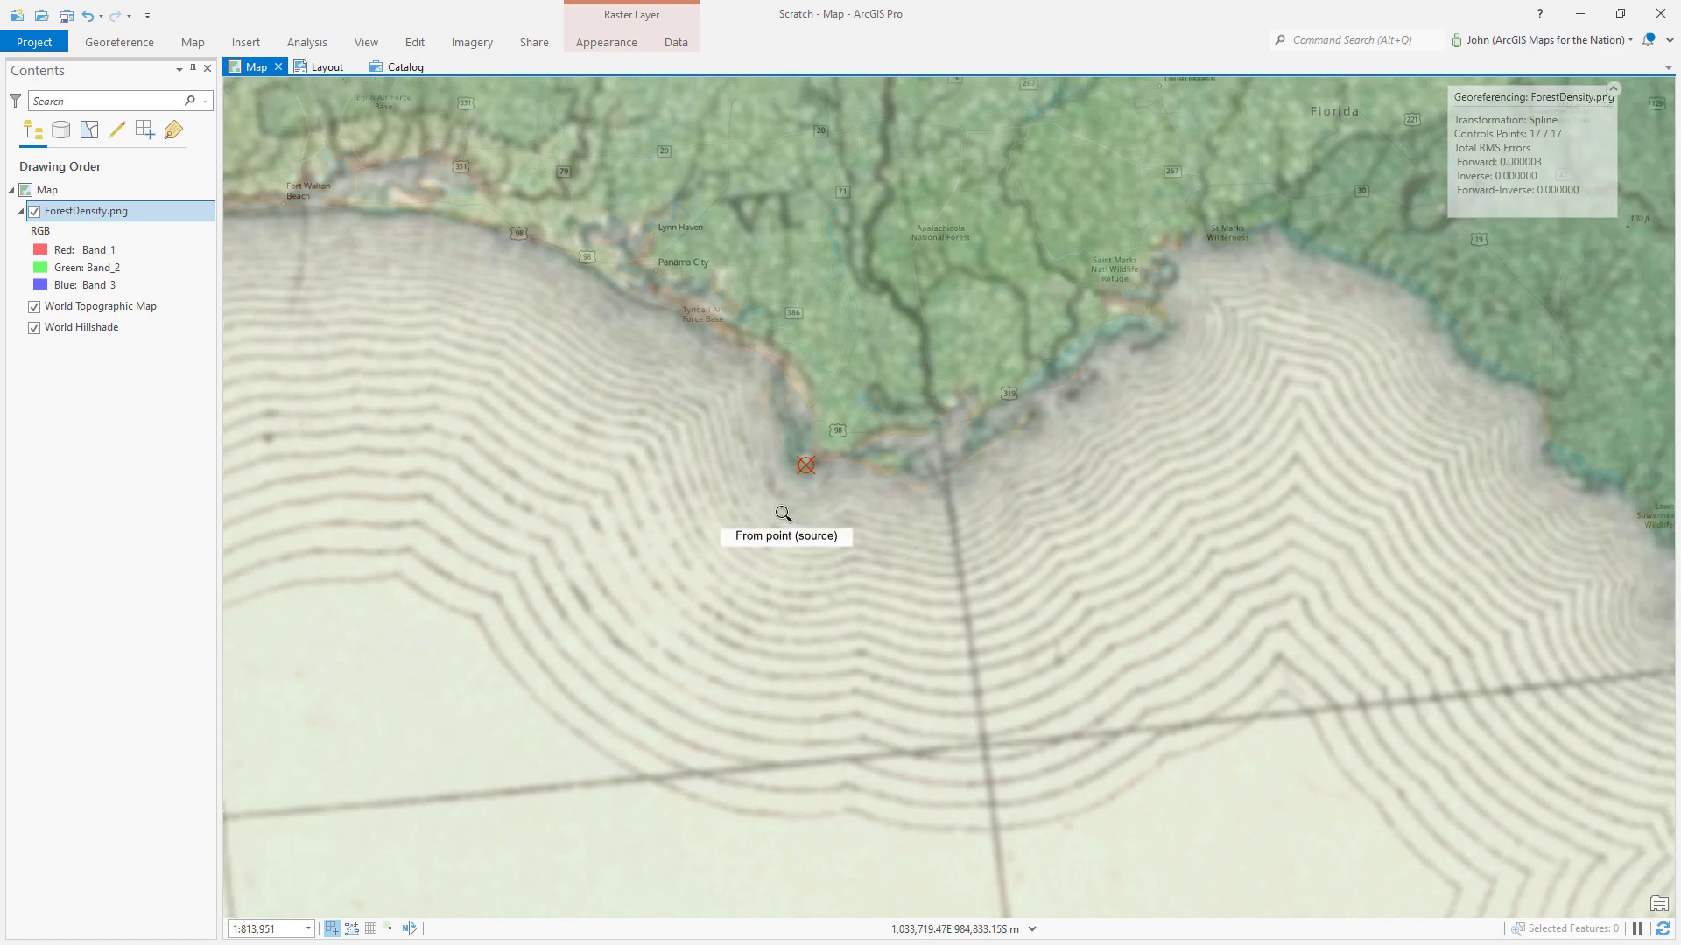
Step: Save the georeferencing to ForestDensity.png and close the georeferencing session
scroll(725, 398, down, 10)
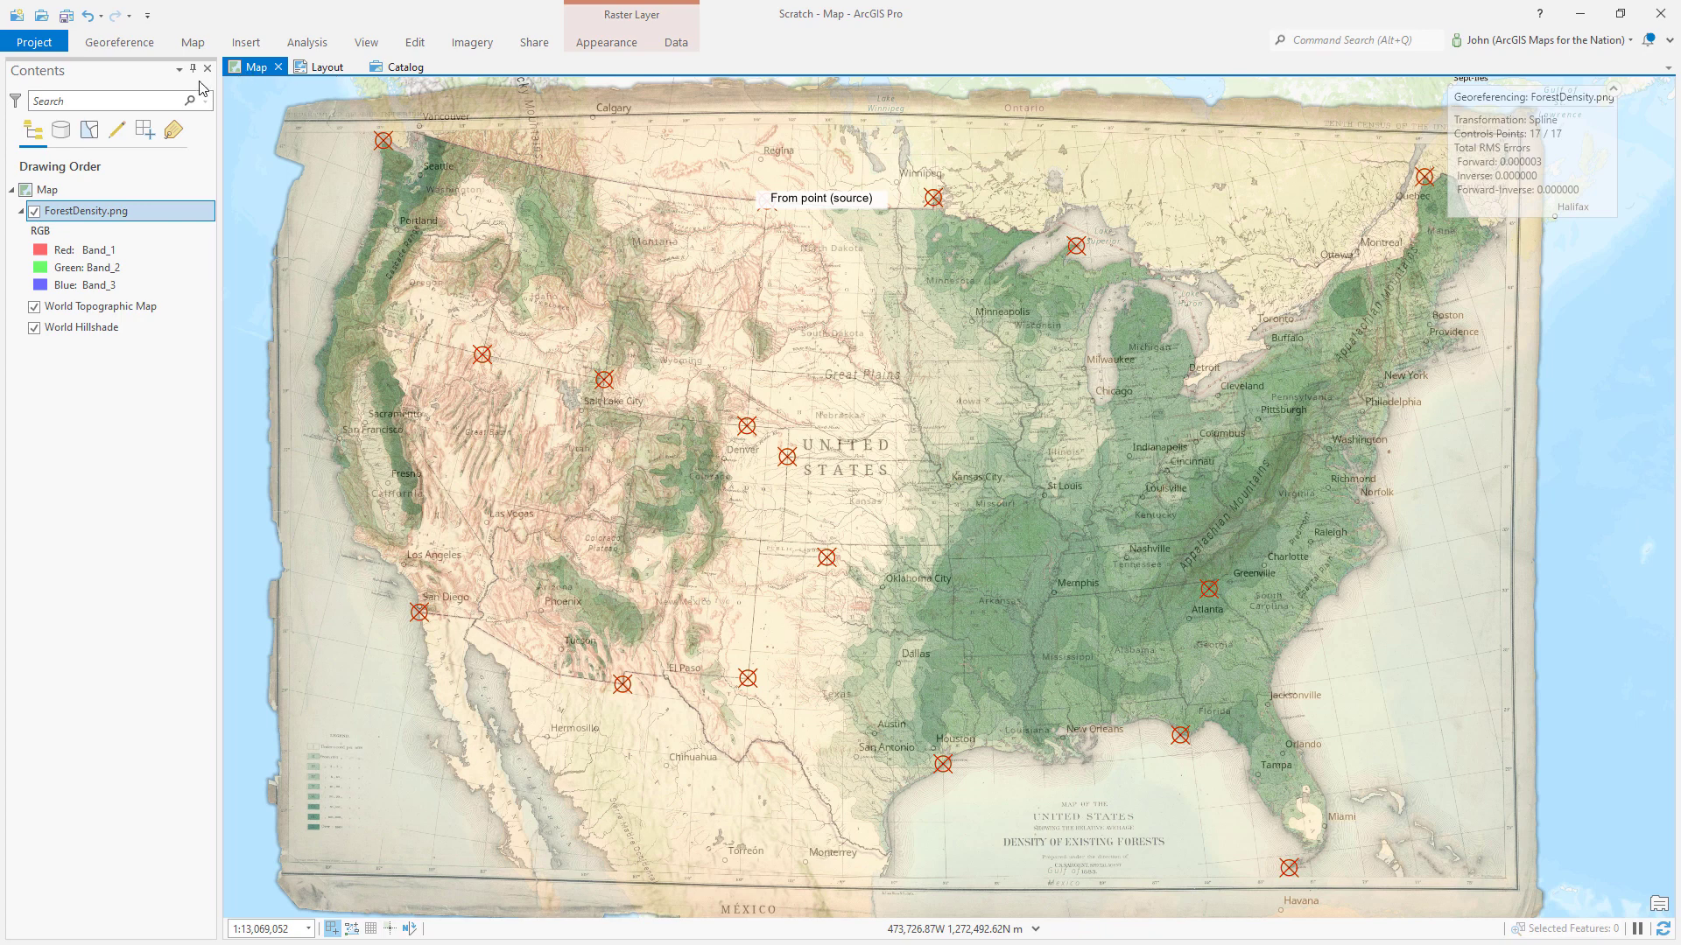
click(120, 42)
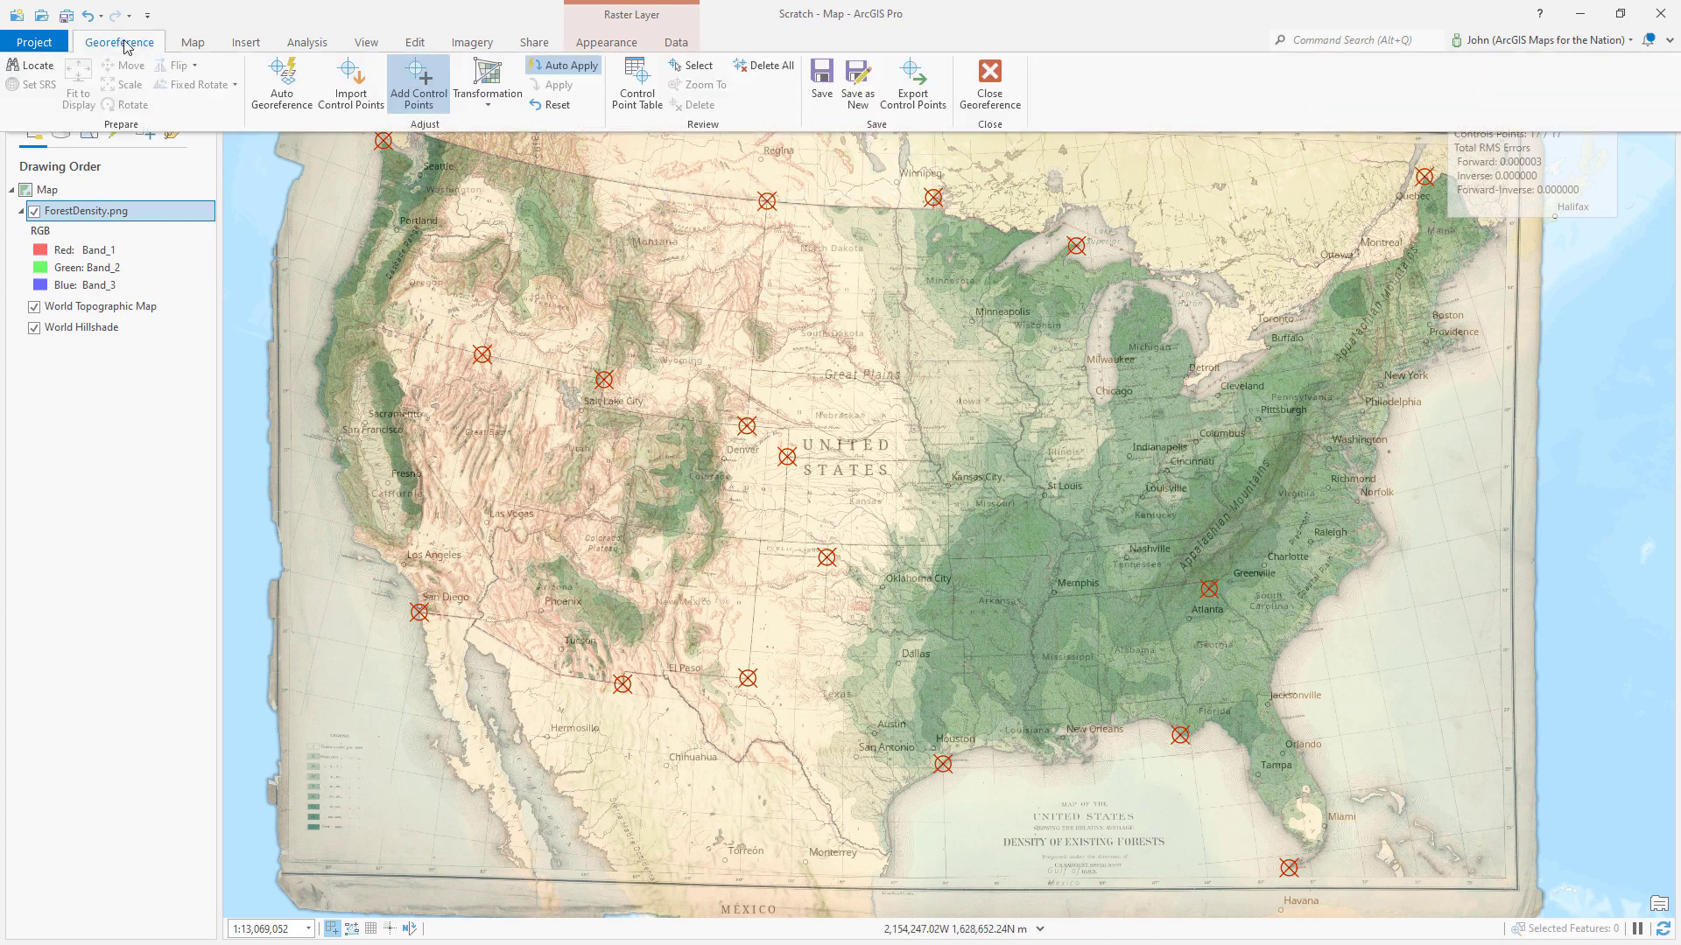
click(821, 85)
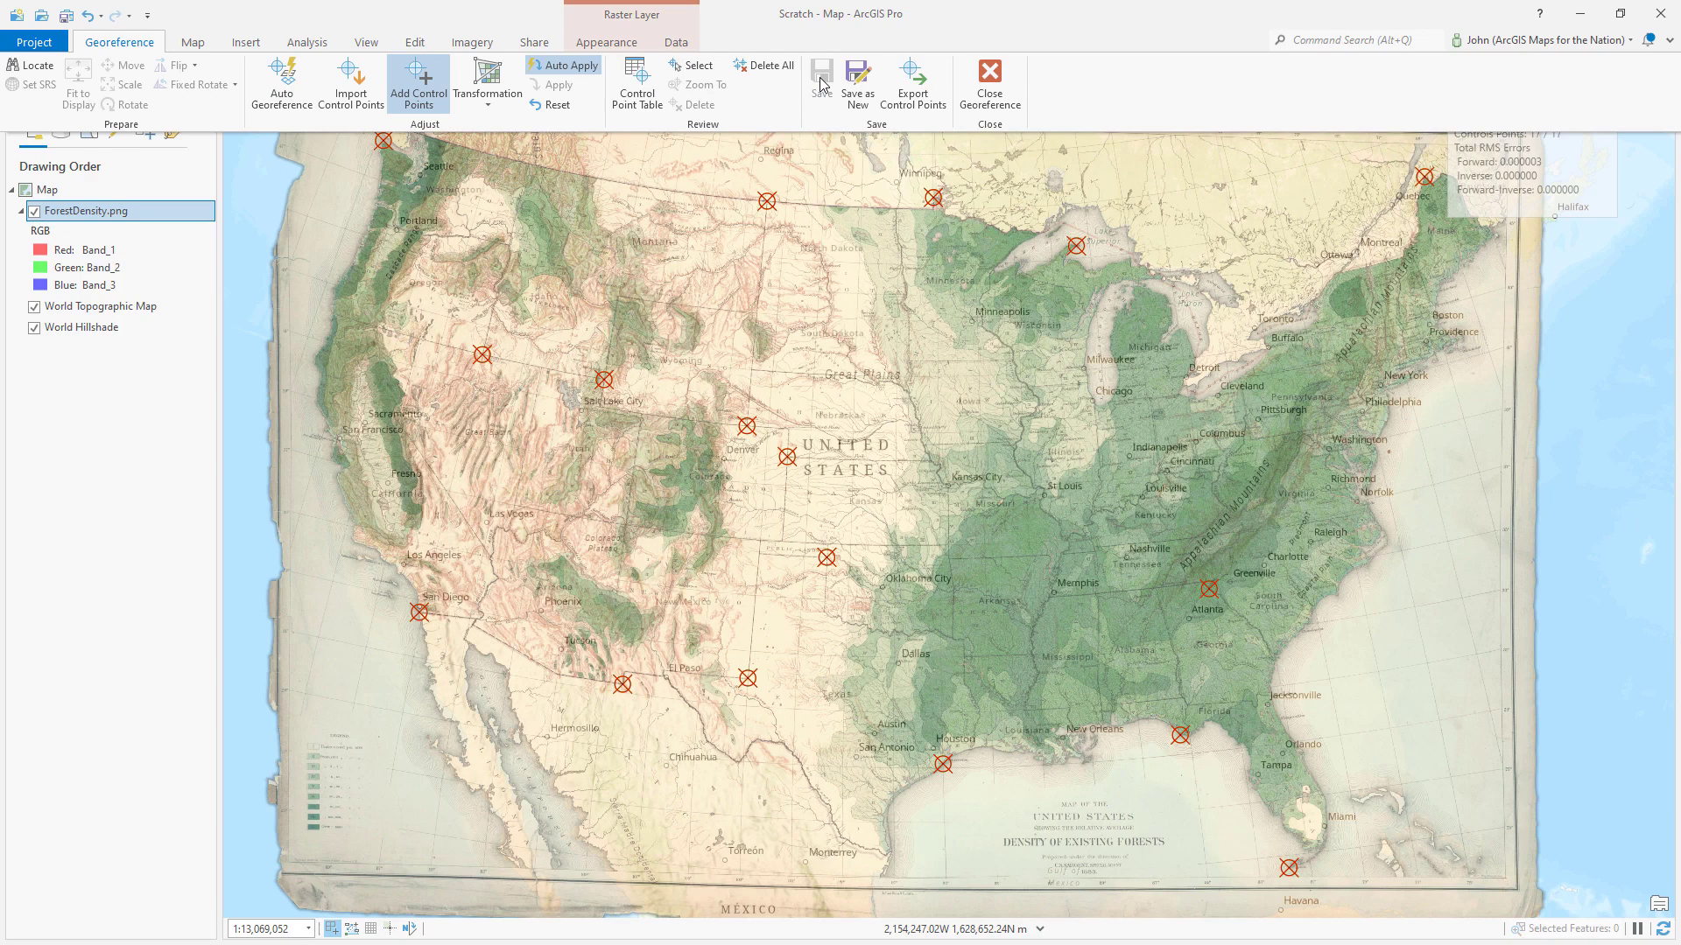
click(990, 94)
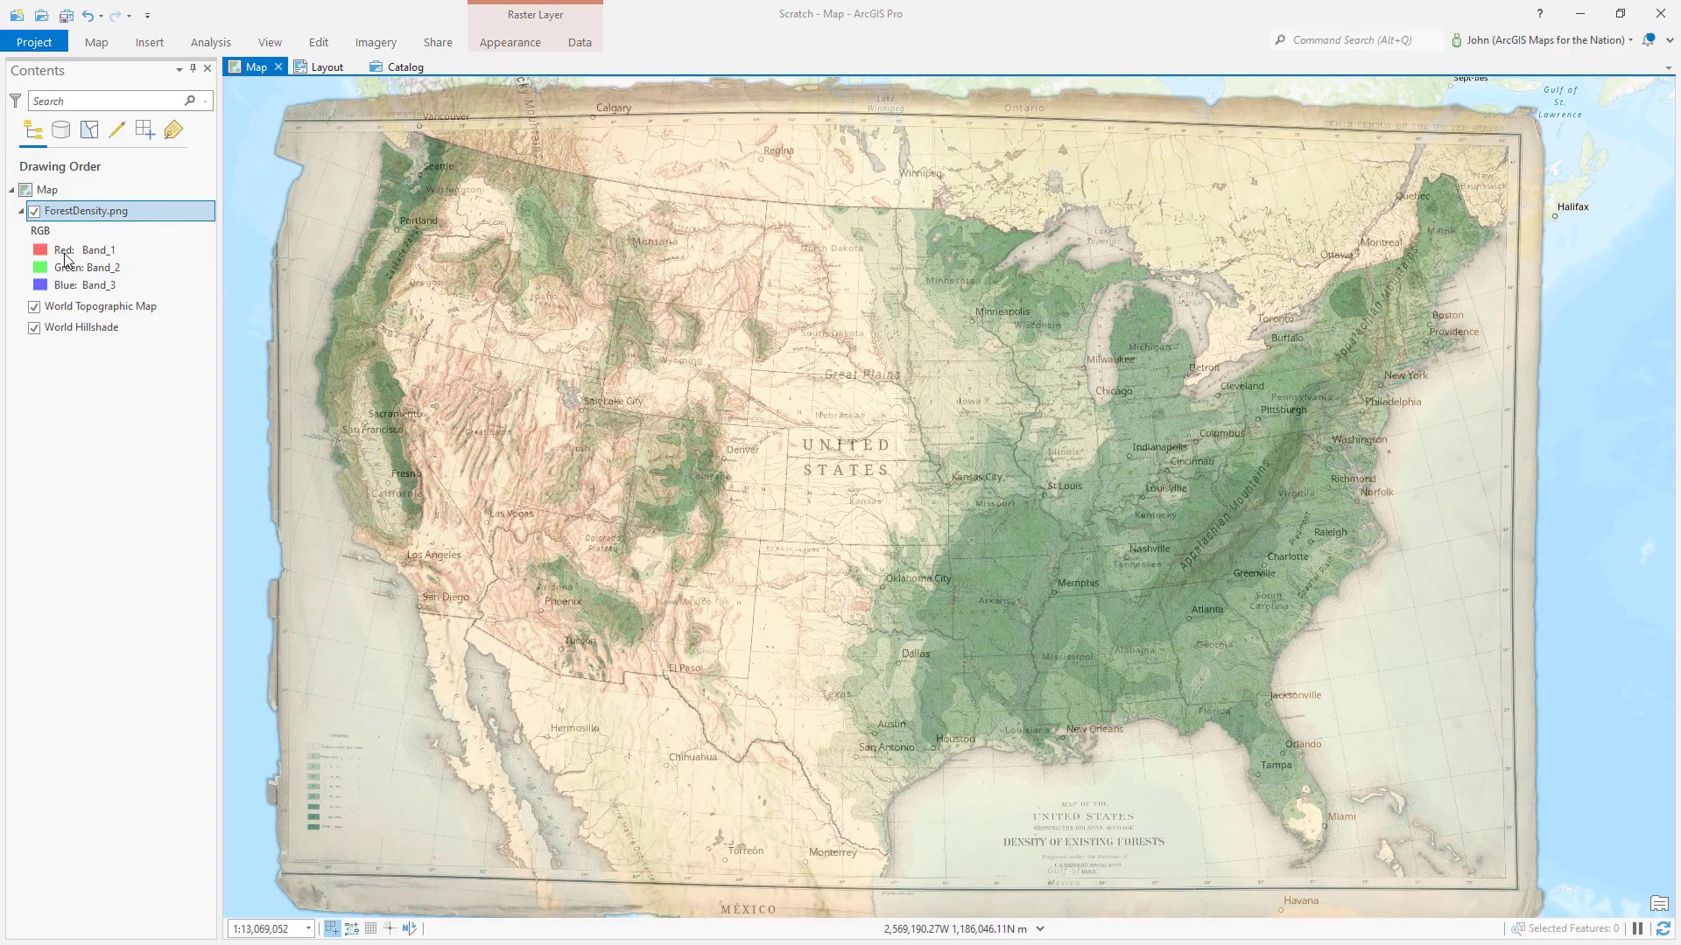
Step: Remove the World Topographic Map and World Hillshade layers from the map together
click(186, 303)
ctrl+click(165, 327)
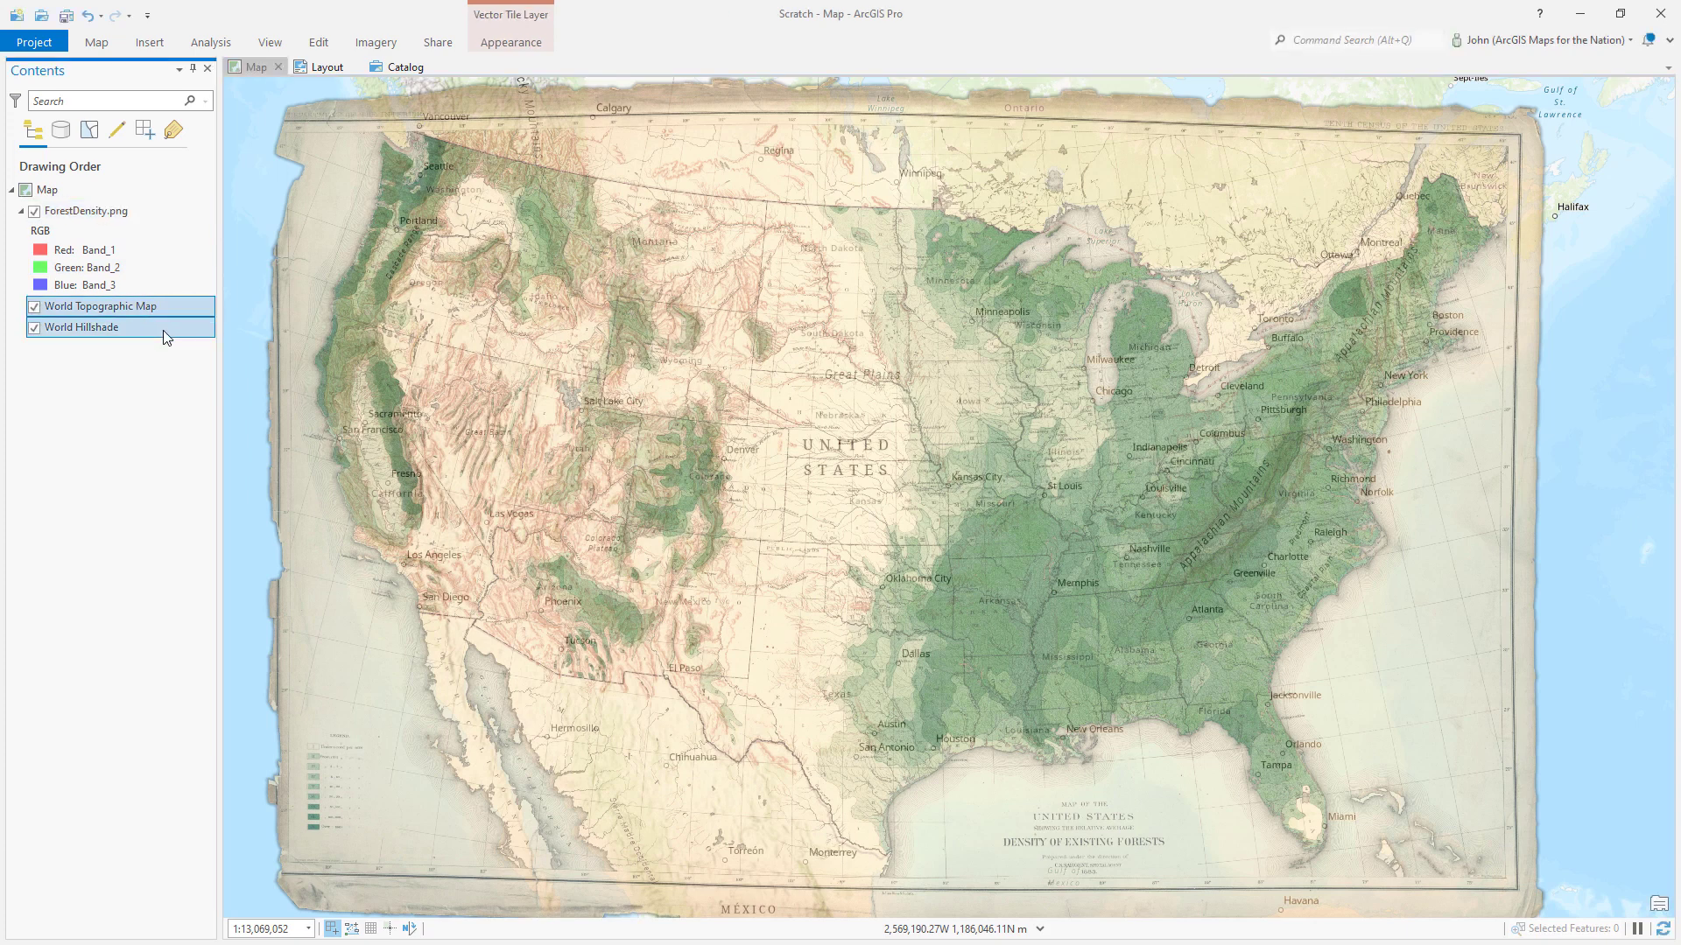
right_click(163, 329)
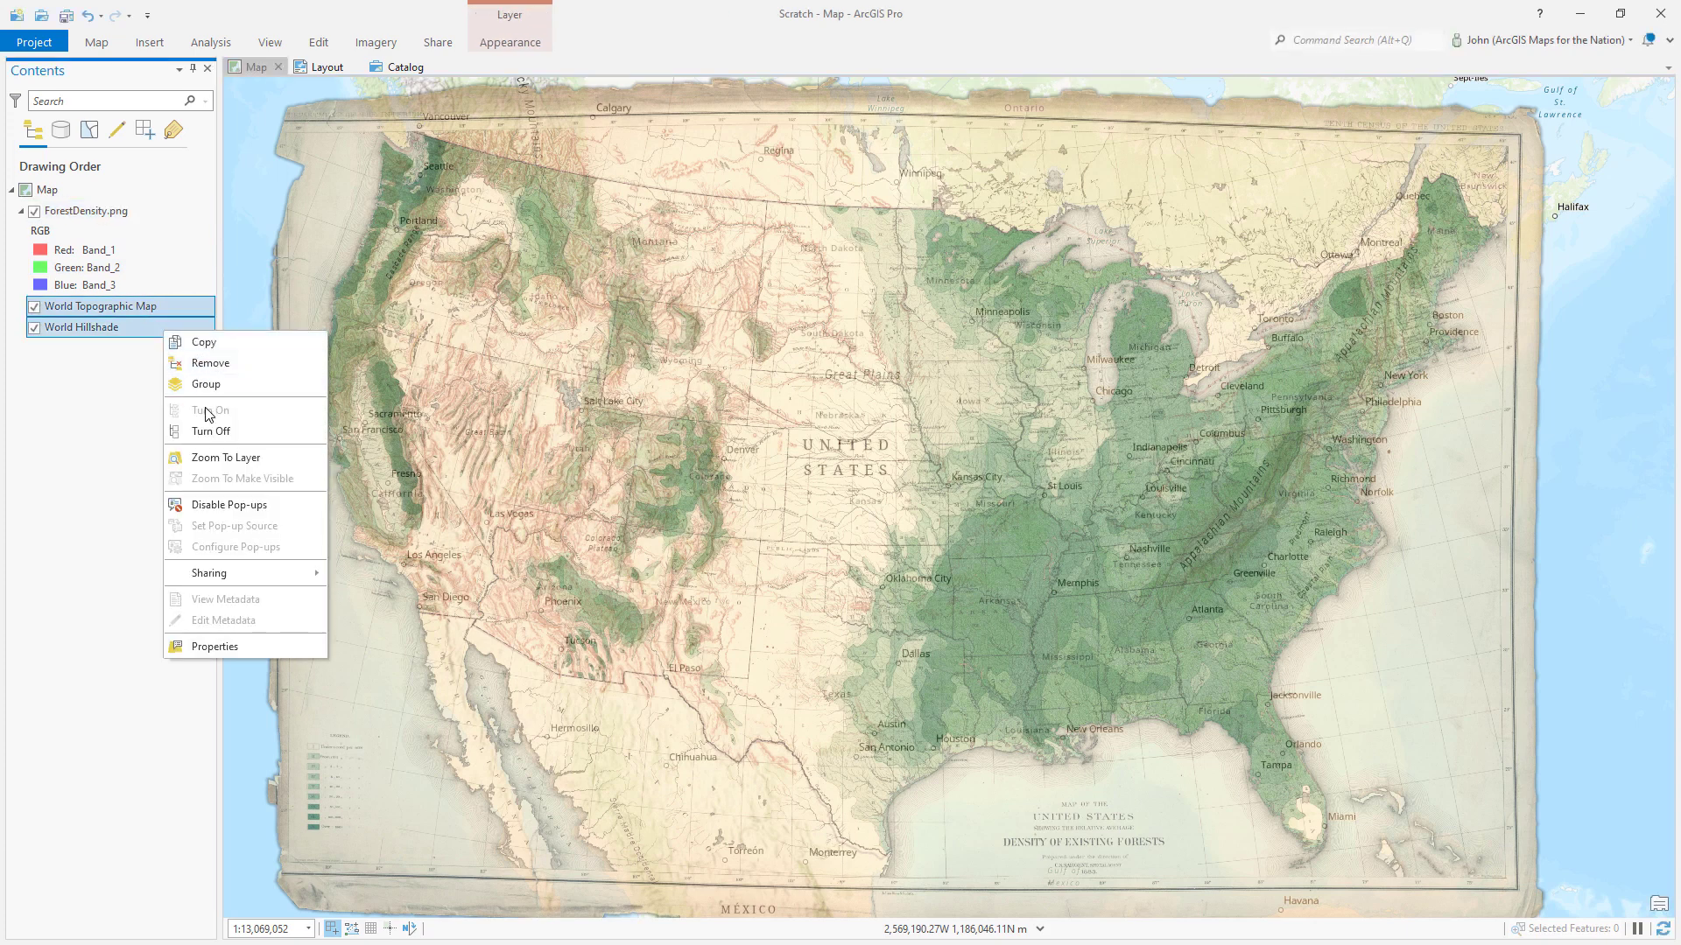
click(204, 363)
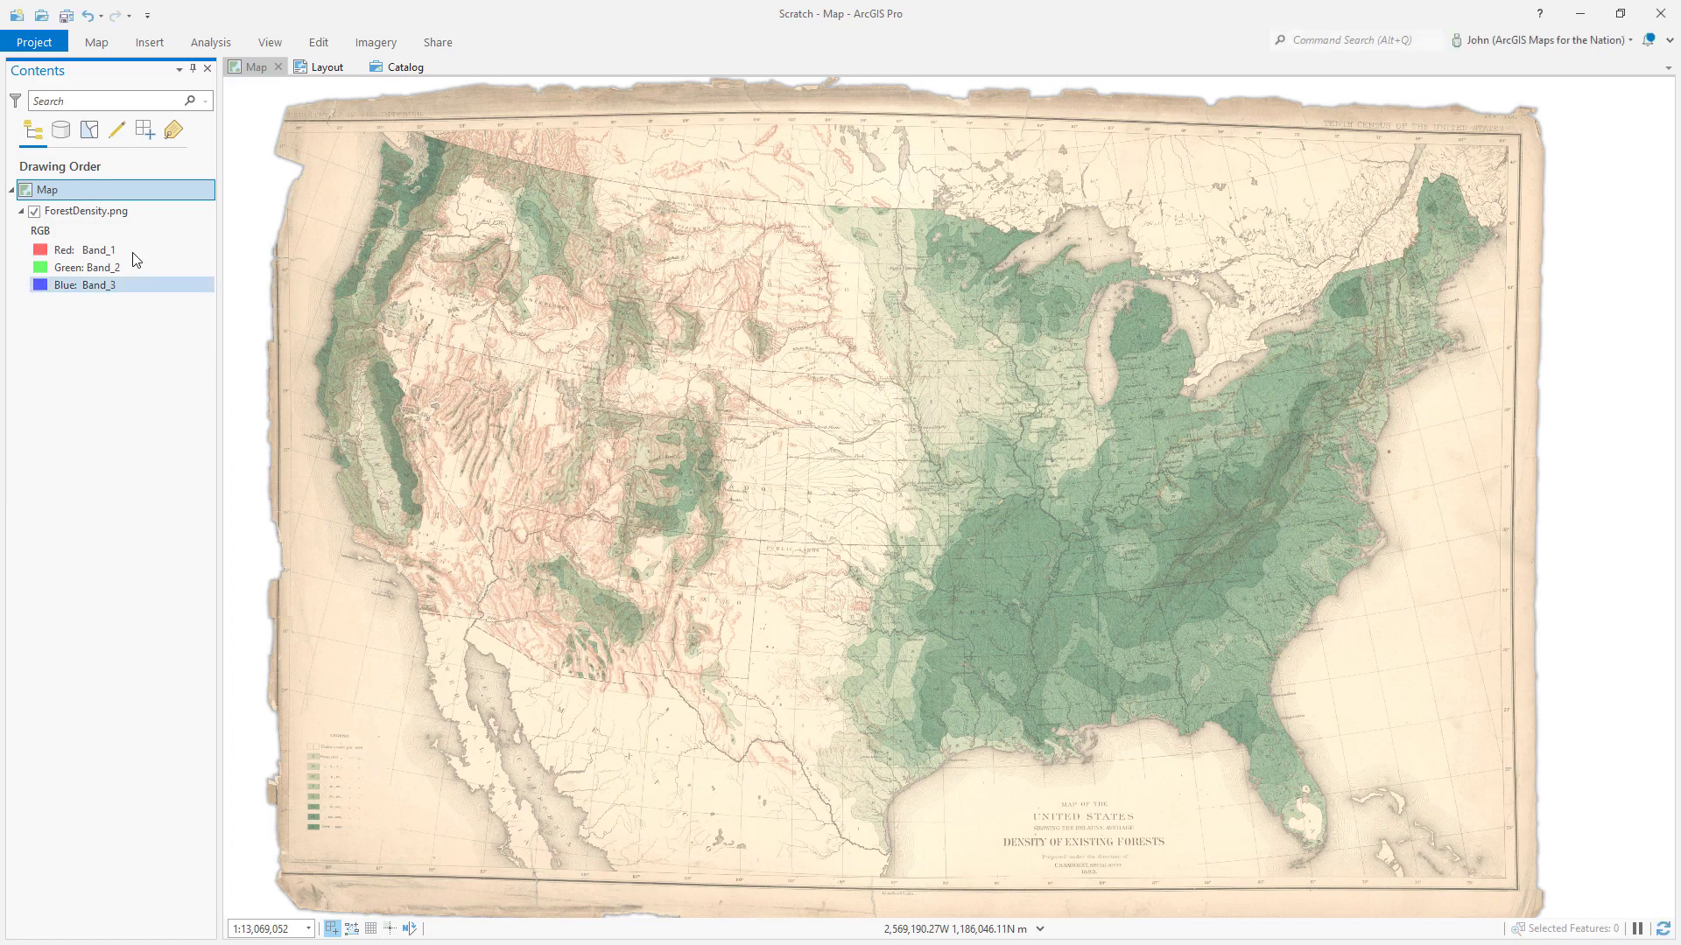
Step: Remove the transparency from the ForestDensity.png layer so it draws fully opaque
click(140, 210)
click(503, 45)
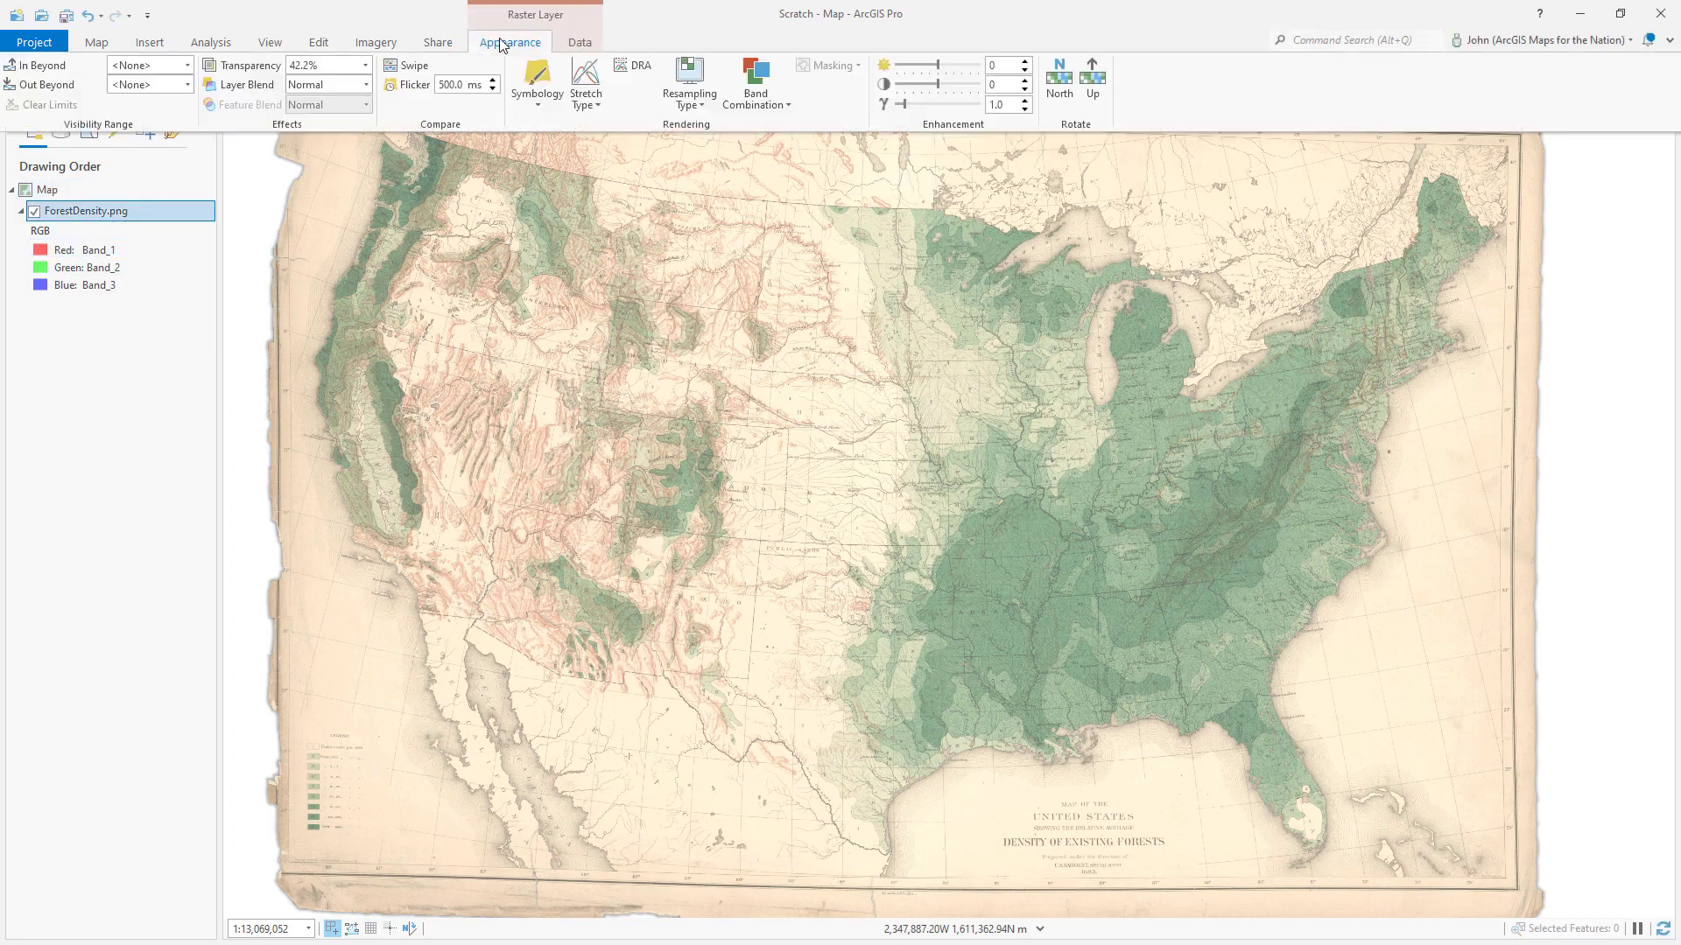
click(365, 65)
drag(324, 90, 287, 96)
click(140, 372)
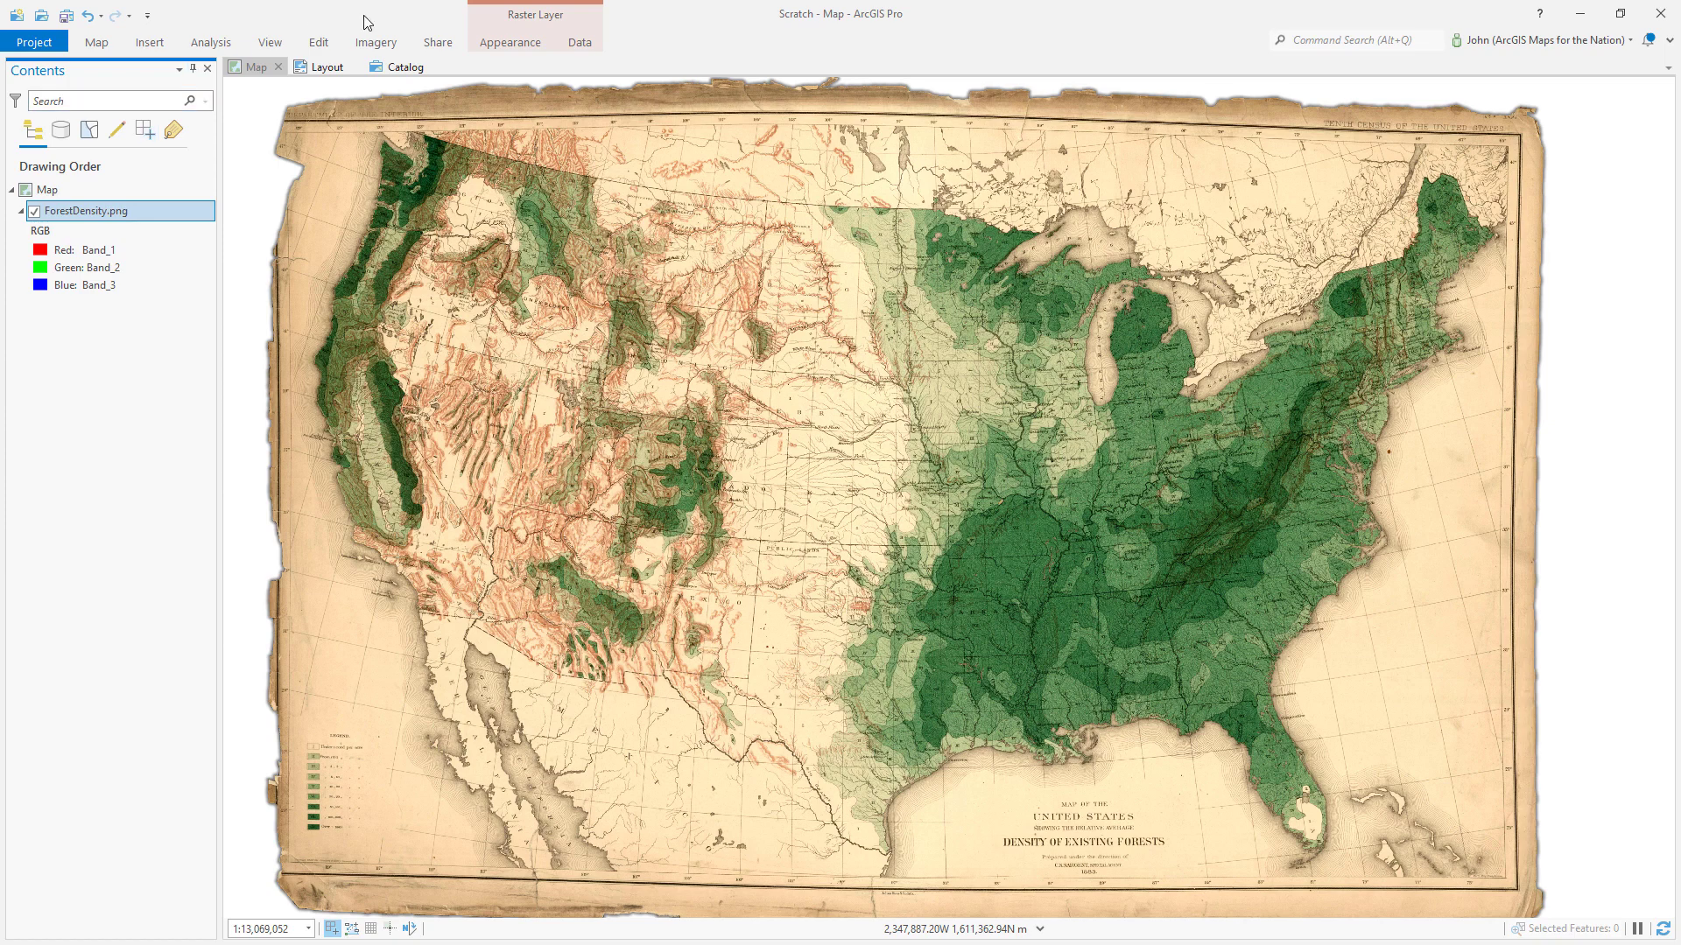
Step: Convert the map to a global scene
click(276, 40)
click(77, 109)
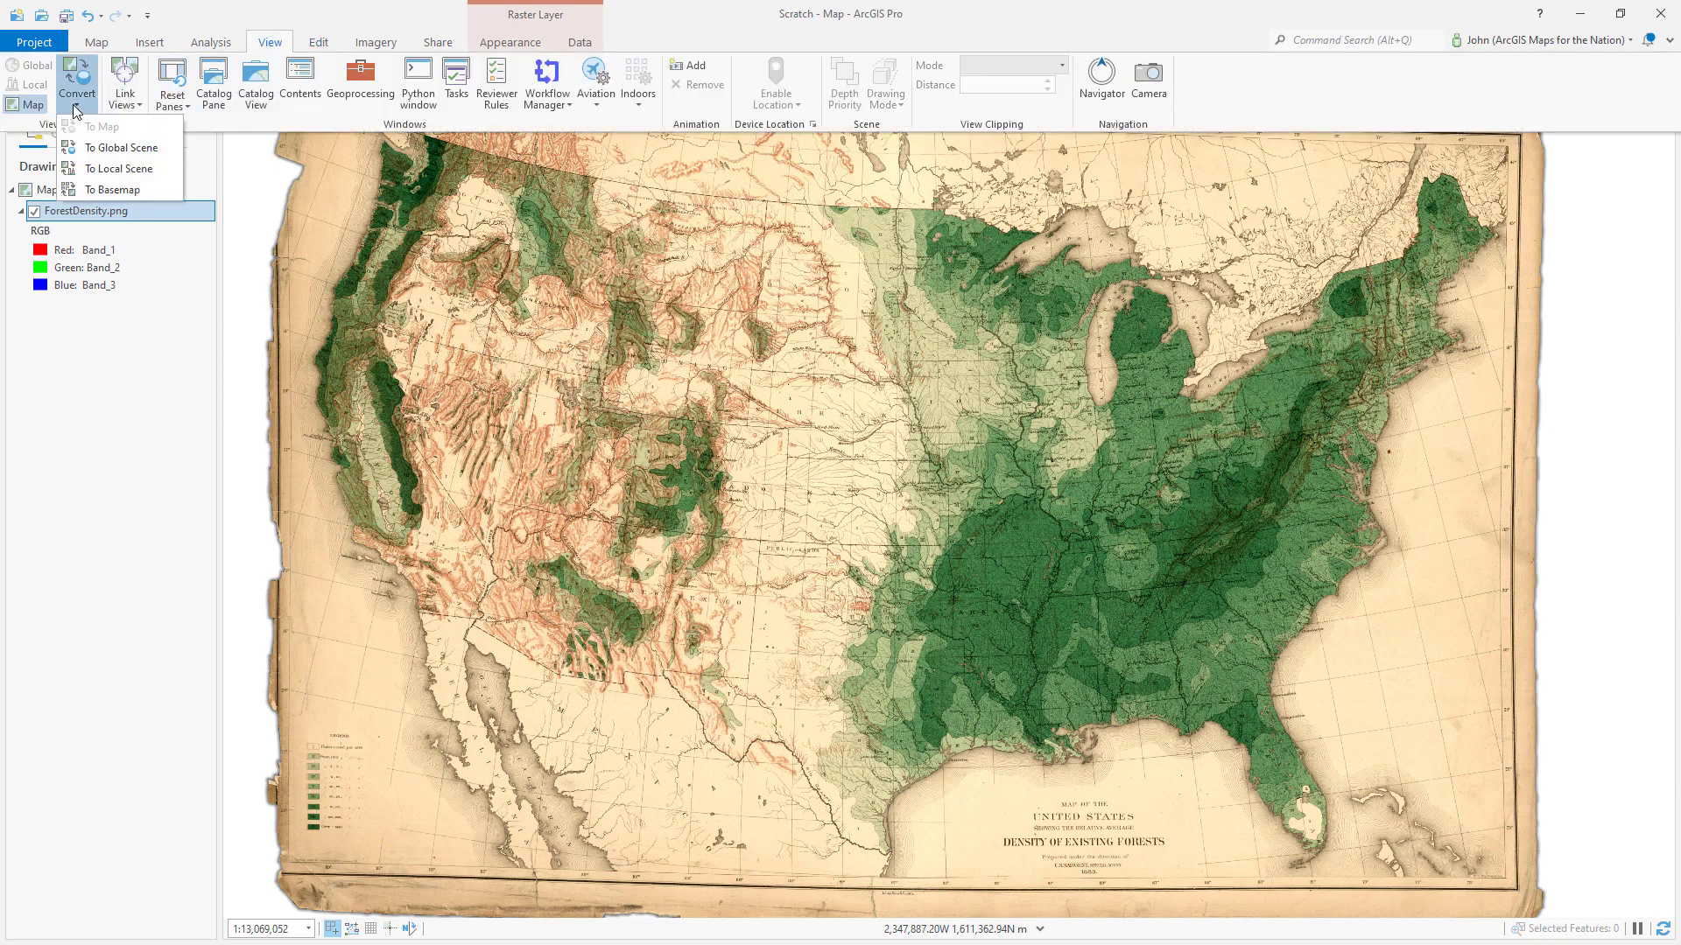
click(114, 156)
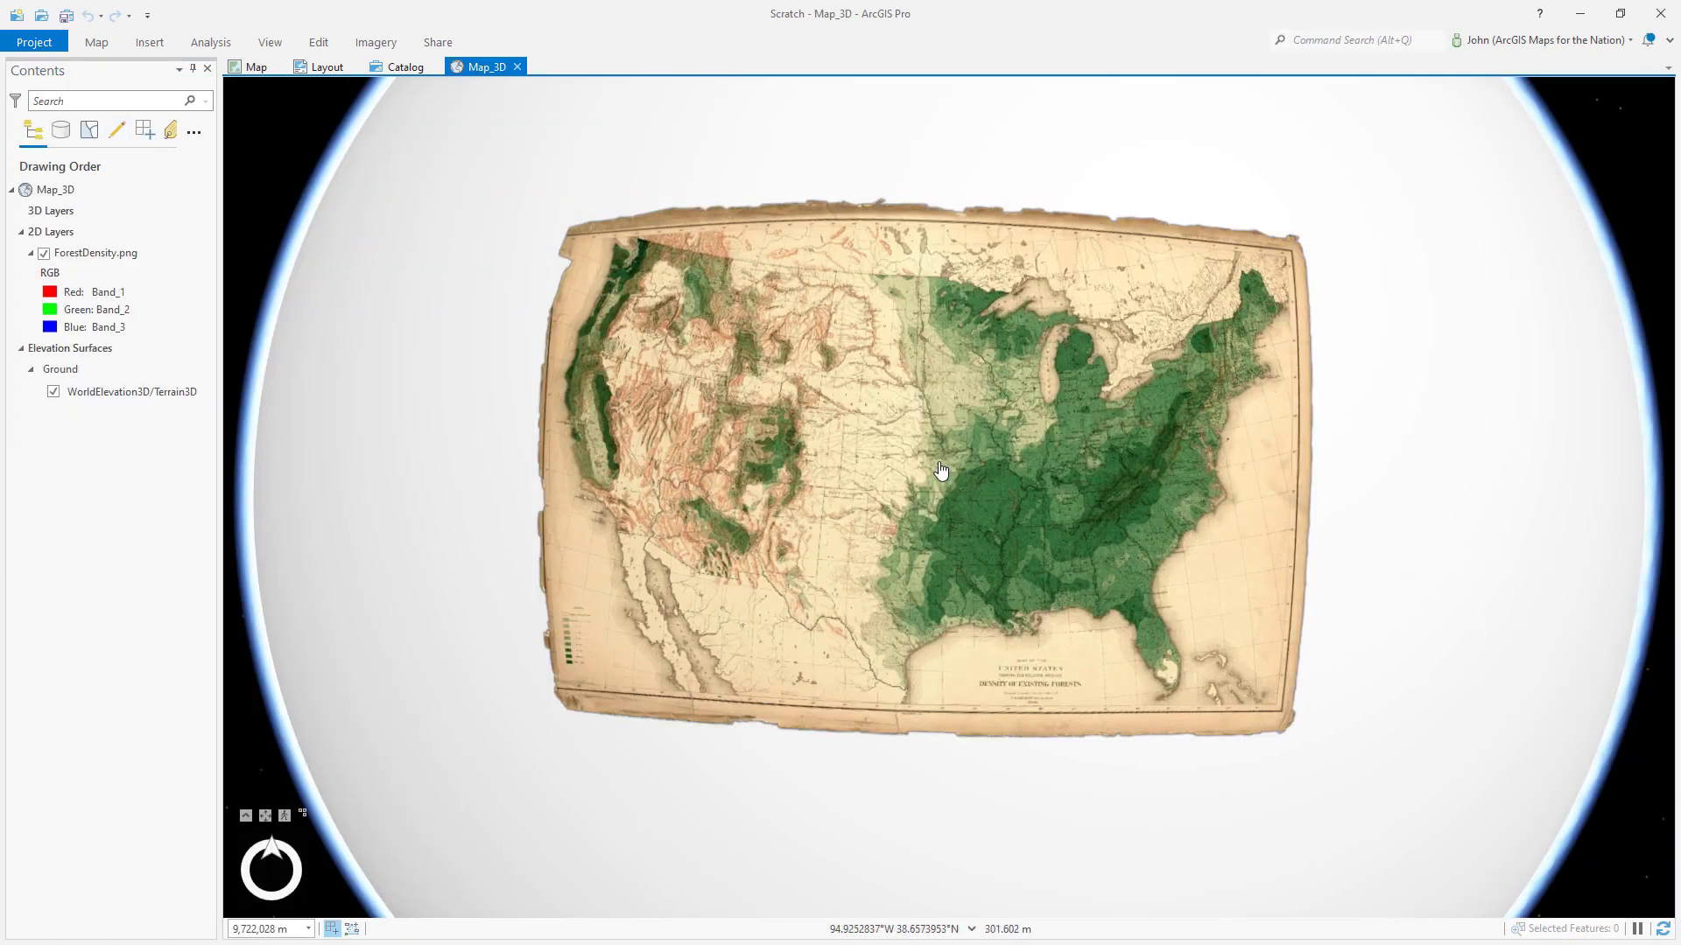
Step: Tilt the globe over the United States and set the Ground elevation surface's vertical exaggeration to 20
scroll(941, 471, up, 3)
scroll(937, 465, up, 5)
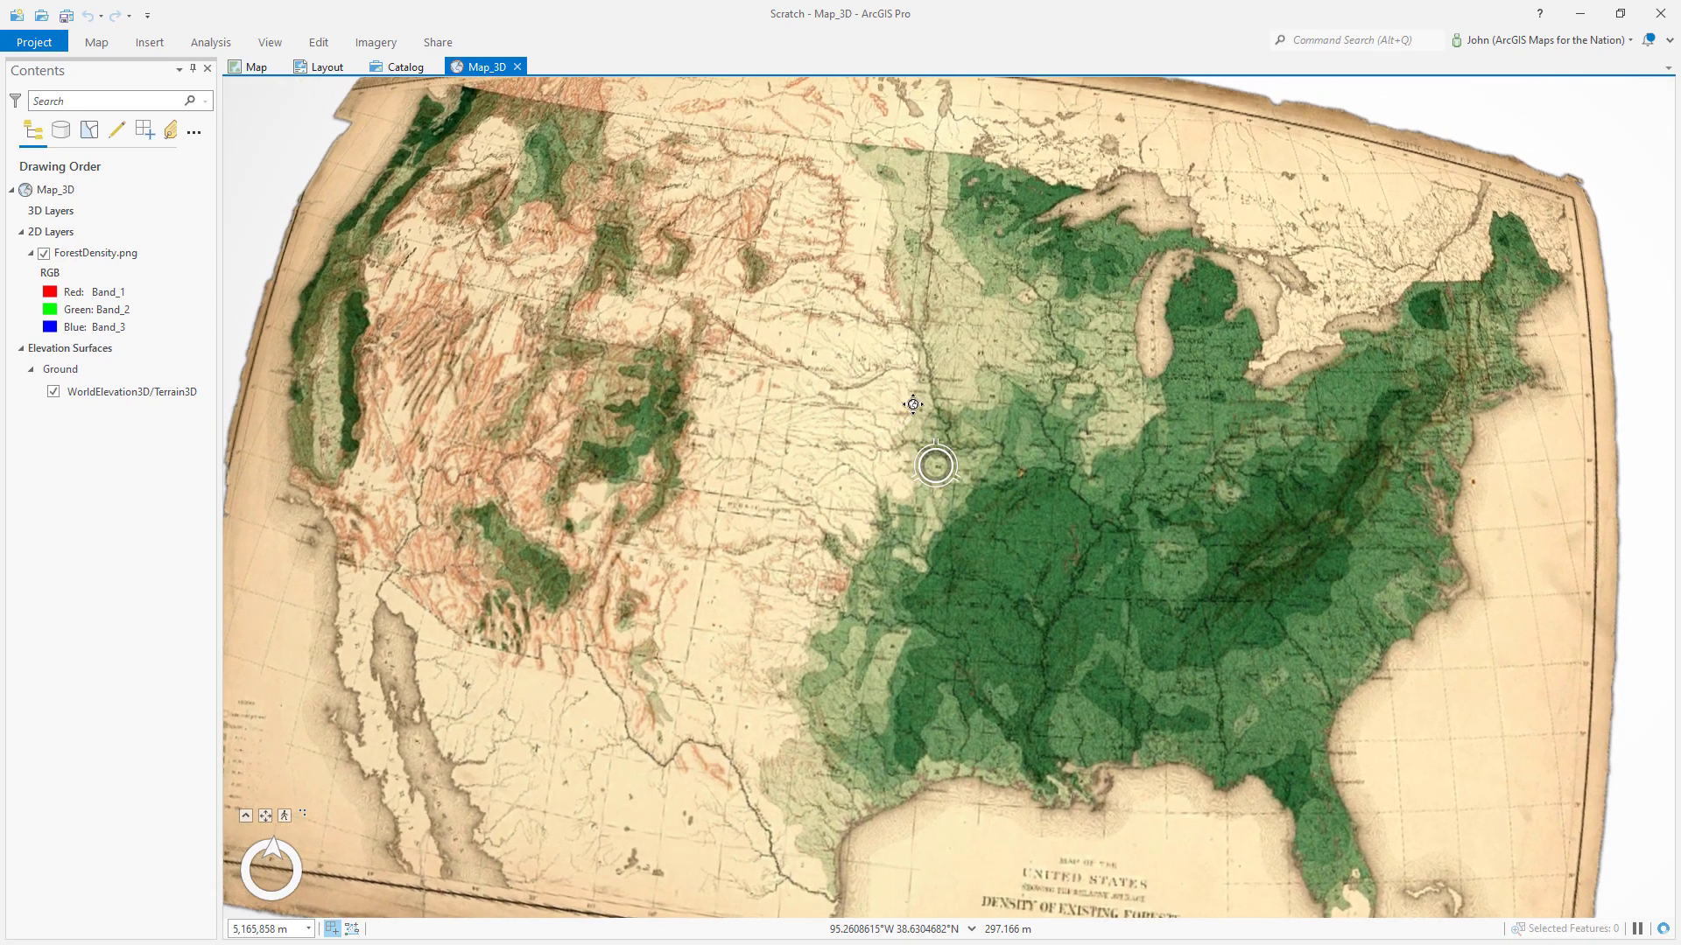
drag(913, 404, 941, 648)
drag(948, 586, 950, 517)
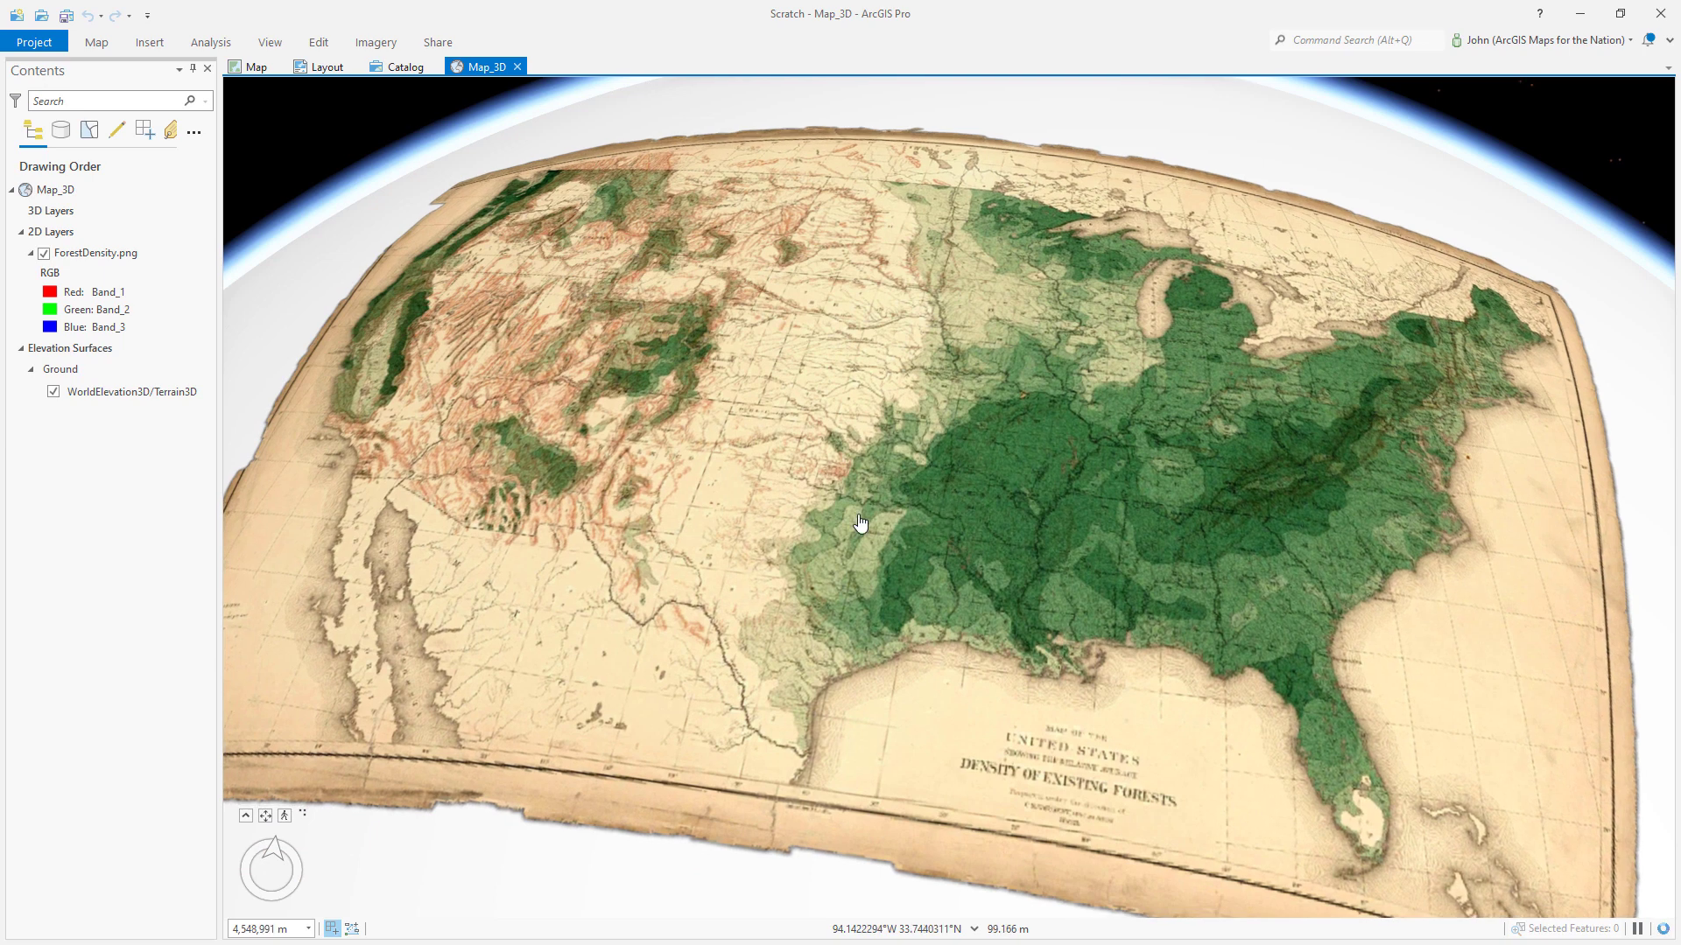
click(104, 393)
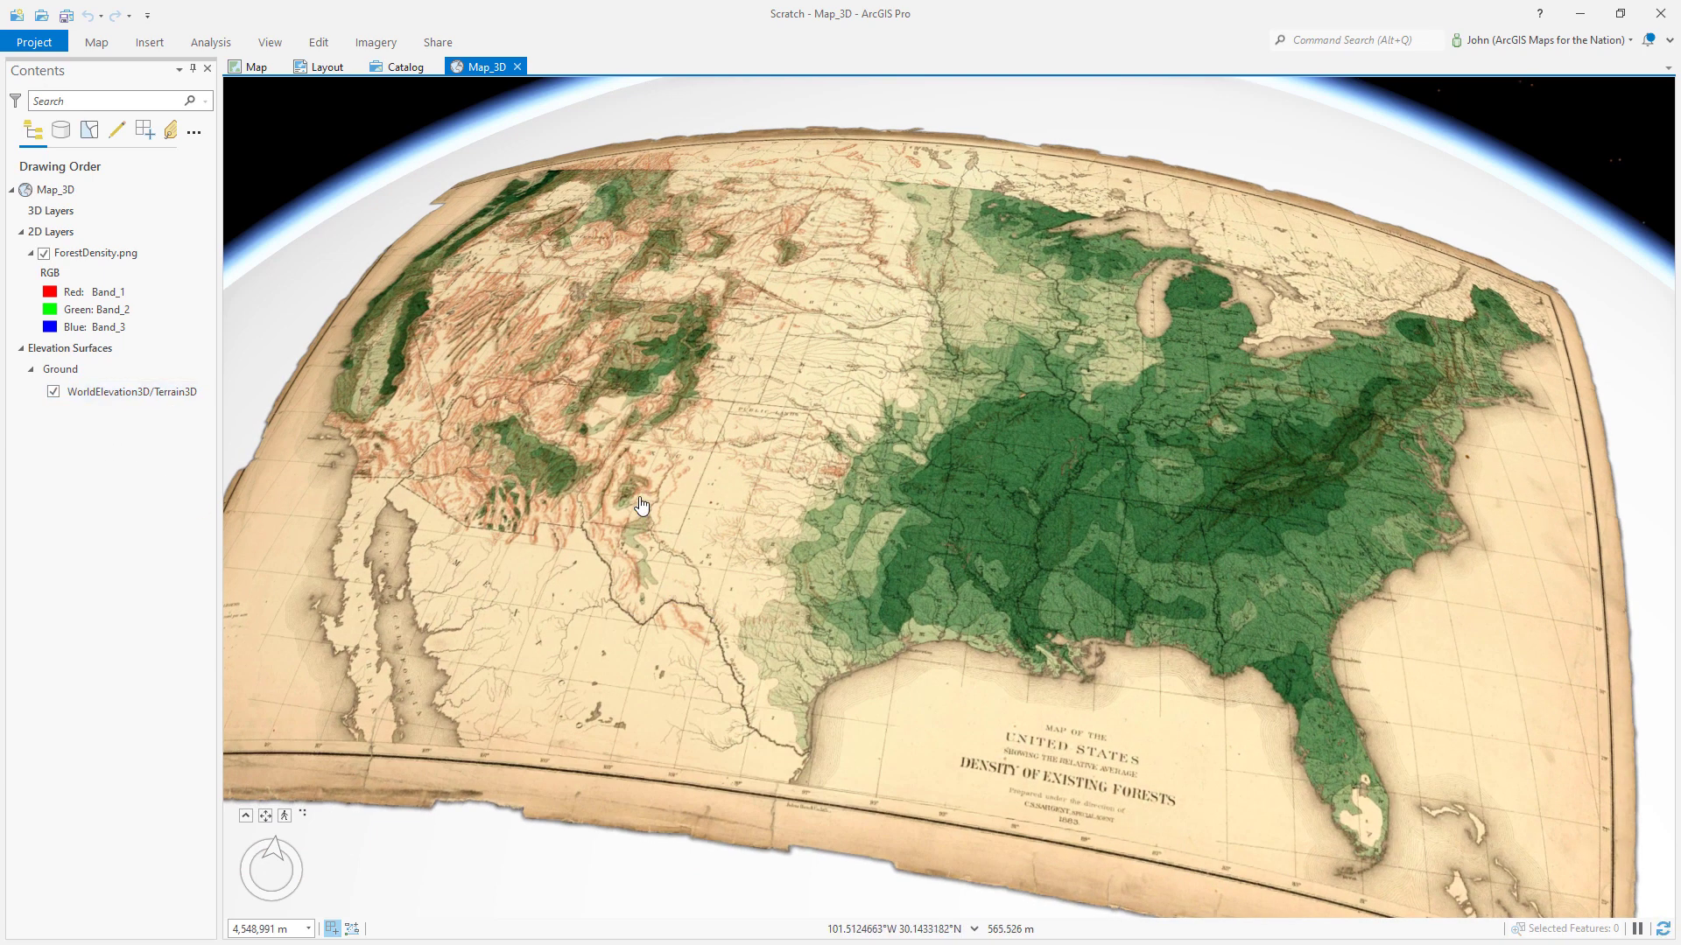
click(107, 371)
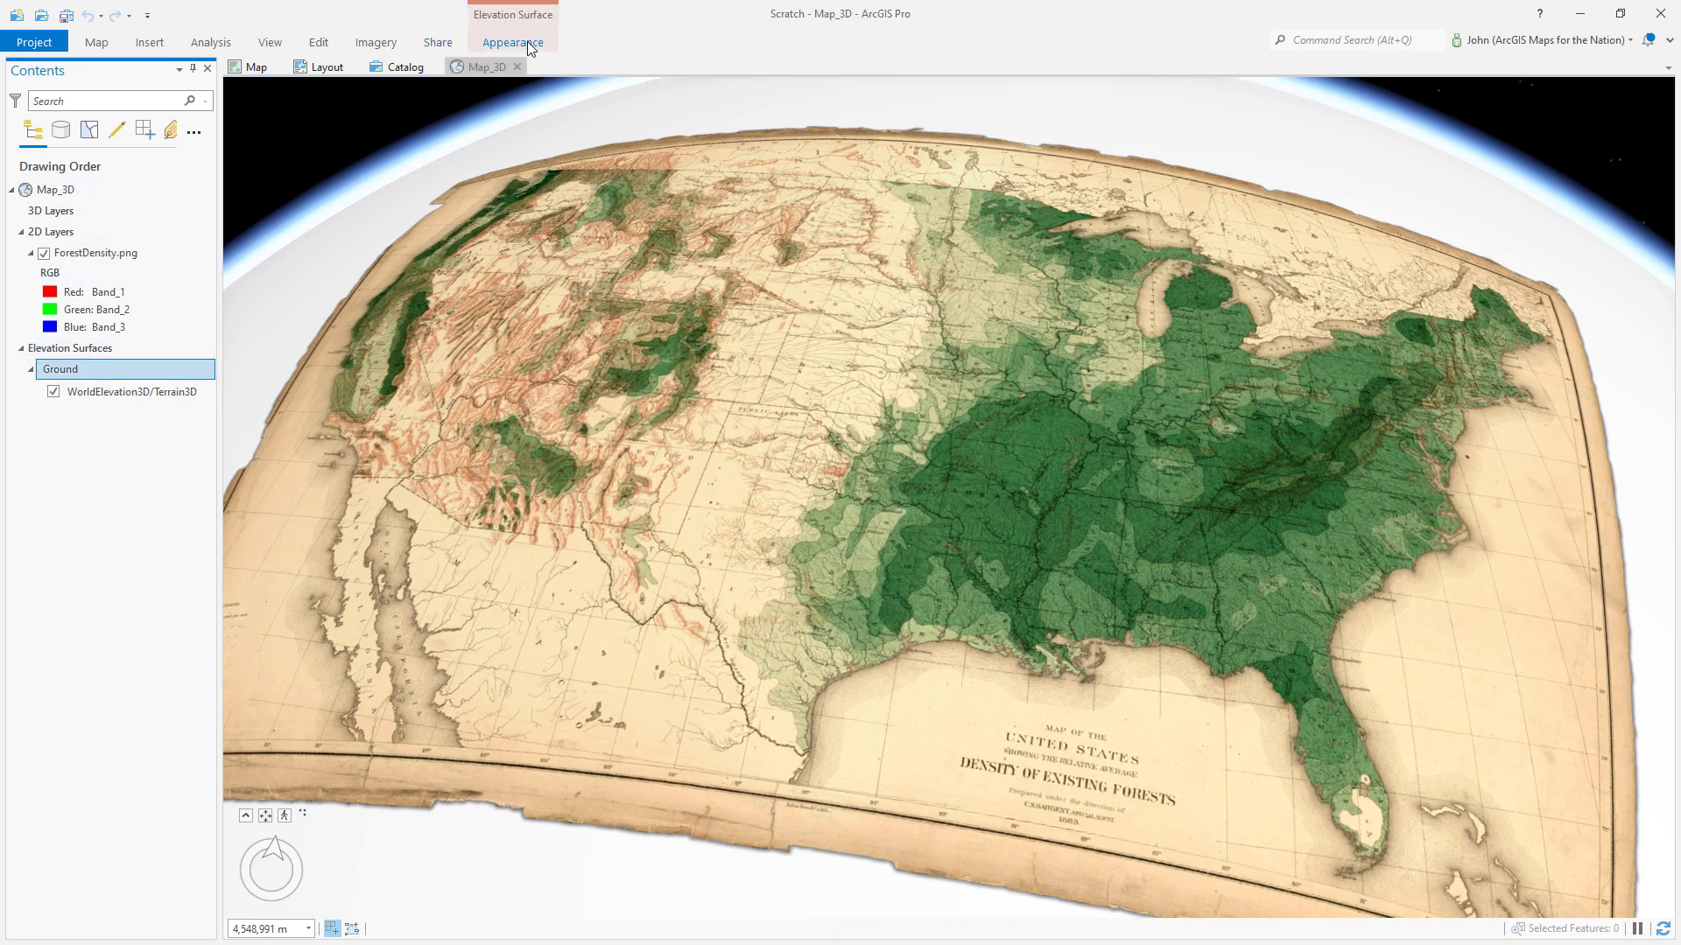
click(513, 43)
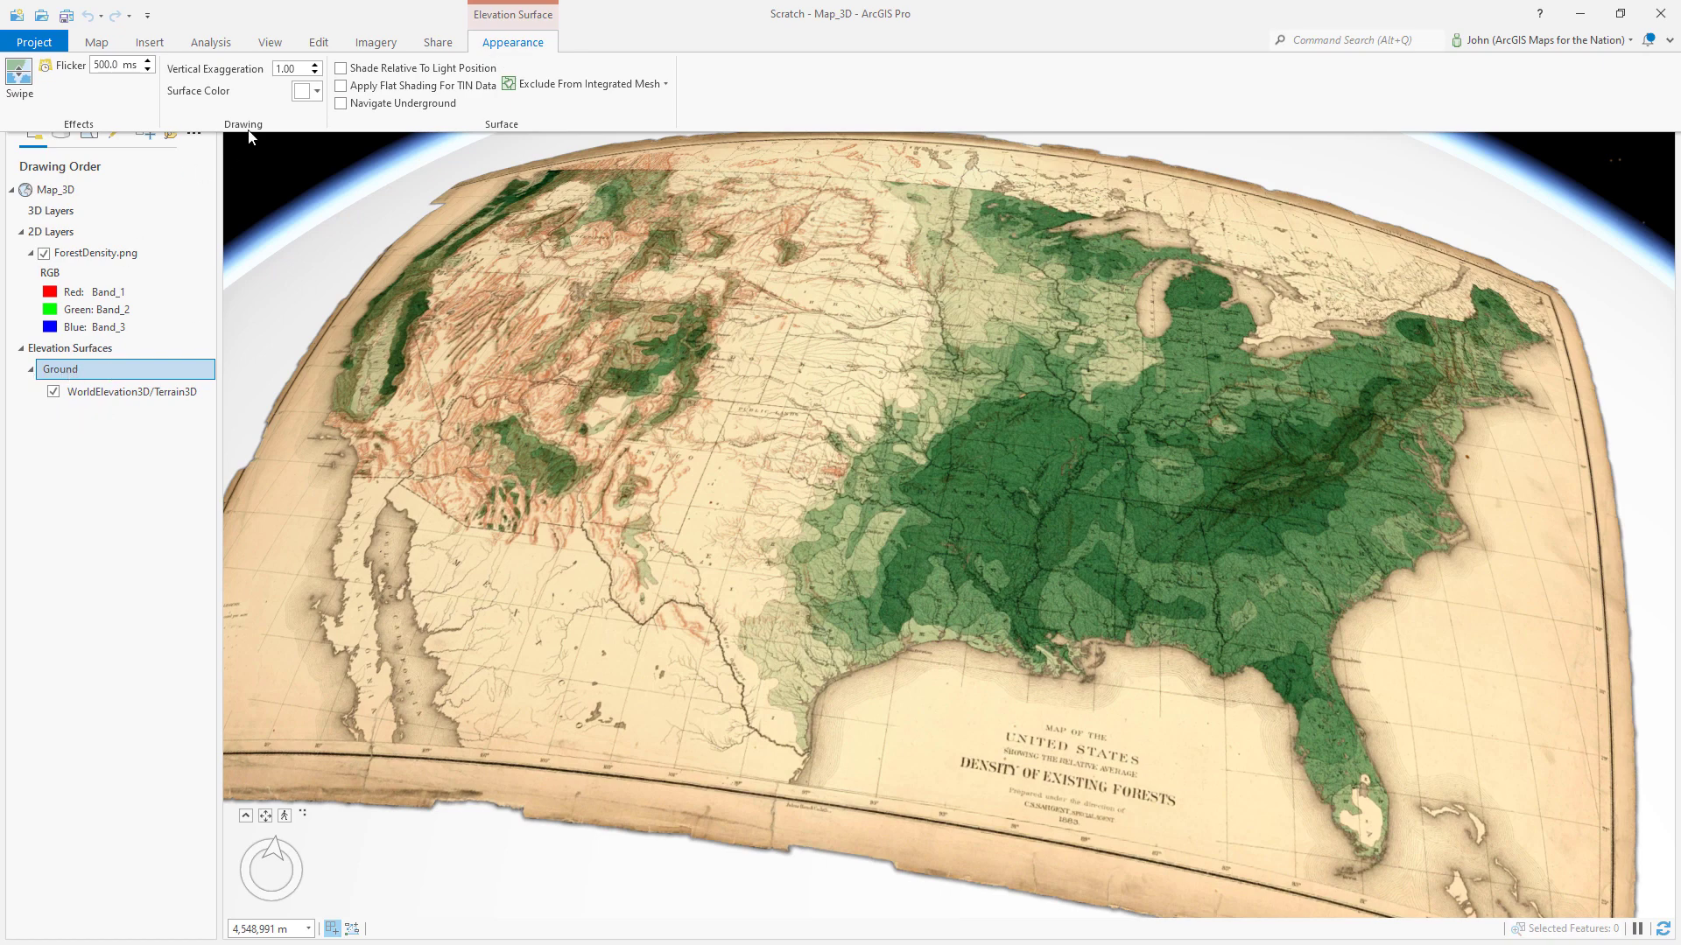
click(307, 22)
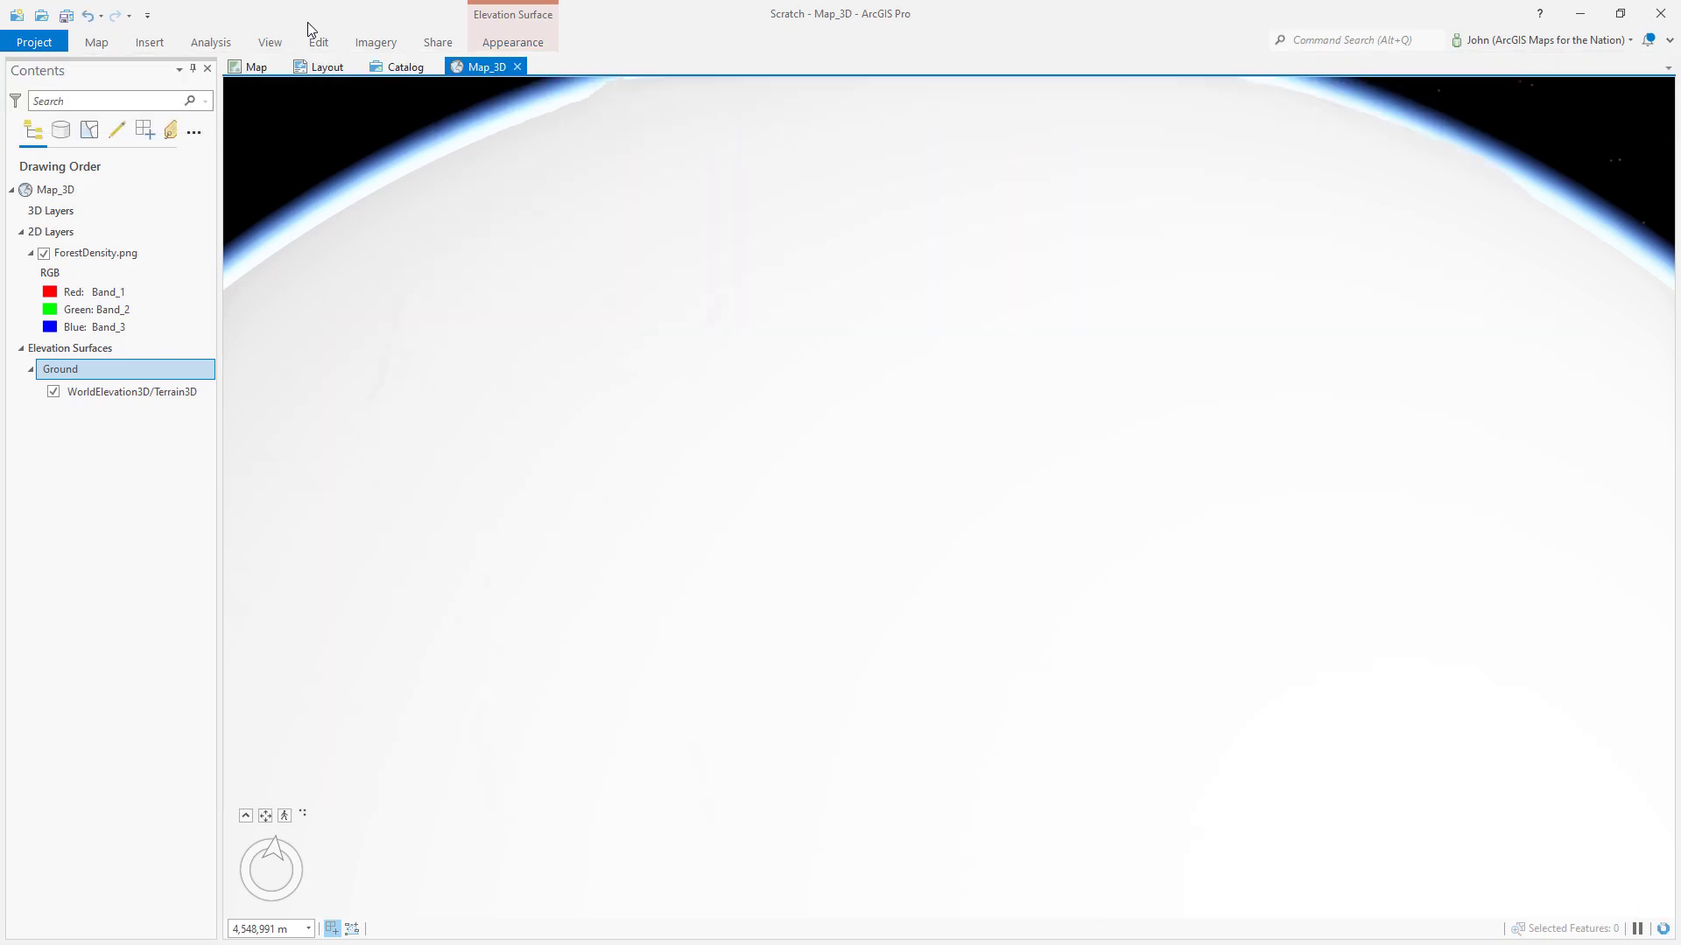
Step: Examine the exaggerated terrain under the forest map, up close in the Southwest and across the whole country
scroll(437, 370, up, 3)
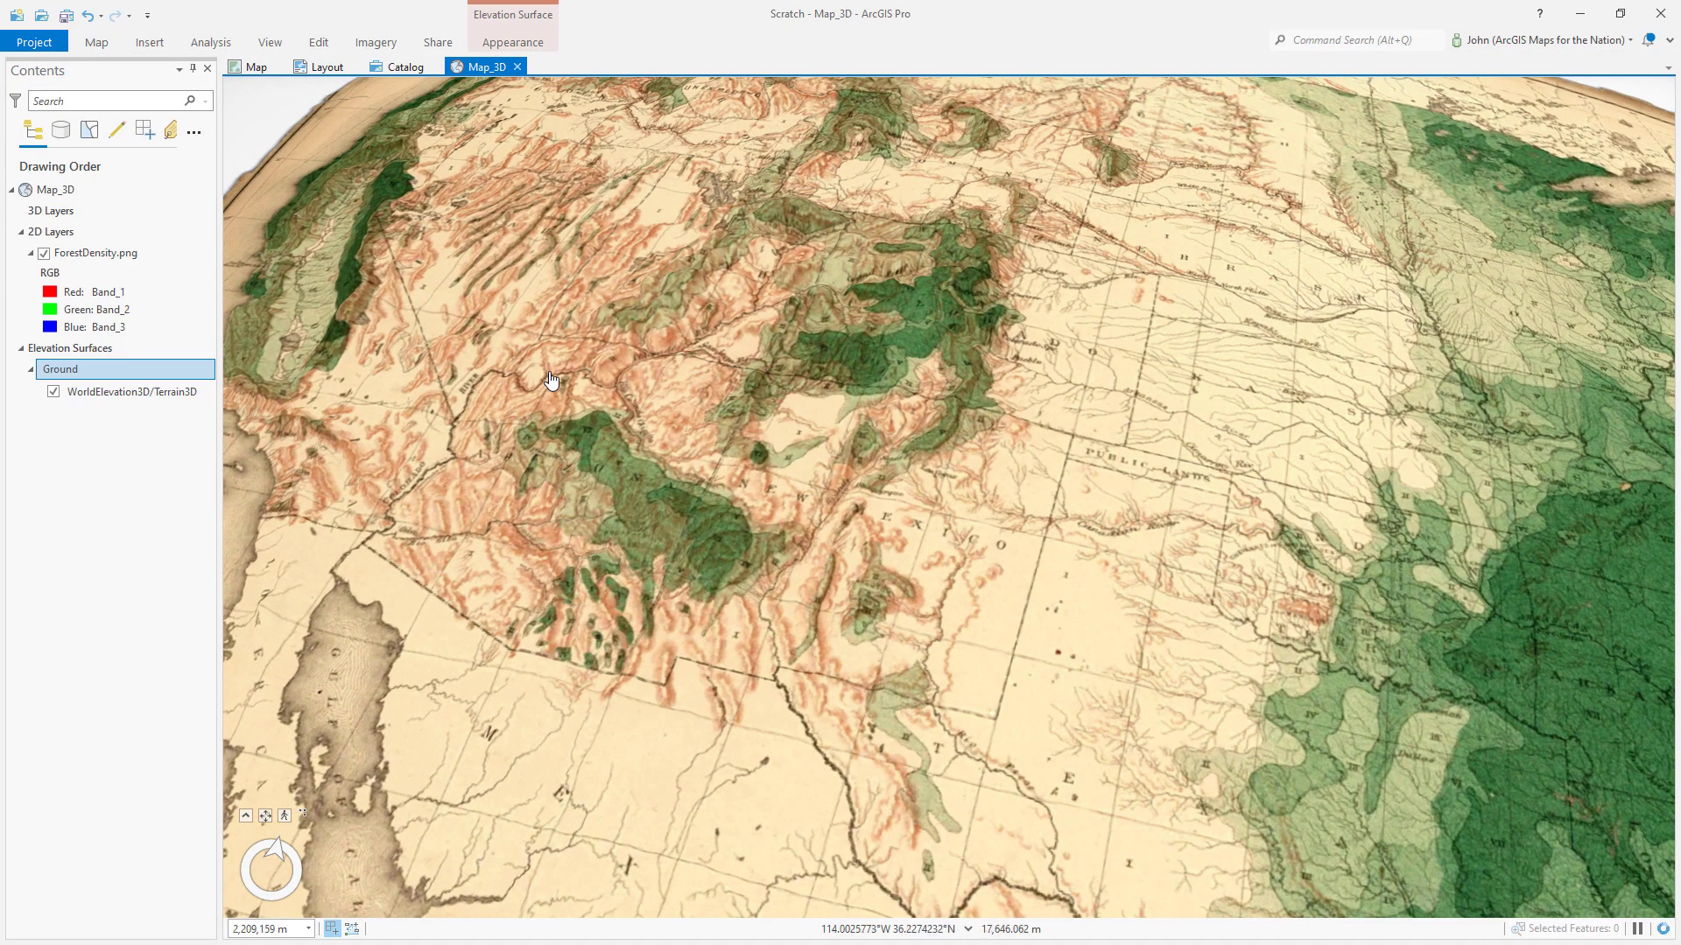
scroll(549, 372, up, 2)
scroll(545, 323, up, 2)
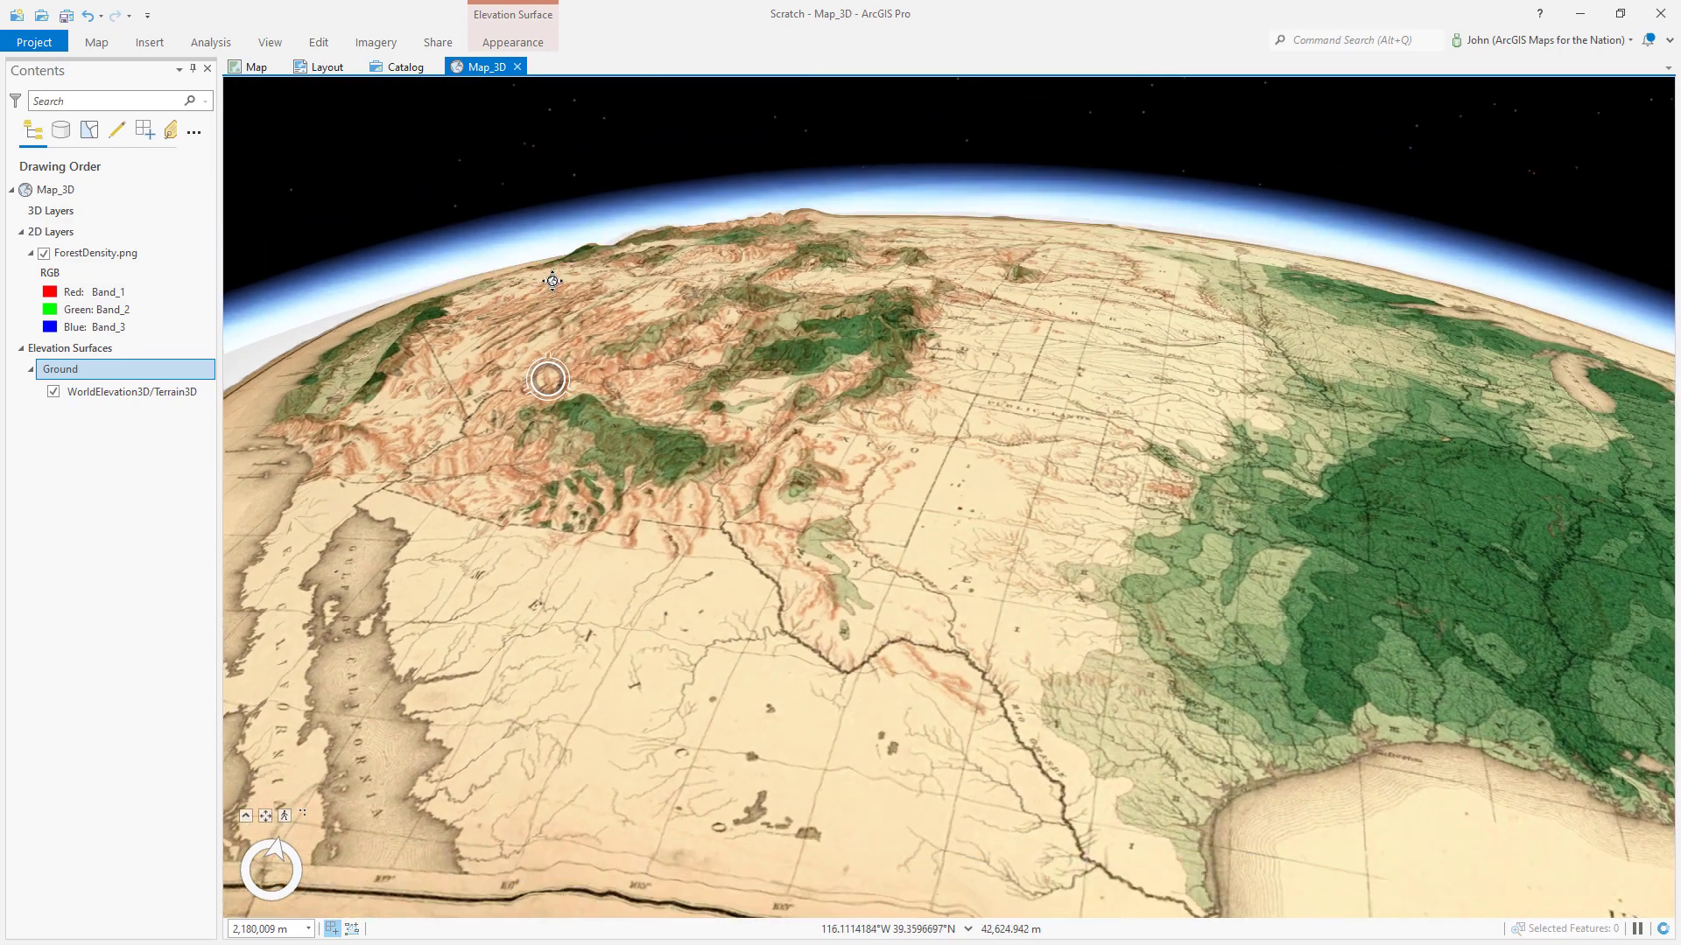
drag(938, 415, 855, 552)
scroll(855, 551, down, 4)
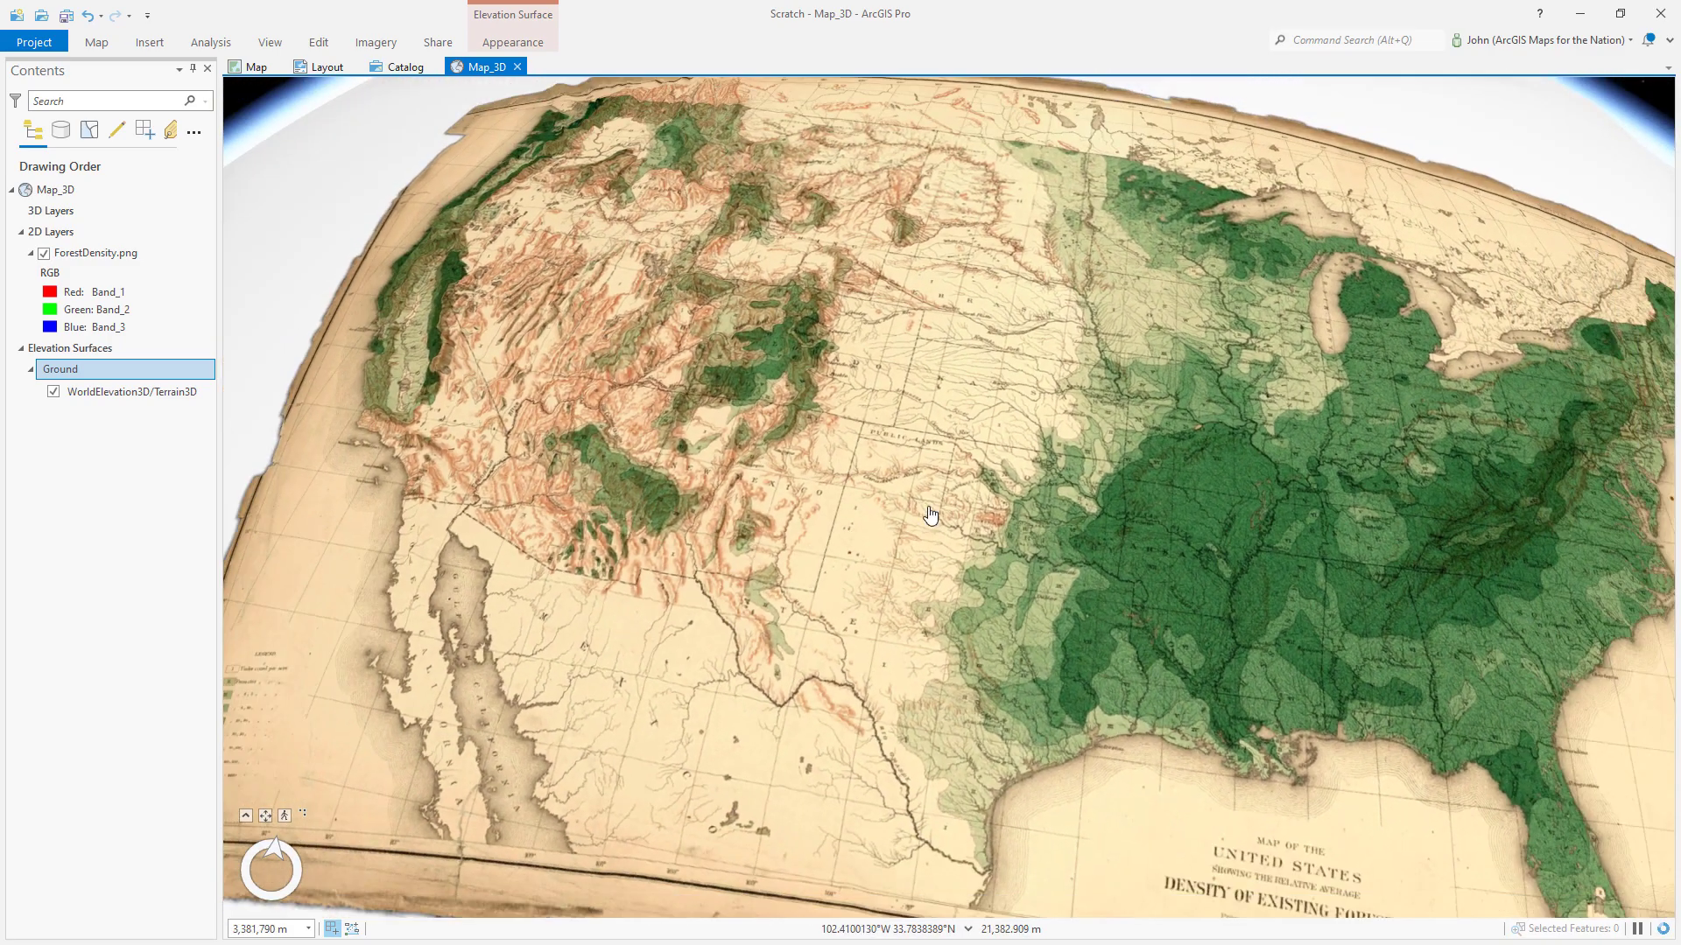
drag(1020, 474, 797, 451)
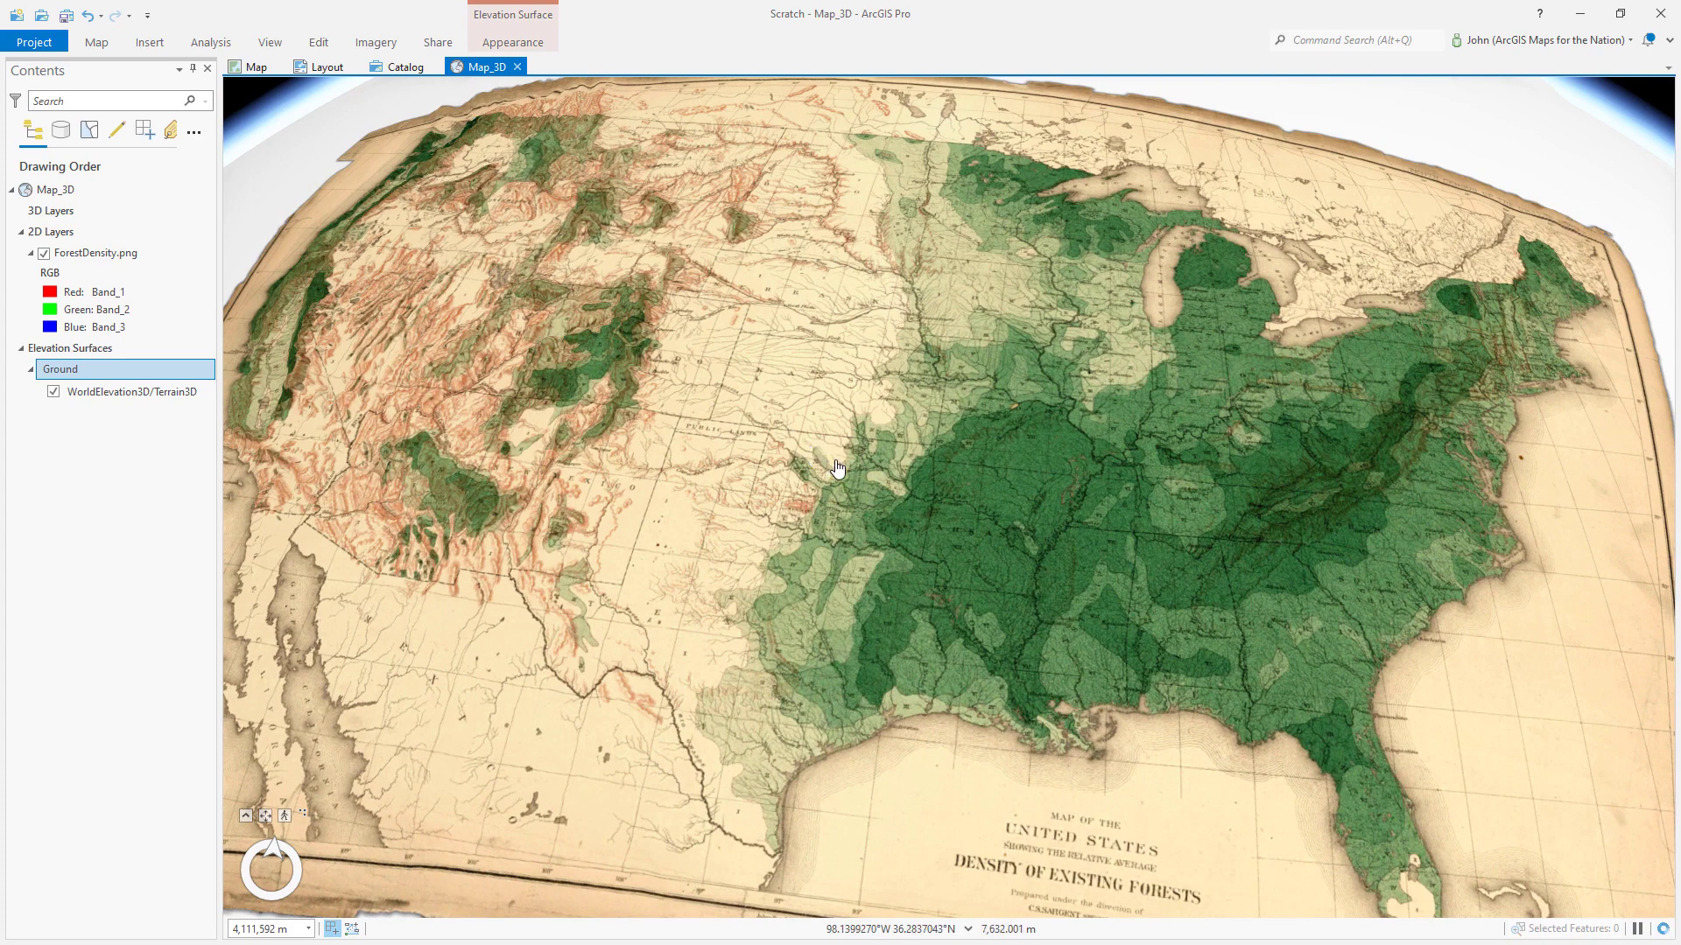
drag(836, 470, 878, 513)
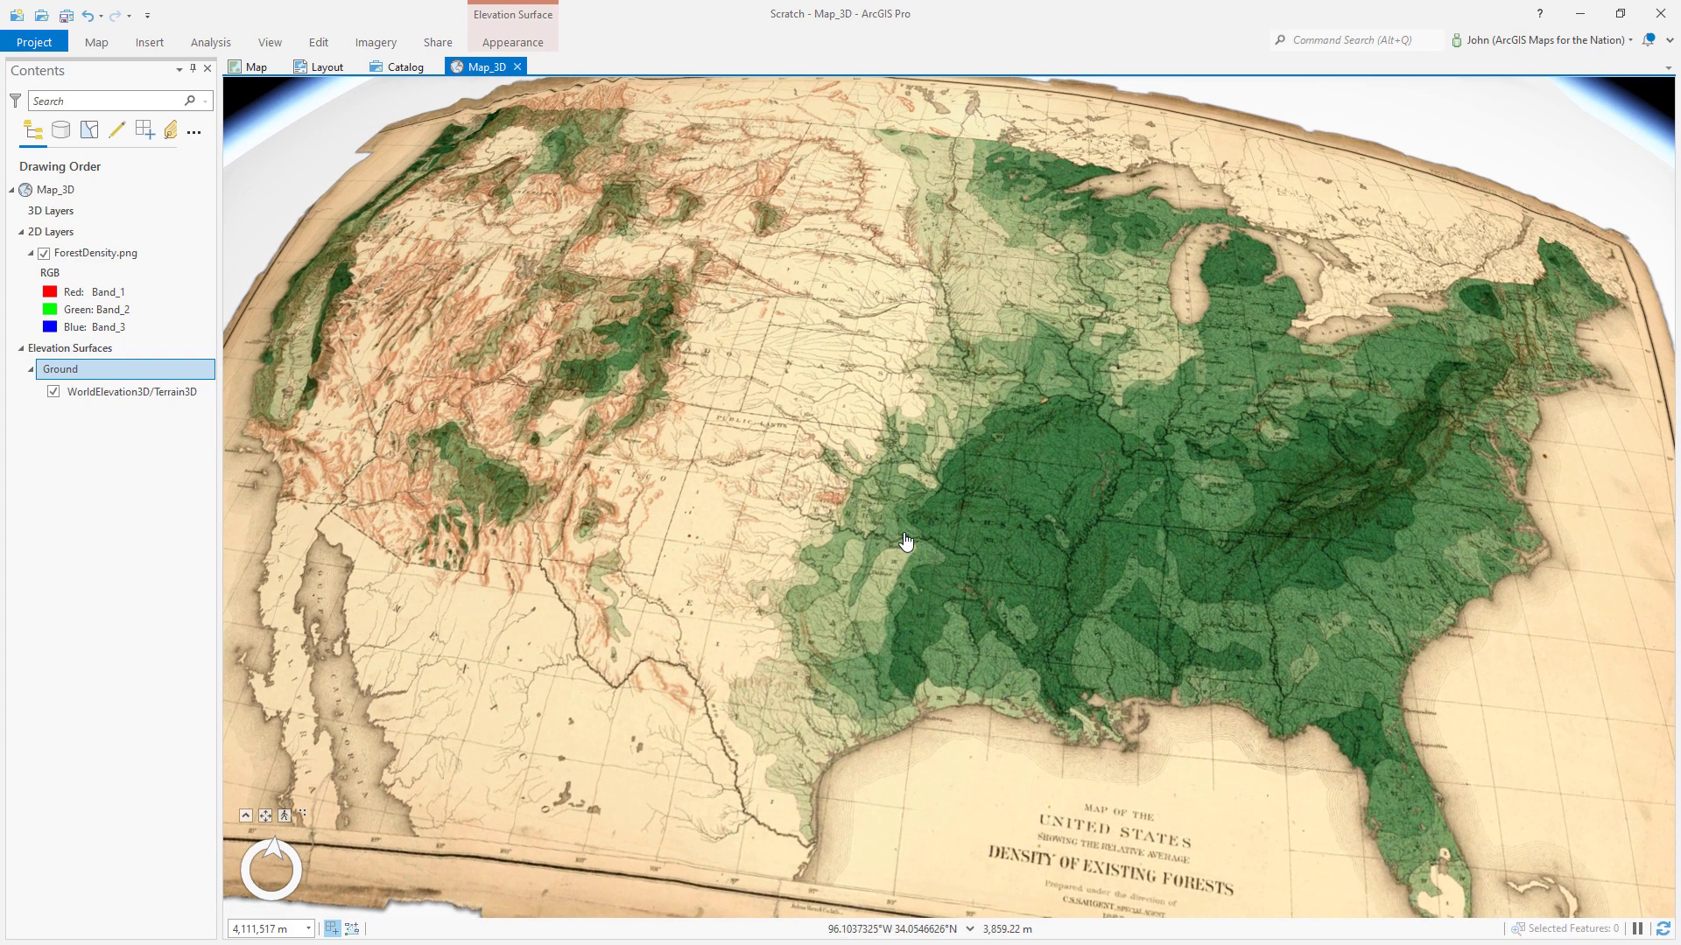
scroll(899, 530, up, 2)
scroll(894, 565, down, 3)
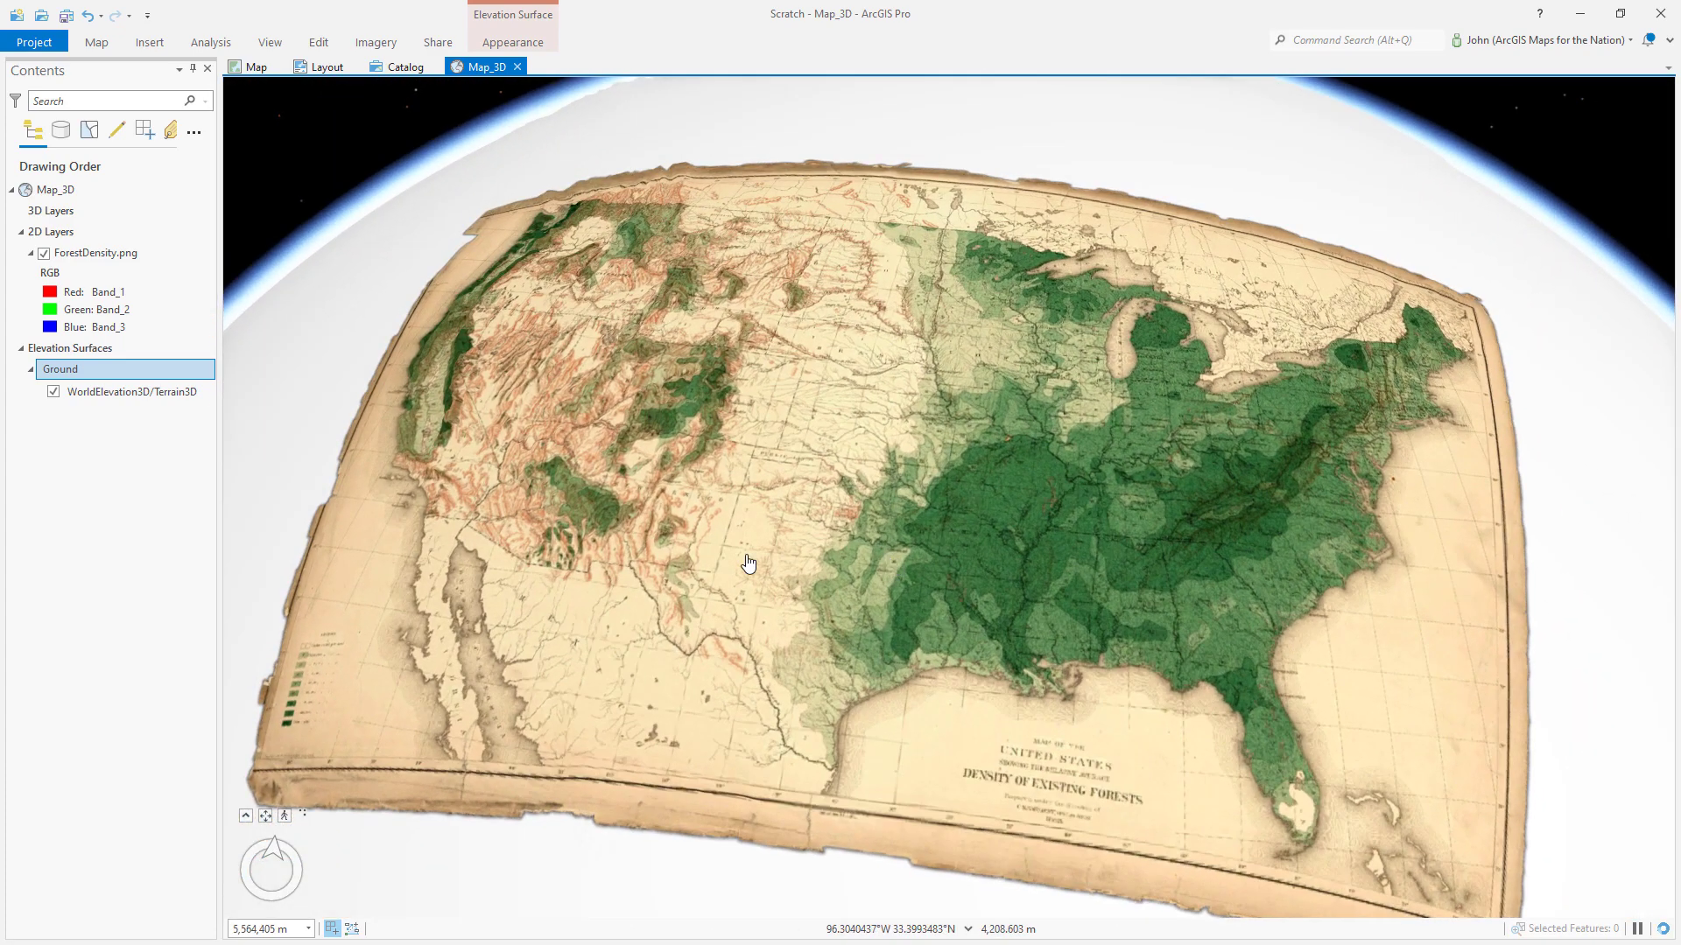
Step: Search ArcGIS Online for "conus total carbon" and add the CONUS Total Forest Carbon 2018 imagery layer to the scene
right_click(80, 191)
click(130, 204)
click(301, 364)
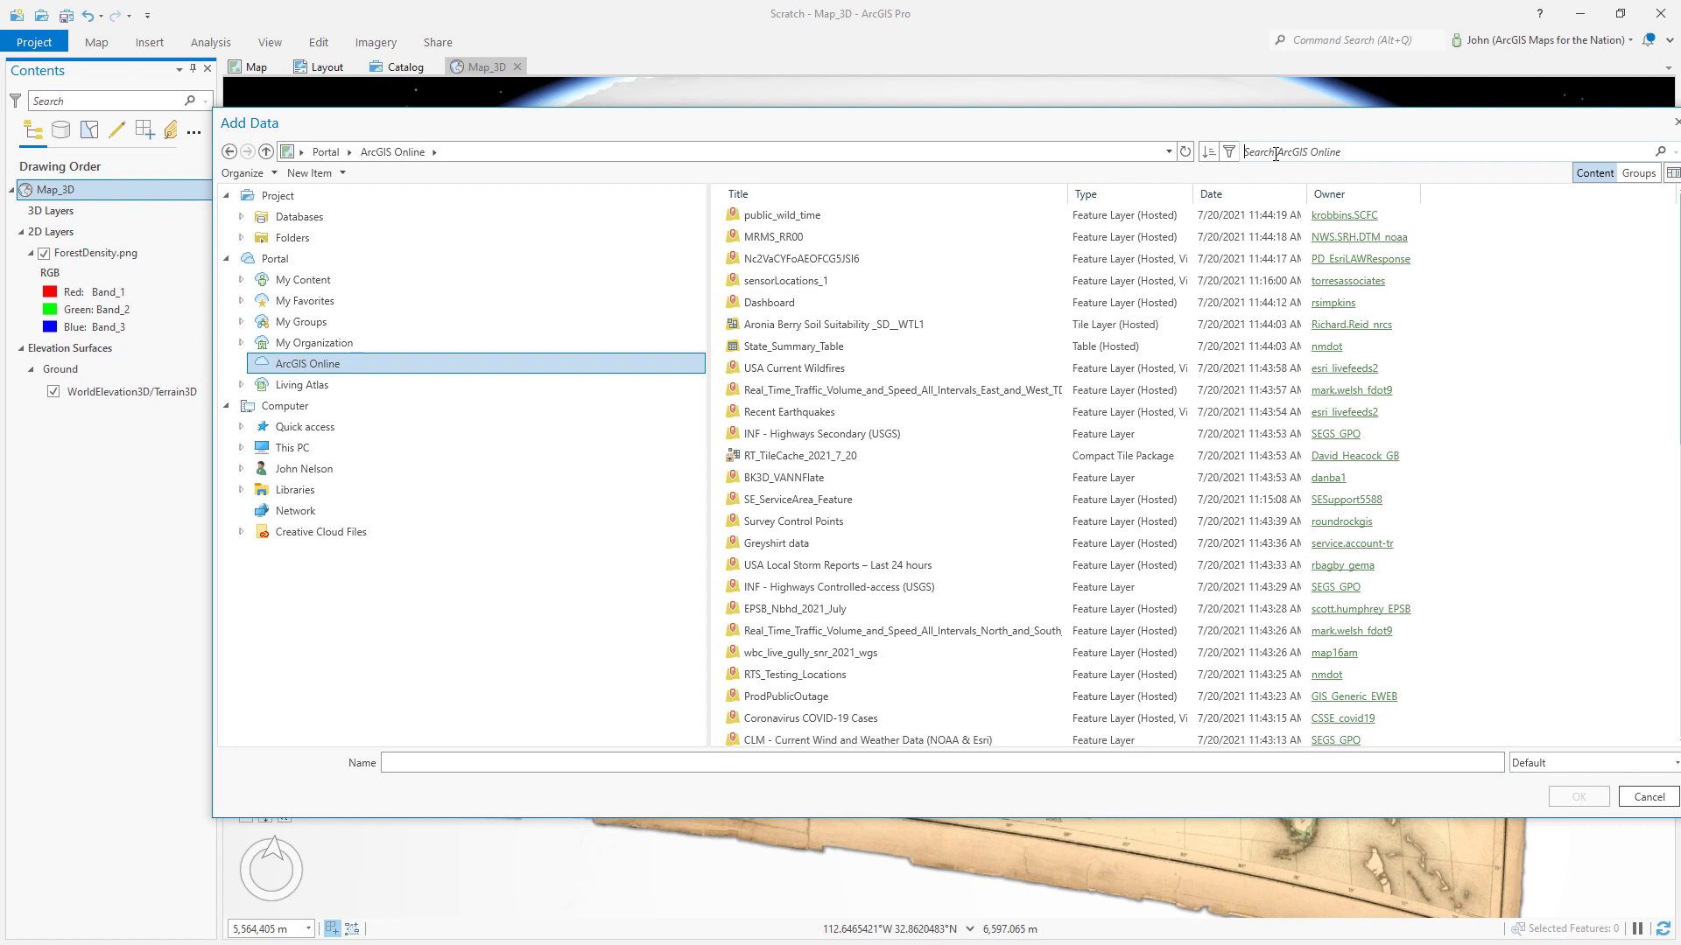
text(conus)
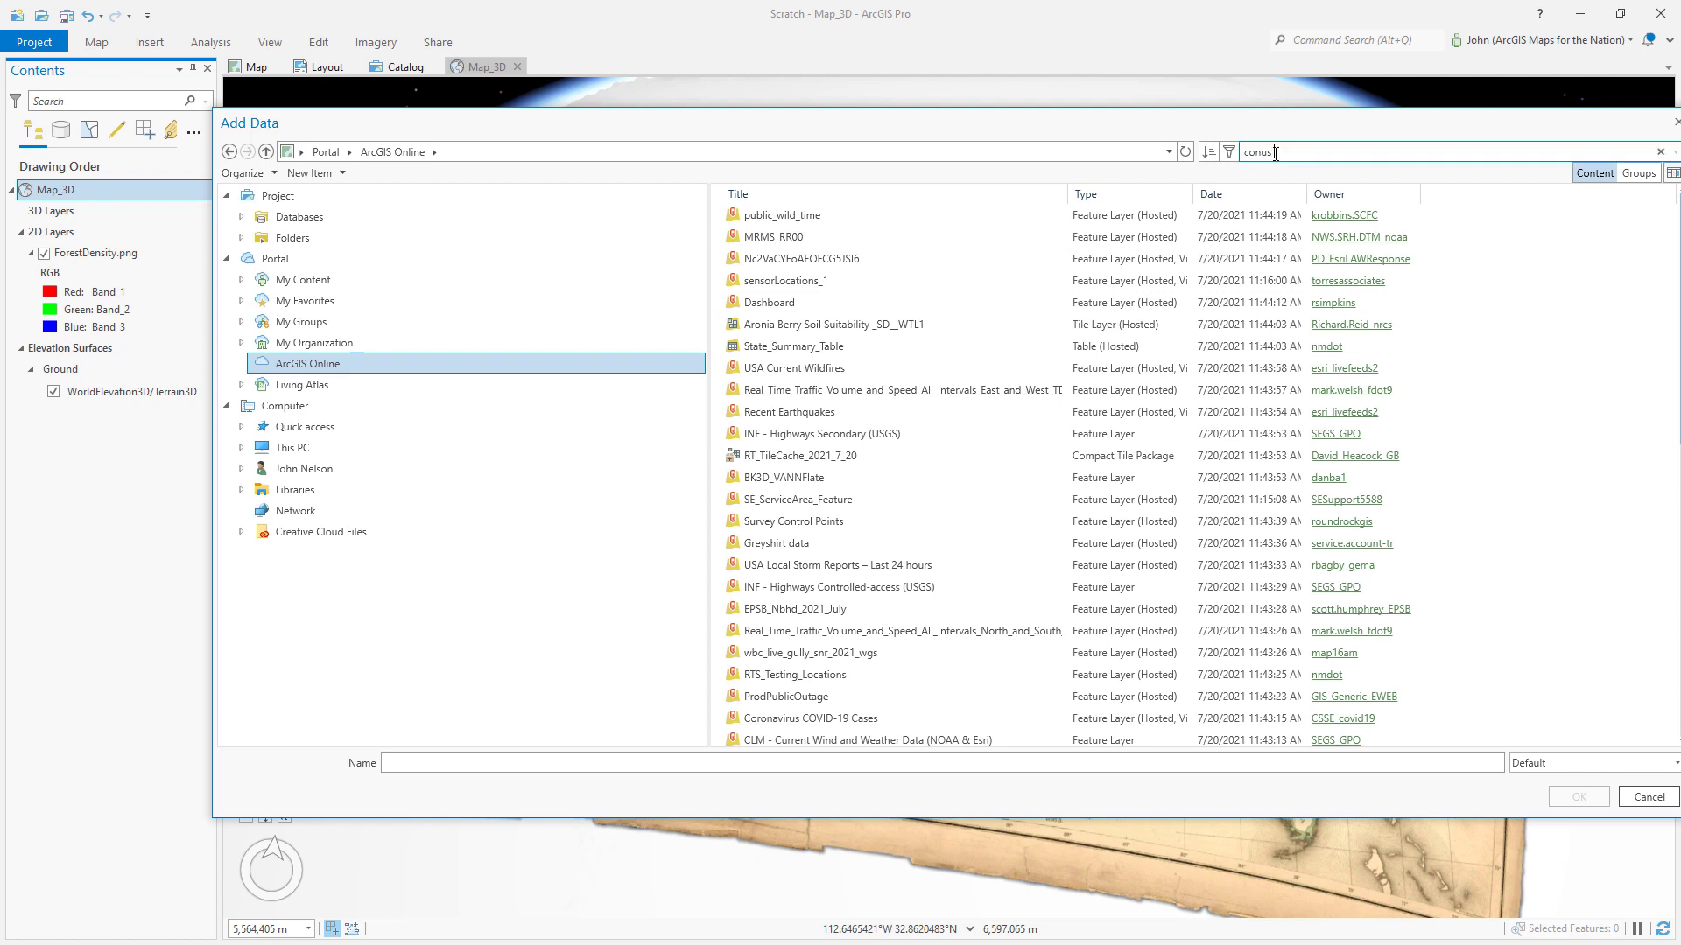
text( total carbon)
key(Return)
click(773, 238)
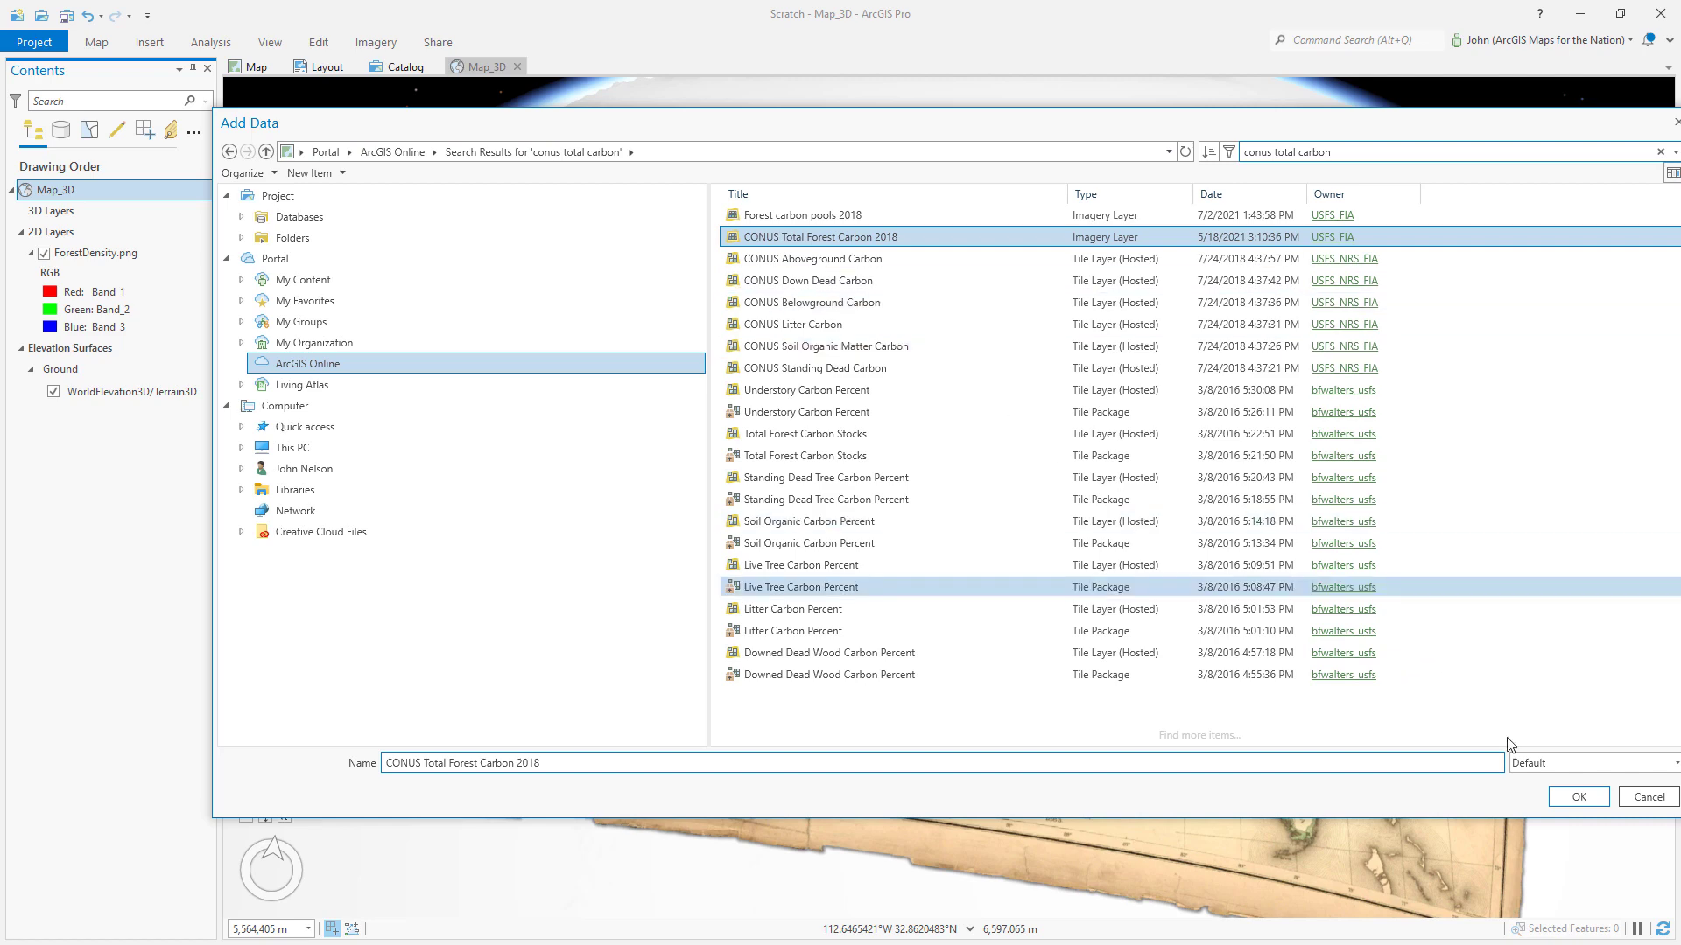
click(1578, 796)
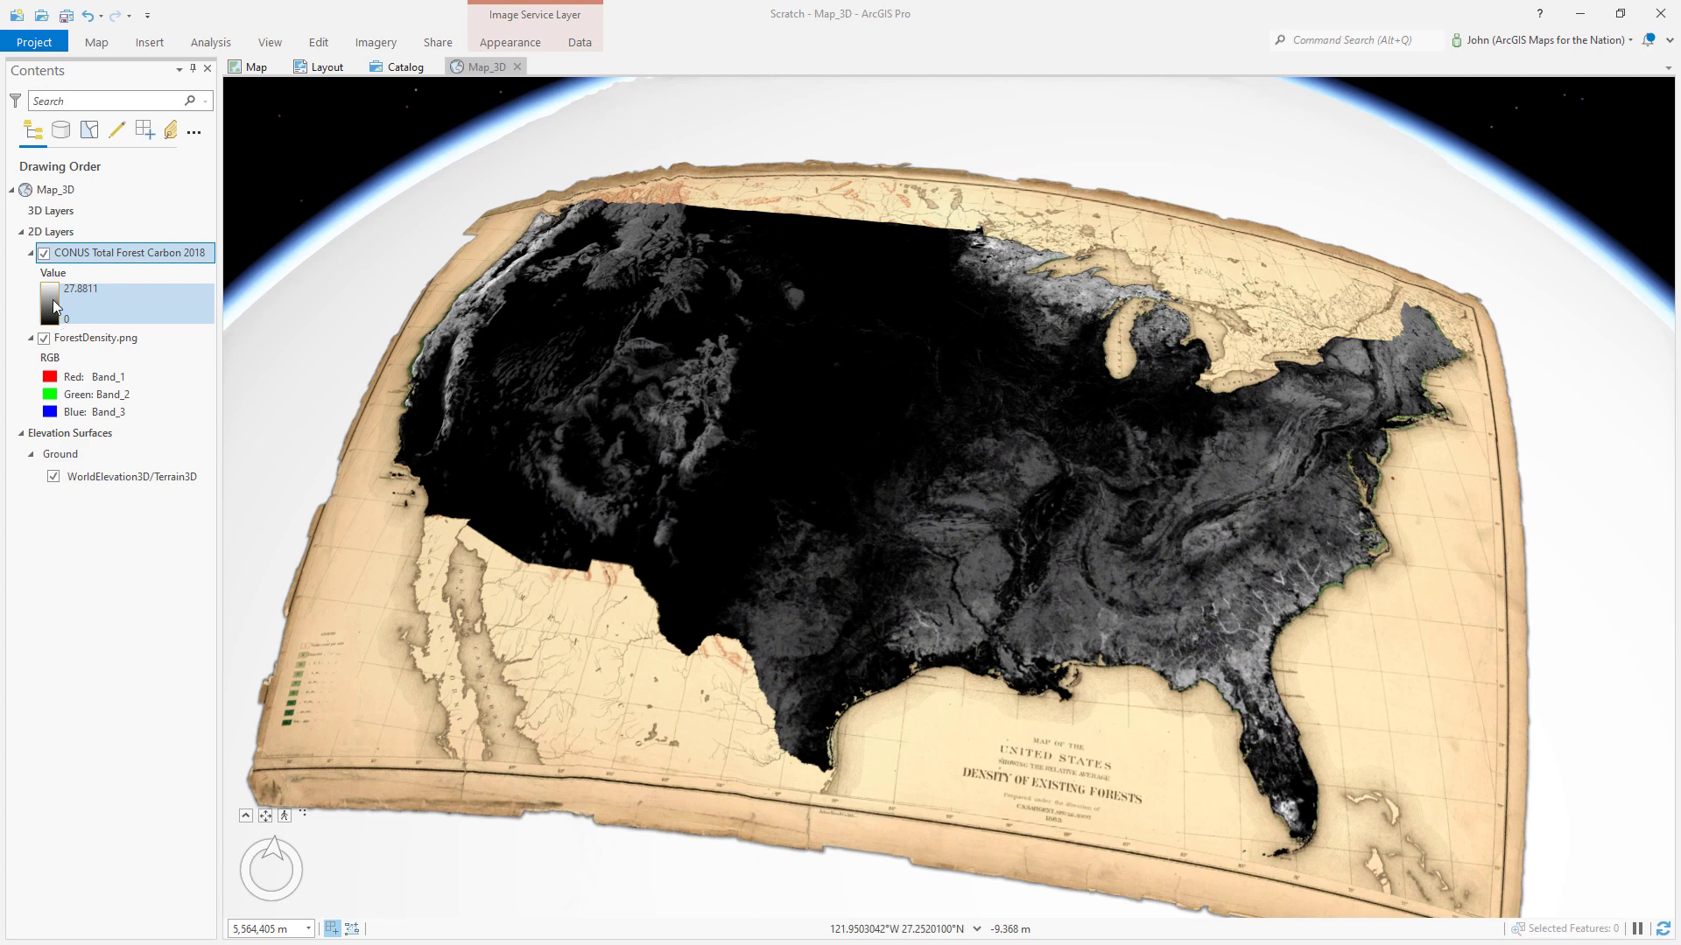
Step: Turn off the WorldElevation3D/Terrain3D source and move the CONUS Total Forest Carbon 2018 layer into the Ground elevation surface
click(54, 477)
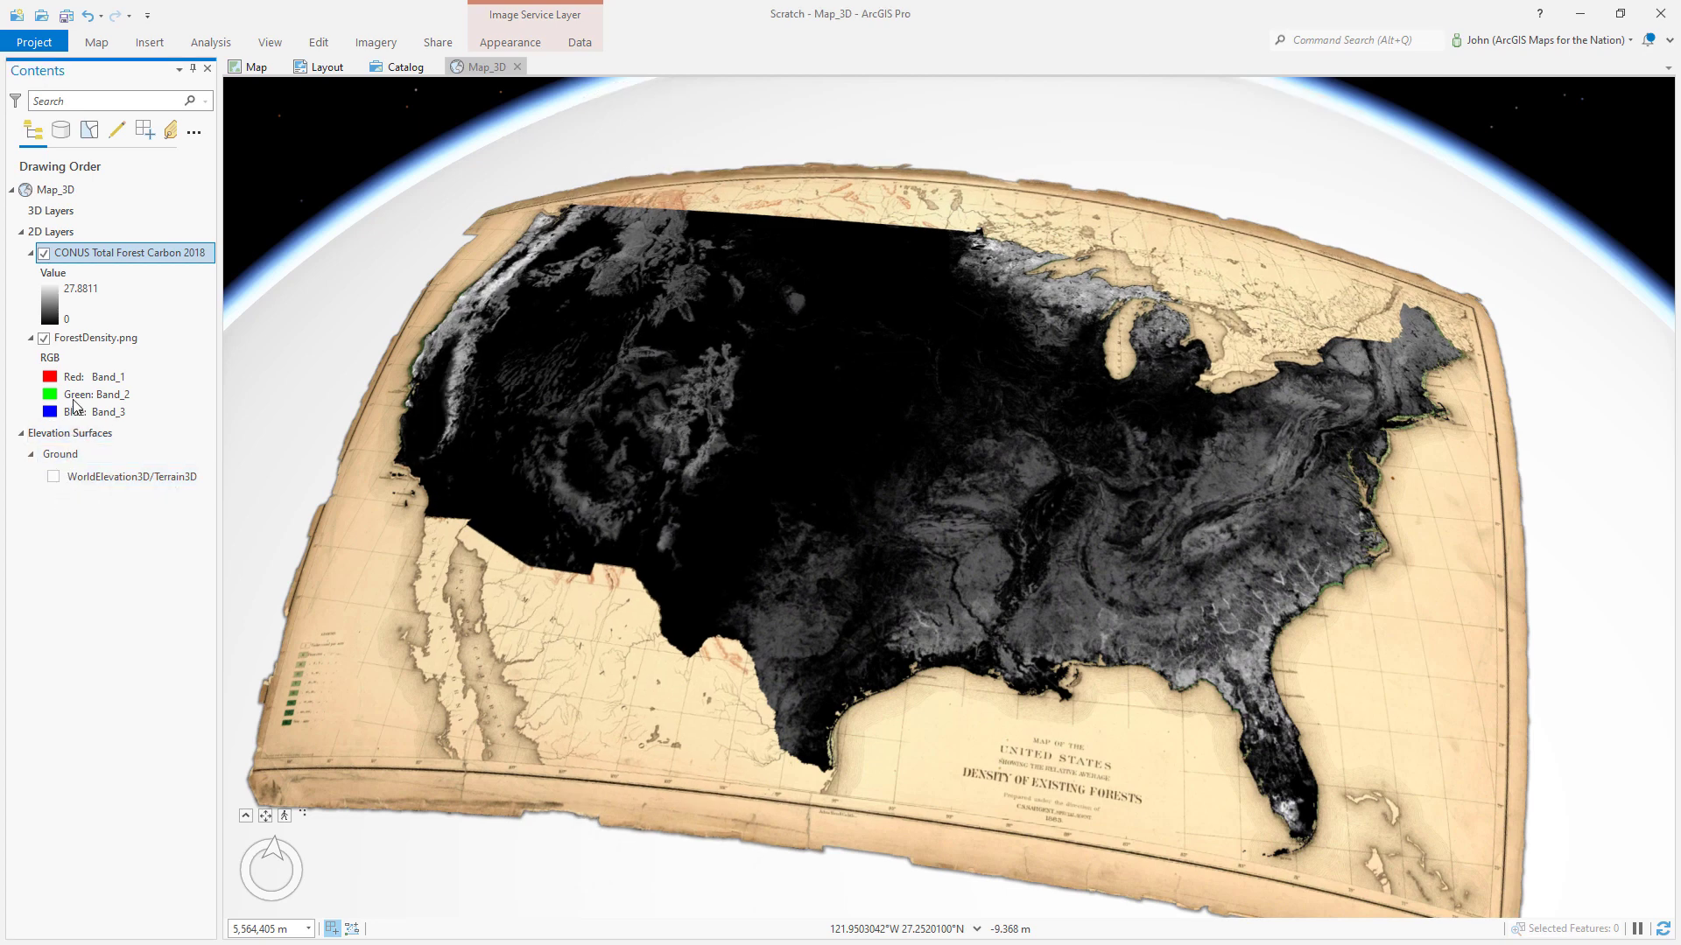
drag(90, 257, 94, 476)
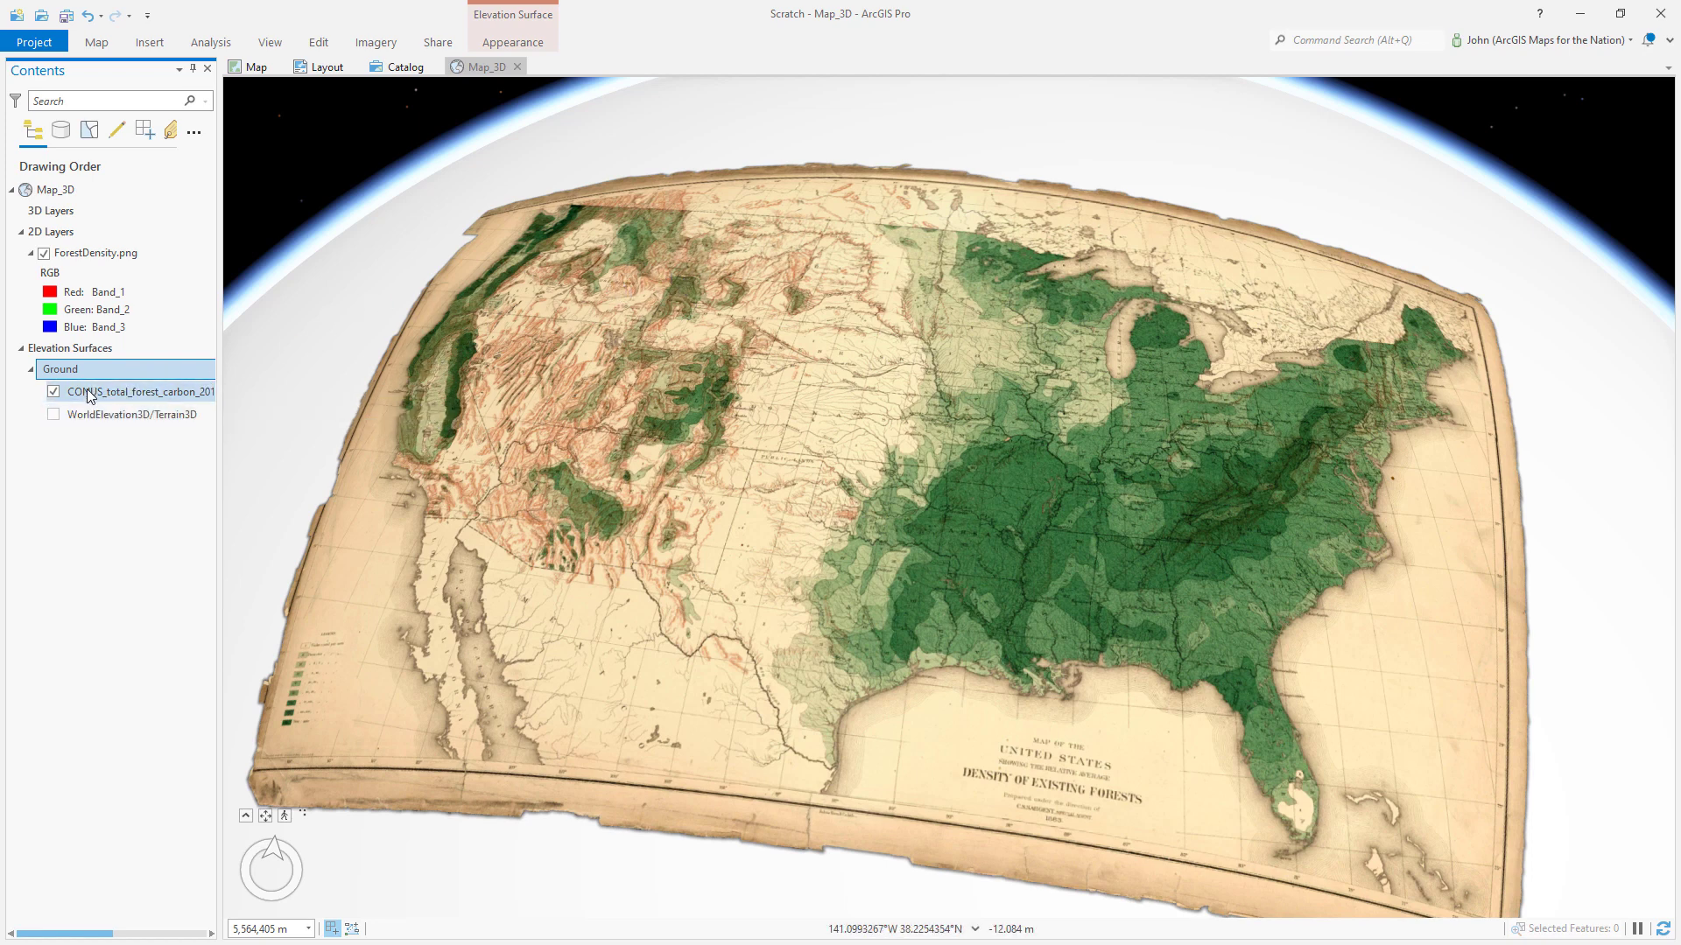
Step: Increase the Ground surface's vertical exaggeration so the forest carbon values stand out as relief on the historical map
click(513, 44)
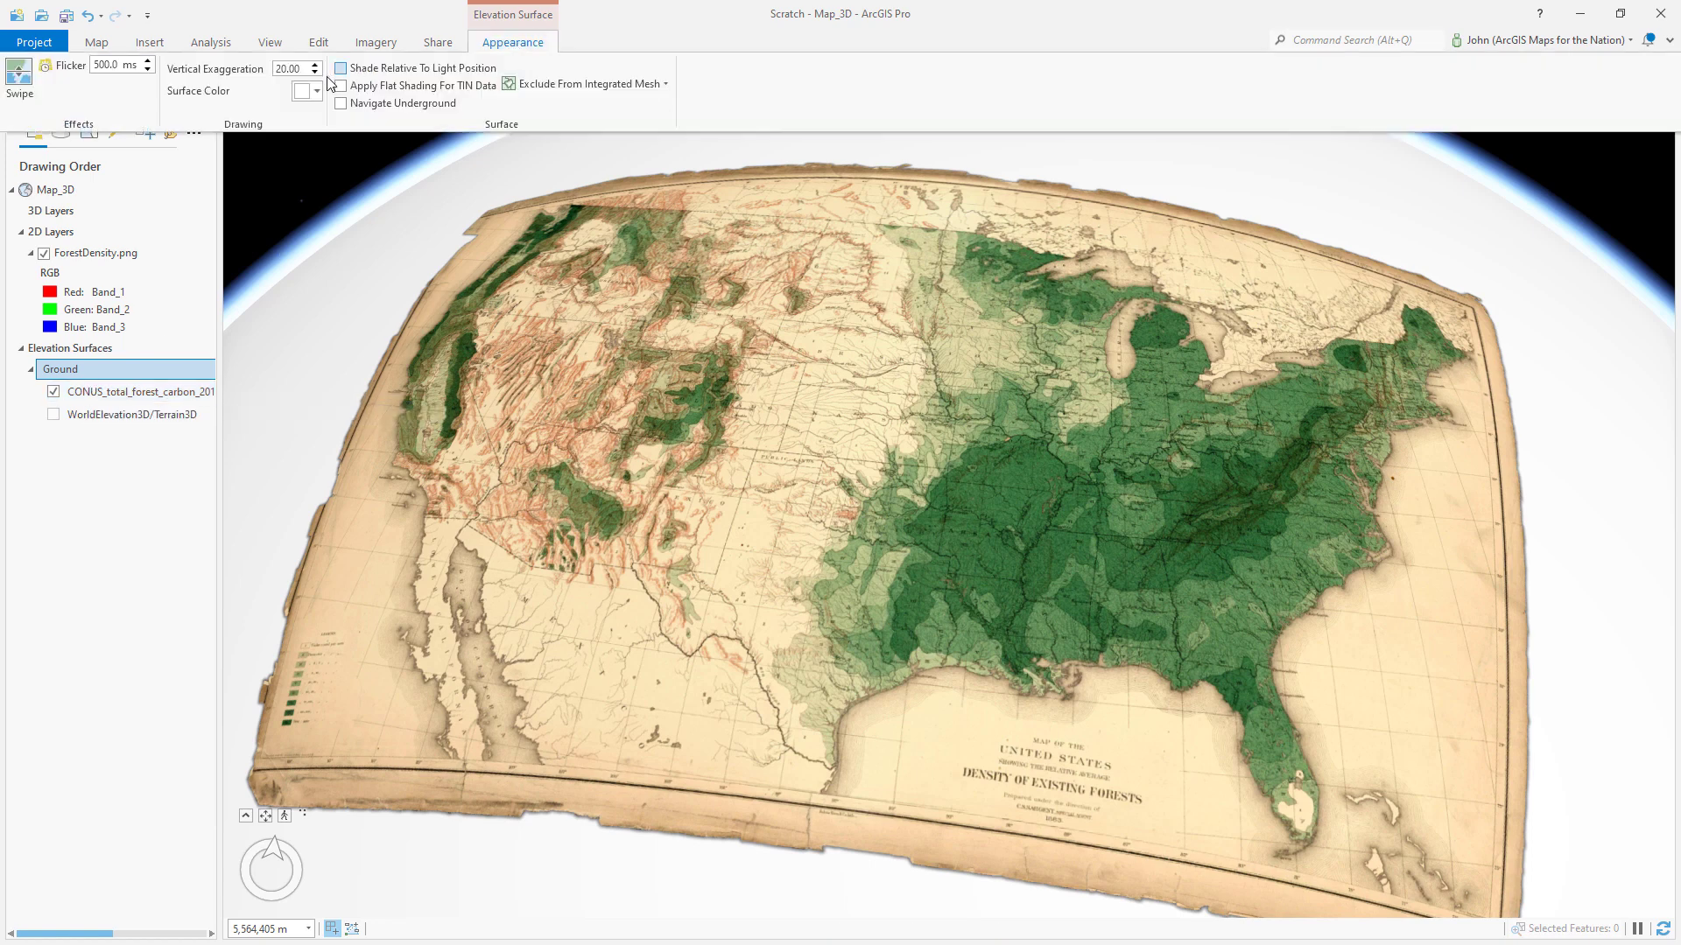
click(280, 68)
click(121, 545)
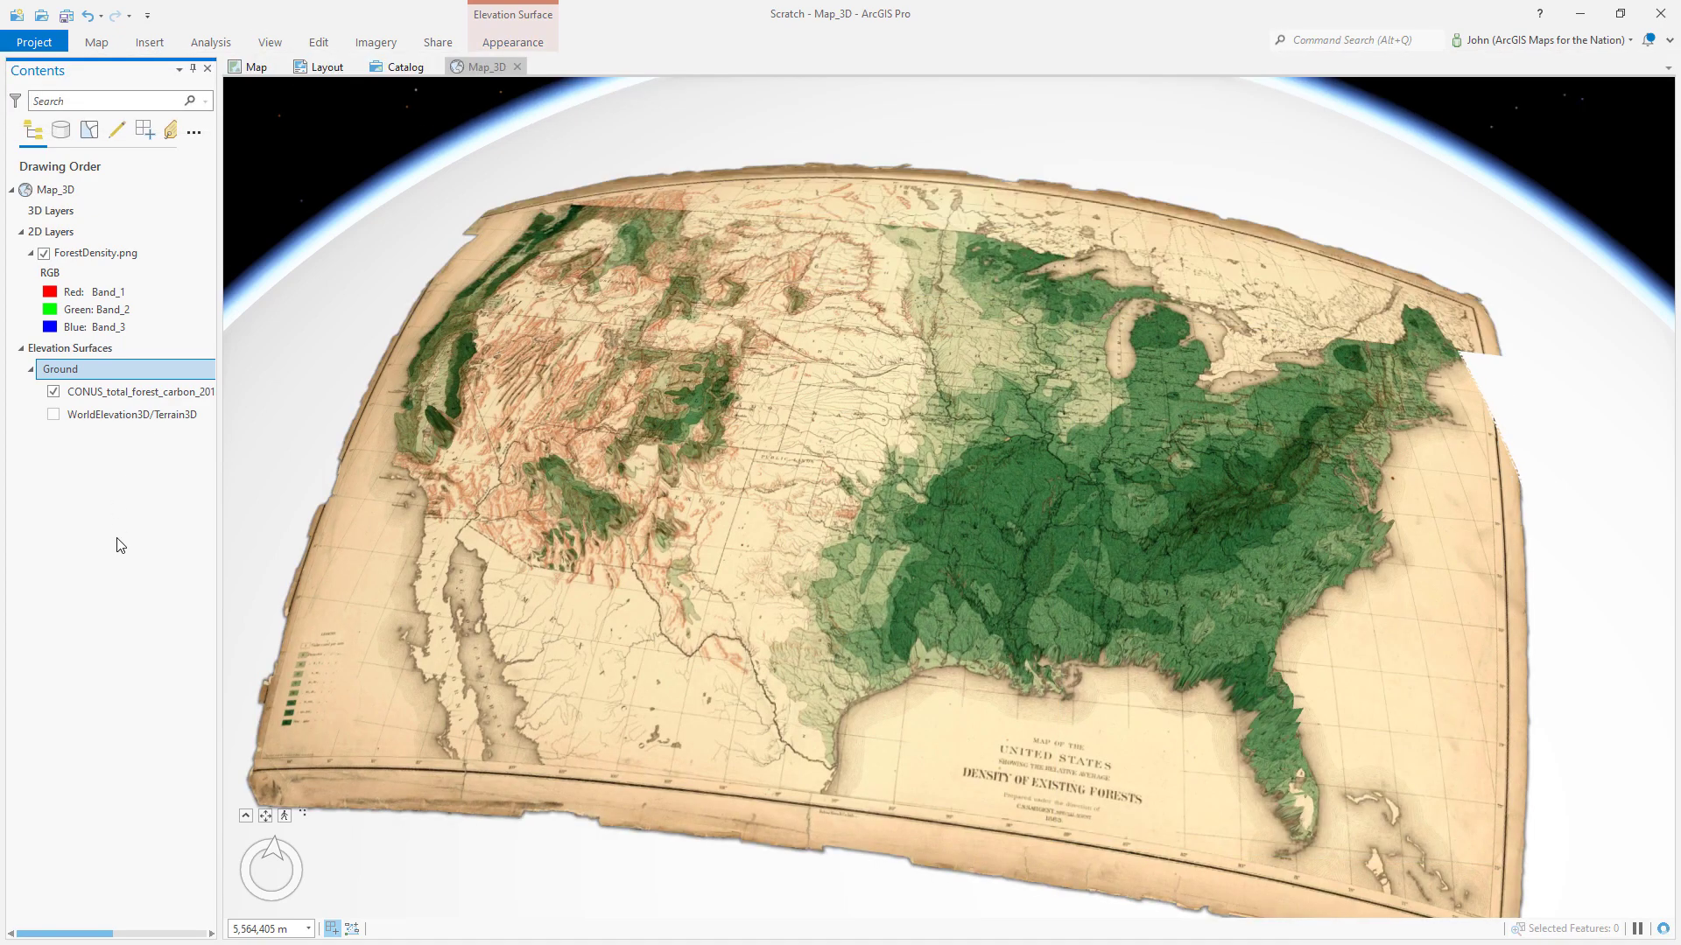
scroll(801, 529, up, 3)
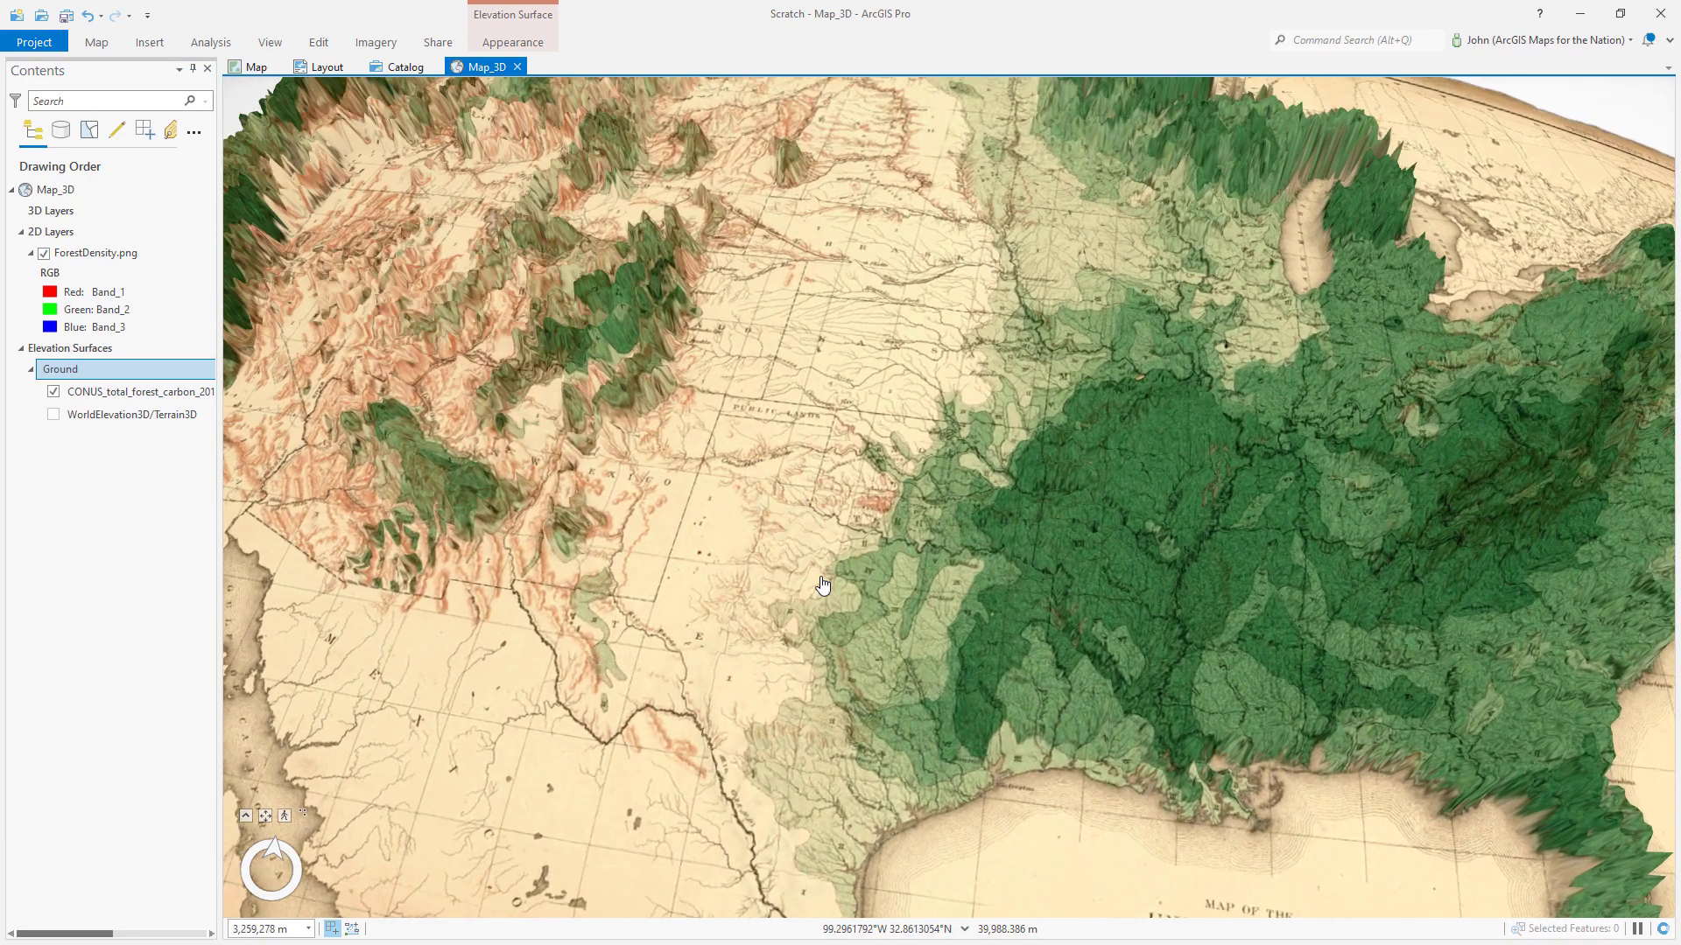
Step: Search Living Atlas for "global background", add the Global Background feature layer to the scene, and place it beneath ForestDensity.png
drag(821, 585, 813, 529)
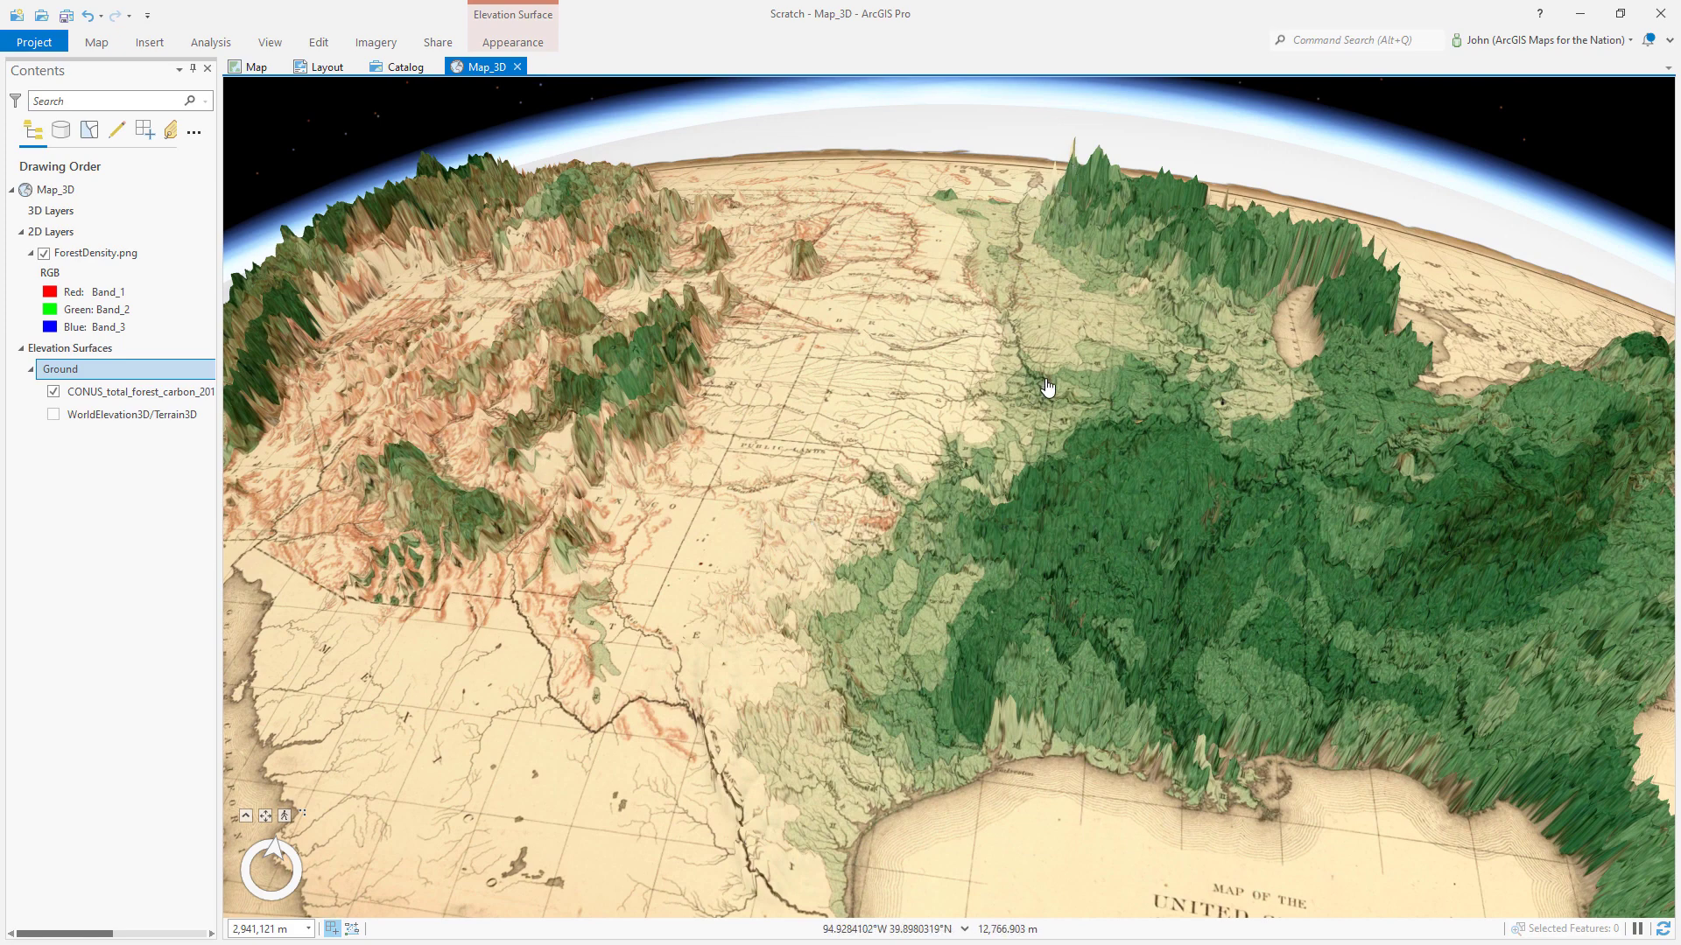
drag(1005, 424, 968, 532)
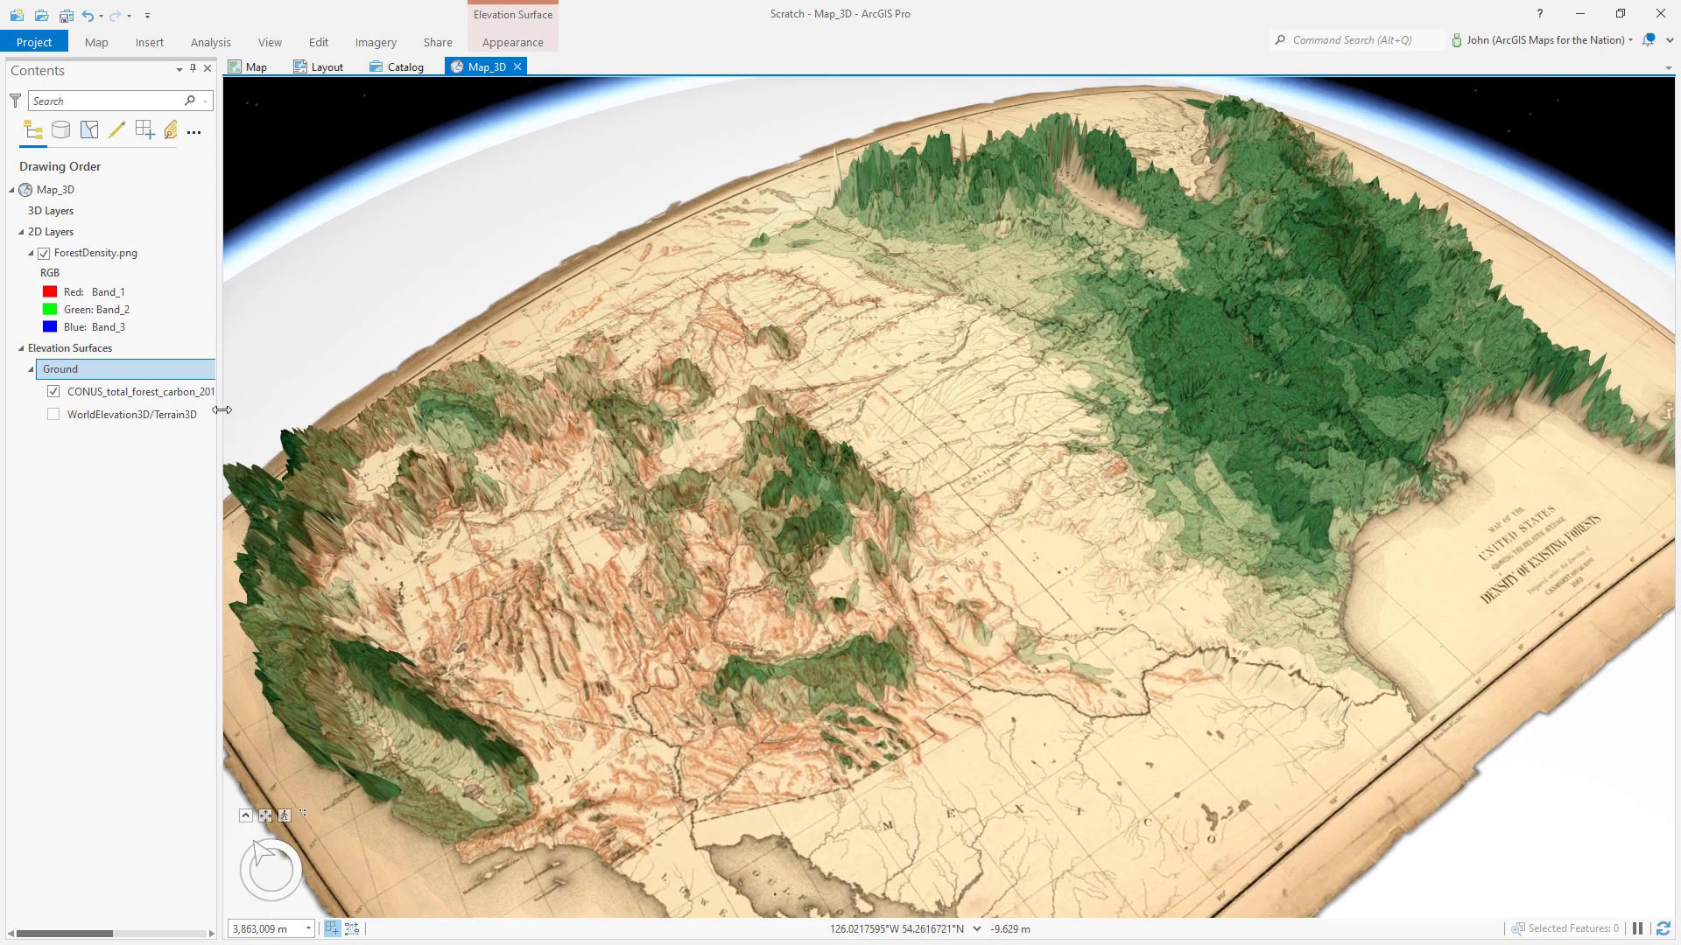
drag(221, 409, 181, 410)
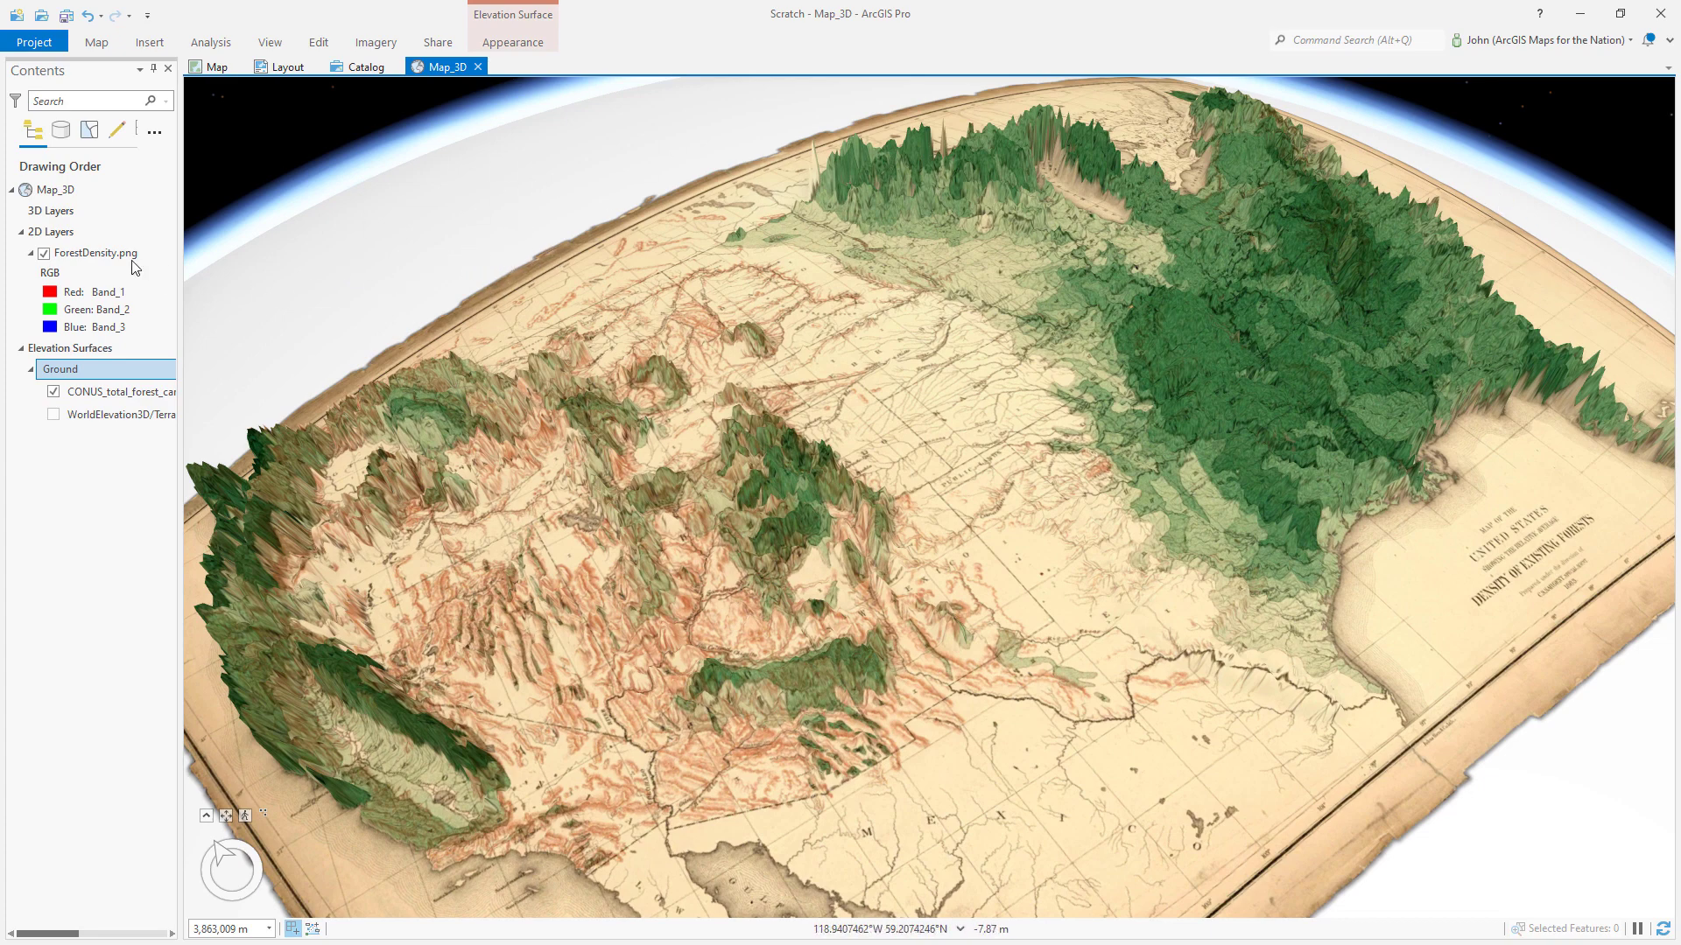
click(79, 192)
right_click(79, 197)
click(105, 210)
click(302, 385)
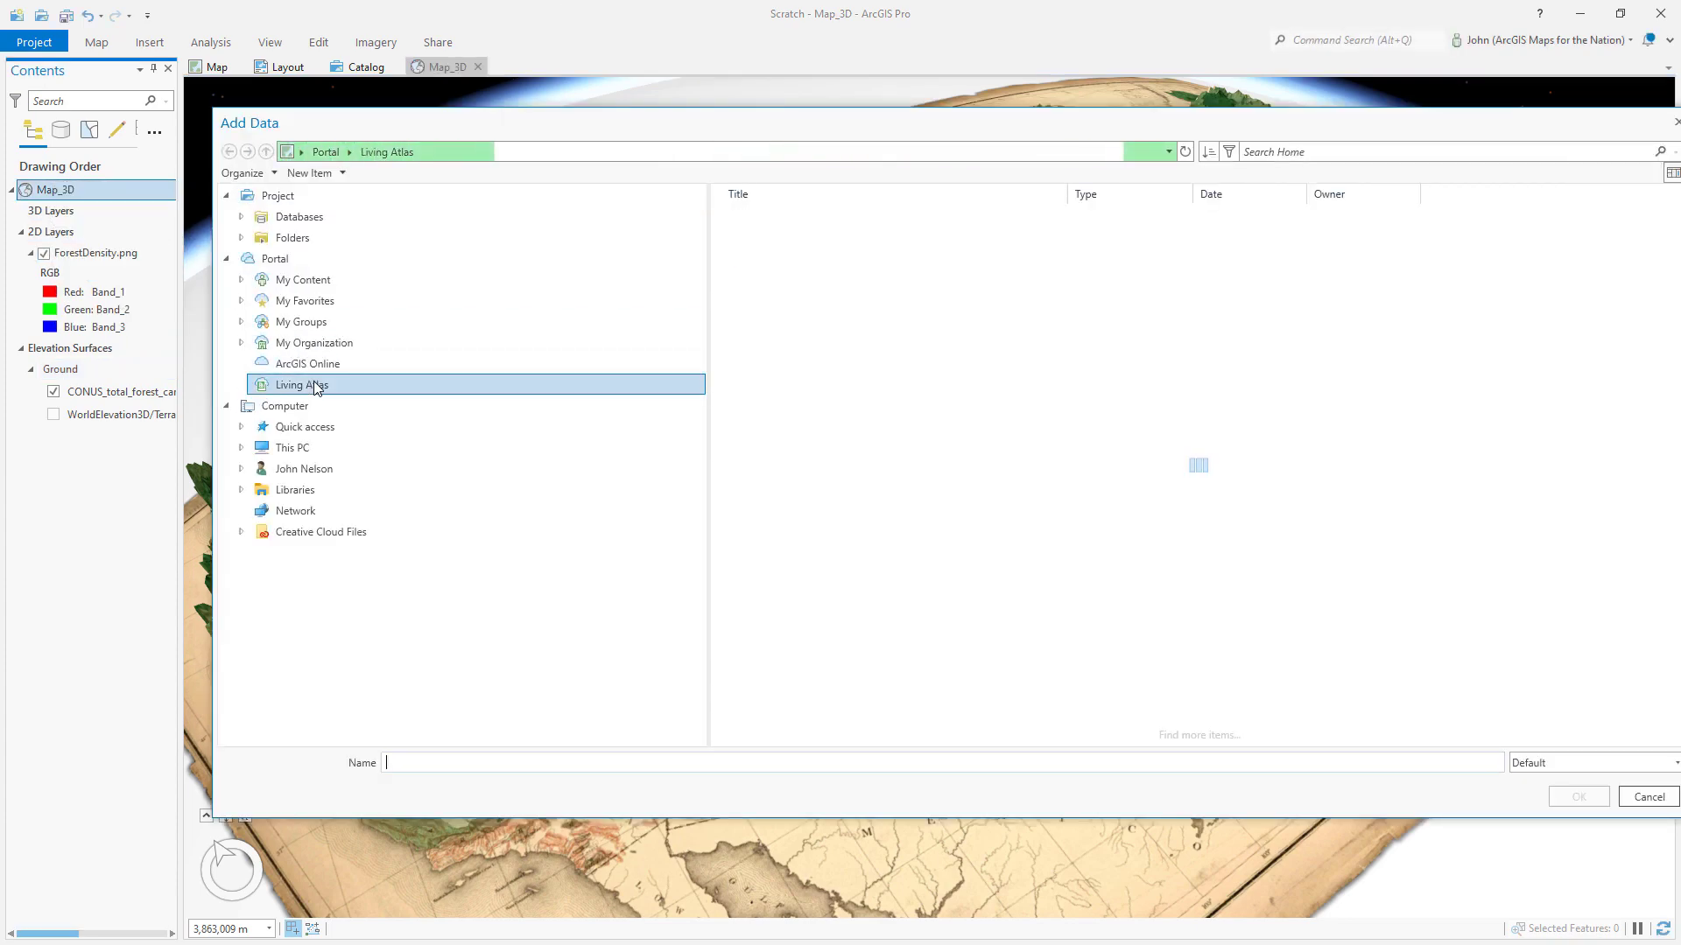
click(1376, 154)
text(global background)
key(Return)
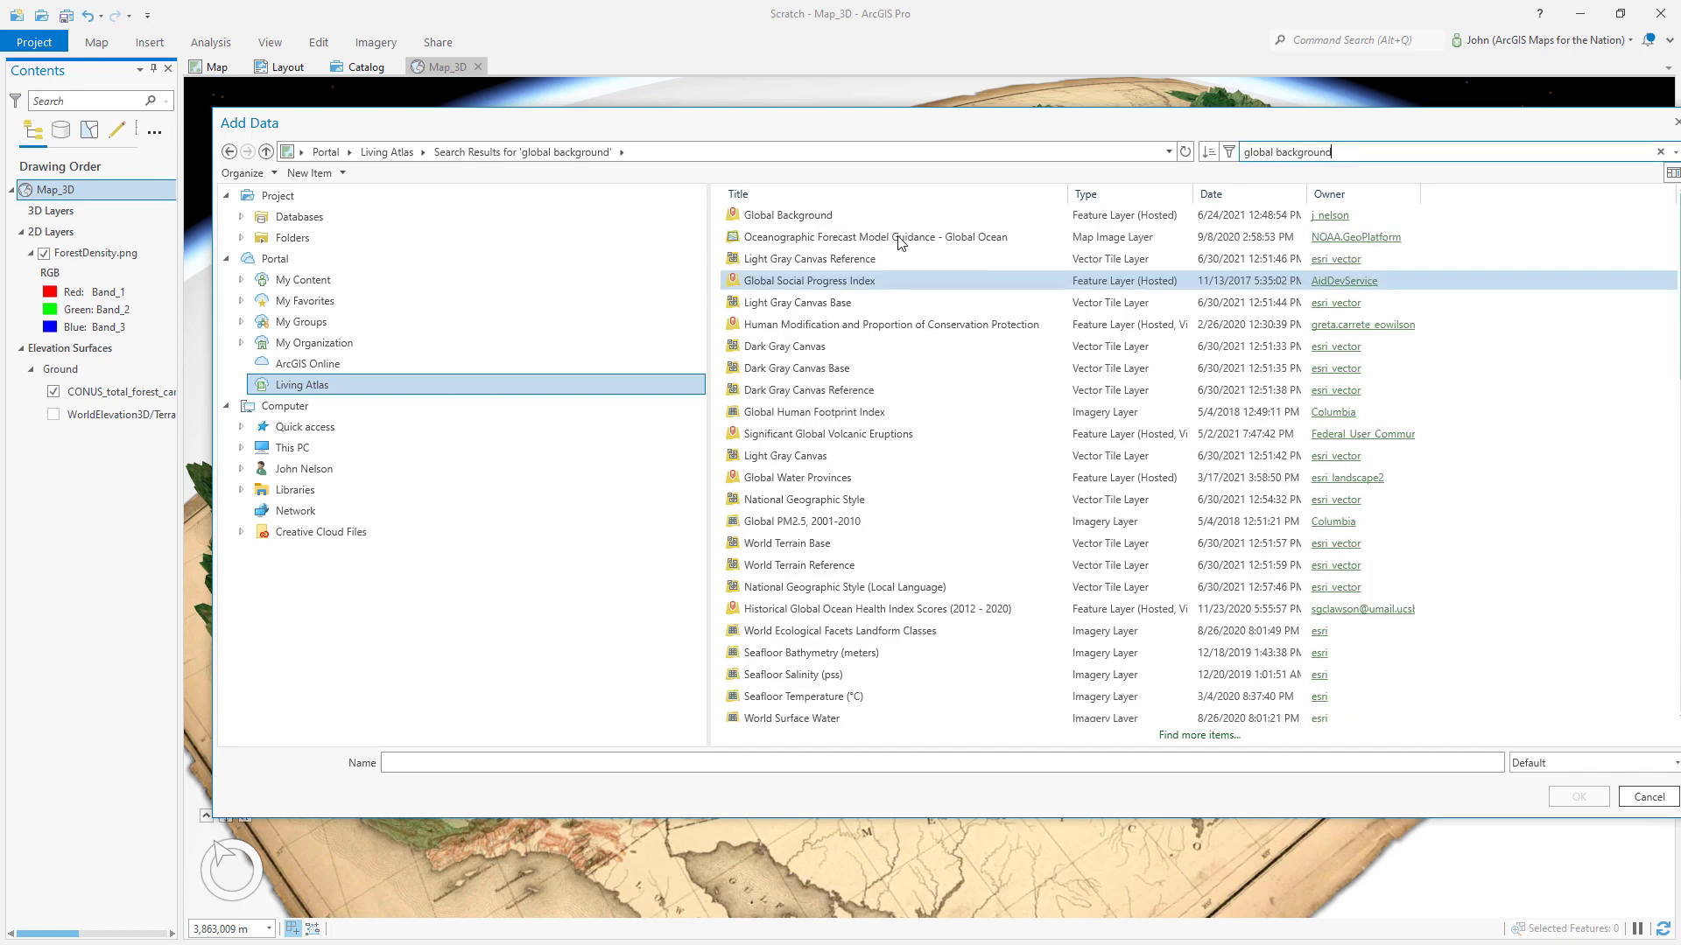
double_click(820, 215)
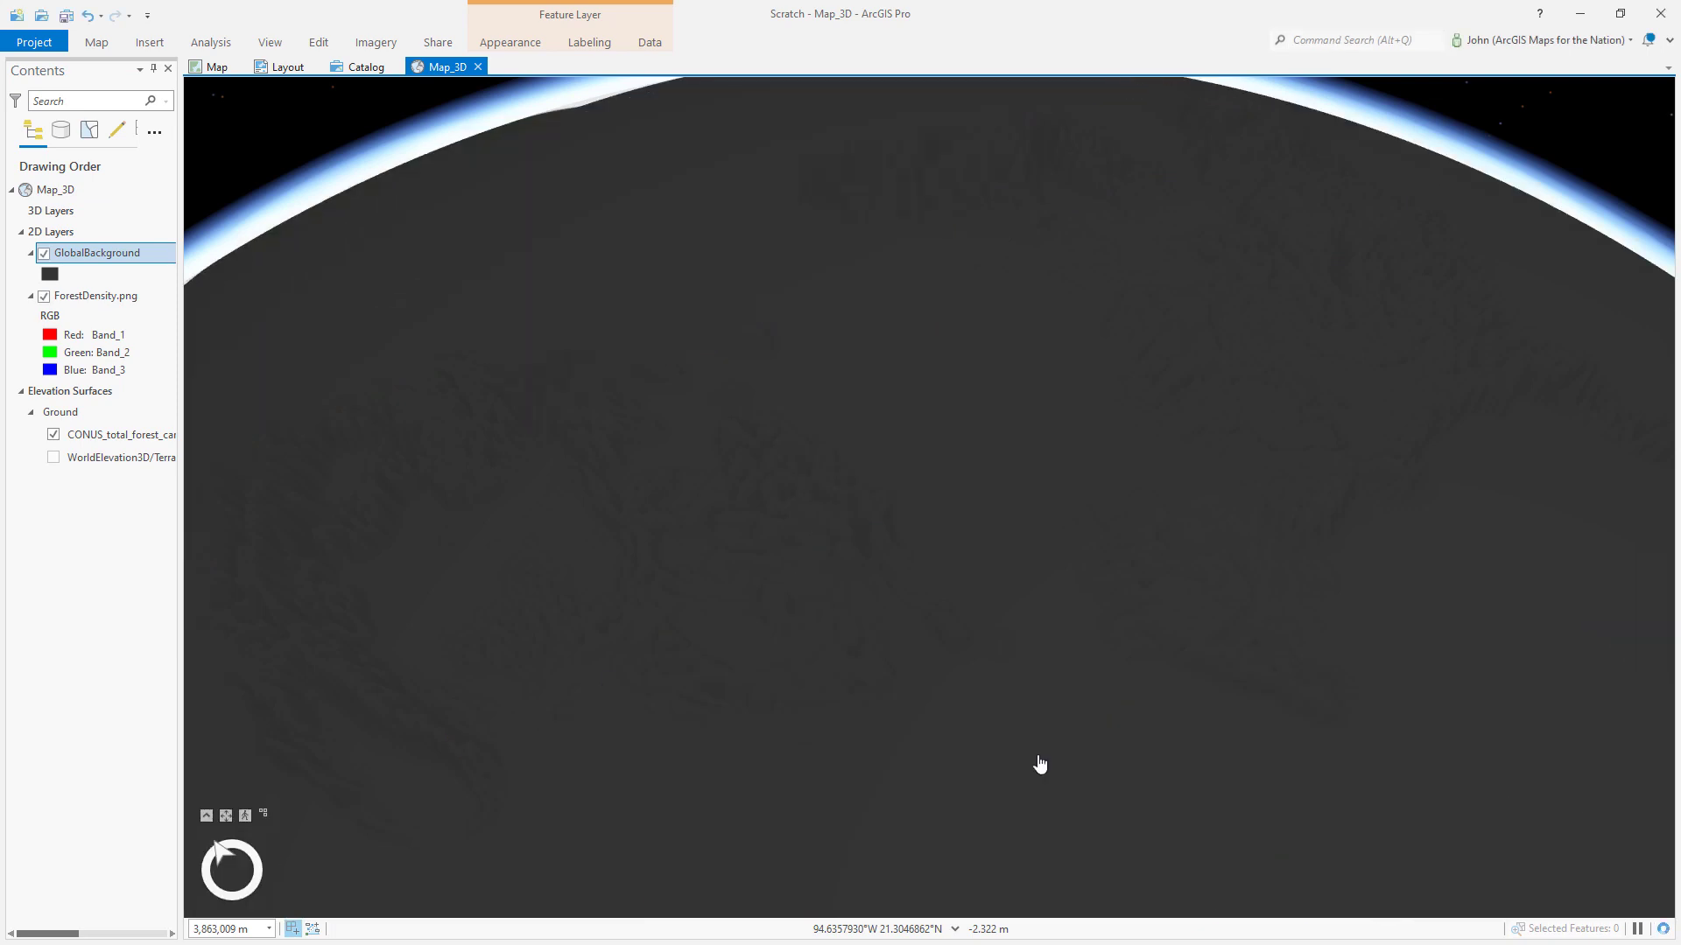
drag(133, 254, 125, 349)
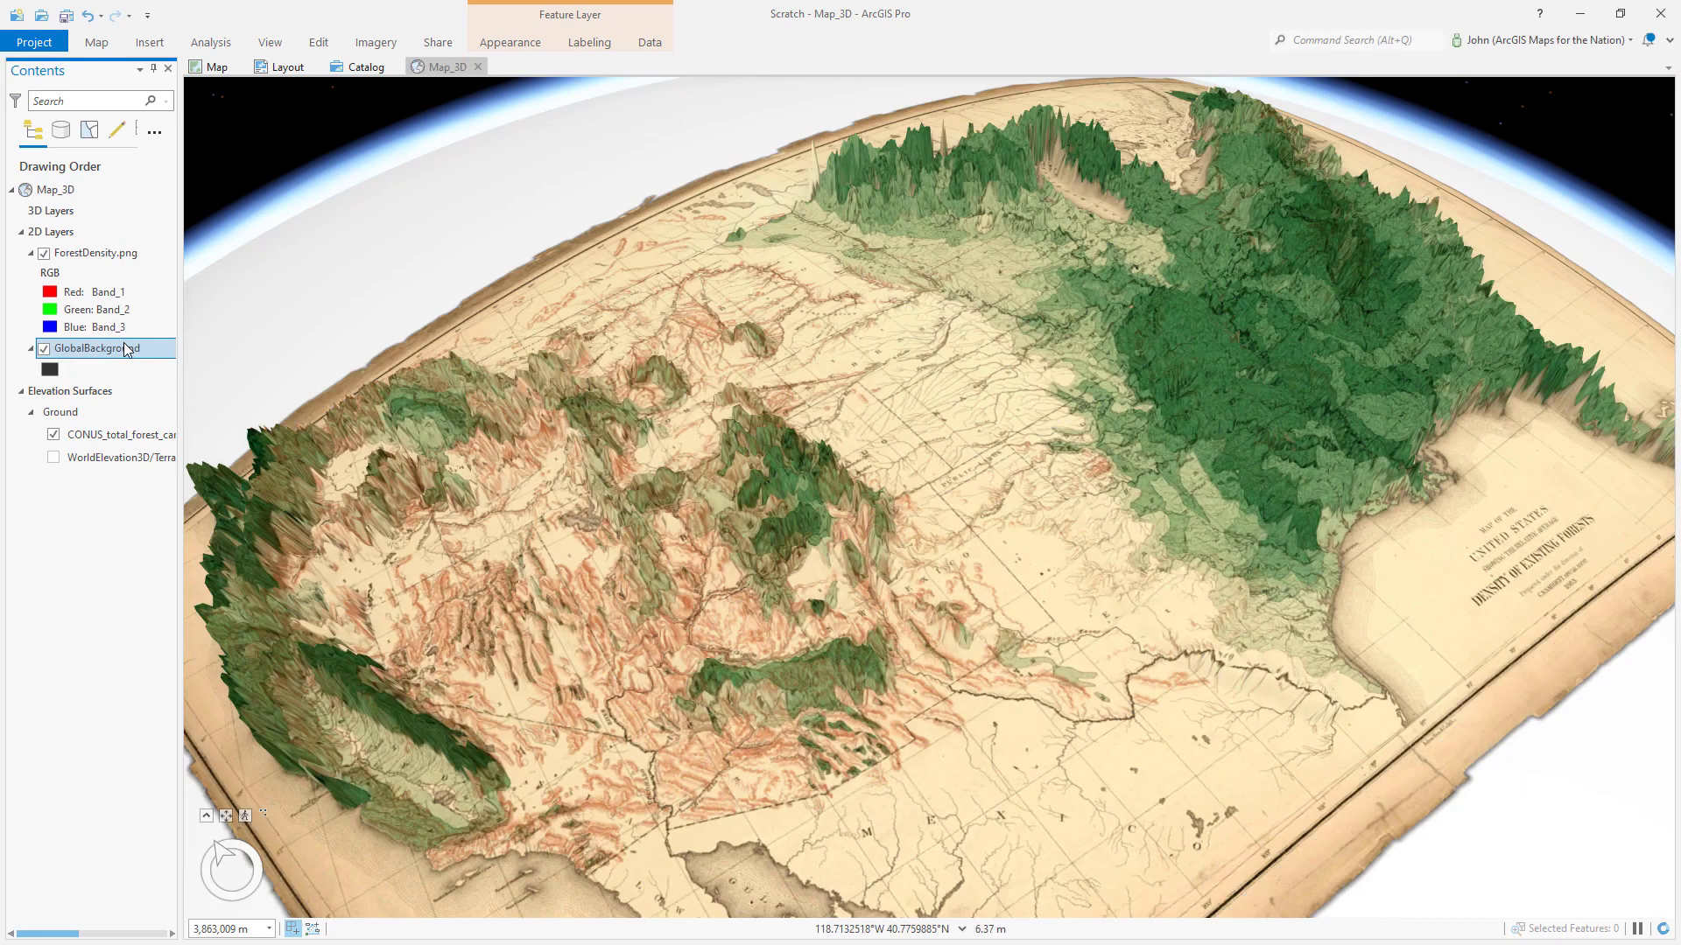
Step: Change the GlobalBackground polygon symbol from a solid fill to a picture fill using TableTop.jpg
click(49, 372)
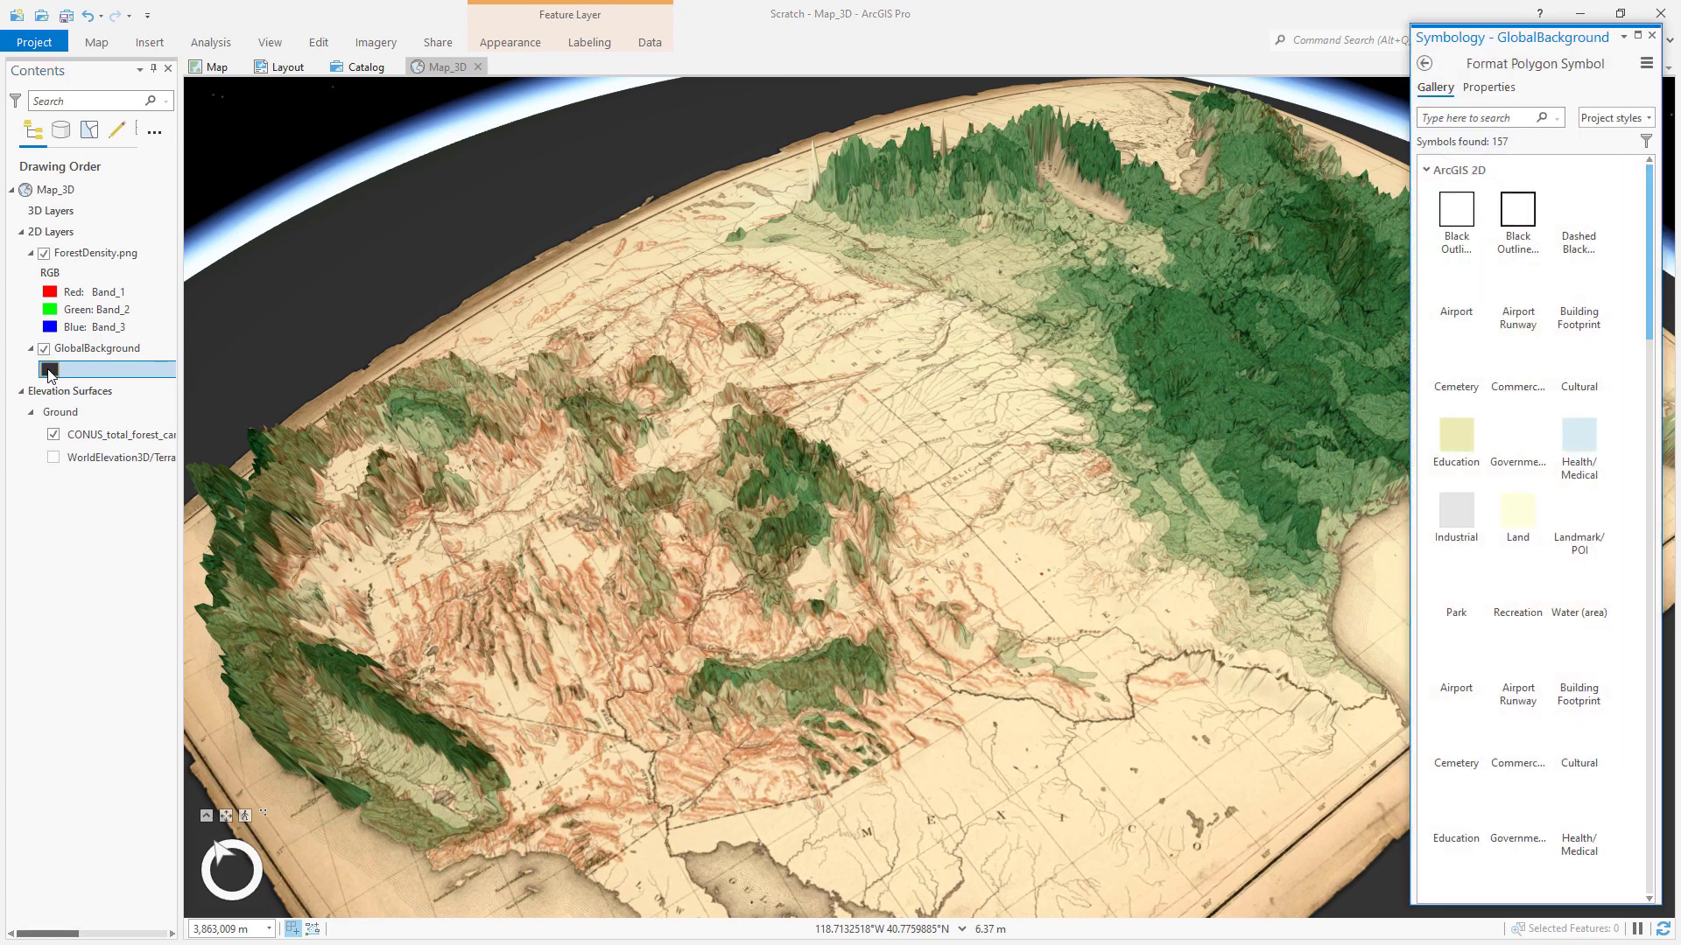
click(1488, 86)
click(1460, 119)
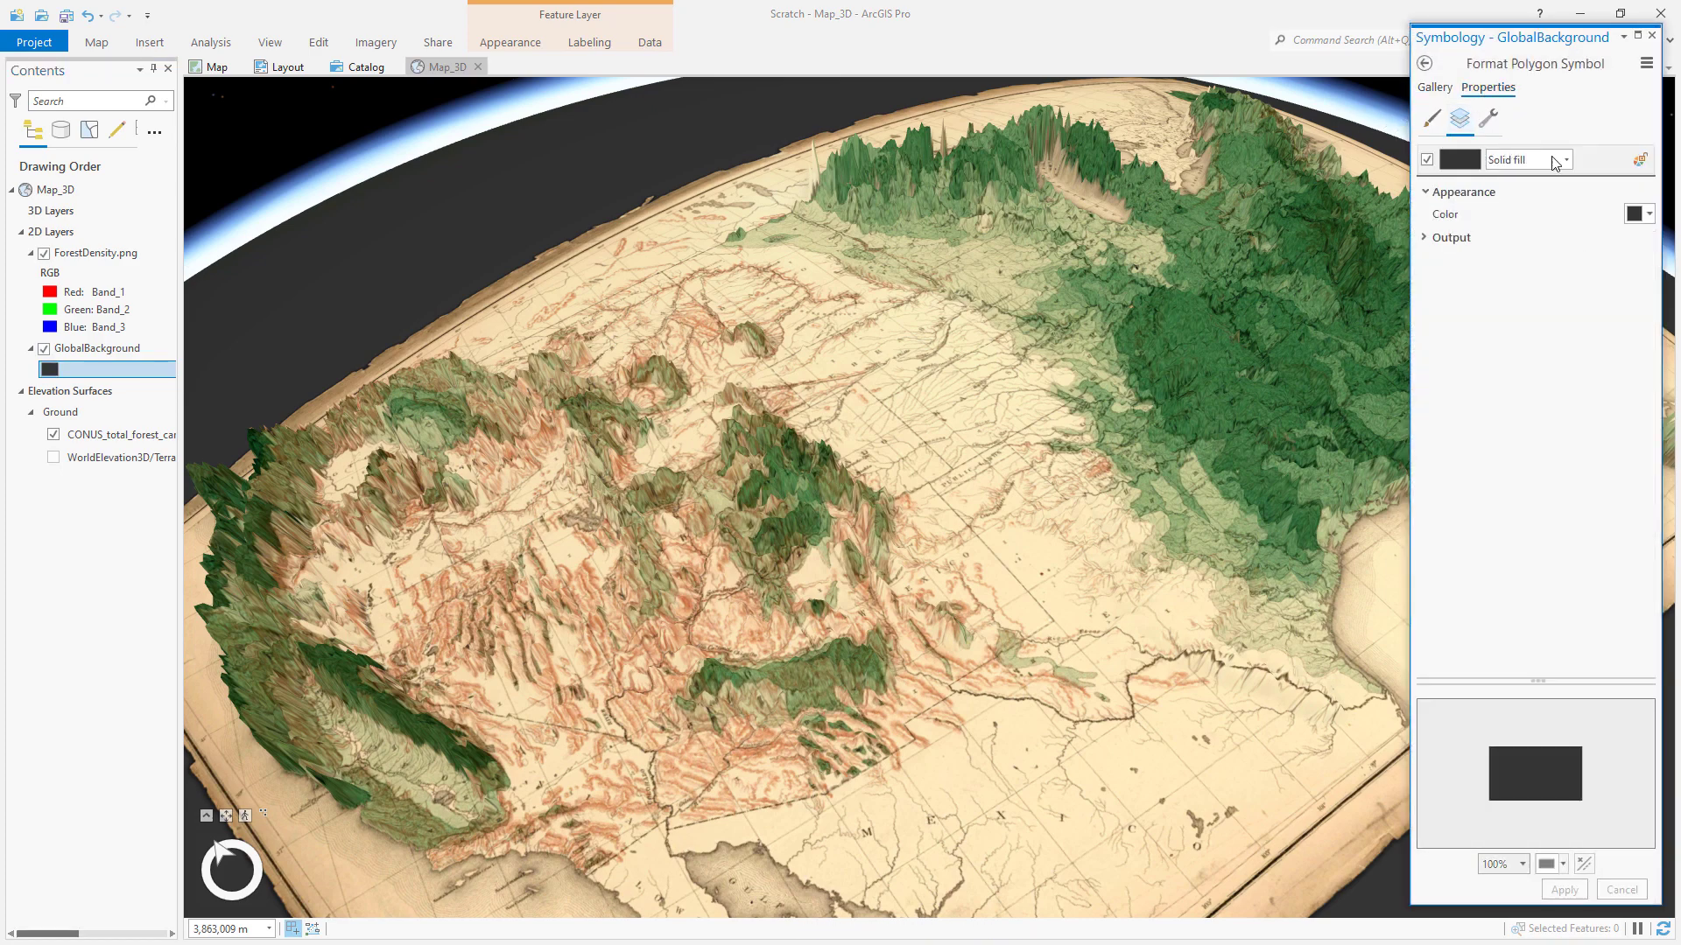
click(1566, 160)
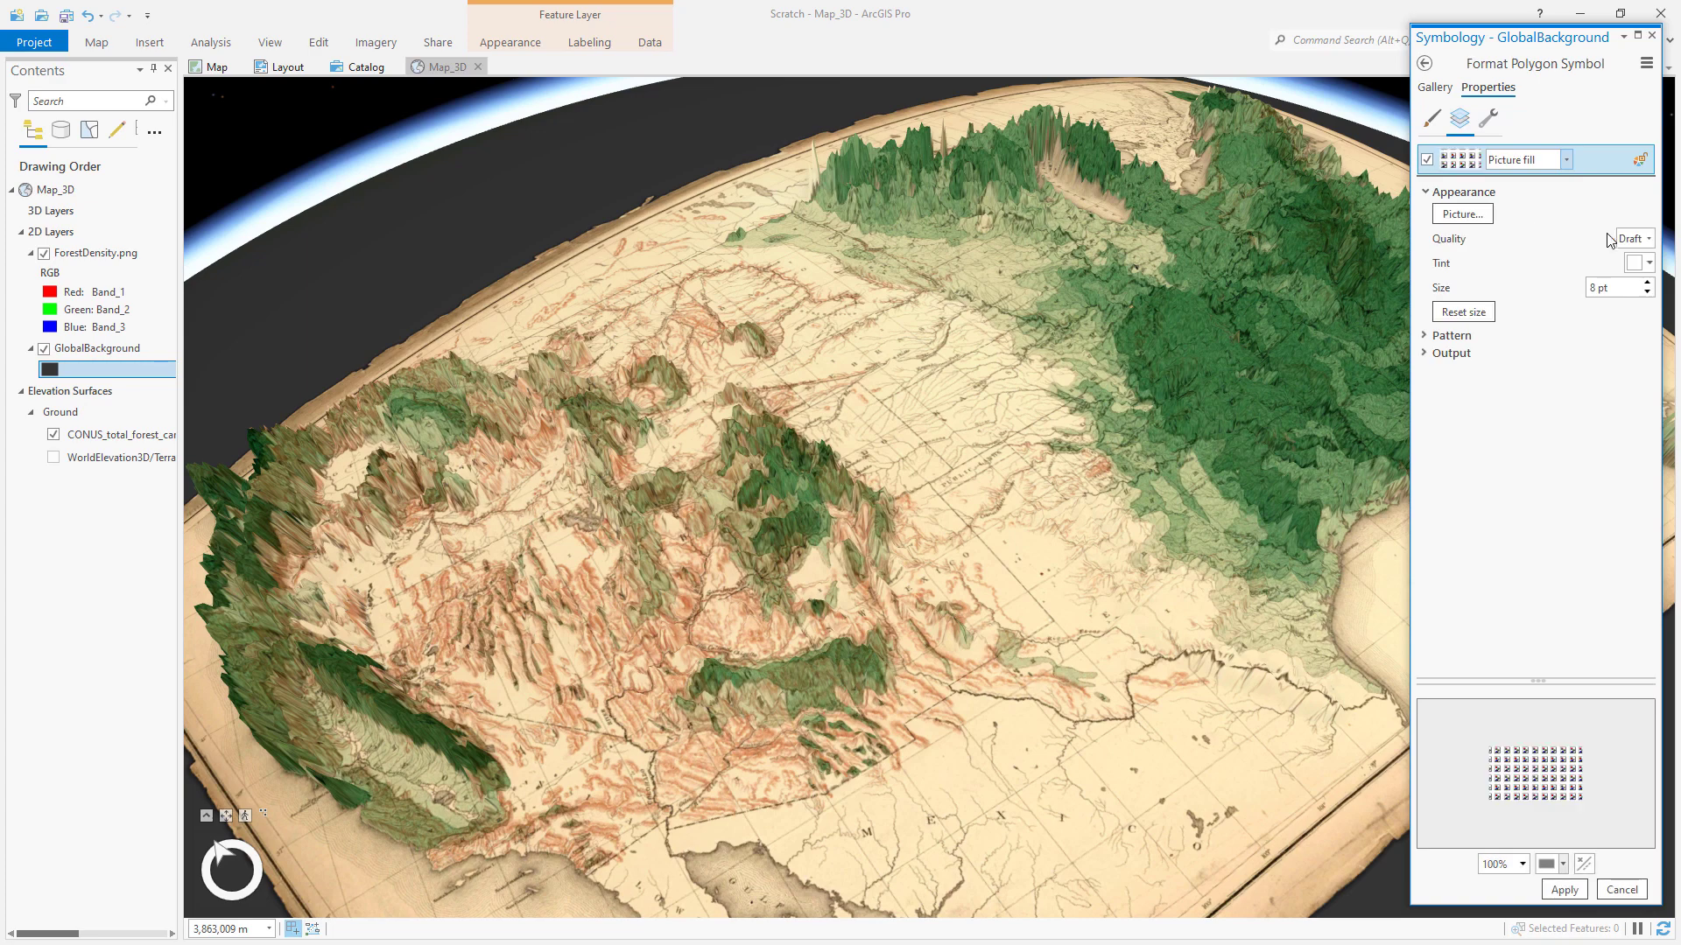
click(1457, 222)
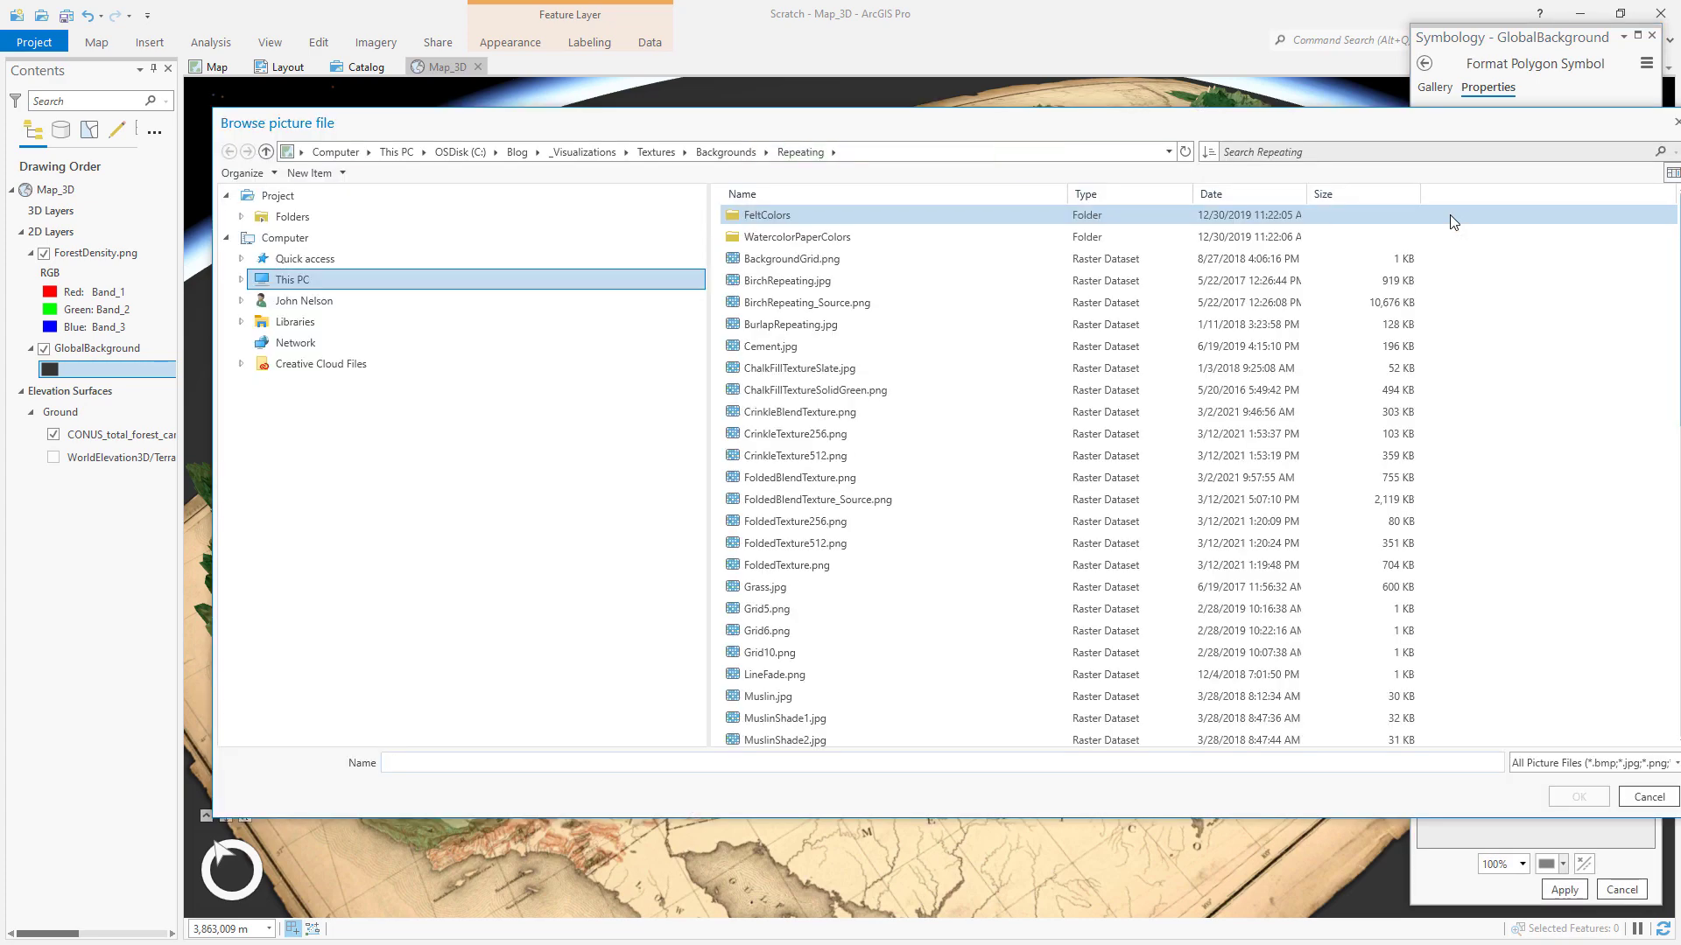
scroll(930, 500, down, 6)
click(873, 631)
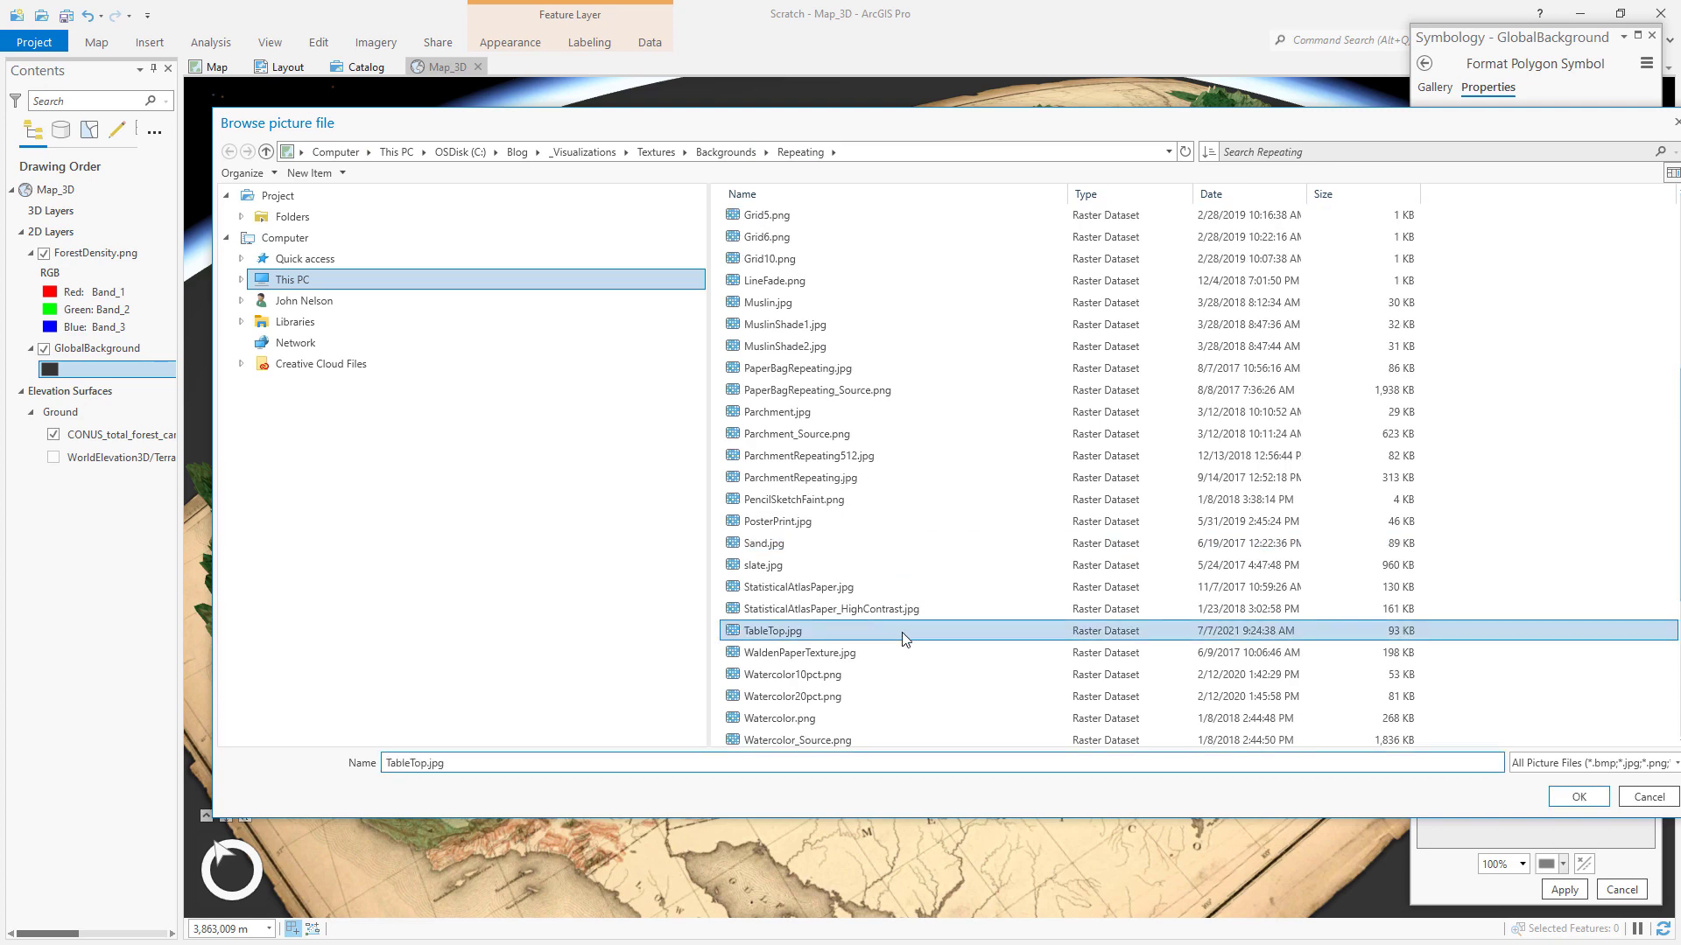
click(1578, 796)
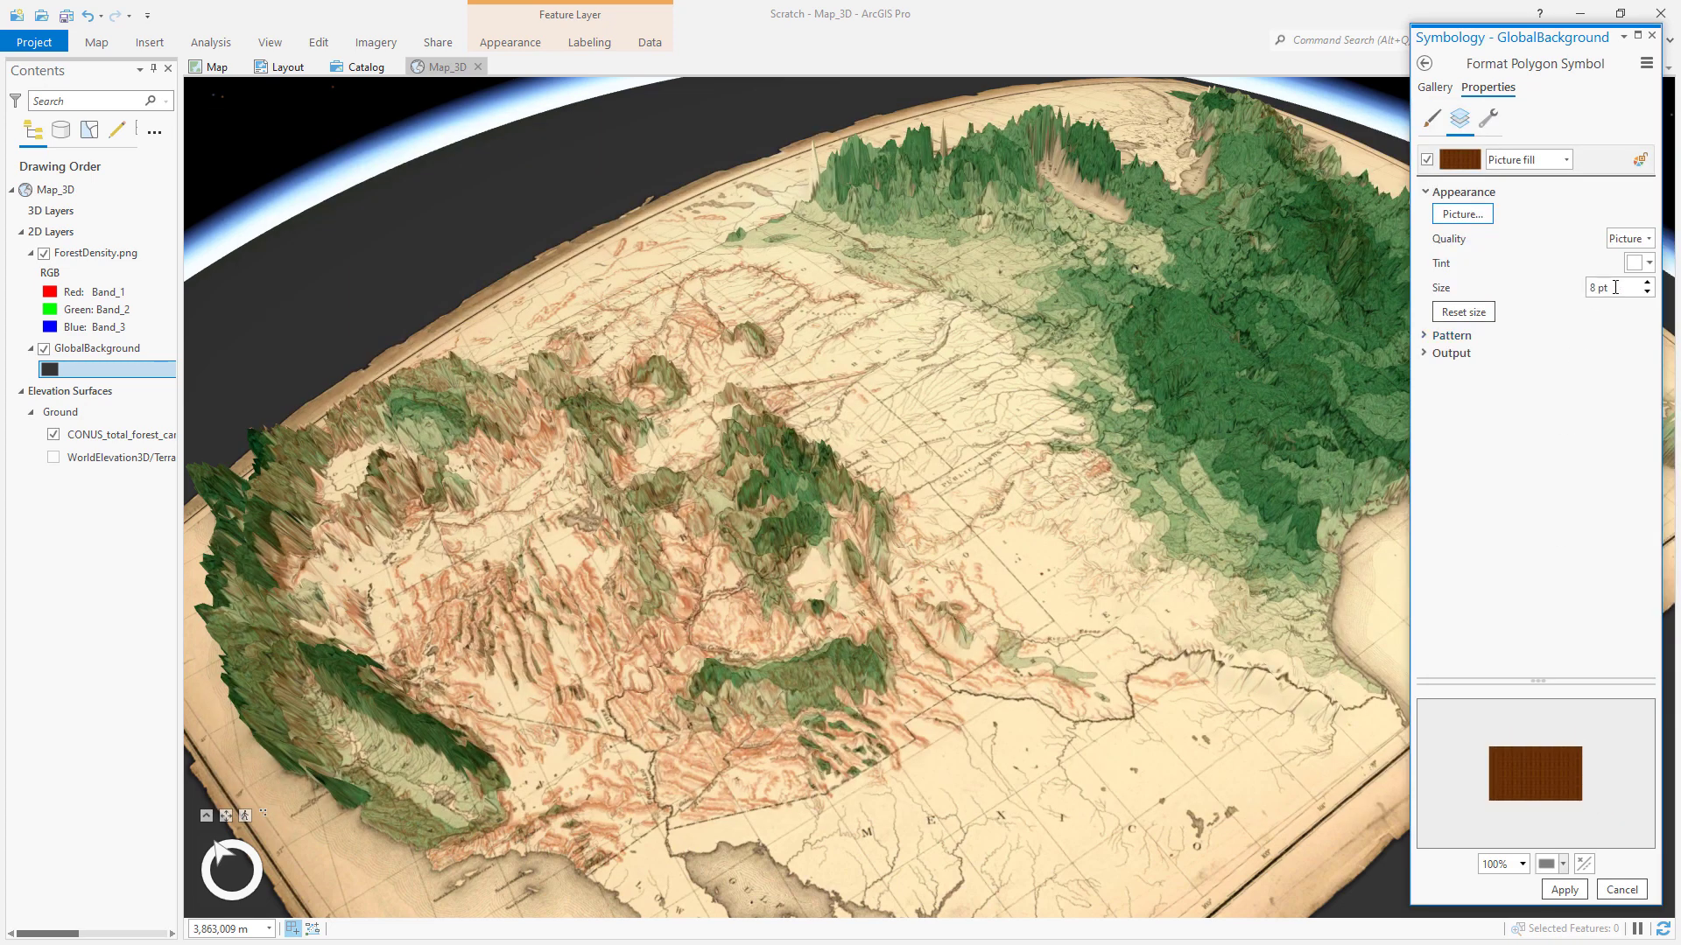
Step: Set the wood picture fill's size to 1000 pt and apply it to the GlobalBackground layer
click(1588, 289)
click(1564, 890)
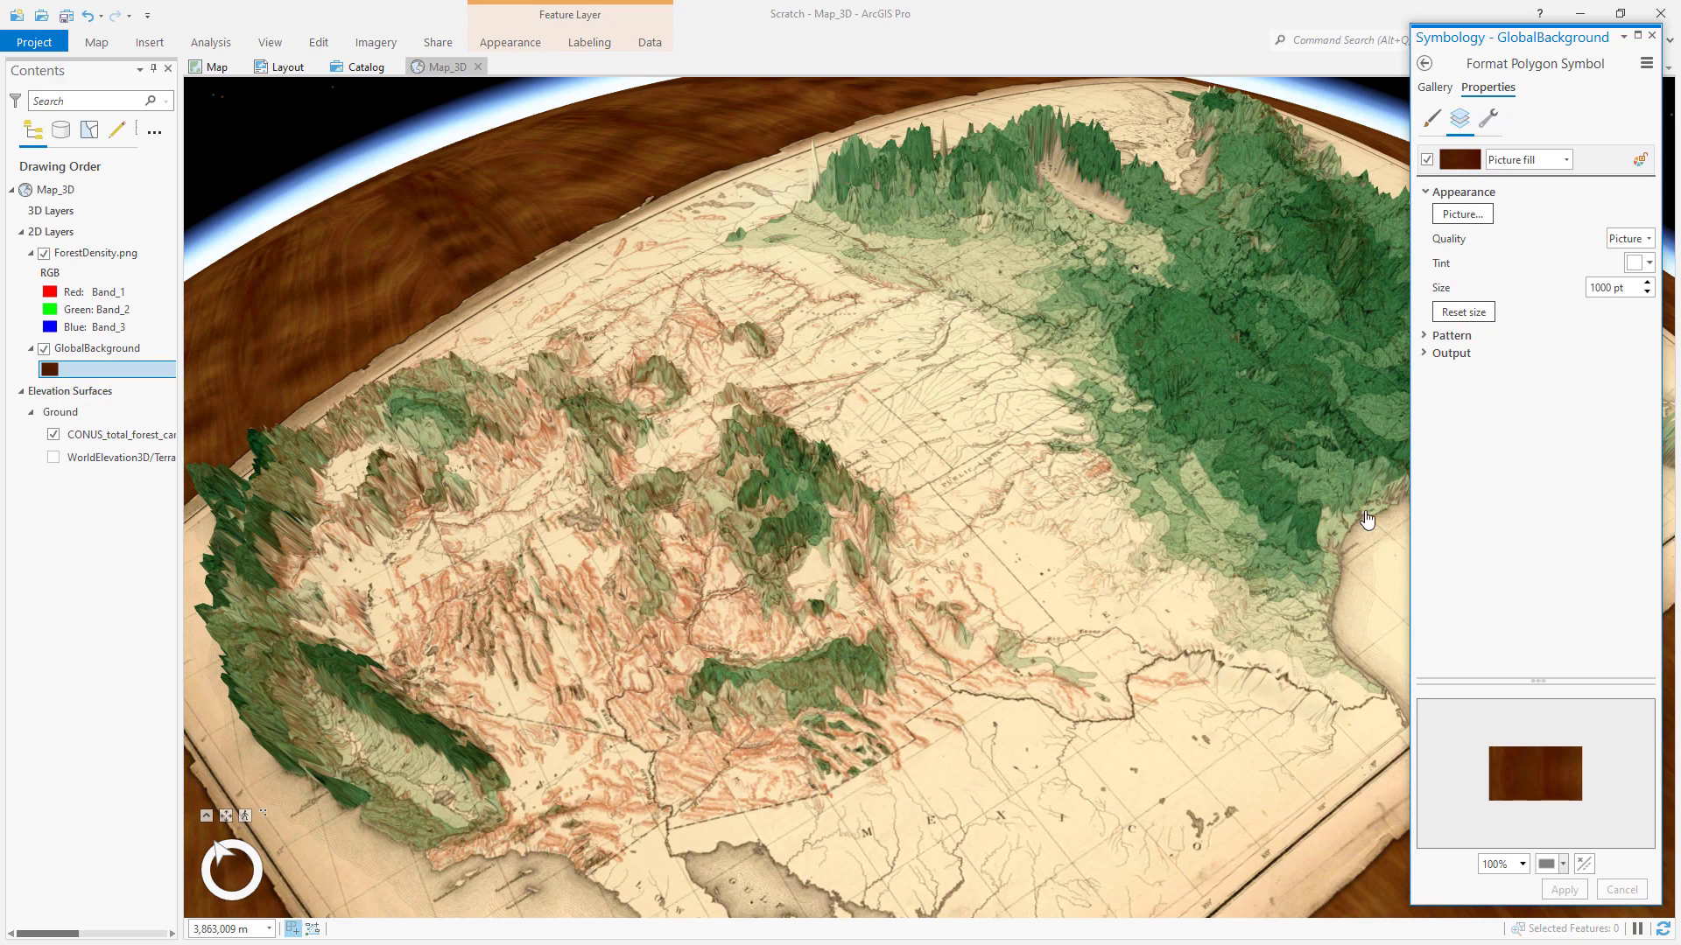
click(1652, 36)
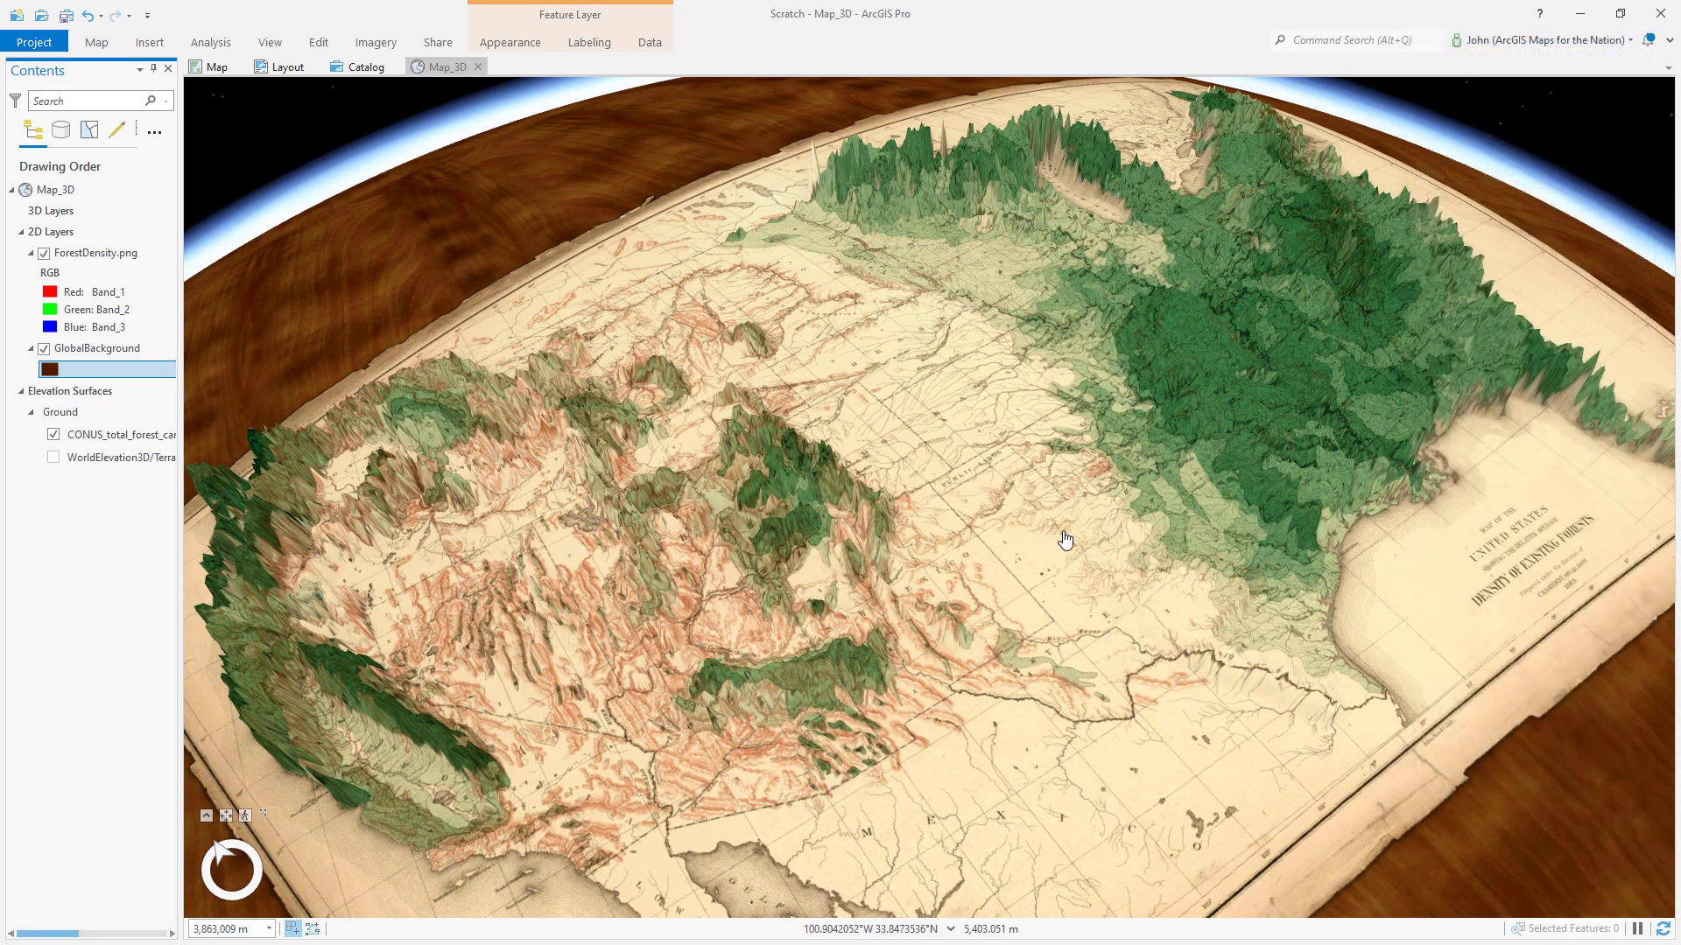
Step: Turn off stars and halo in the Map_3D scene's illumination properties and set the scene's background color to black
click(97, 194)
right_click(72, 187)
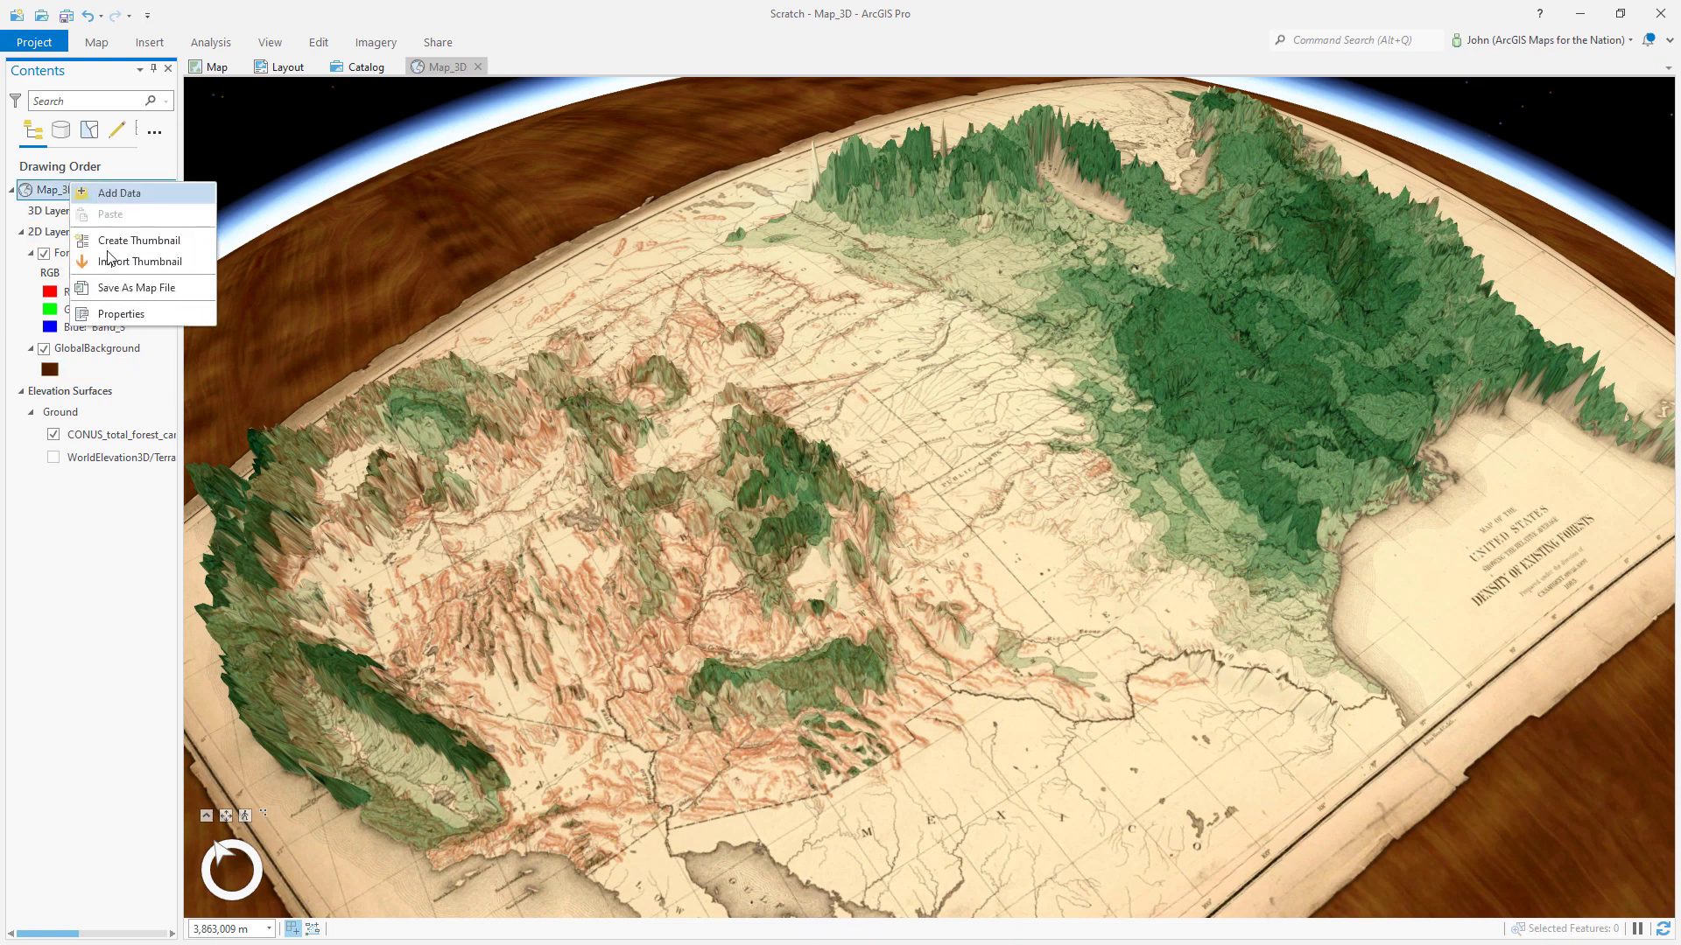
click(122, 314)
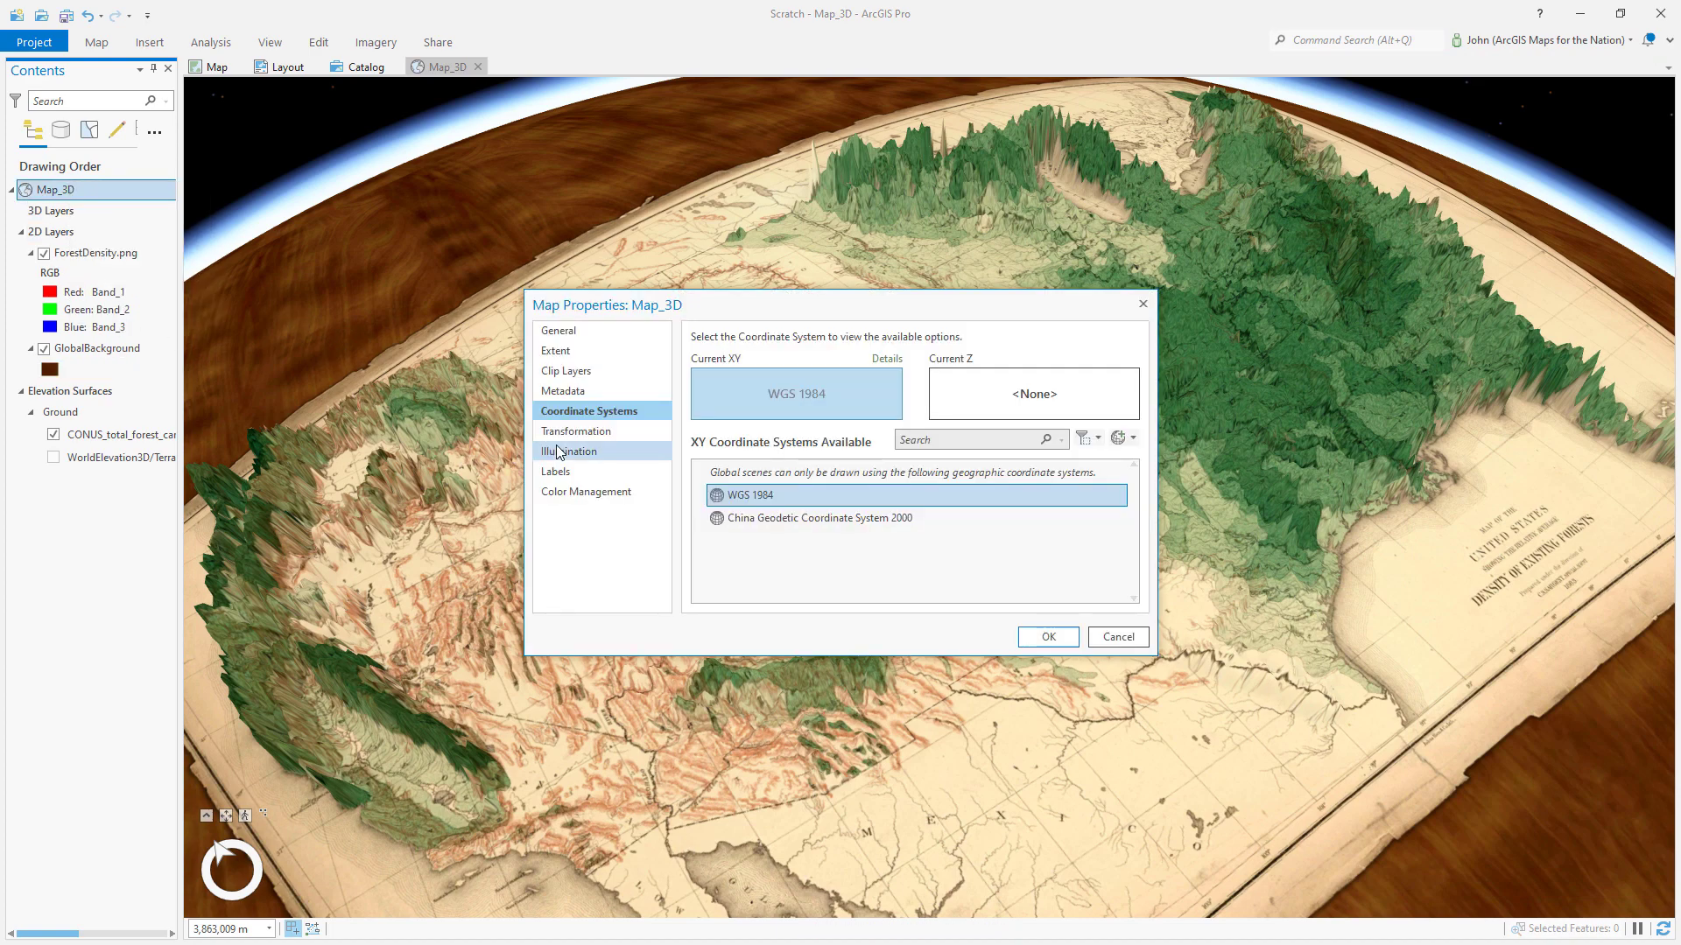
click(627, 452)
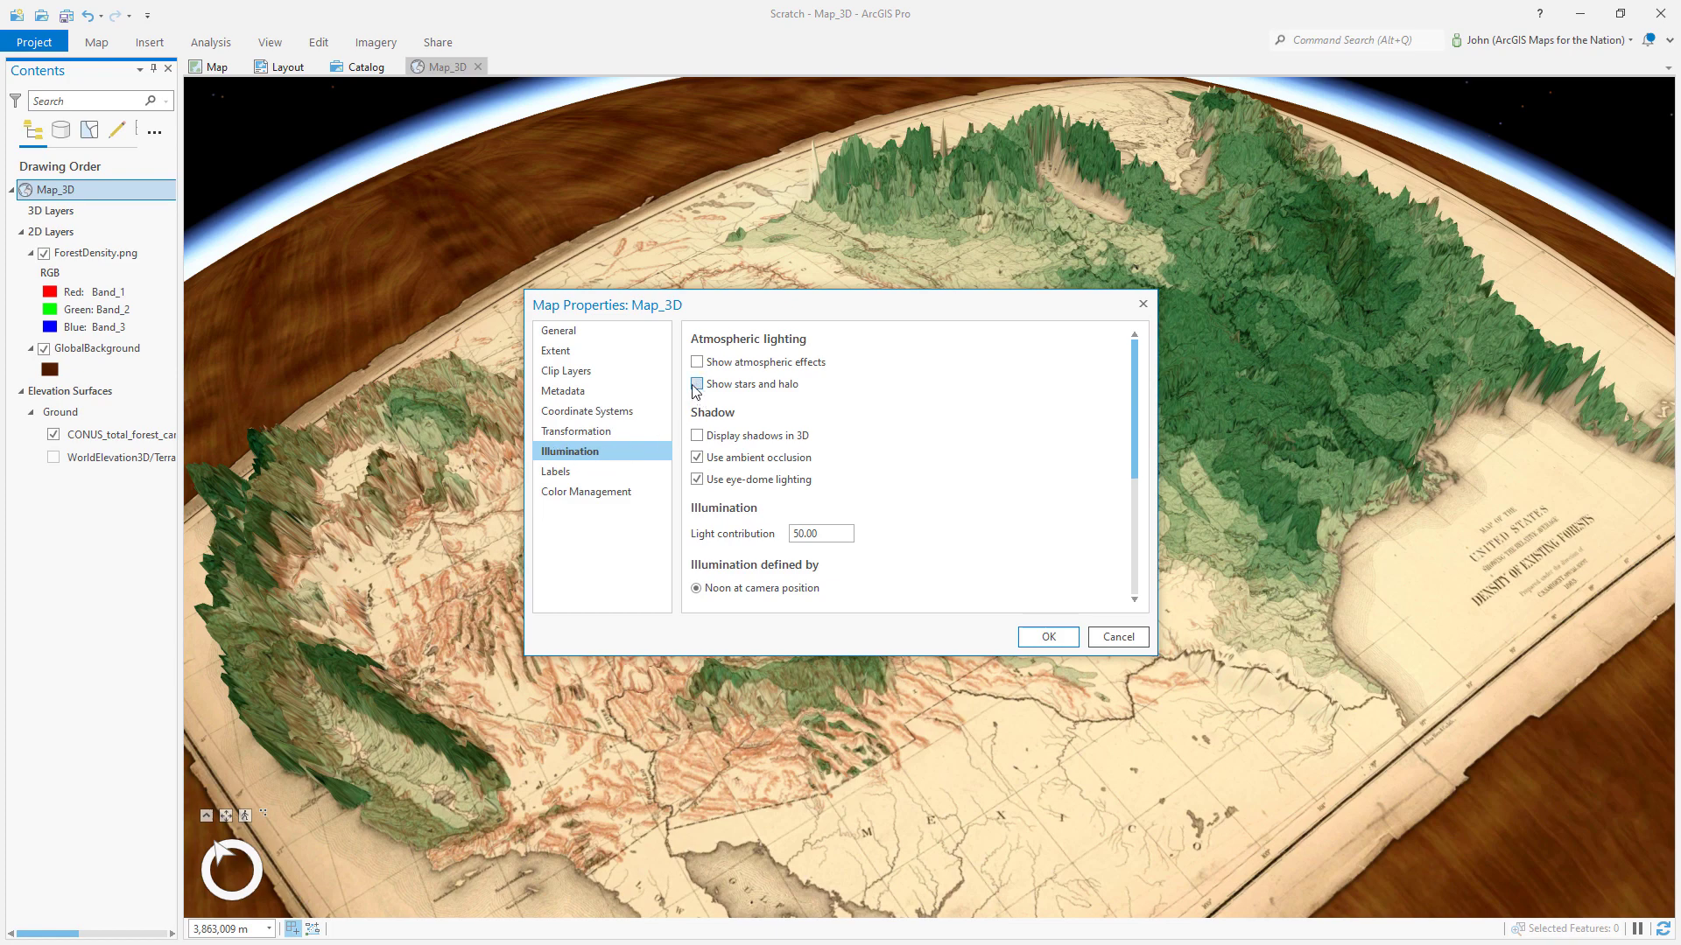
click(595, 333)
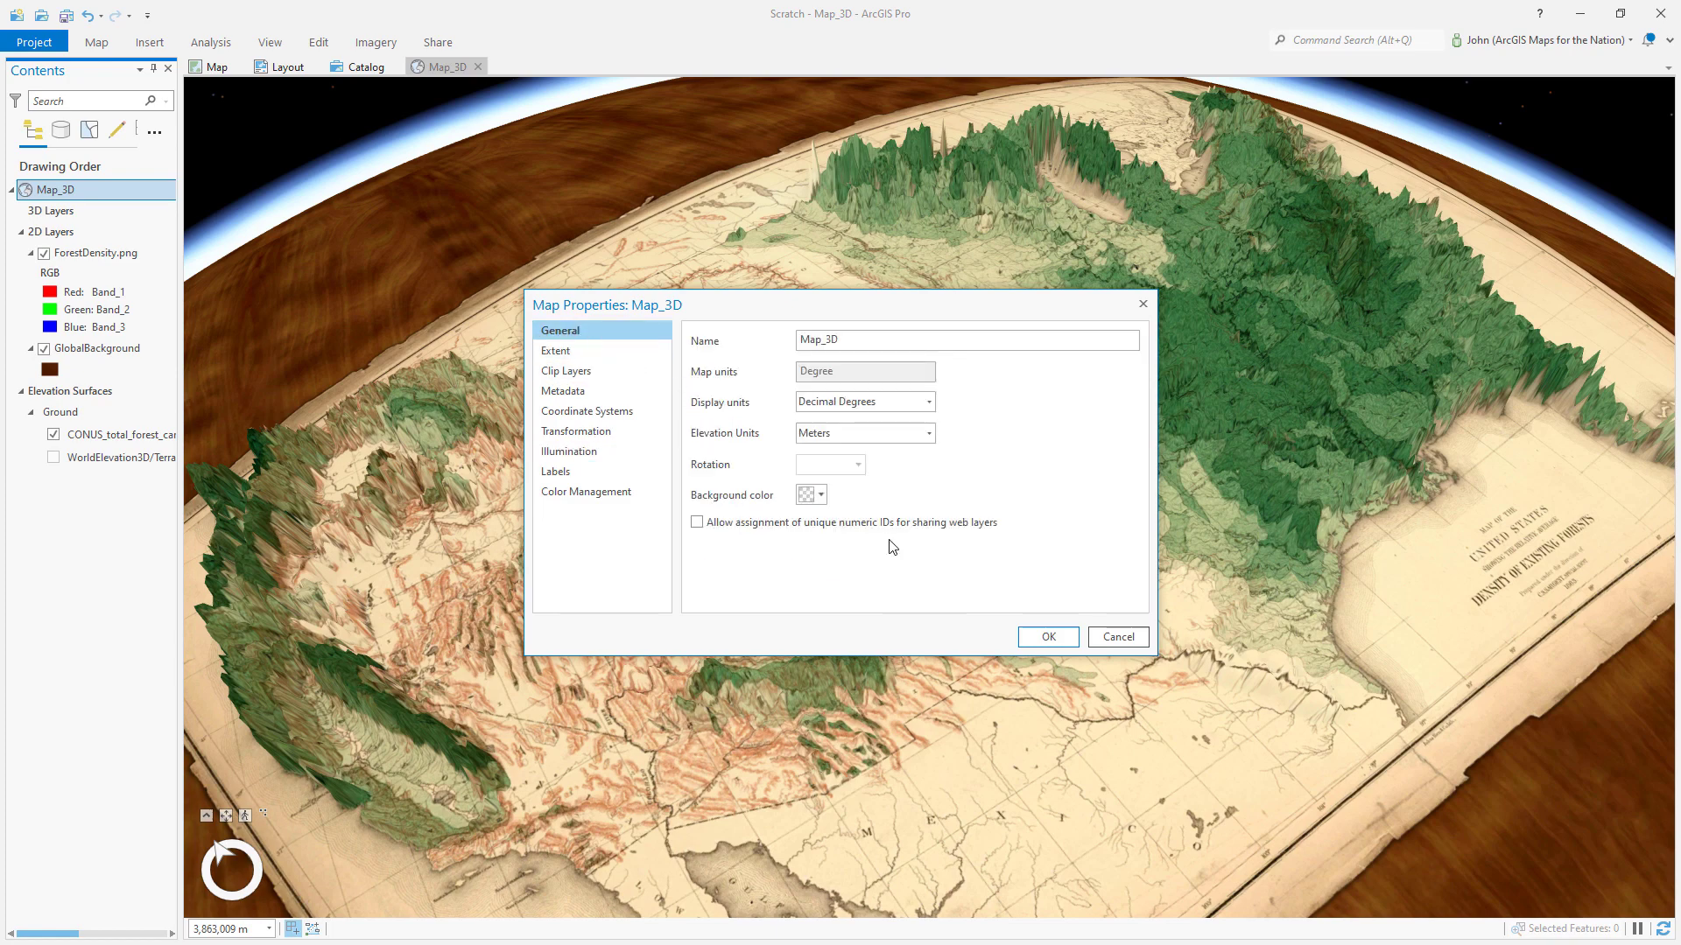
click(816, 496)
click(816, 751)
click(1046, 639)
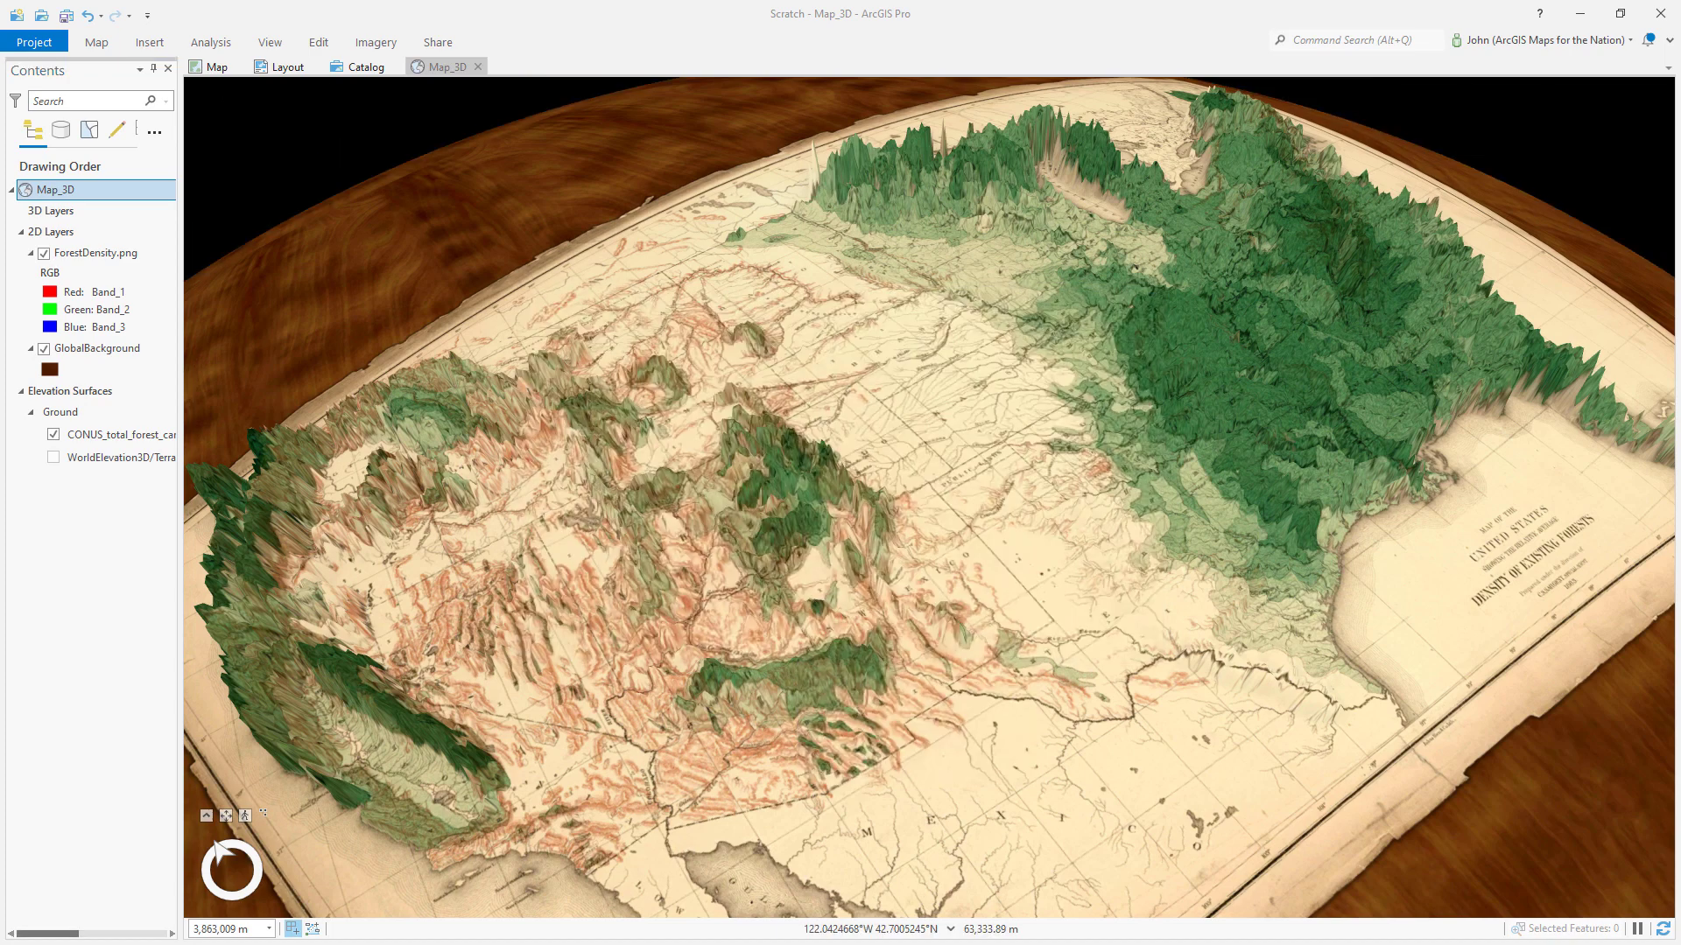
Step: Zoom and tilt the scene inside the layout's map frame until the forest map nearly fills it, then return to the layout
click(281, 66)
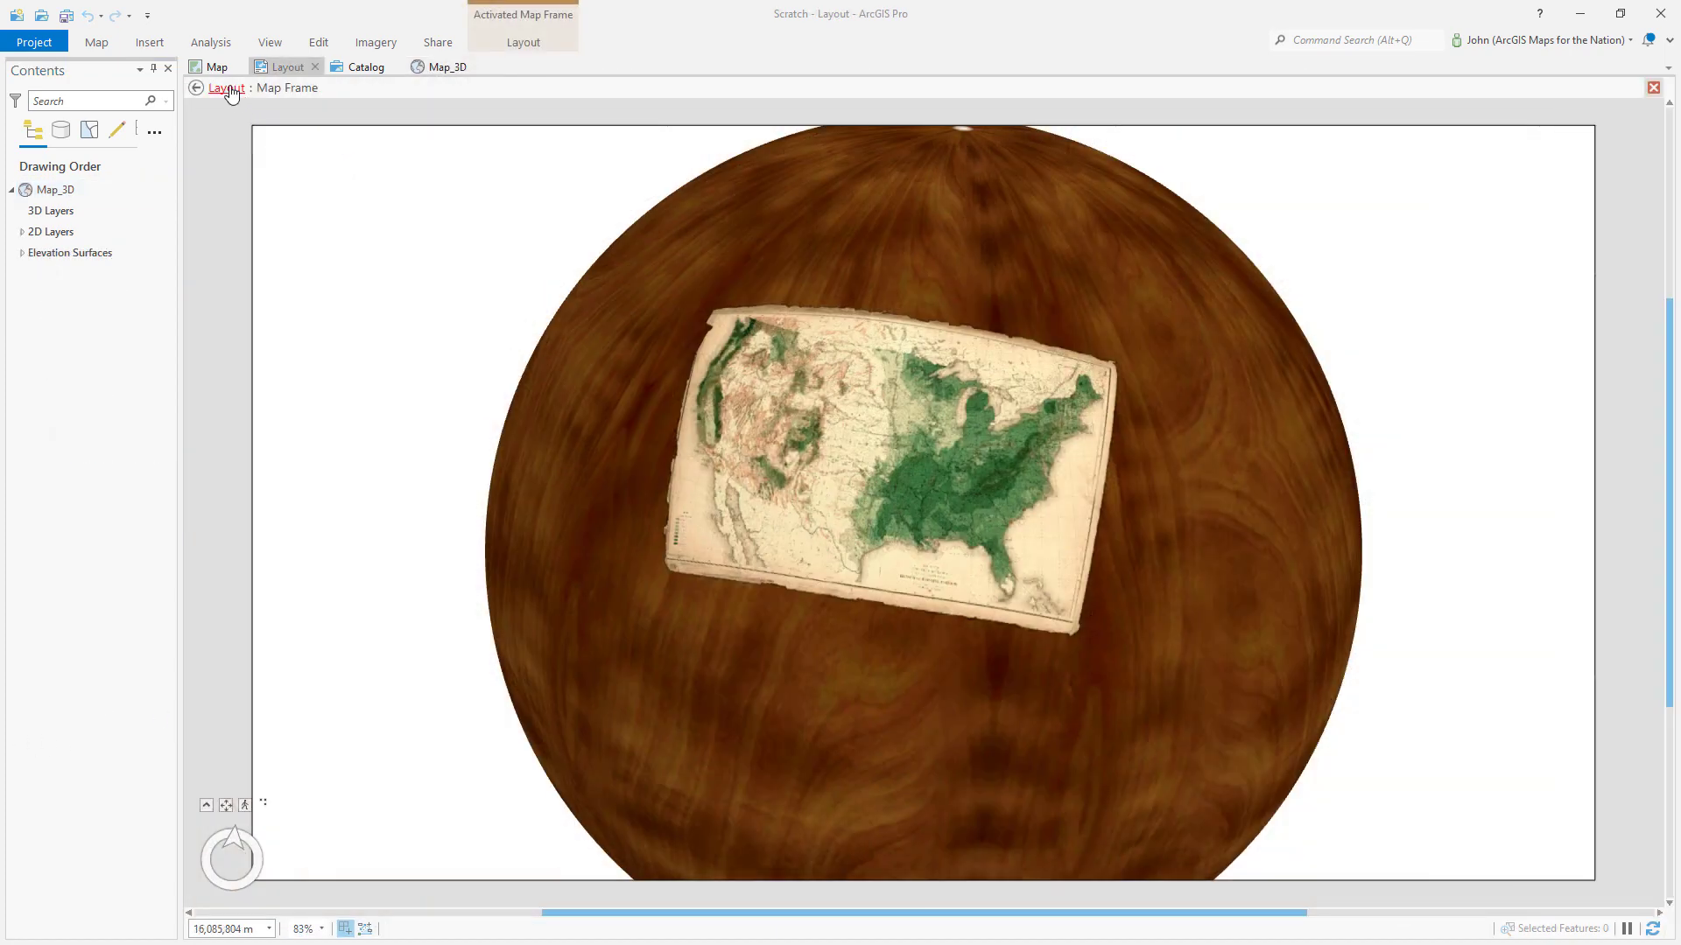
drag(878, 480, 878, 480)
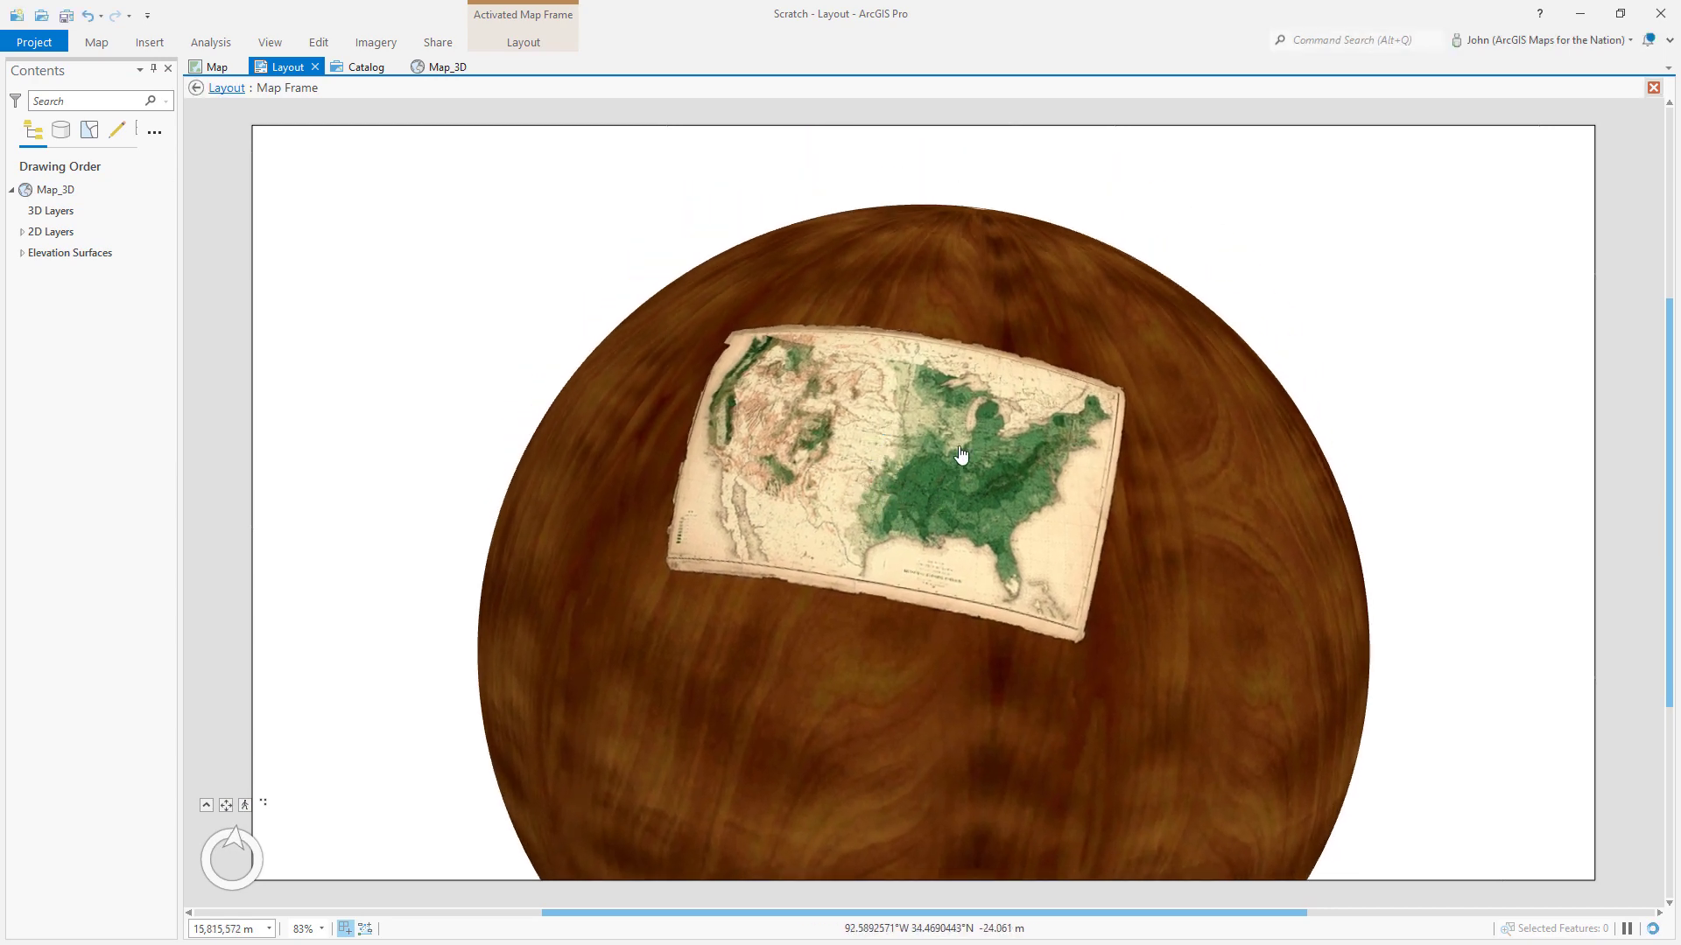
scroll(959, 473, up, 2)
scroll(959, 473, up, 3)
scroll(953, 471, up, 3)
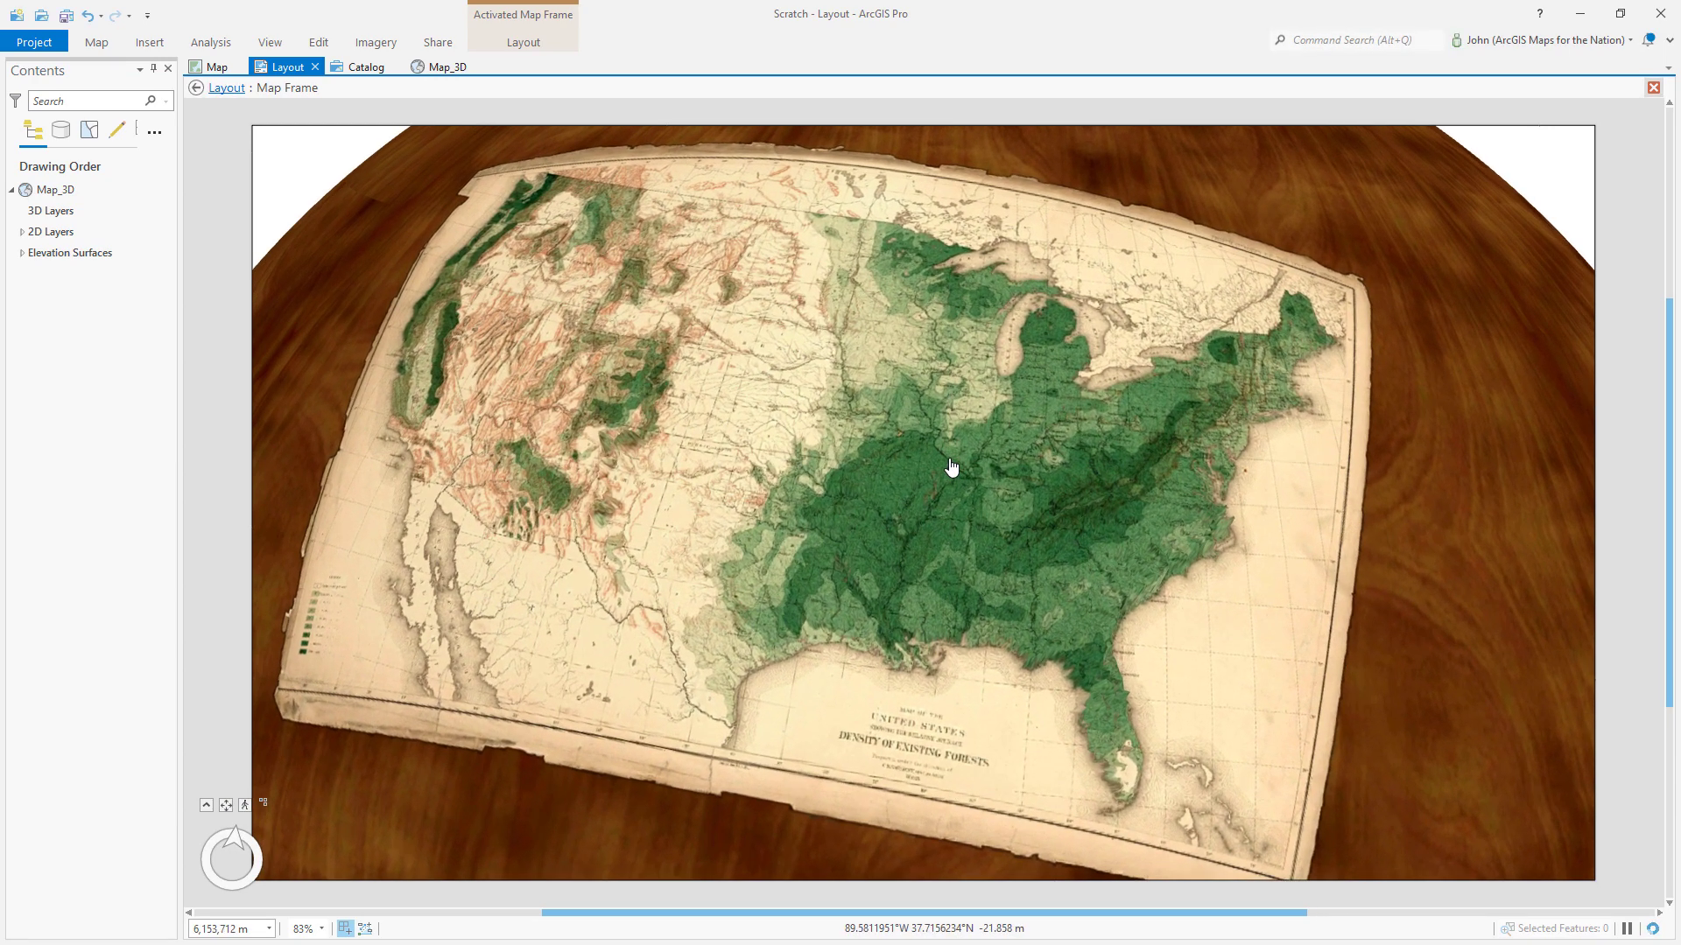
scroll(880, 530, up, 2)
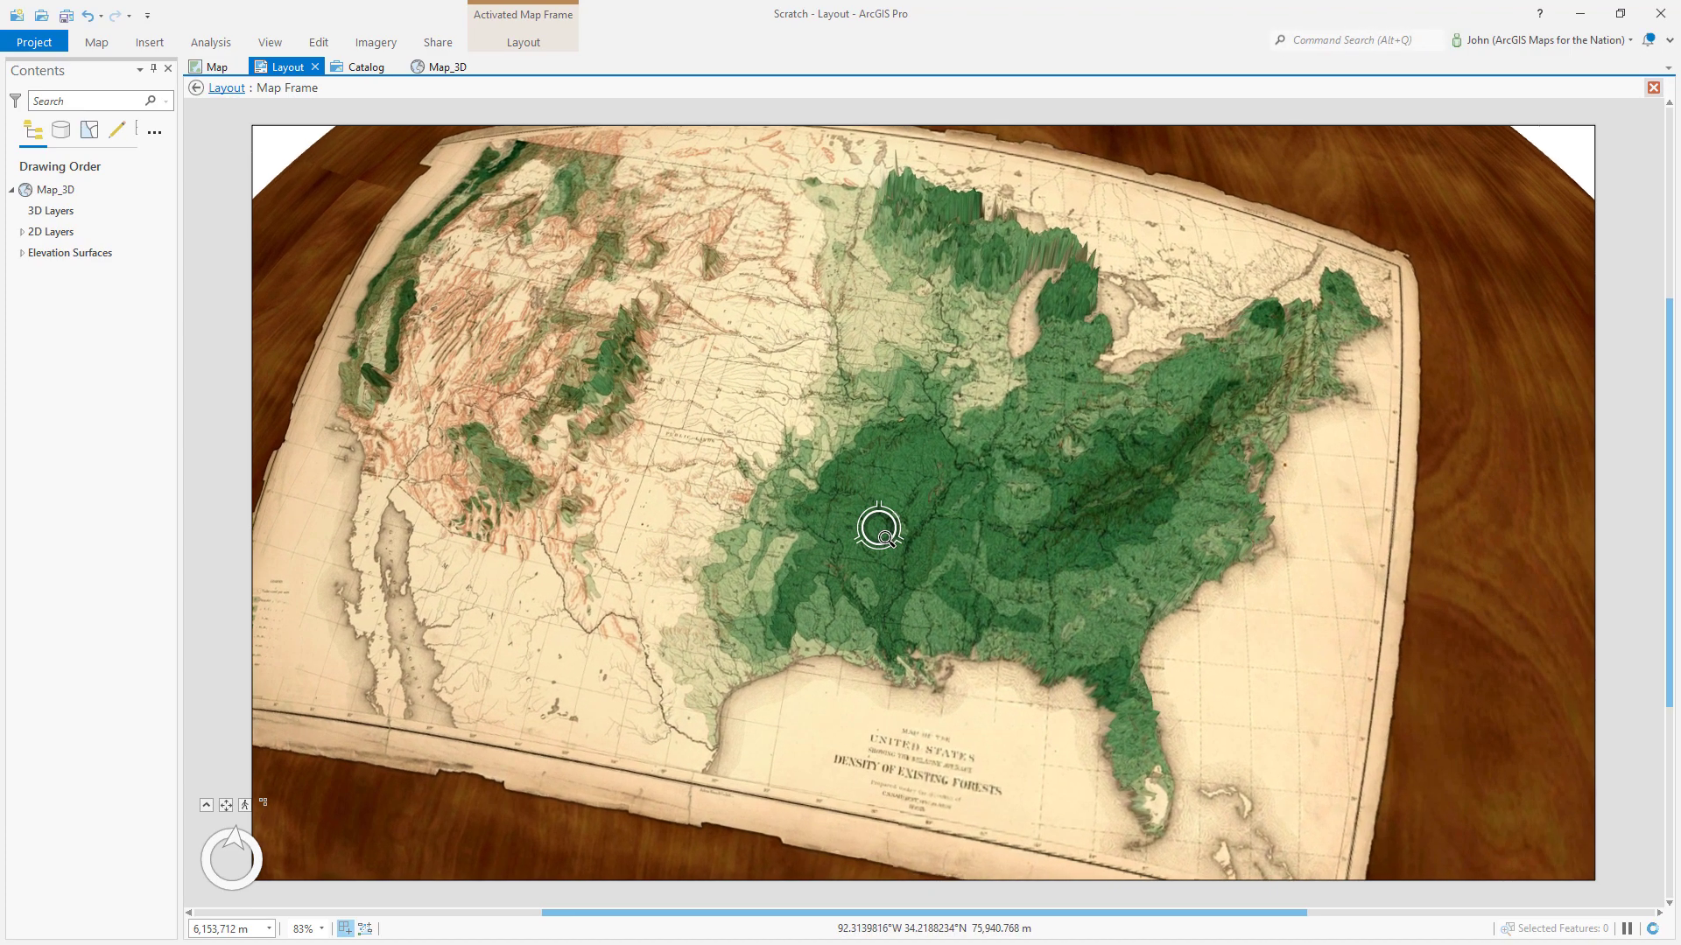
drag(884, 549, 956, 525)
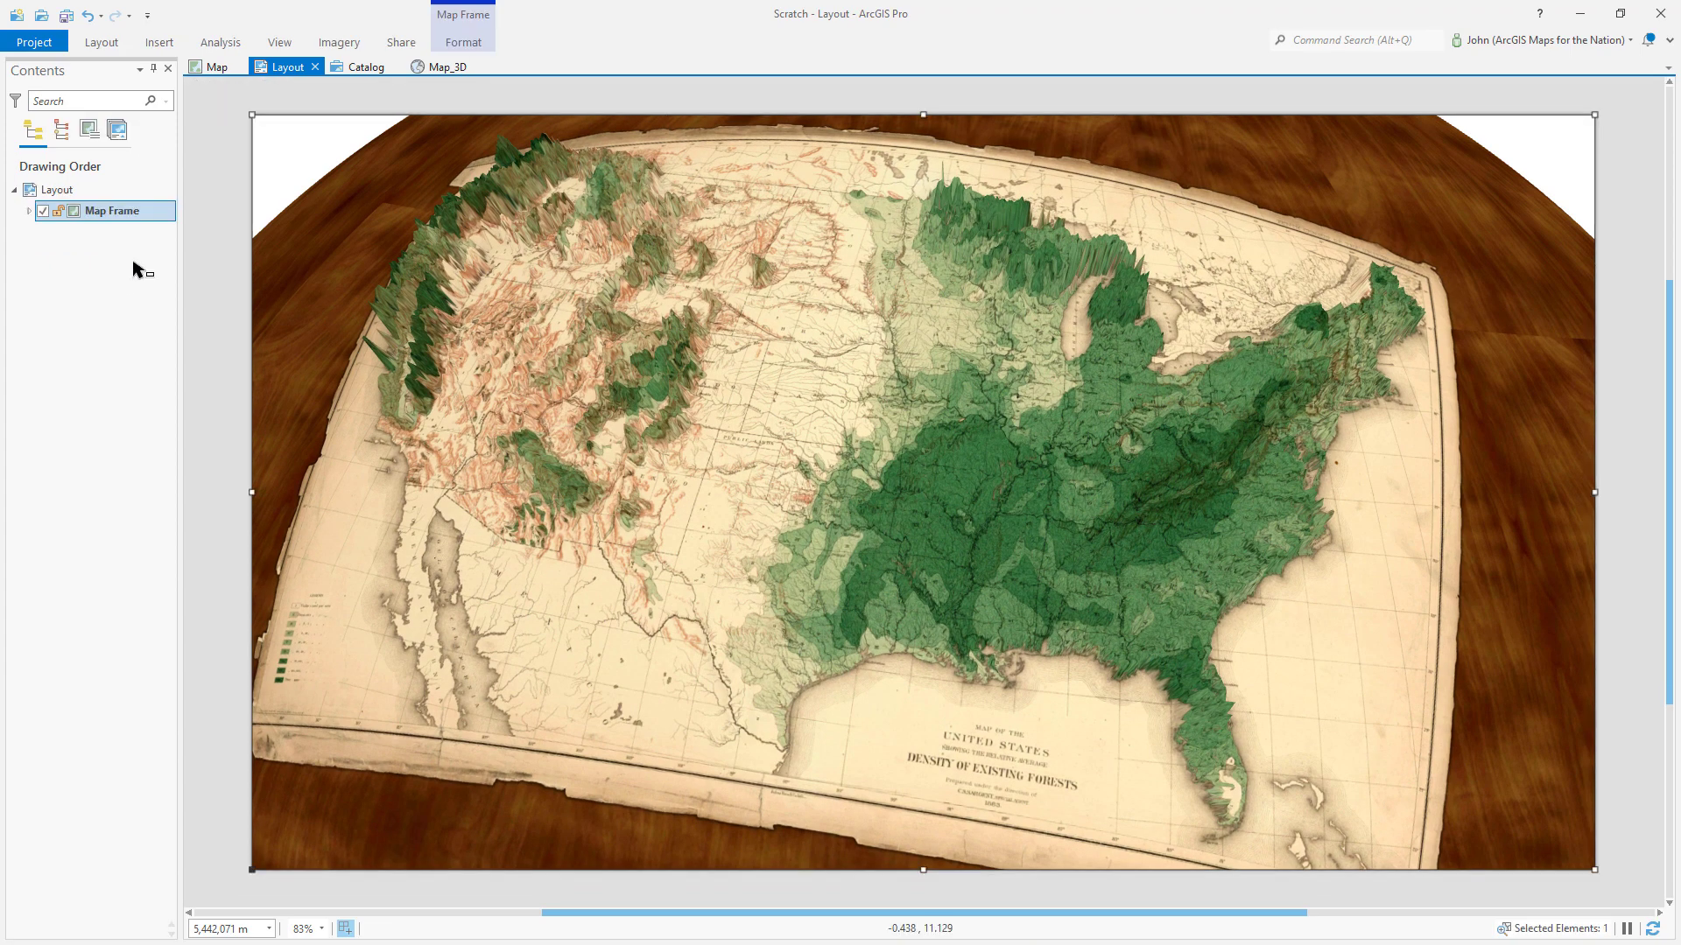
click(220, 89)
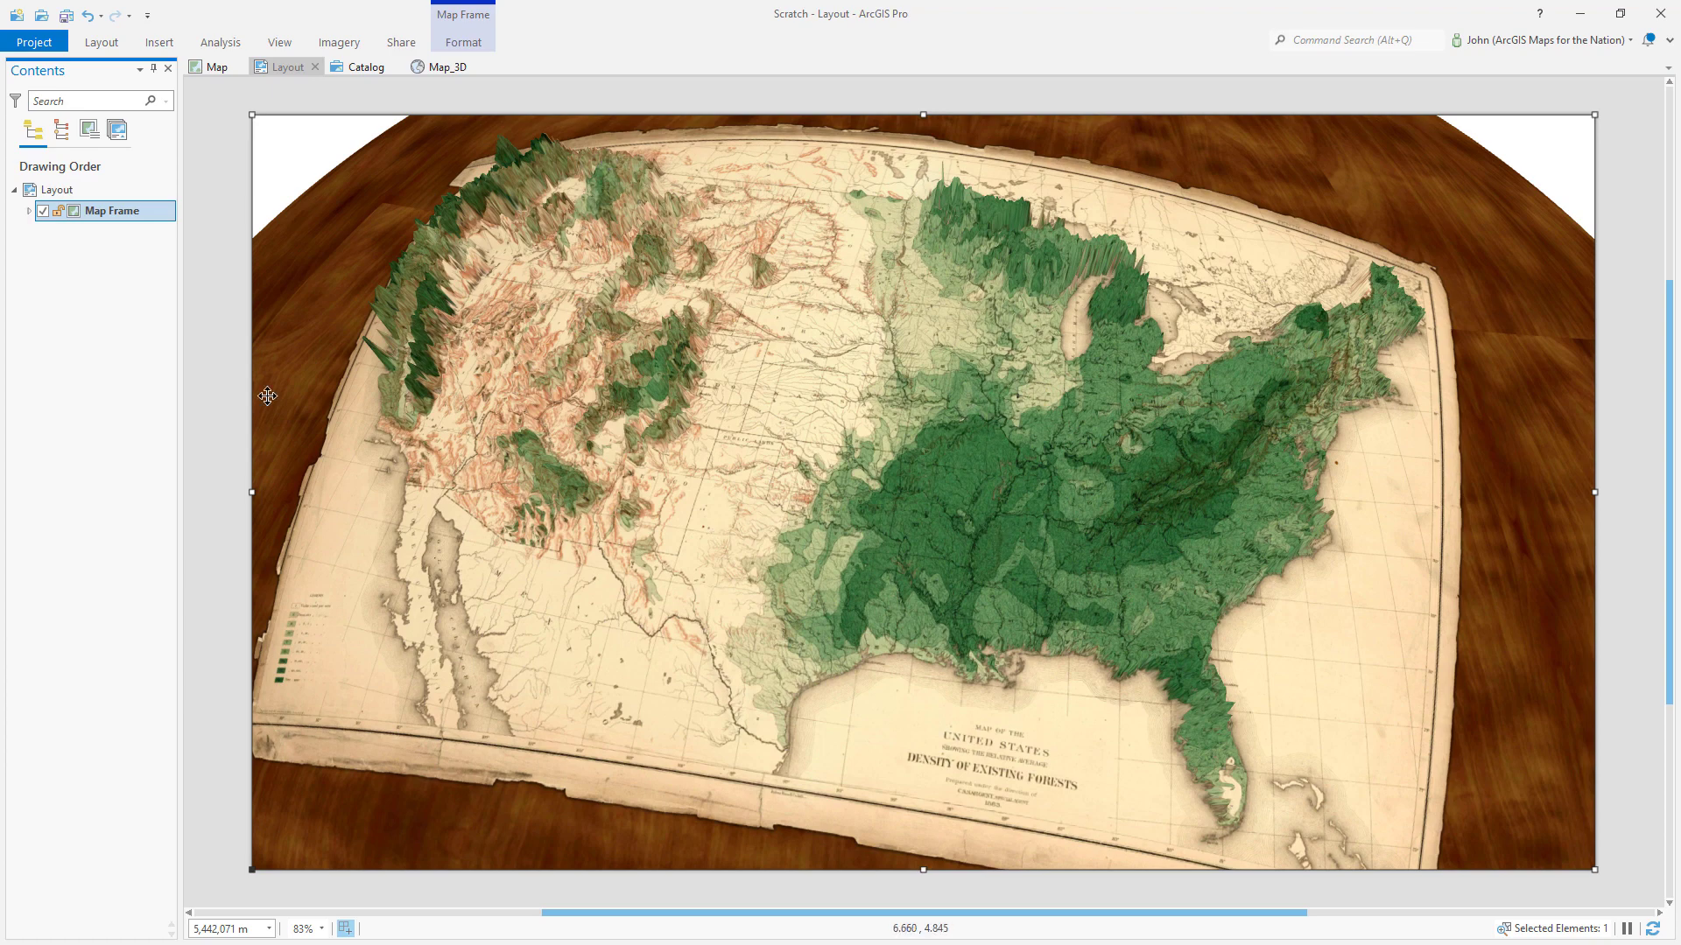
Step: Change the layout's page units to points and set the page size to 3000 pt wide by 1500 pt high
click(82, 193)
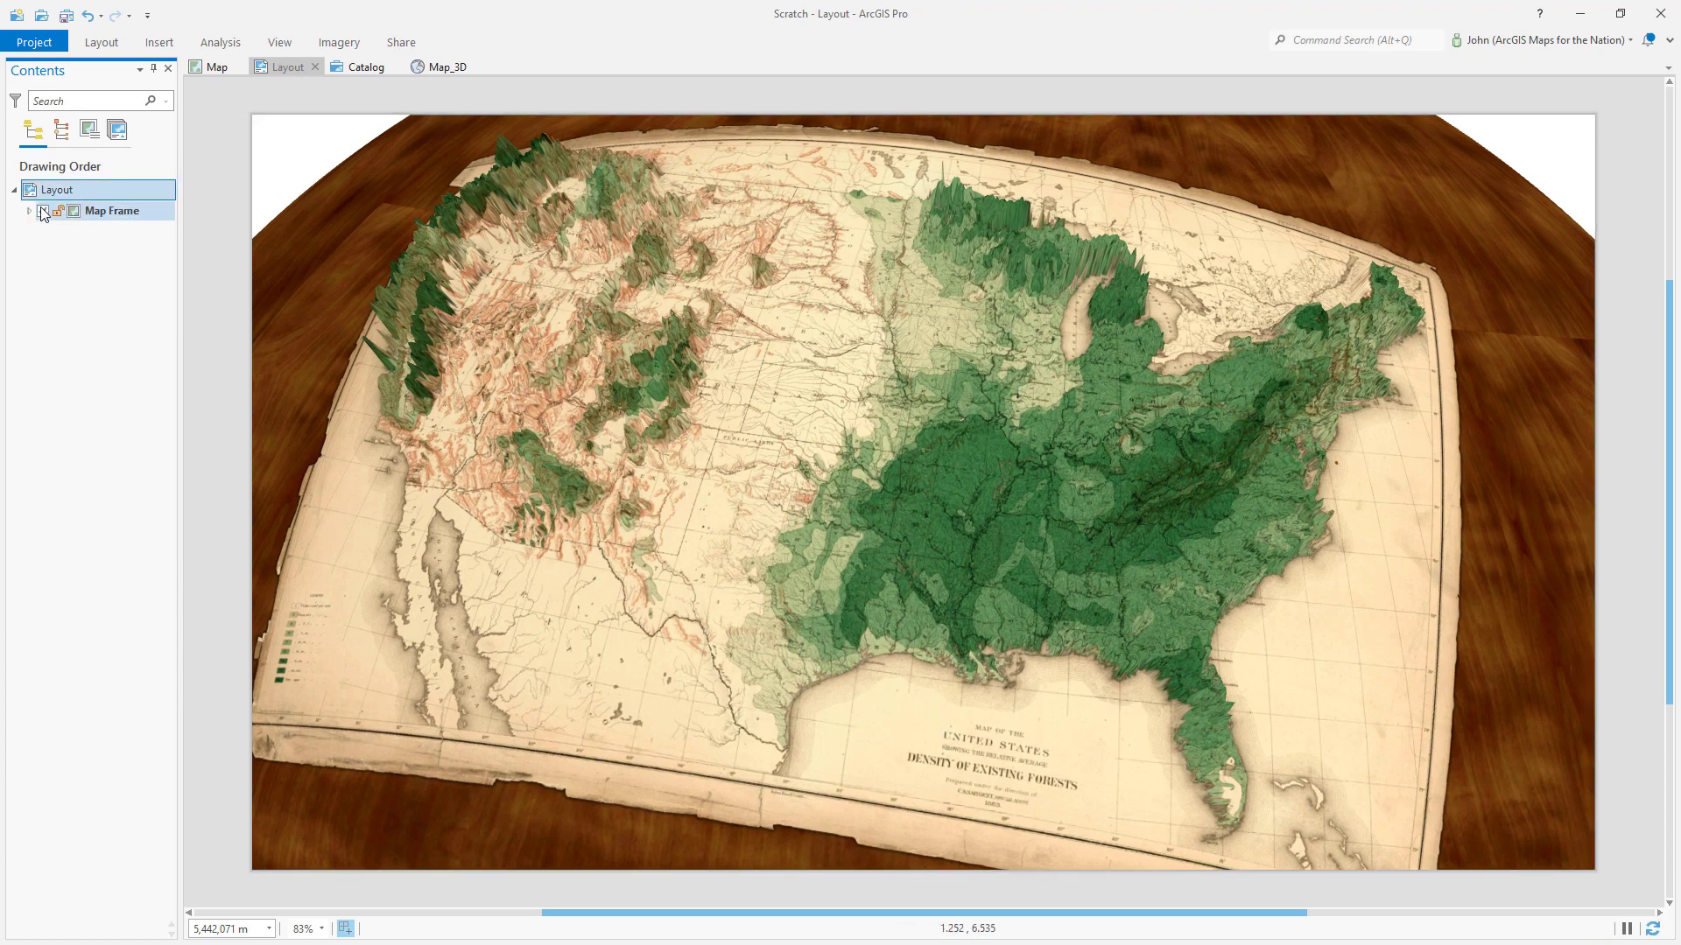
right_click(91, 193)
click(150, 628)
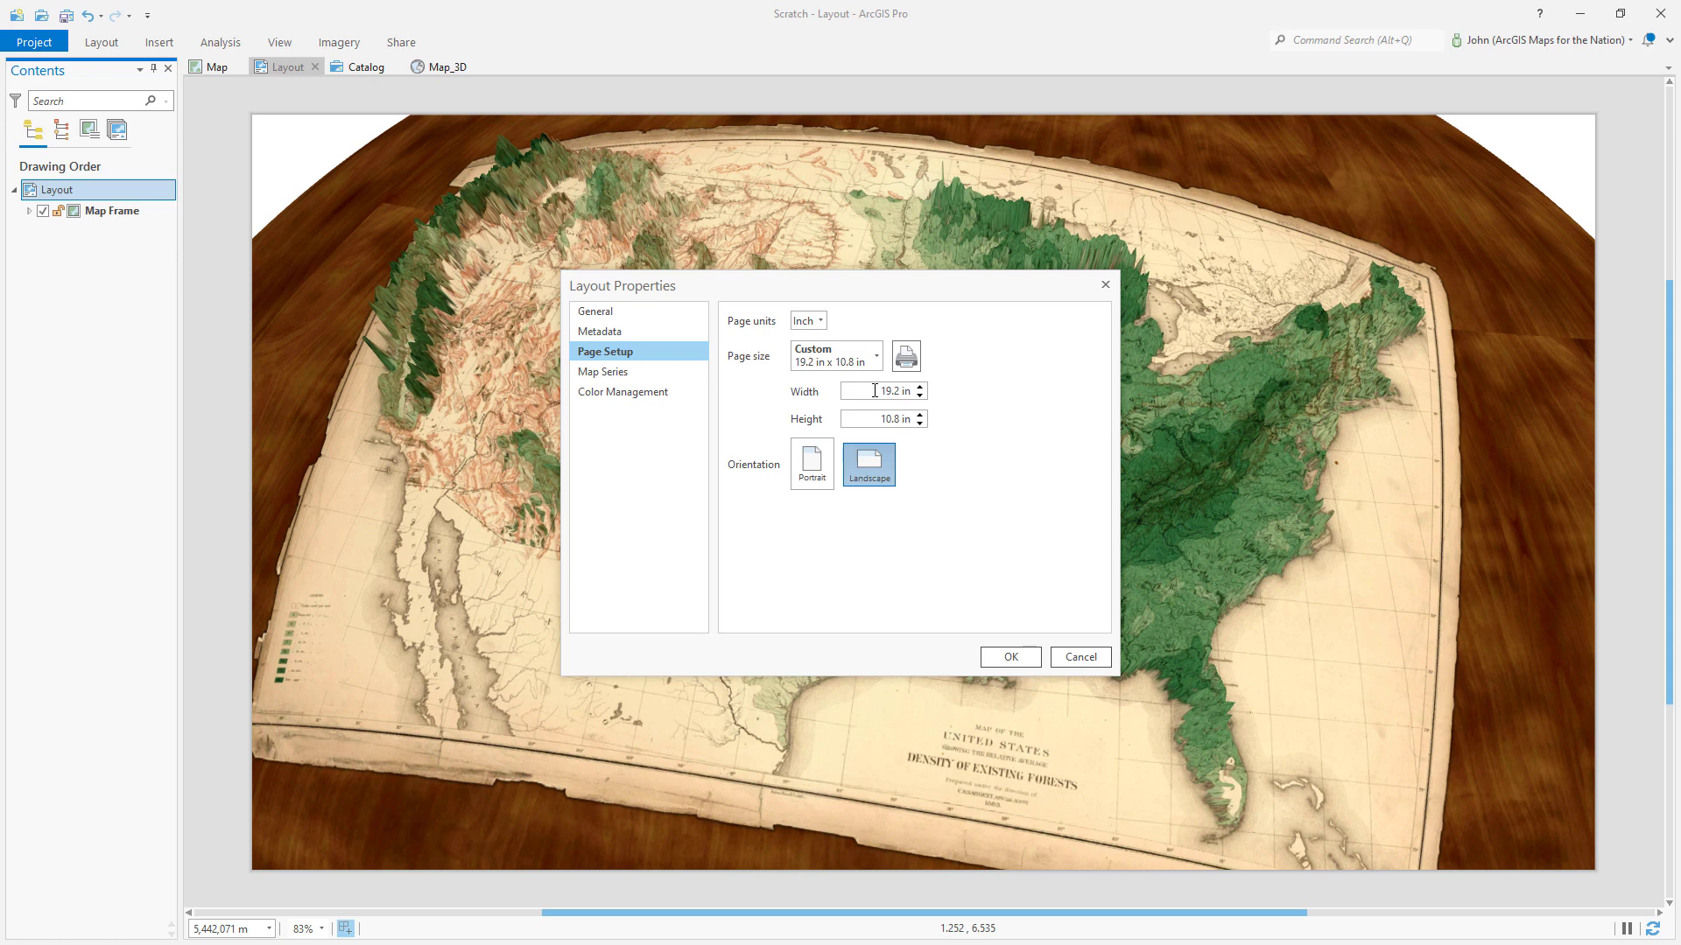
click(874, 393)
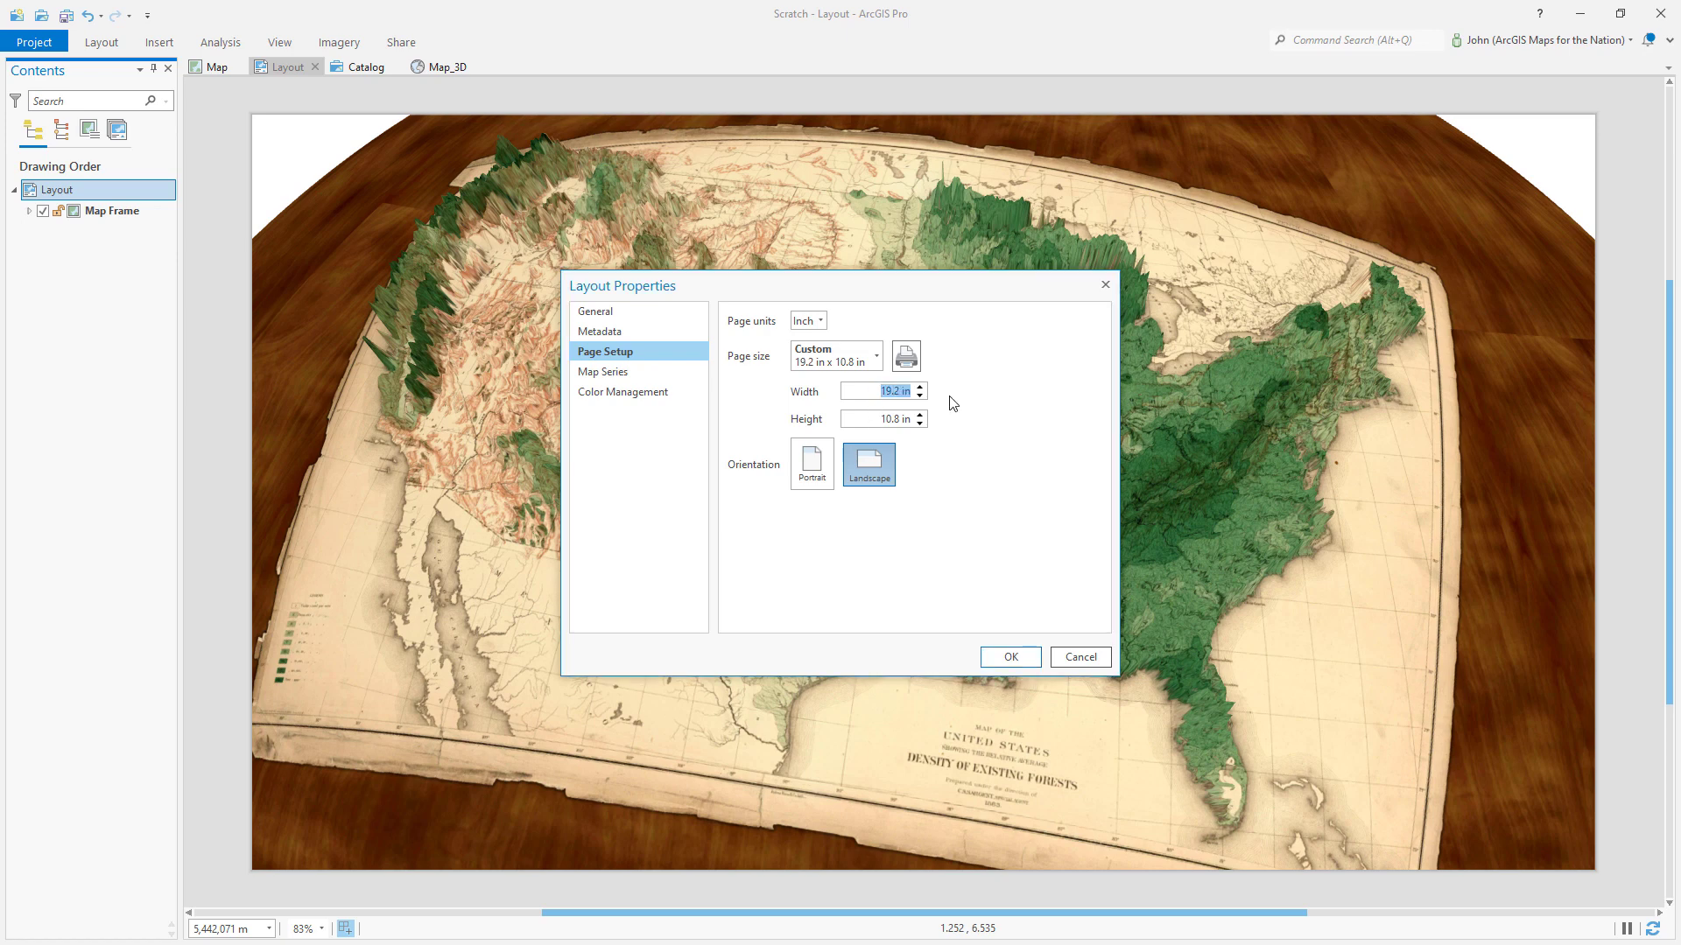
click(810, 322)
click(819, 350)
click(861, 386)
text(3000)
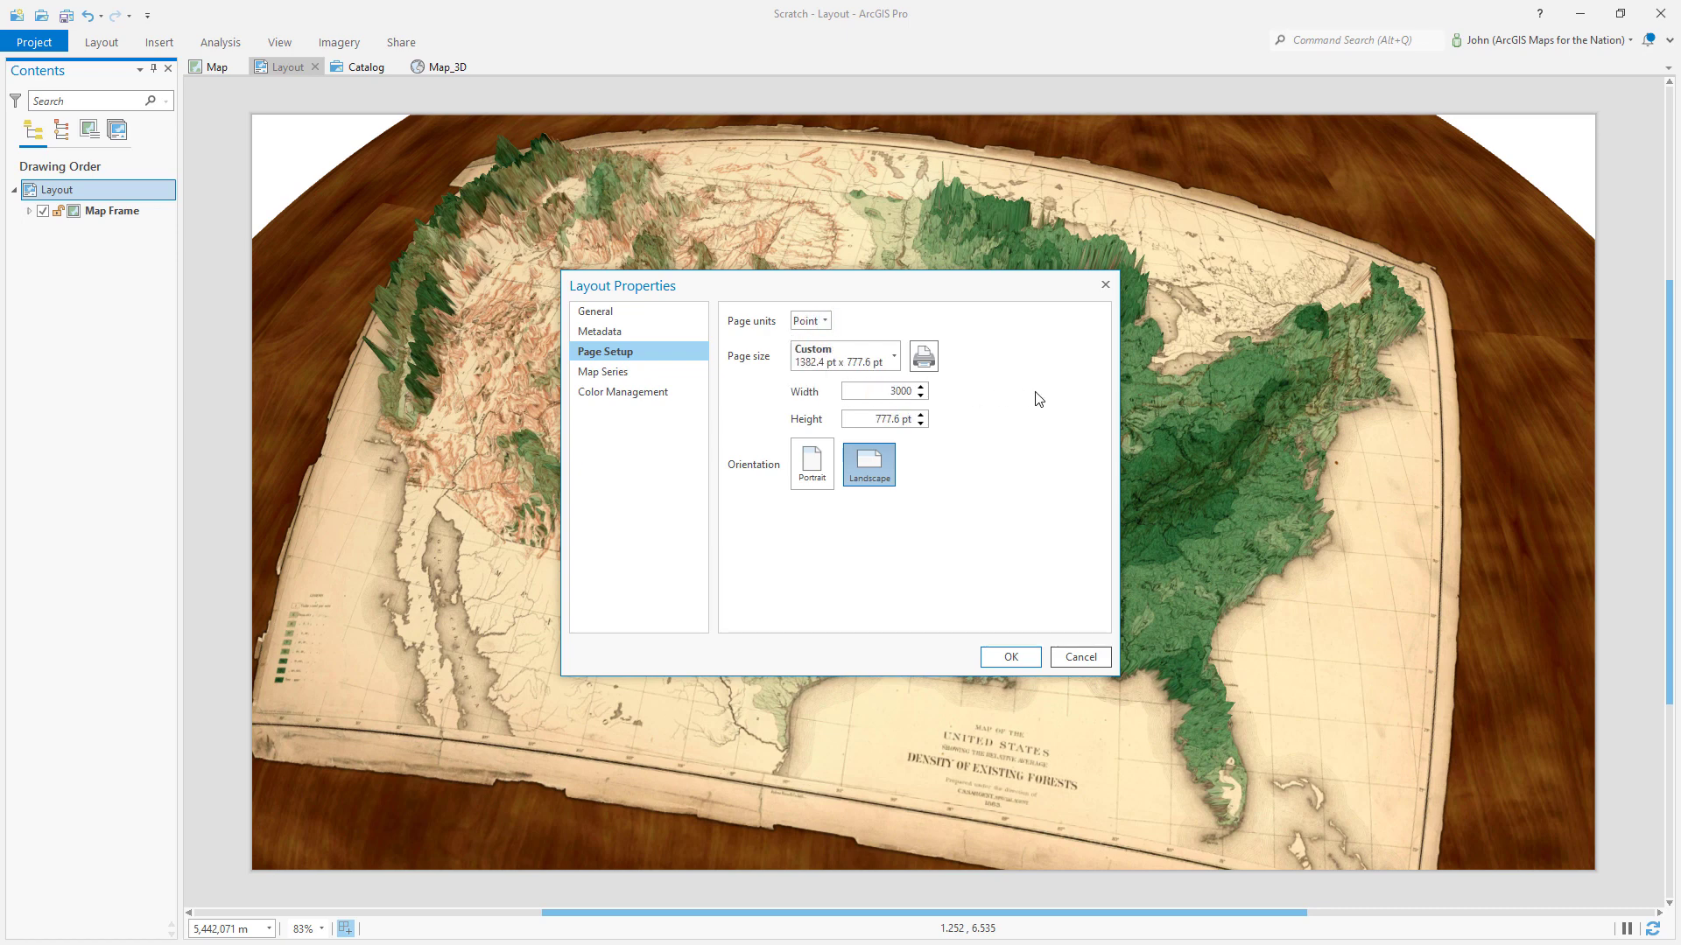
key(Tab)
text(1)
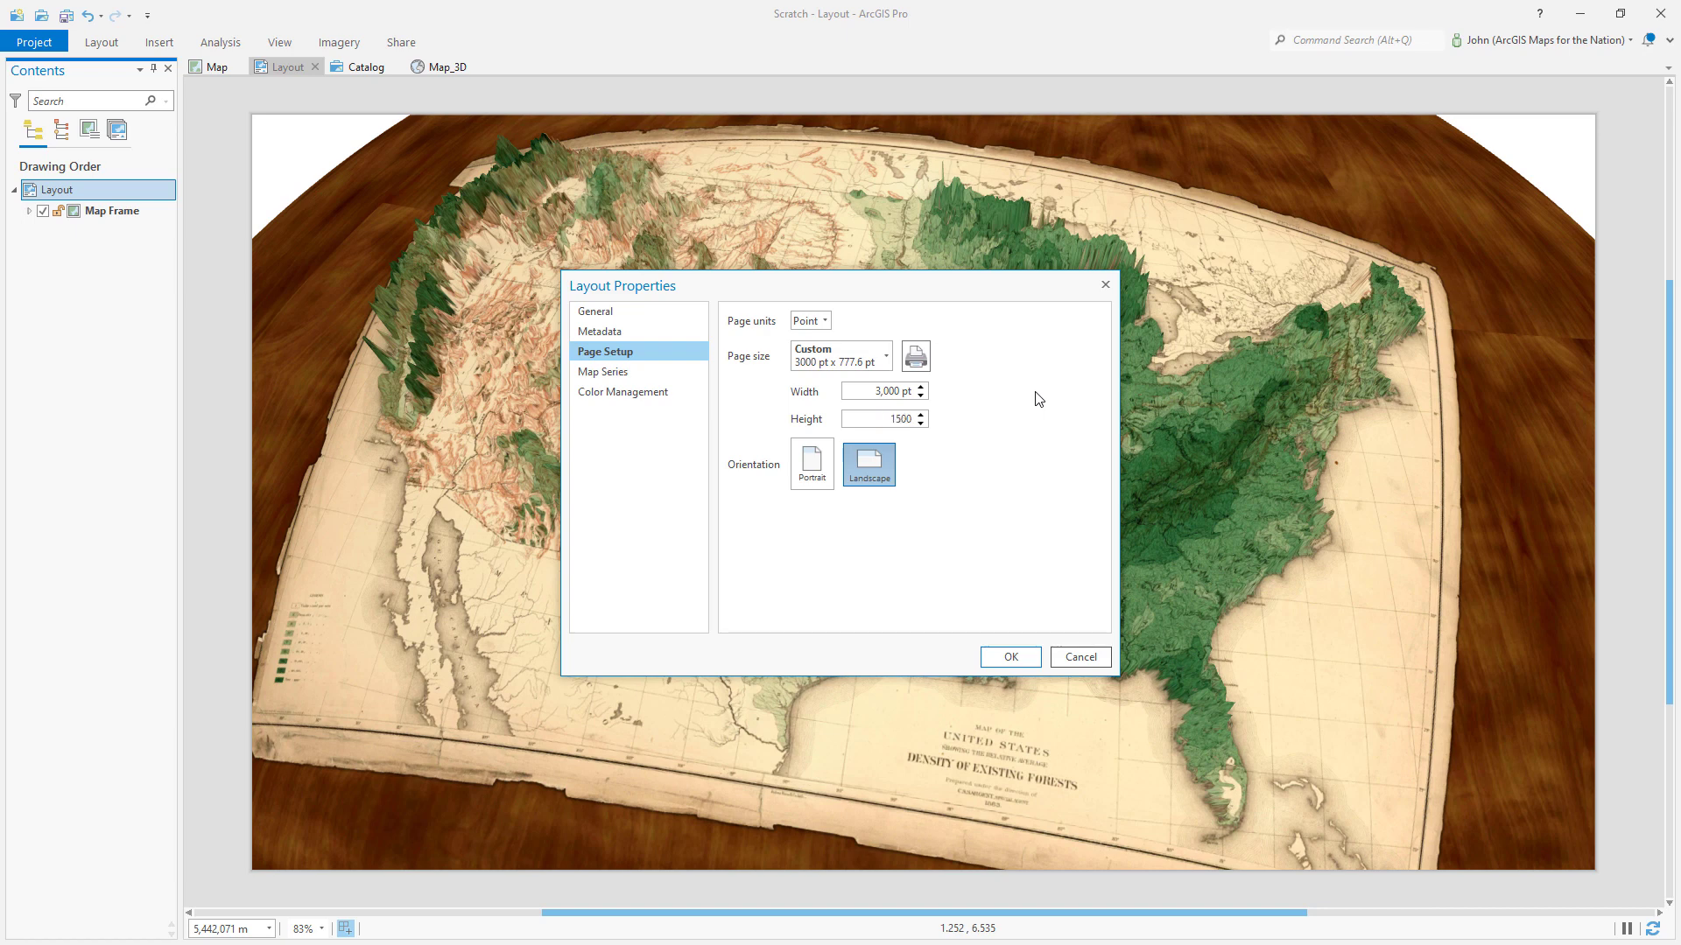
click(1009, 658)
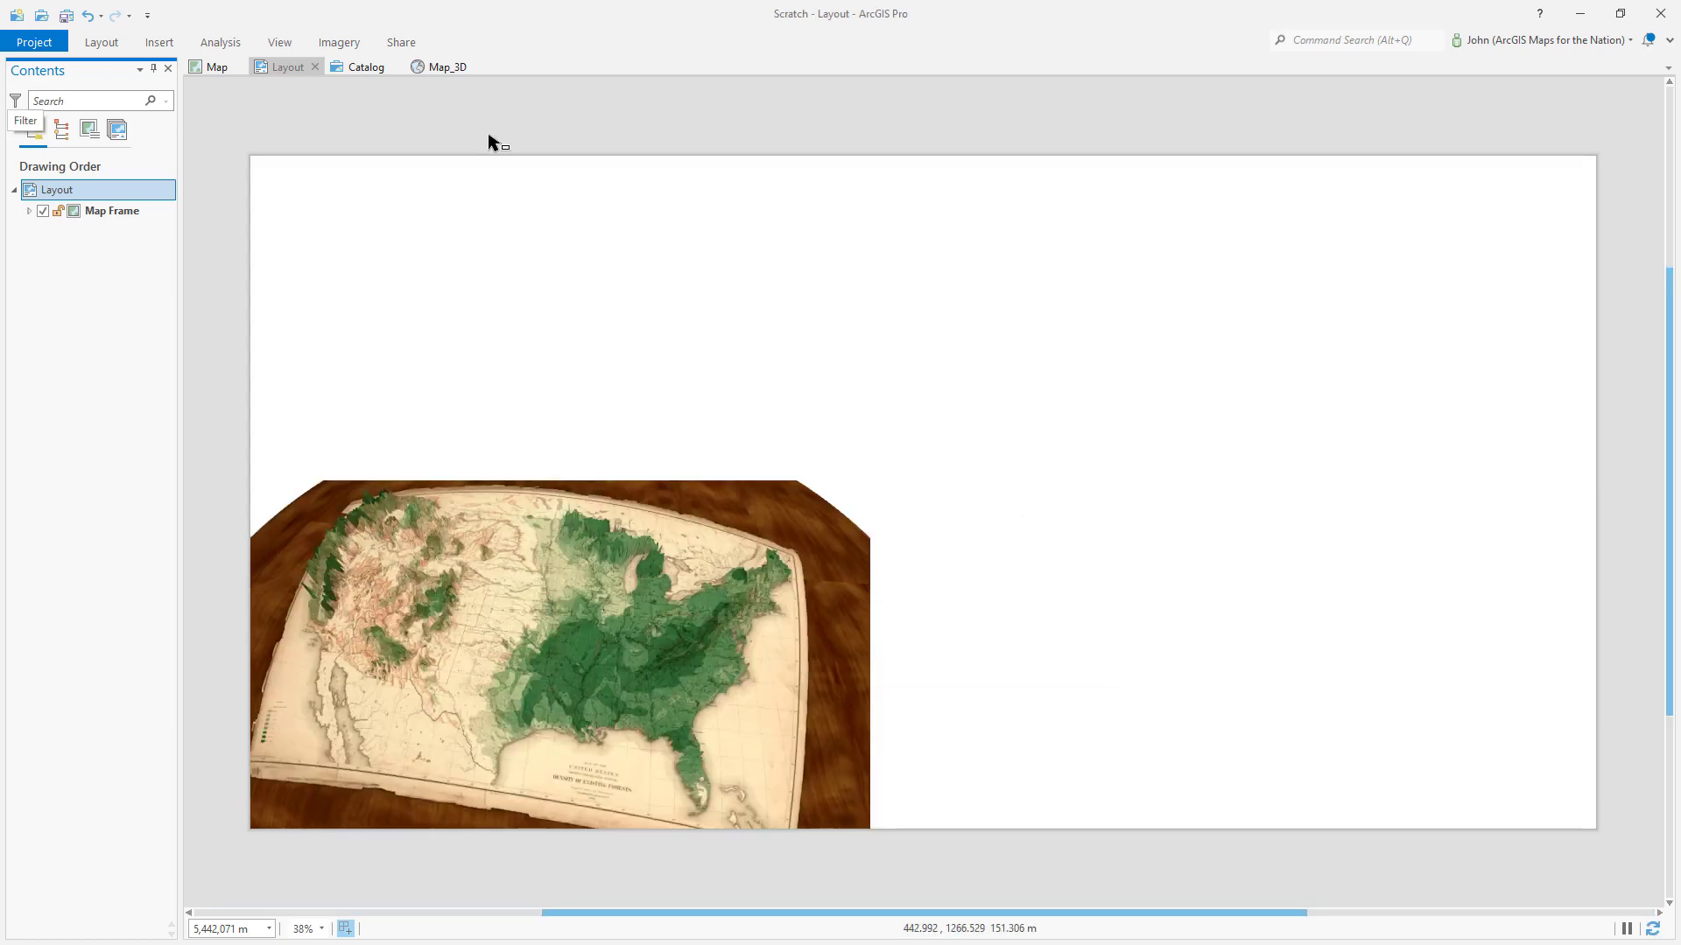
Step: Enlarge the map frame upward and sideways so it covers the whole layout page
double_click(133, 213)
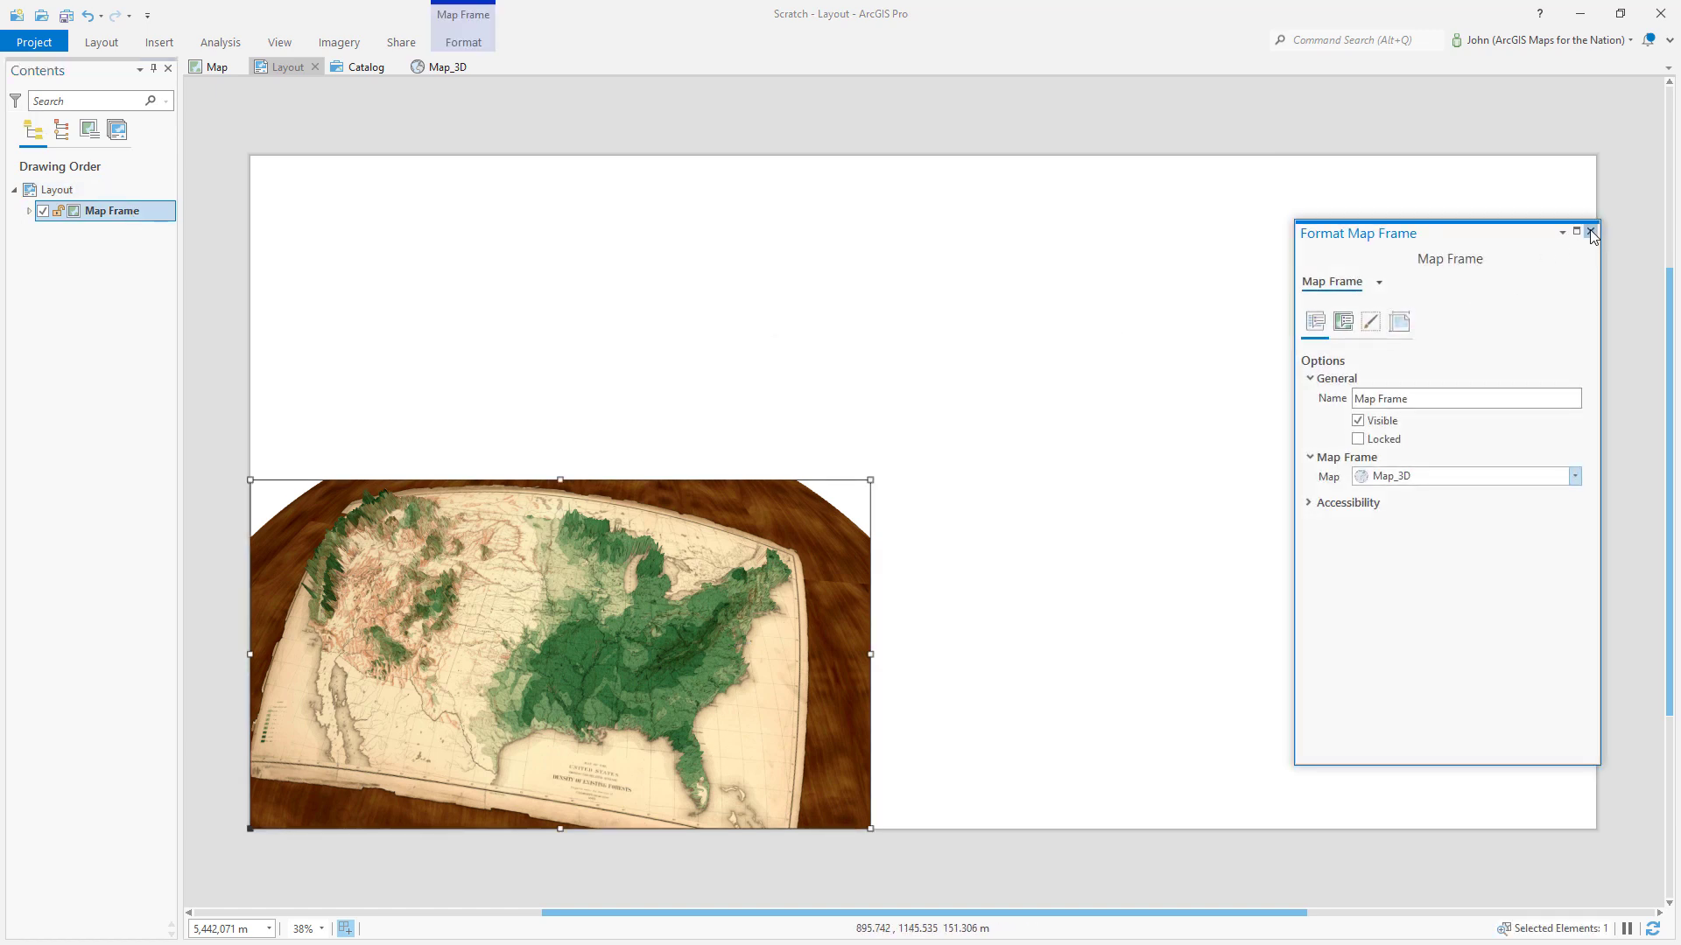
click(1590, 232)
drag(560, 480, 561, 156)
drag(867, 493, 1596, 494)
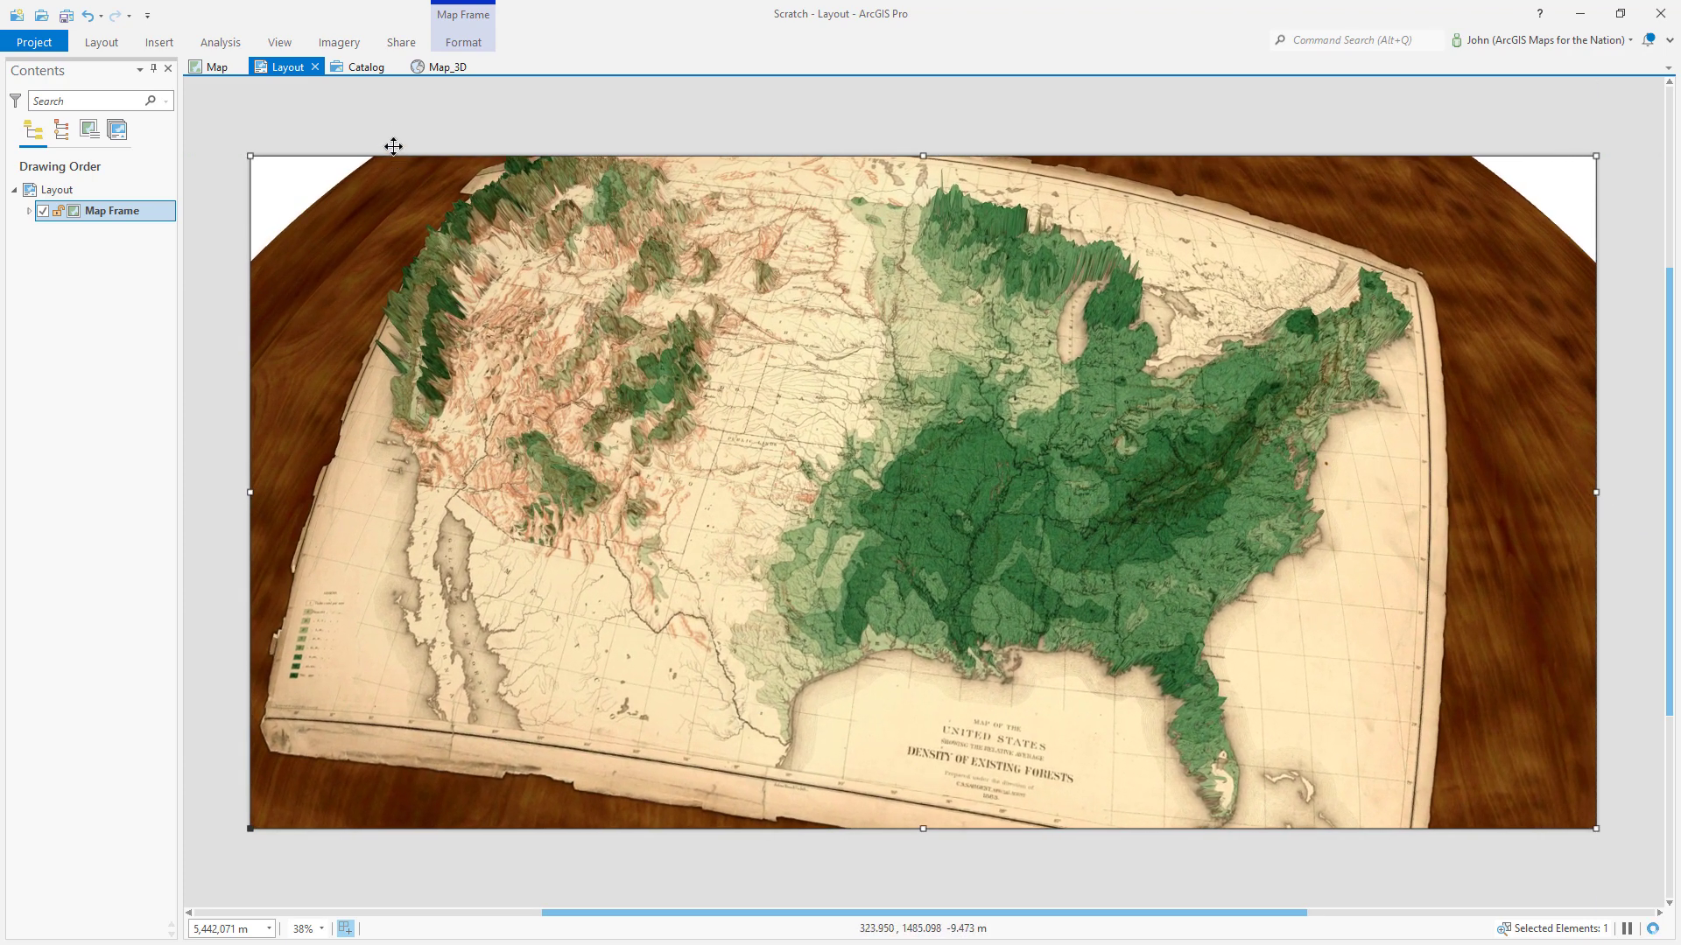
click(93, 367)
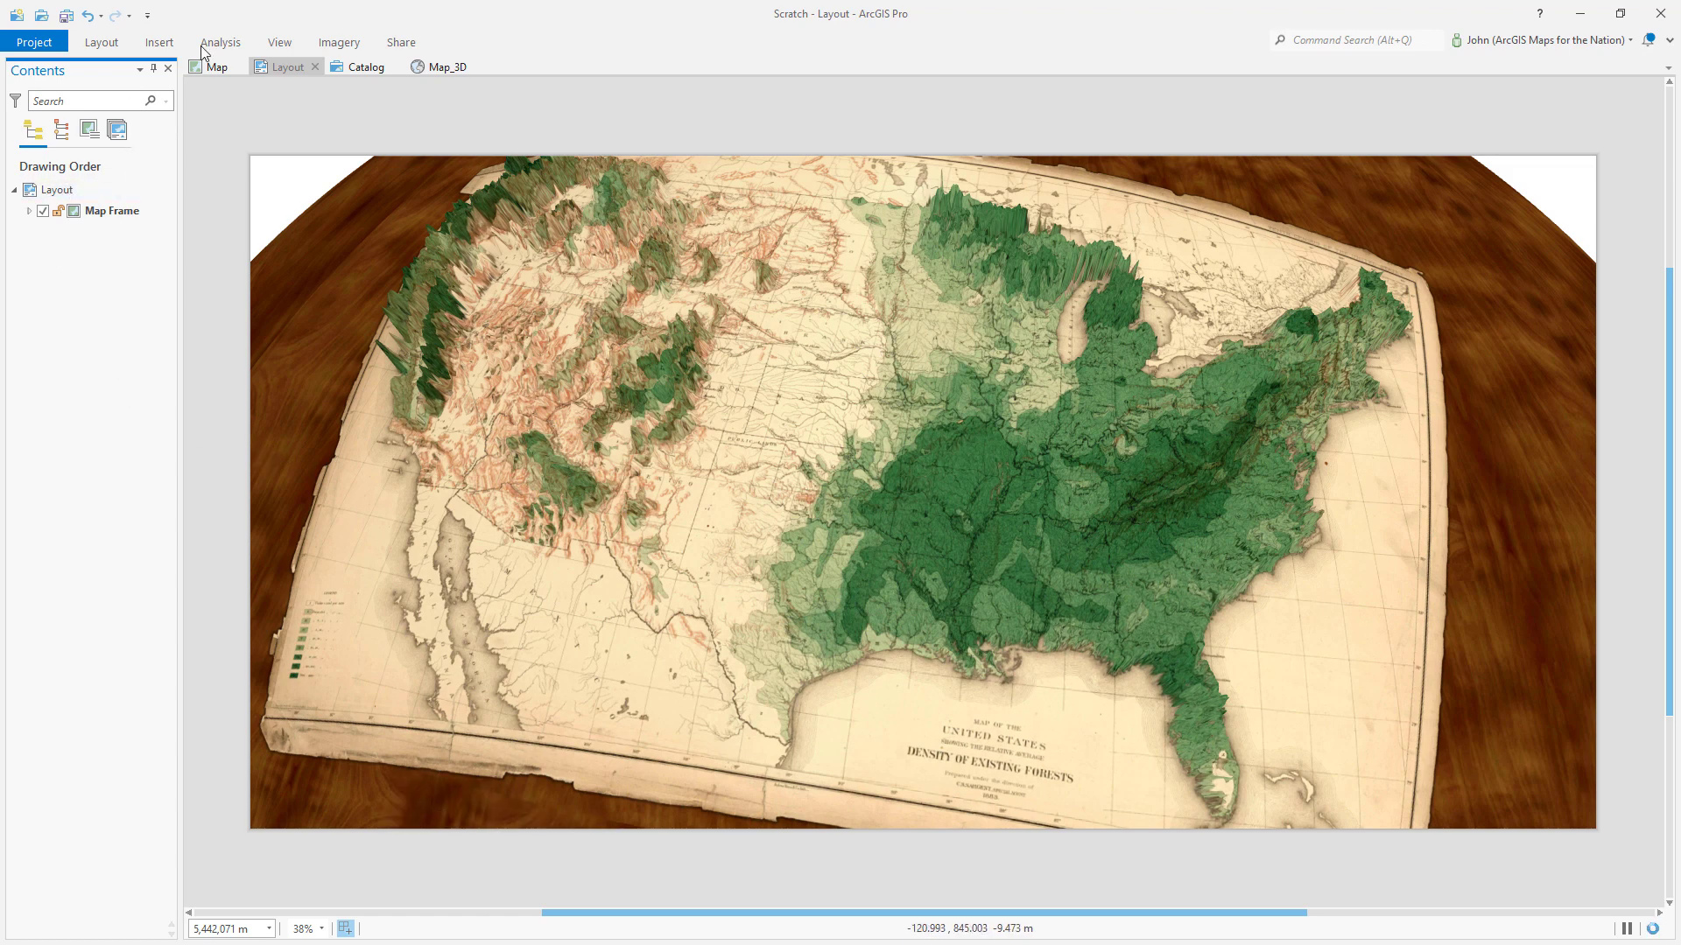
Step: Draw a rectangle covering the whole layout page and move it below the map frame in the drawing order
click(160, 44)
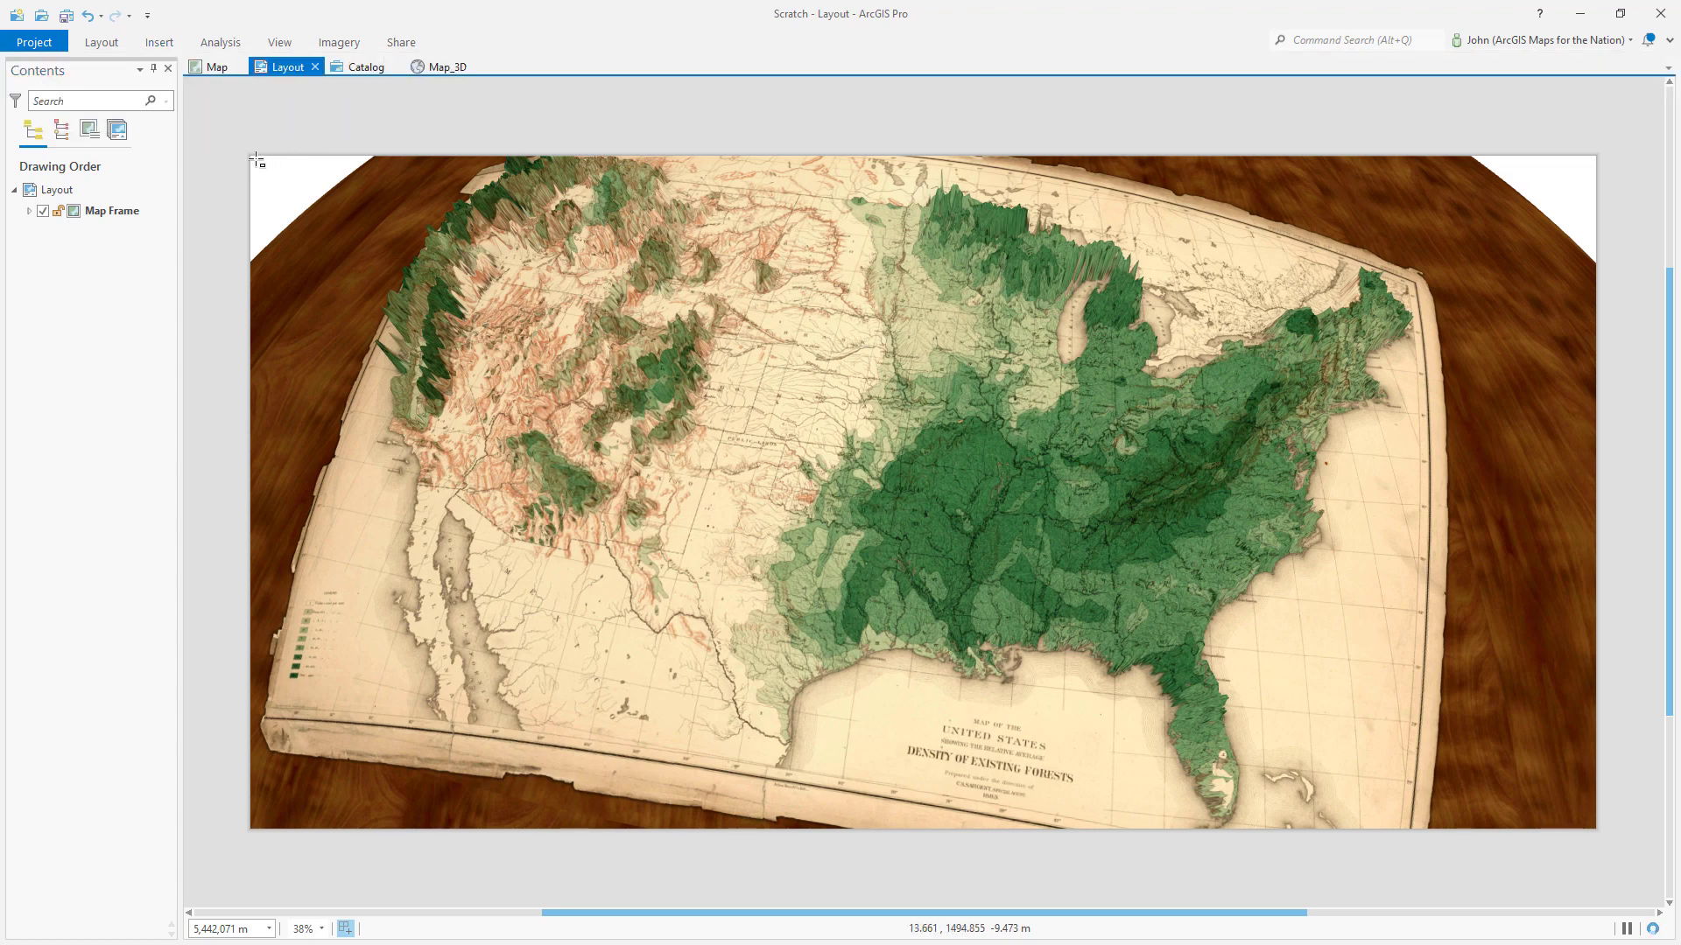
drag(250, 156, 1586, 830)
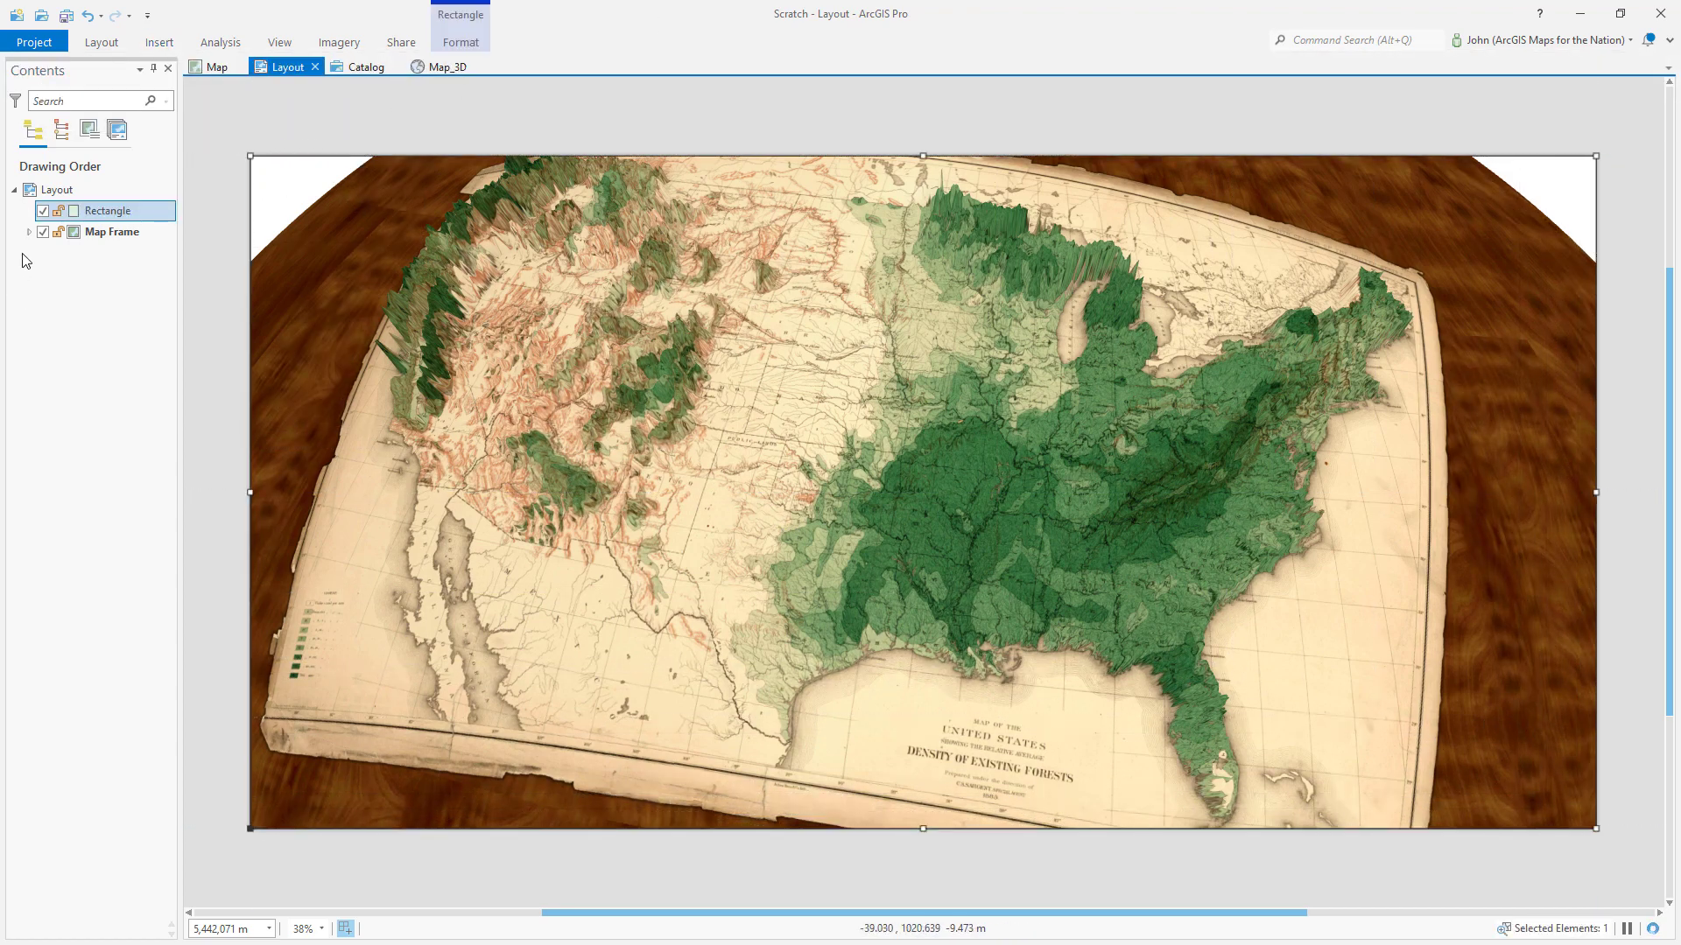
click(151, 215)
drag(145, 228, 149, 244)
Step: Turn off the background rectangle's stroke and set its solid fill color to black
right_click(141, 234)
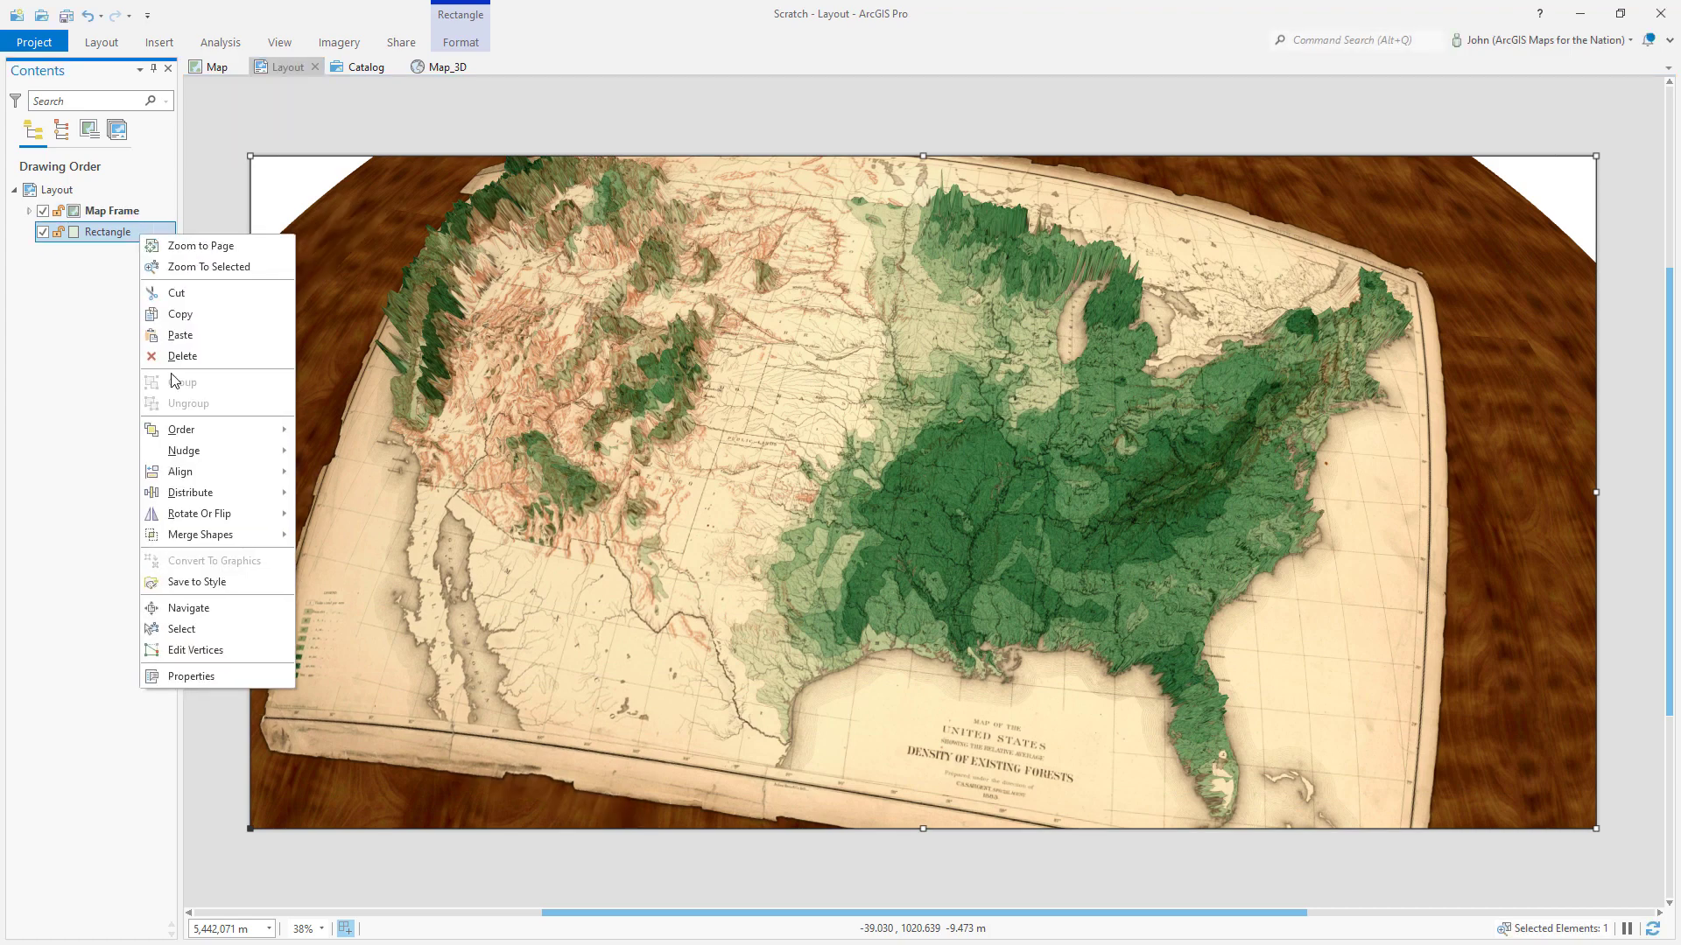
click(187, 675)
click(1379, 286)
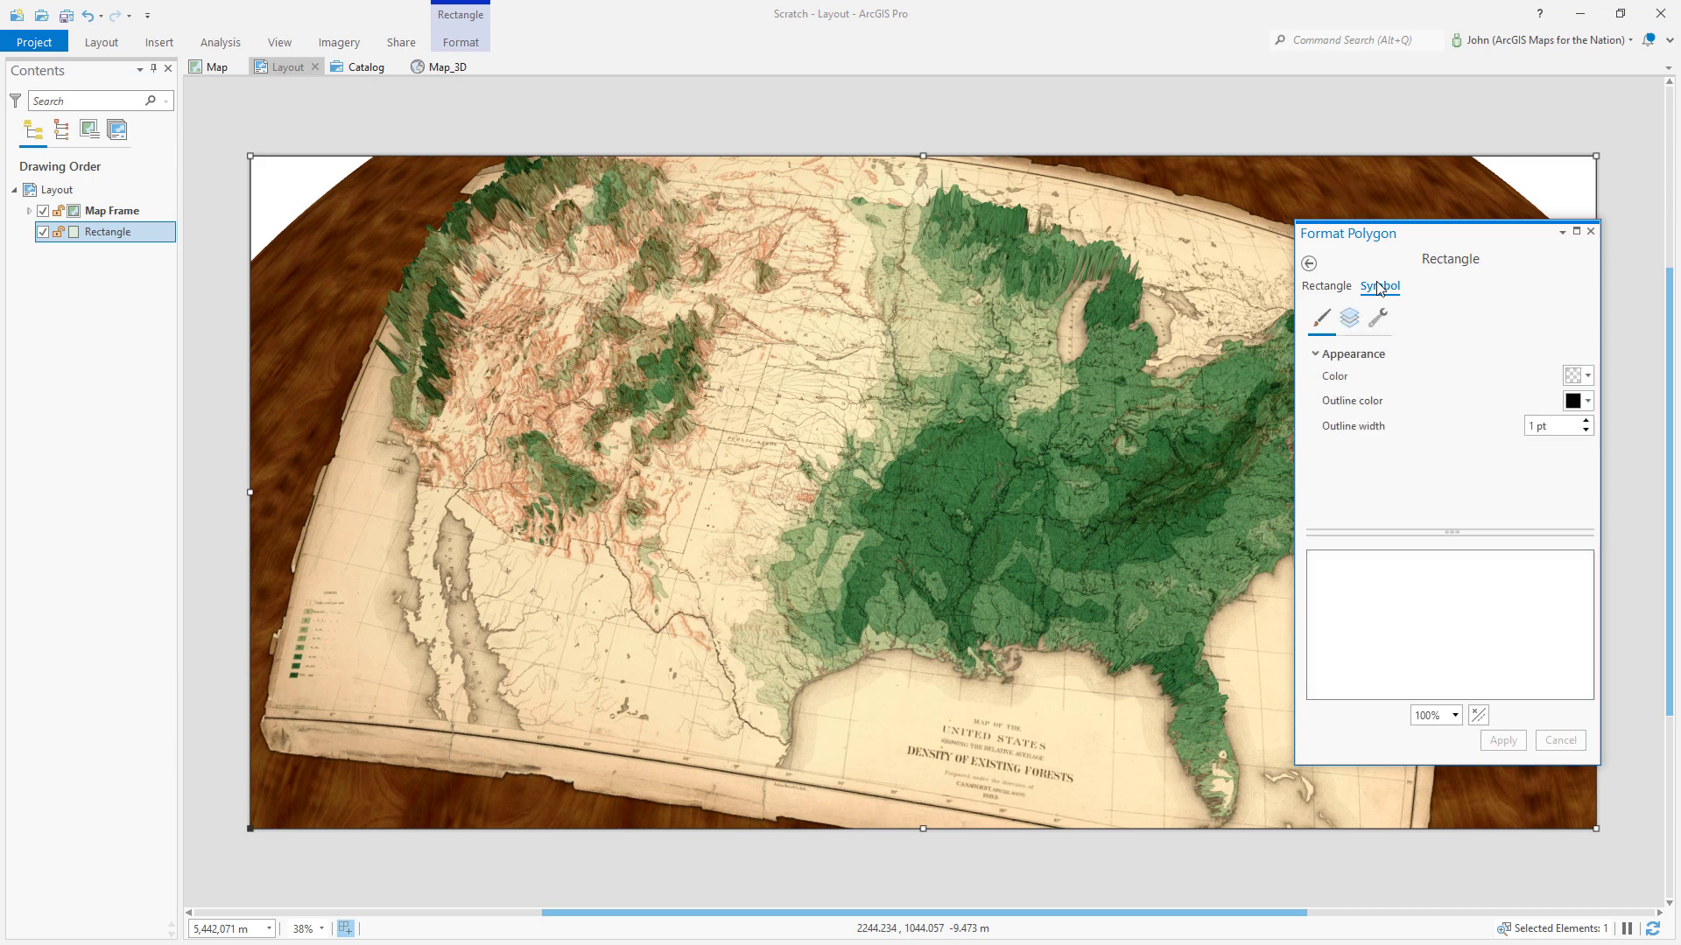
click(1351, 321)
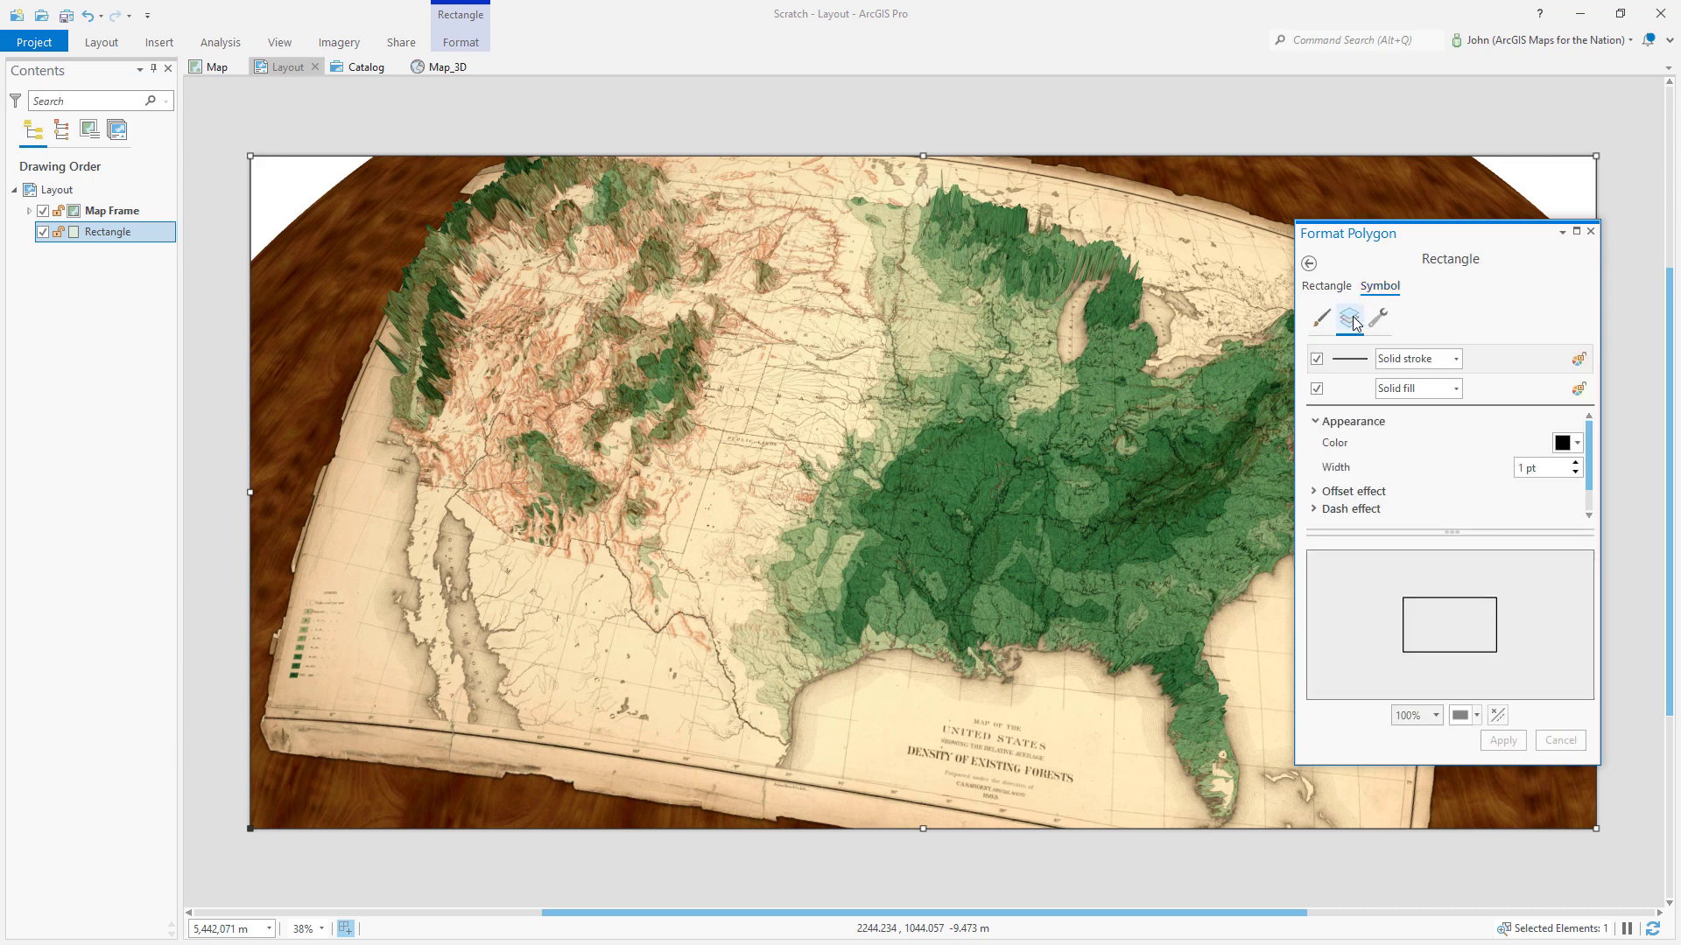
click(1316, 359)
click(1488, 390)
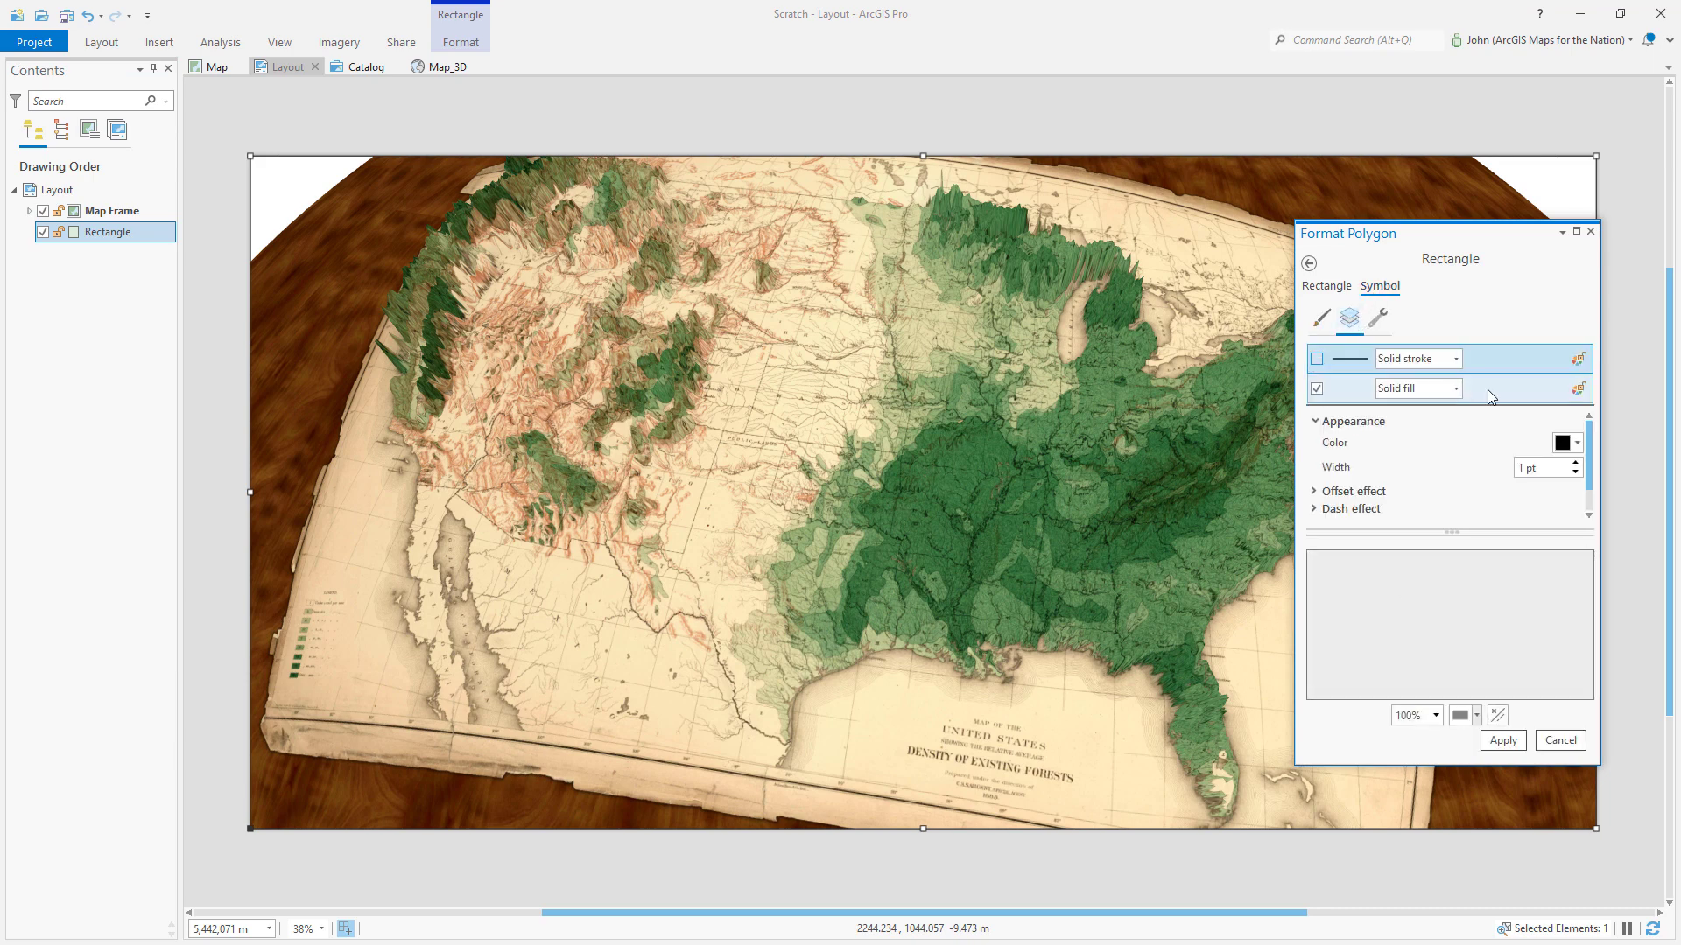
click(1579, 442)
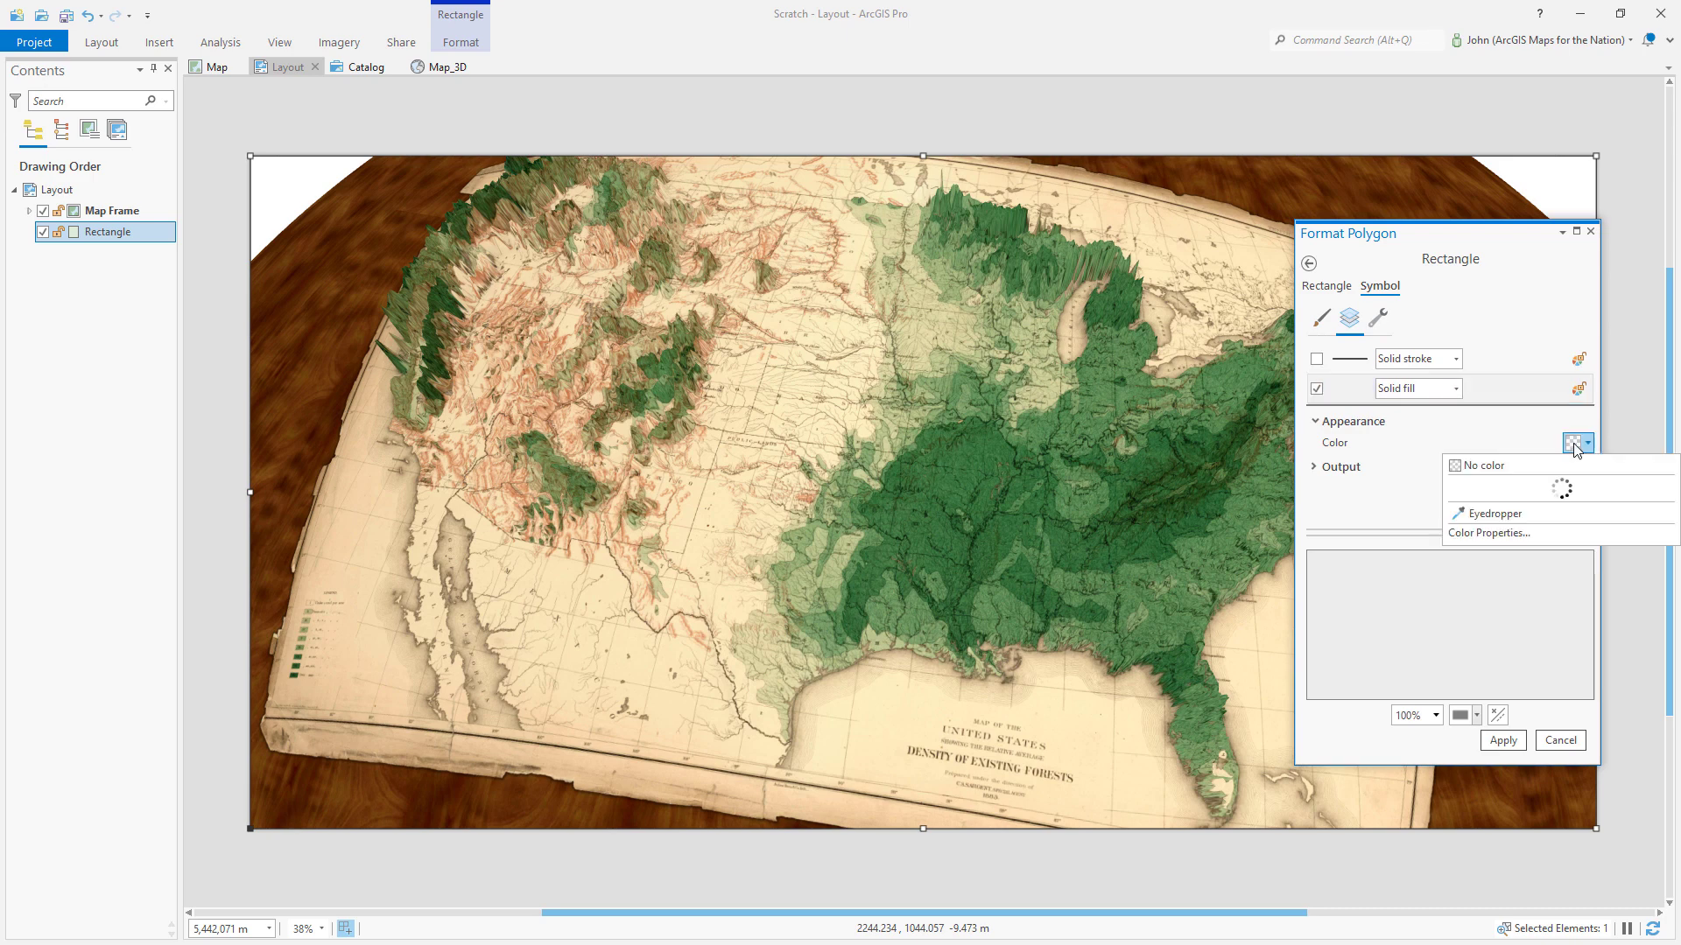
click(1462, 700)
click(1503, 741)
click(1591, 231)
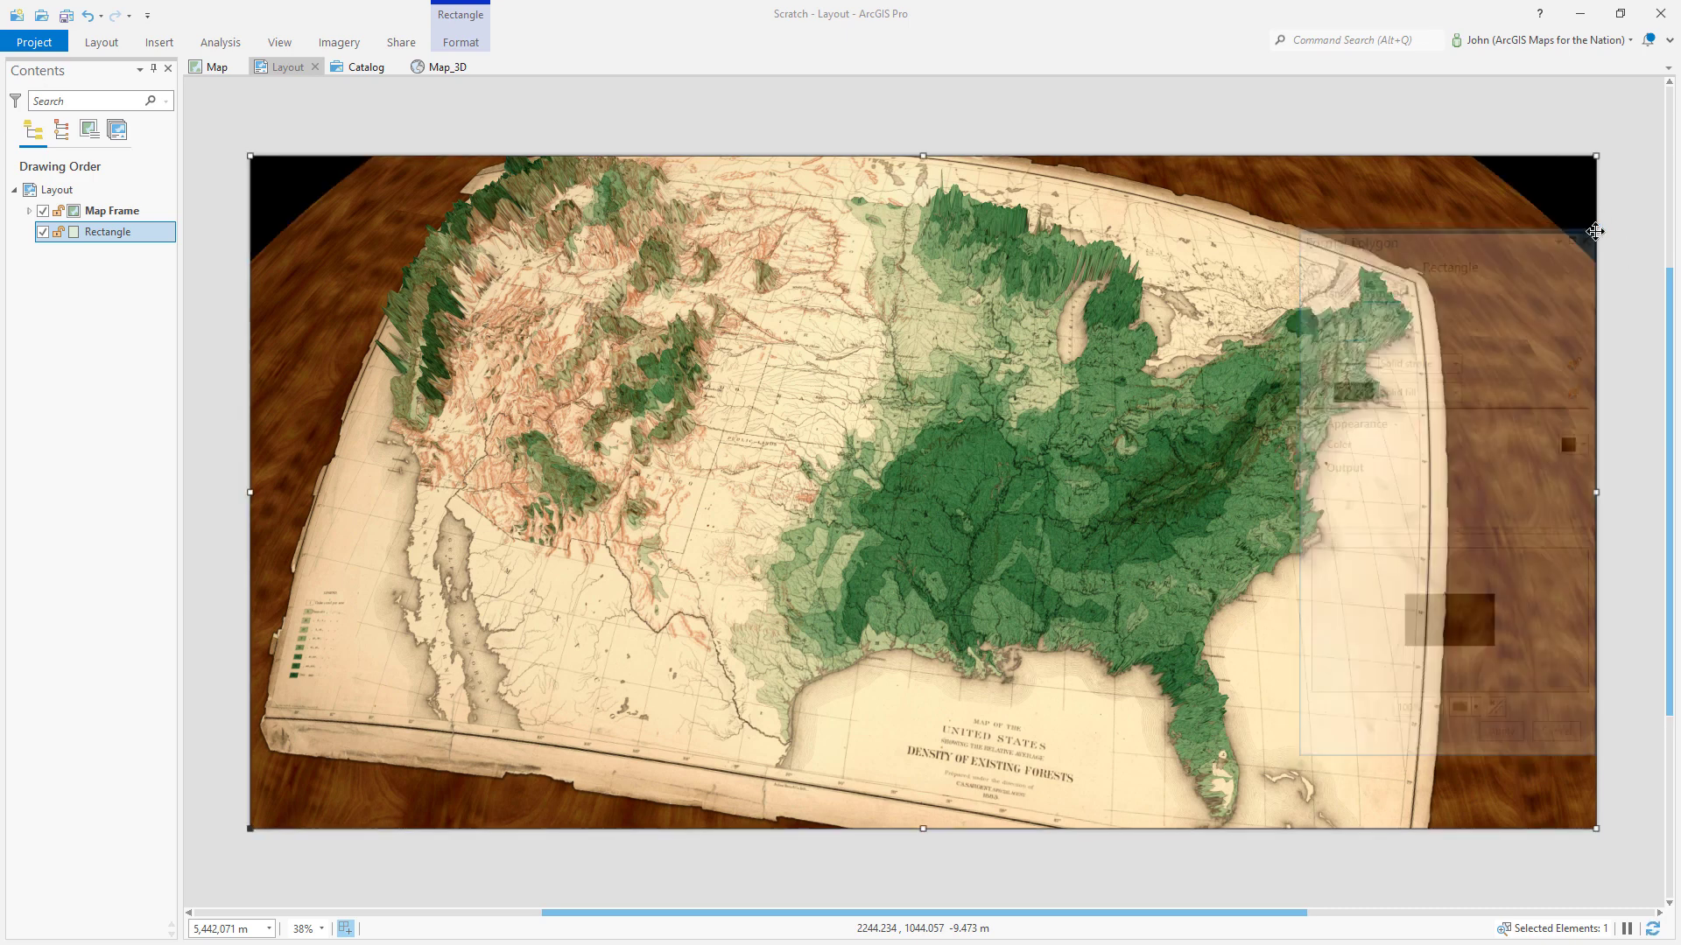
click(1621, 243)
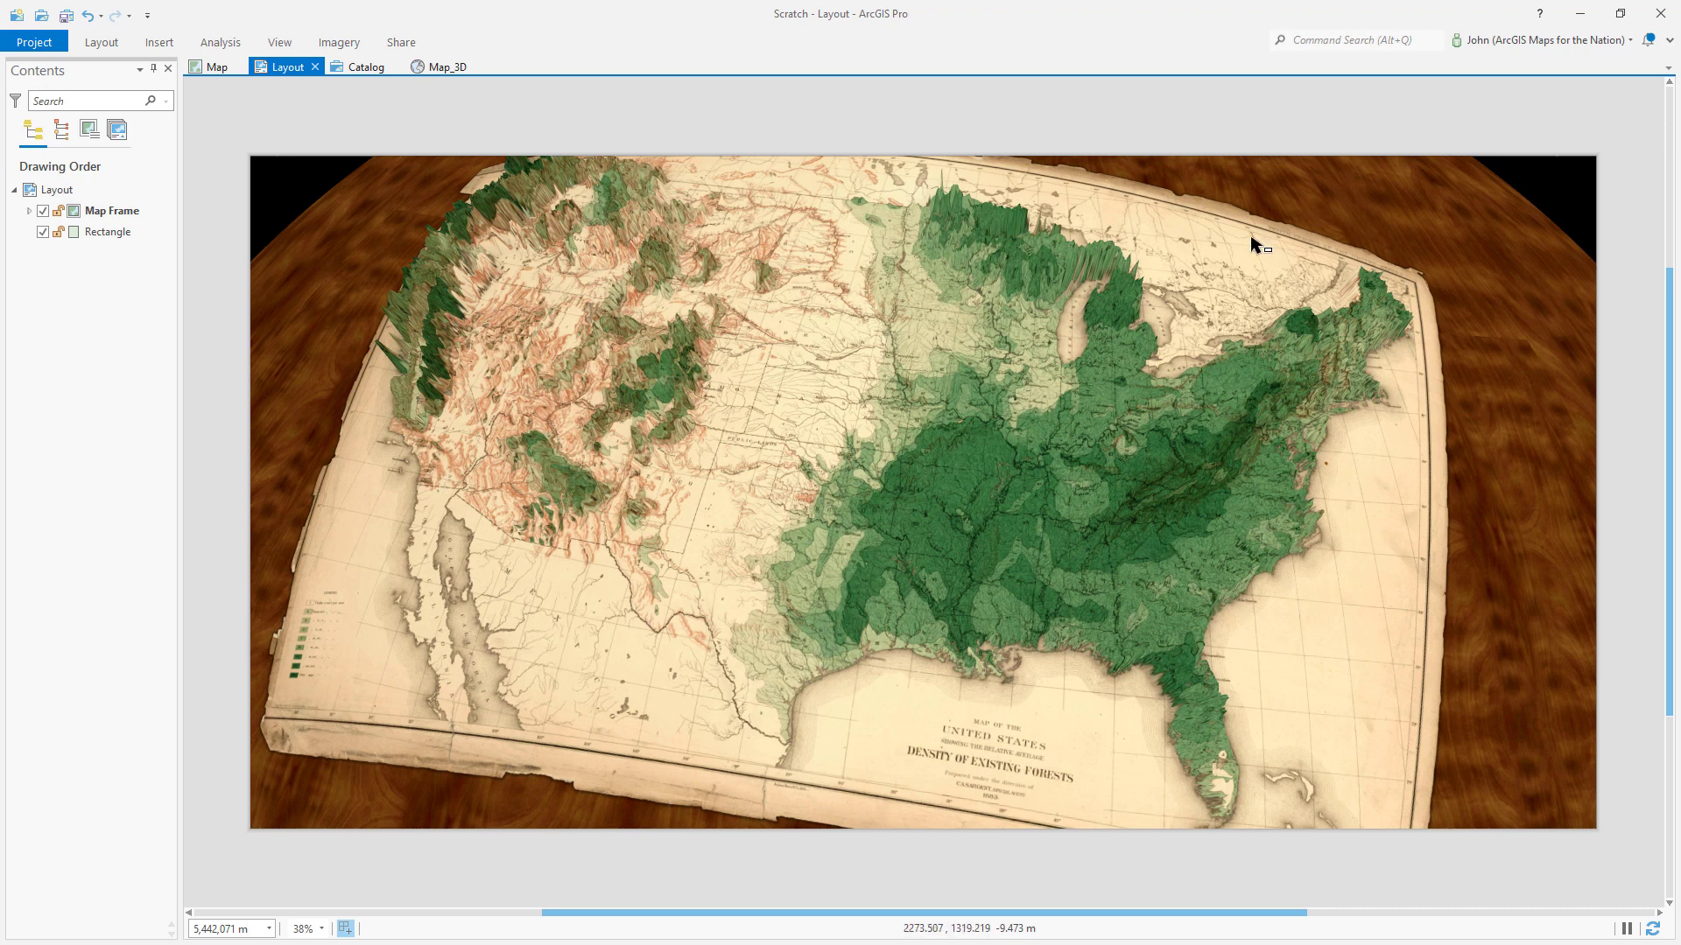
Step: Duplicate the black rectangle and place the copy above the map frame in the drawing order
click(147, 237)
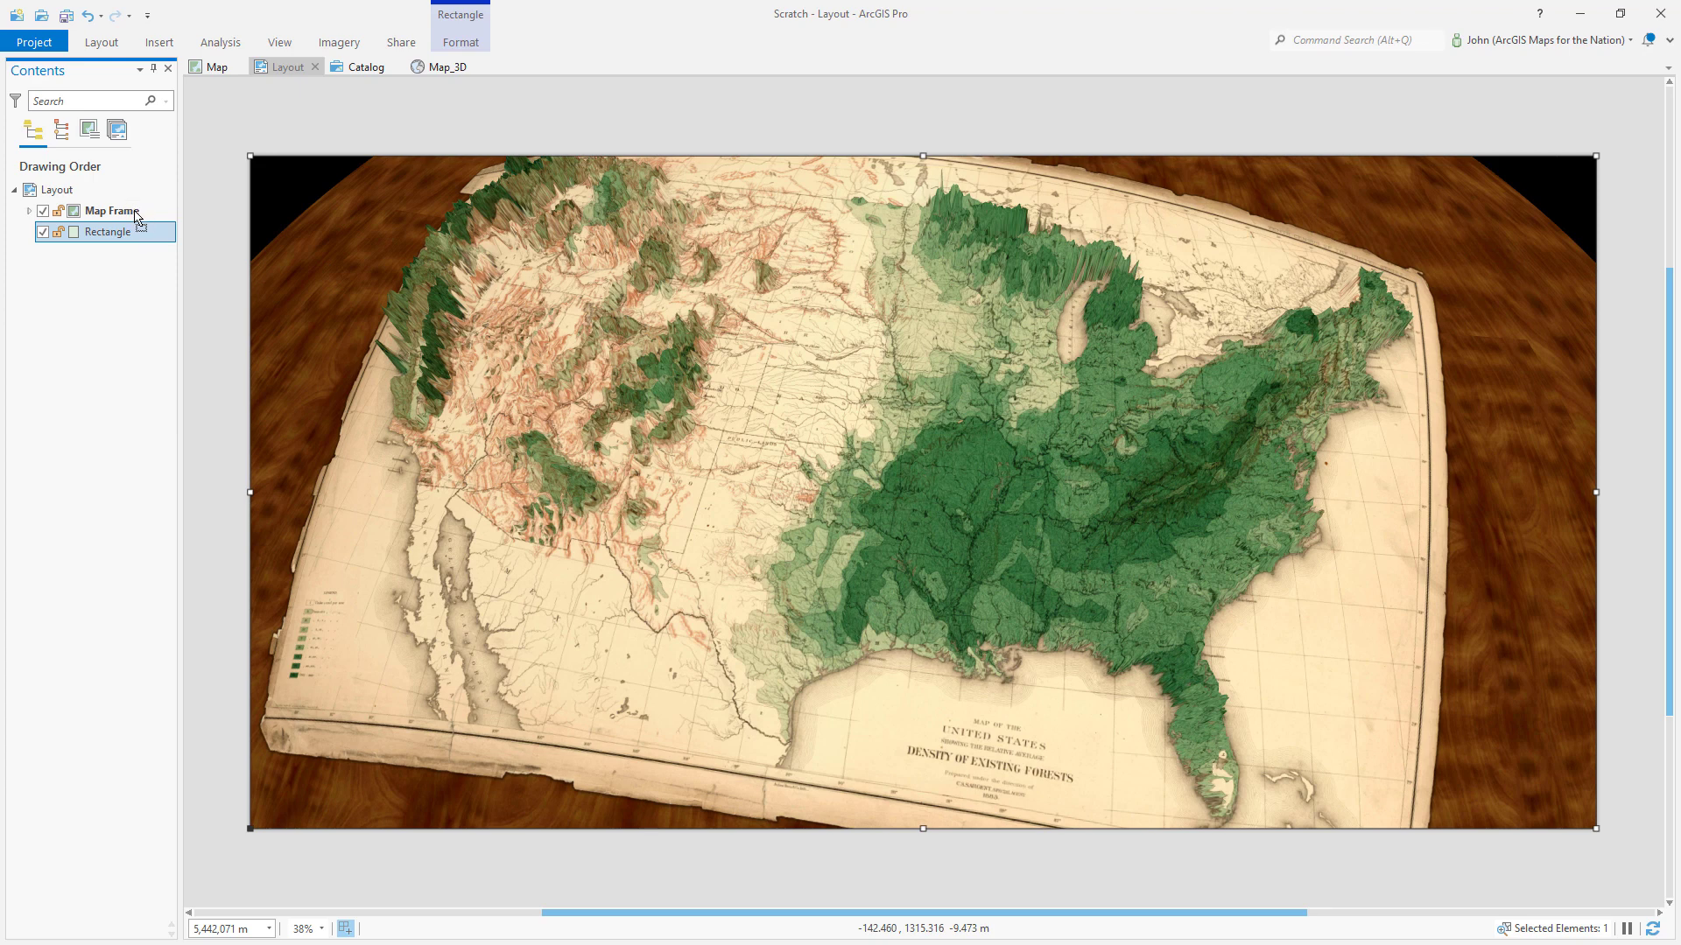
key(ctrl+c)
key(ctrl+v)
drag(122, 231, 128, 210)
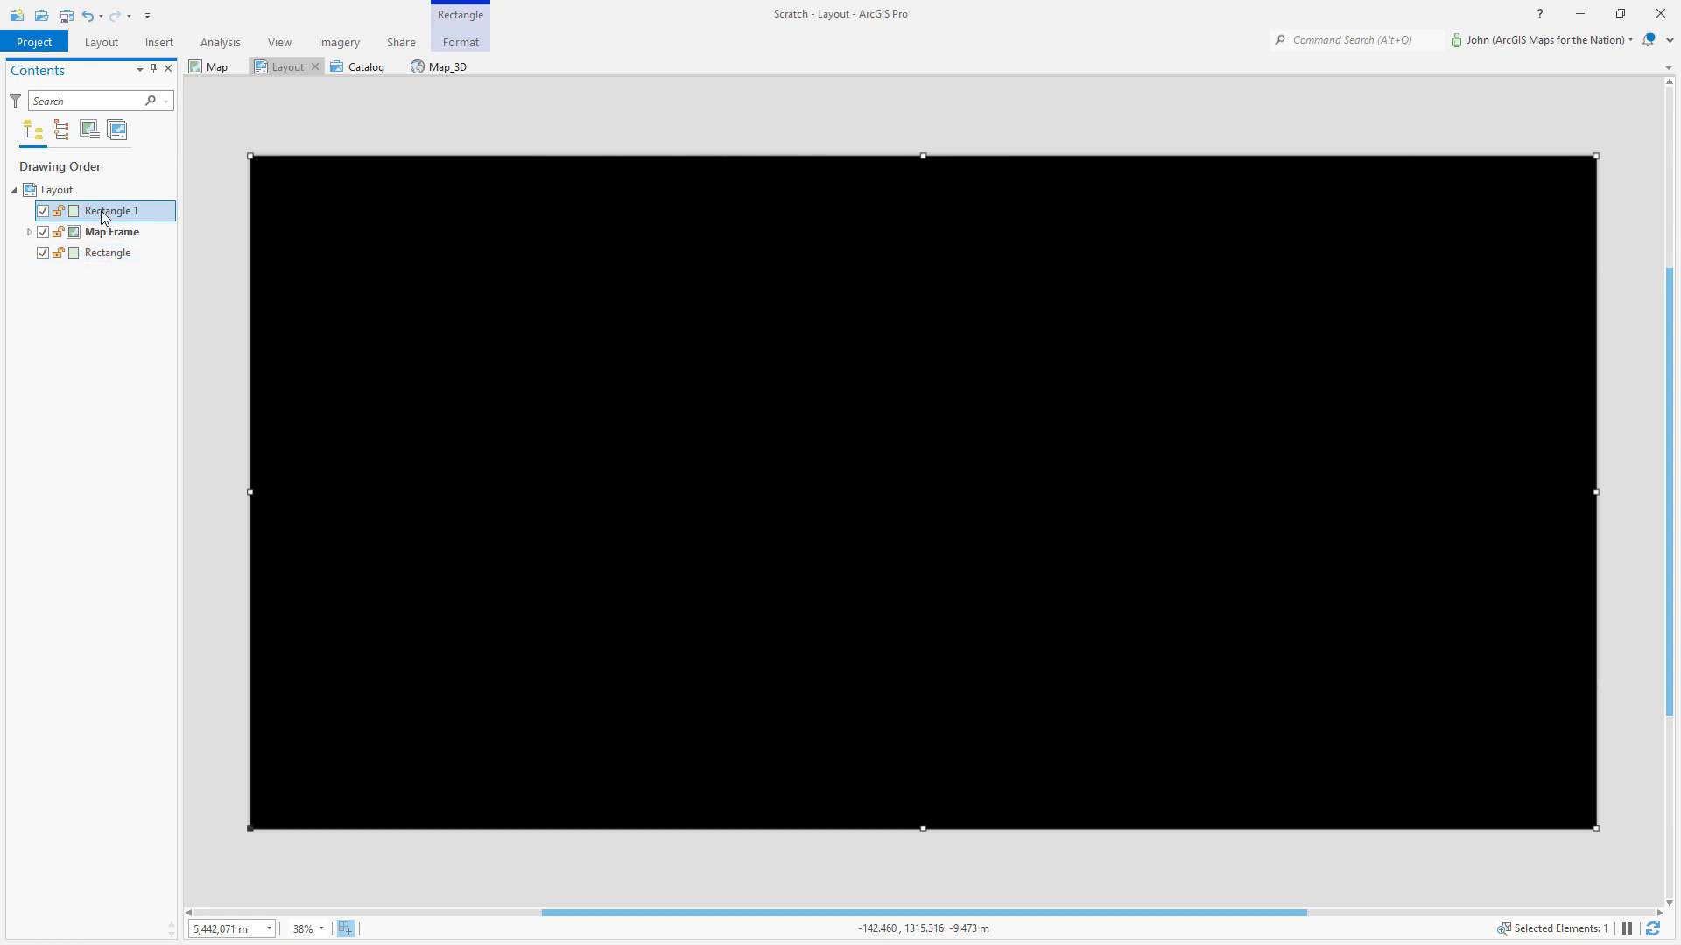
Step: Change the top rectangle's solid fill to a gradient fill with Circular direction and Continuous type
double_click(157, 215)
click(1385, 286)
click(1351, 321)
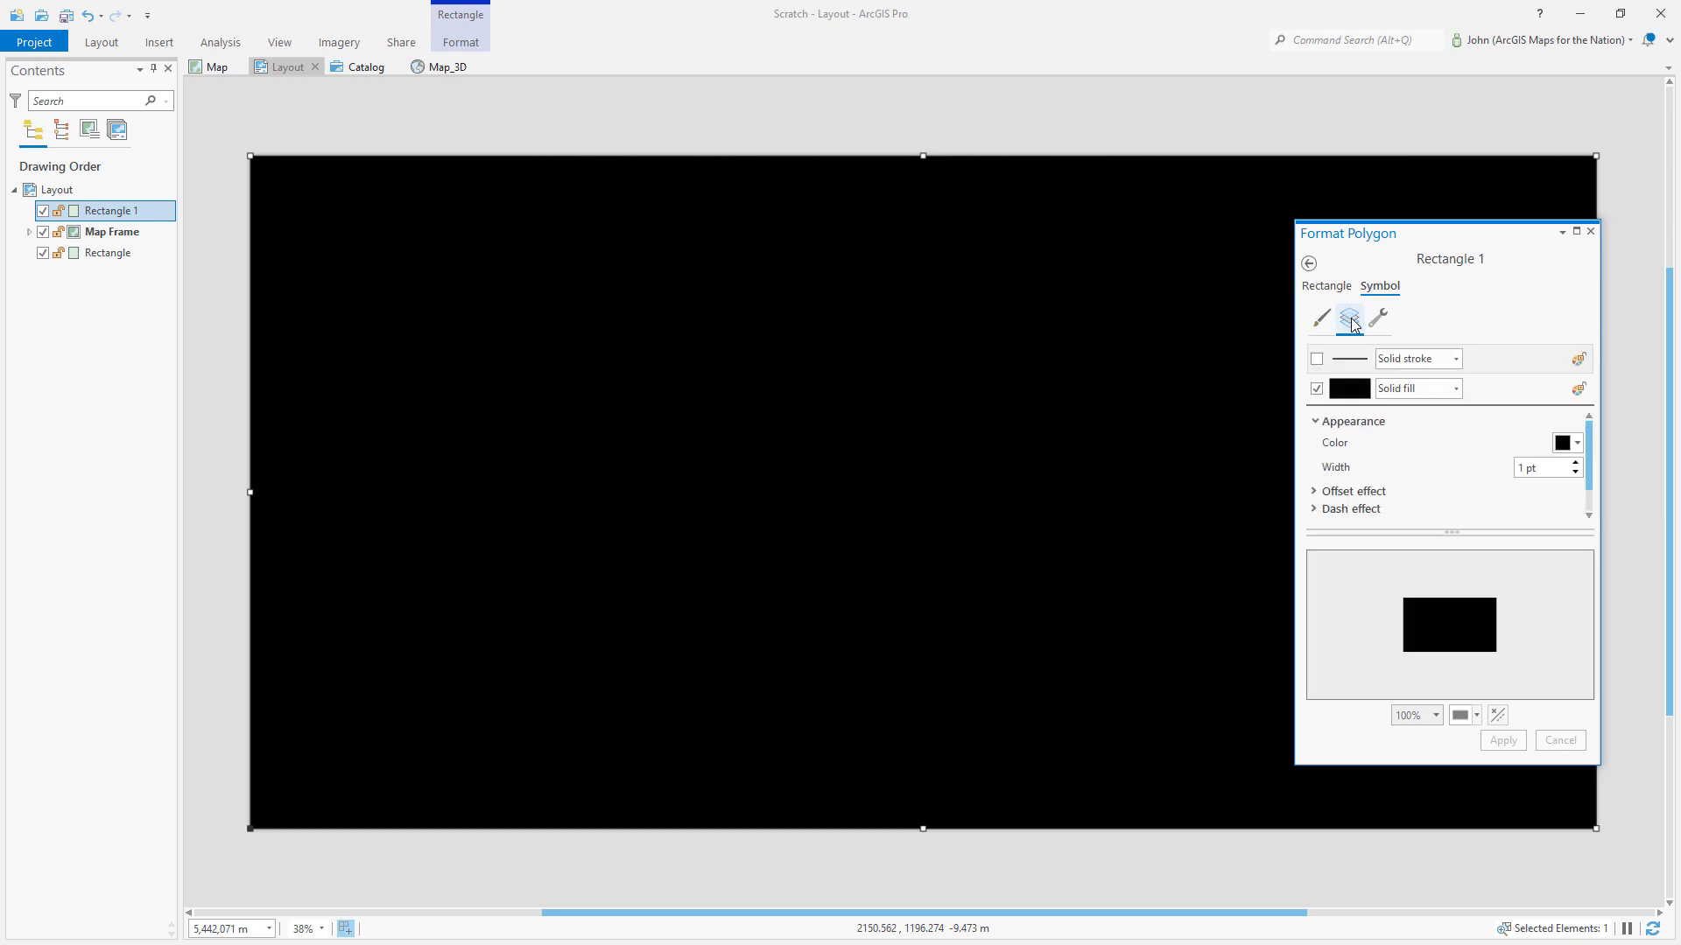
click(1488, 392)
click(1457, 389)
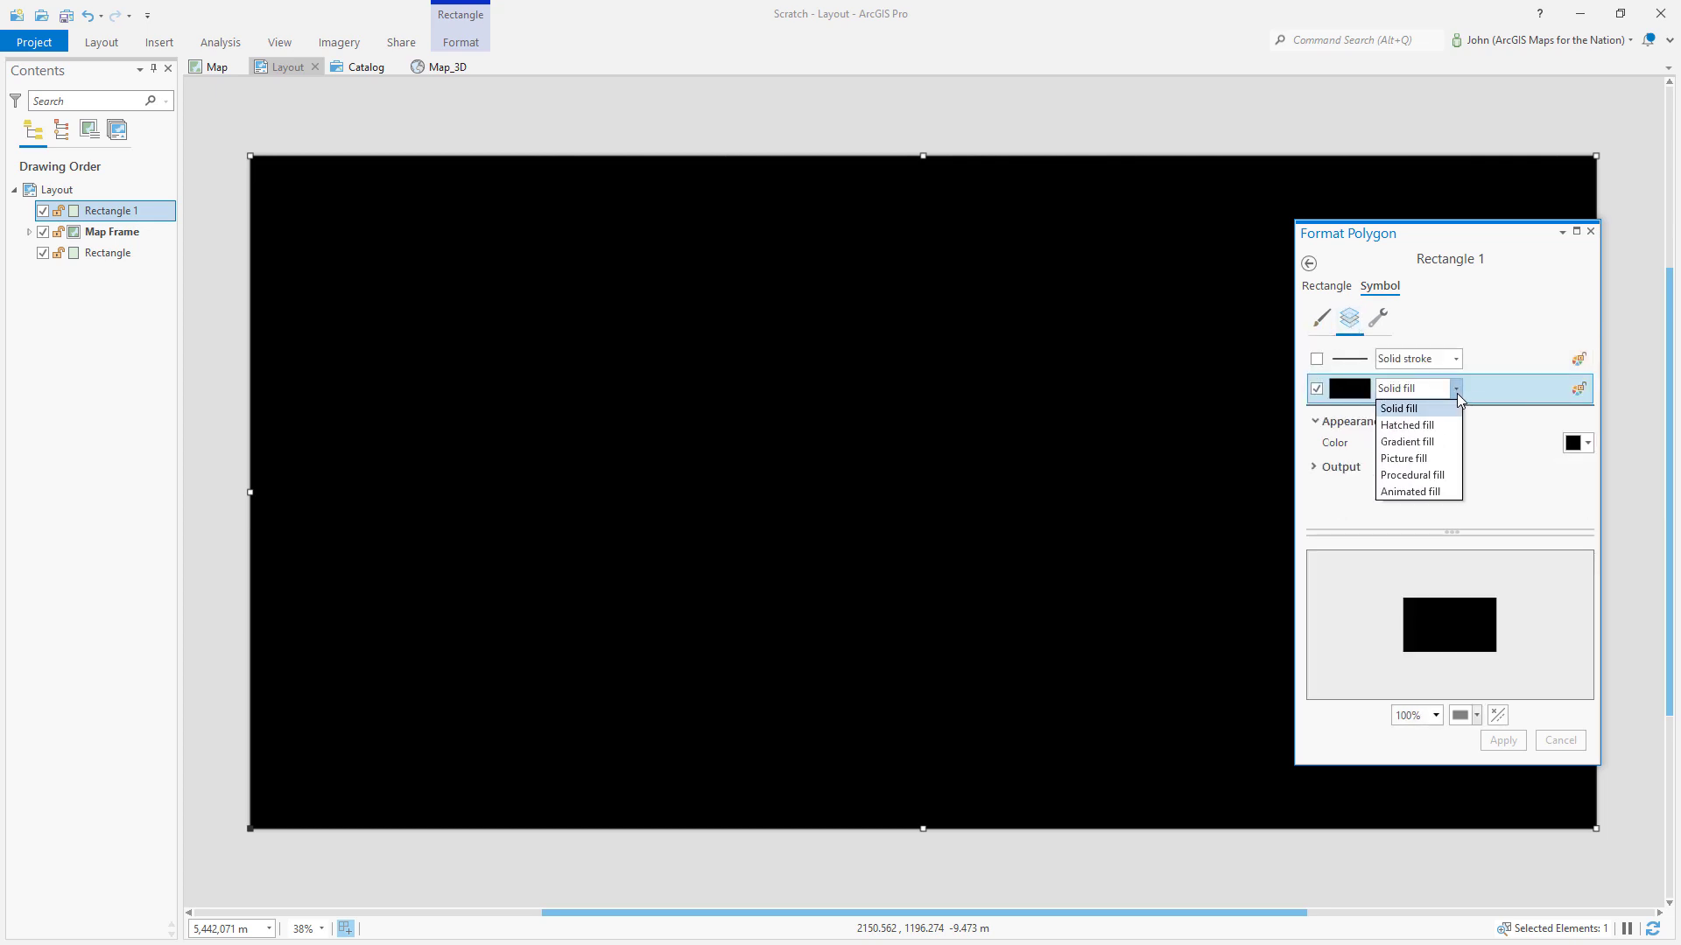
click(1436, 450)
click(1314, 495)
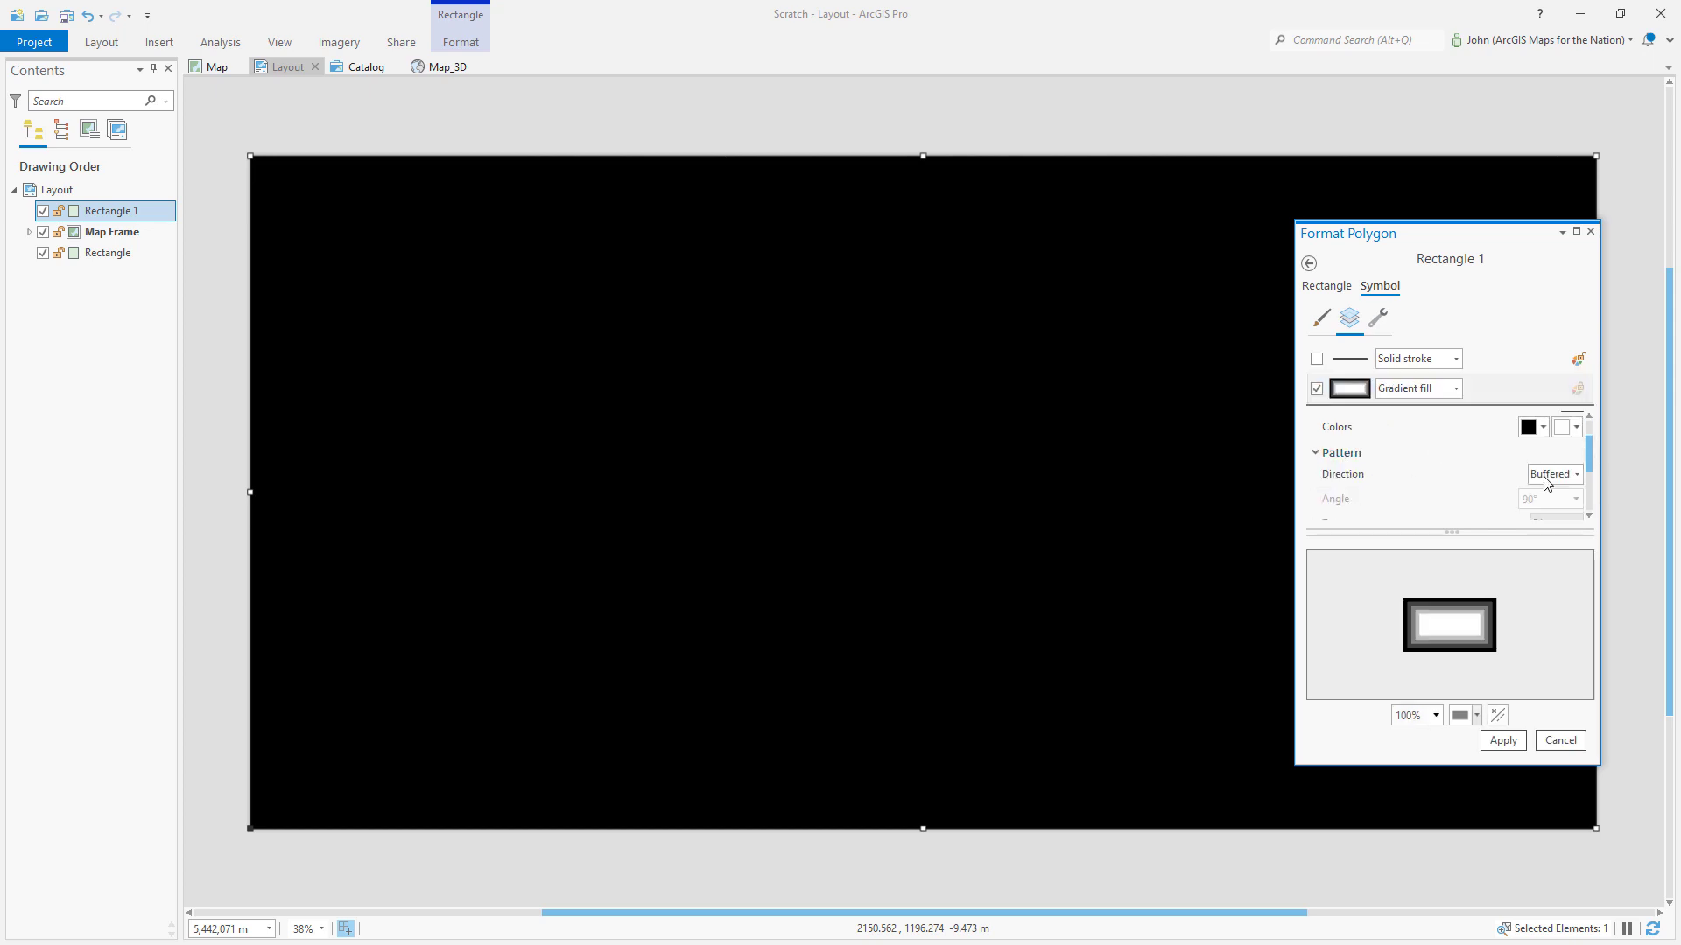
click(1575, 481)
click(1559, 526)
scroll(1460, 490, down, 2)
click(1574, 439)
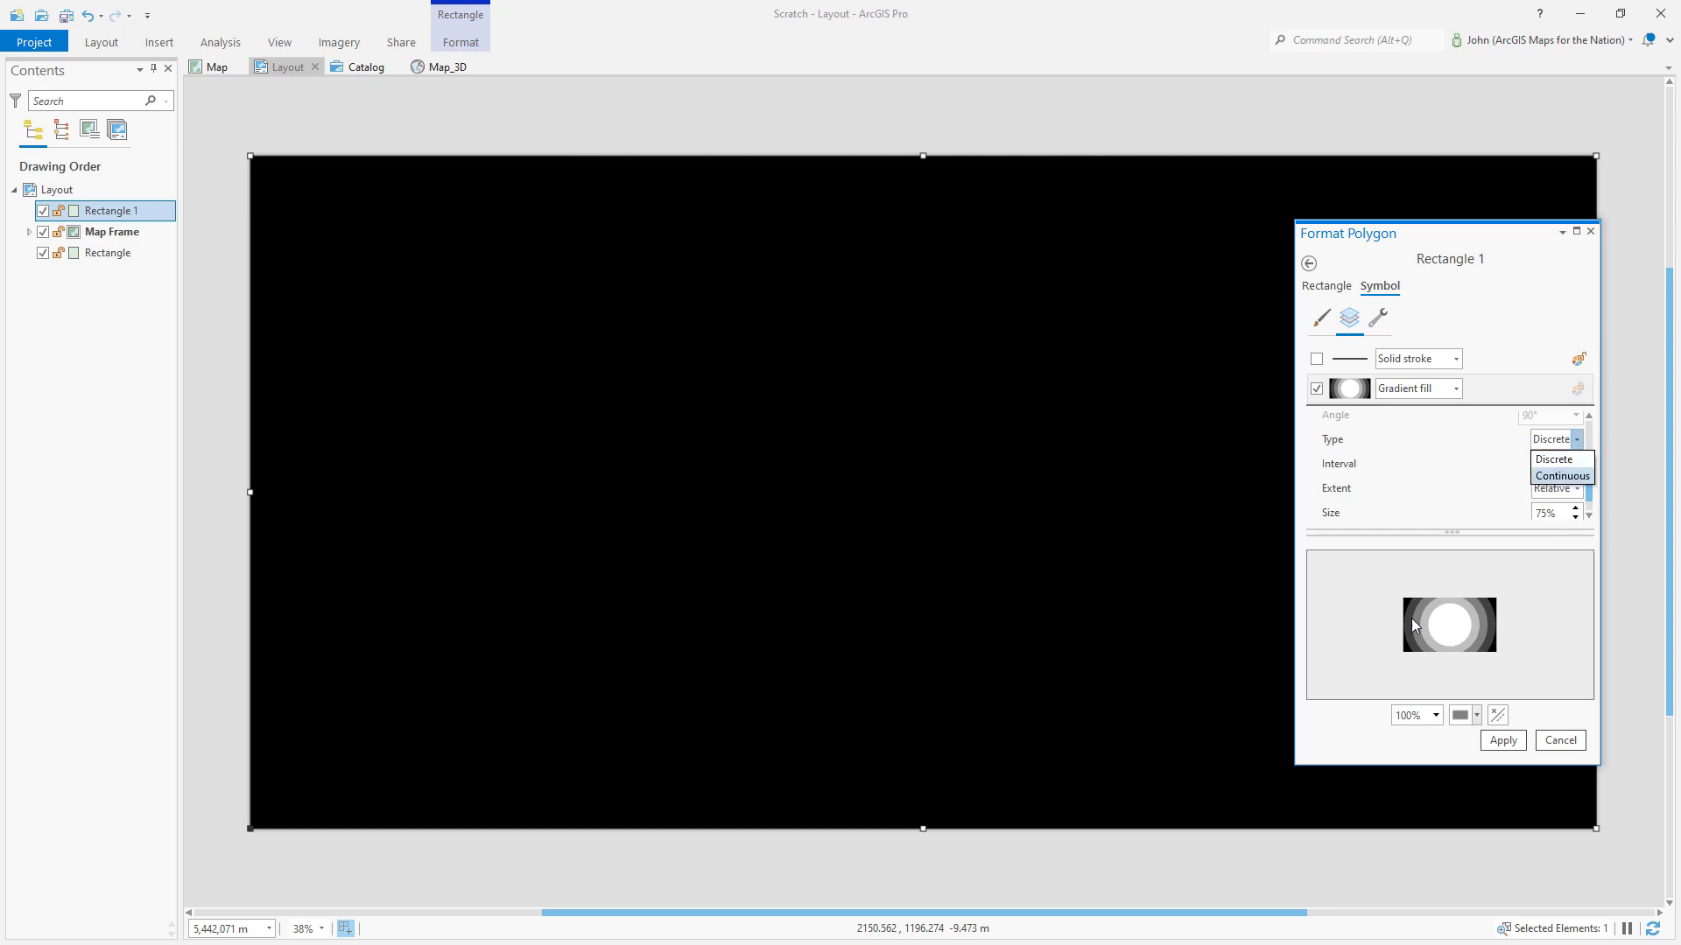
click(1557, 476)
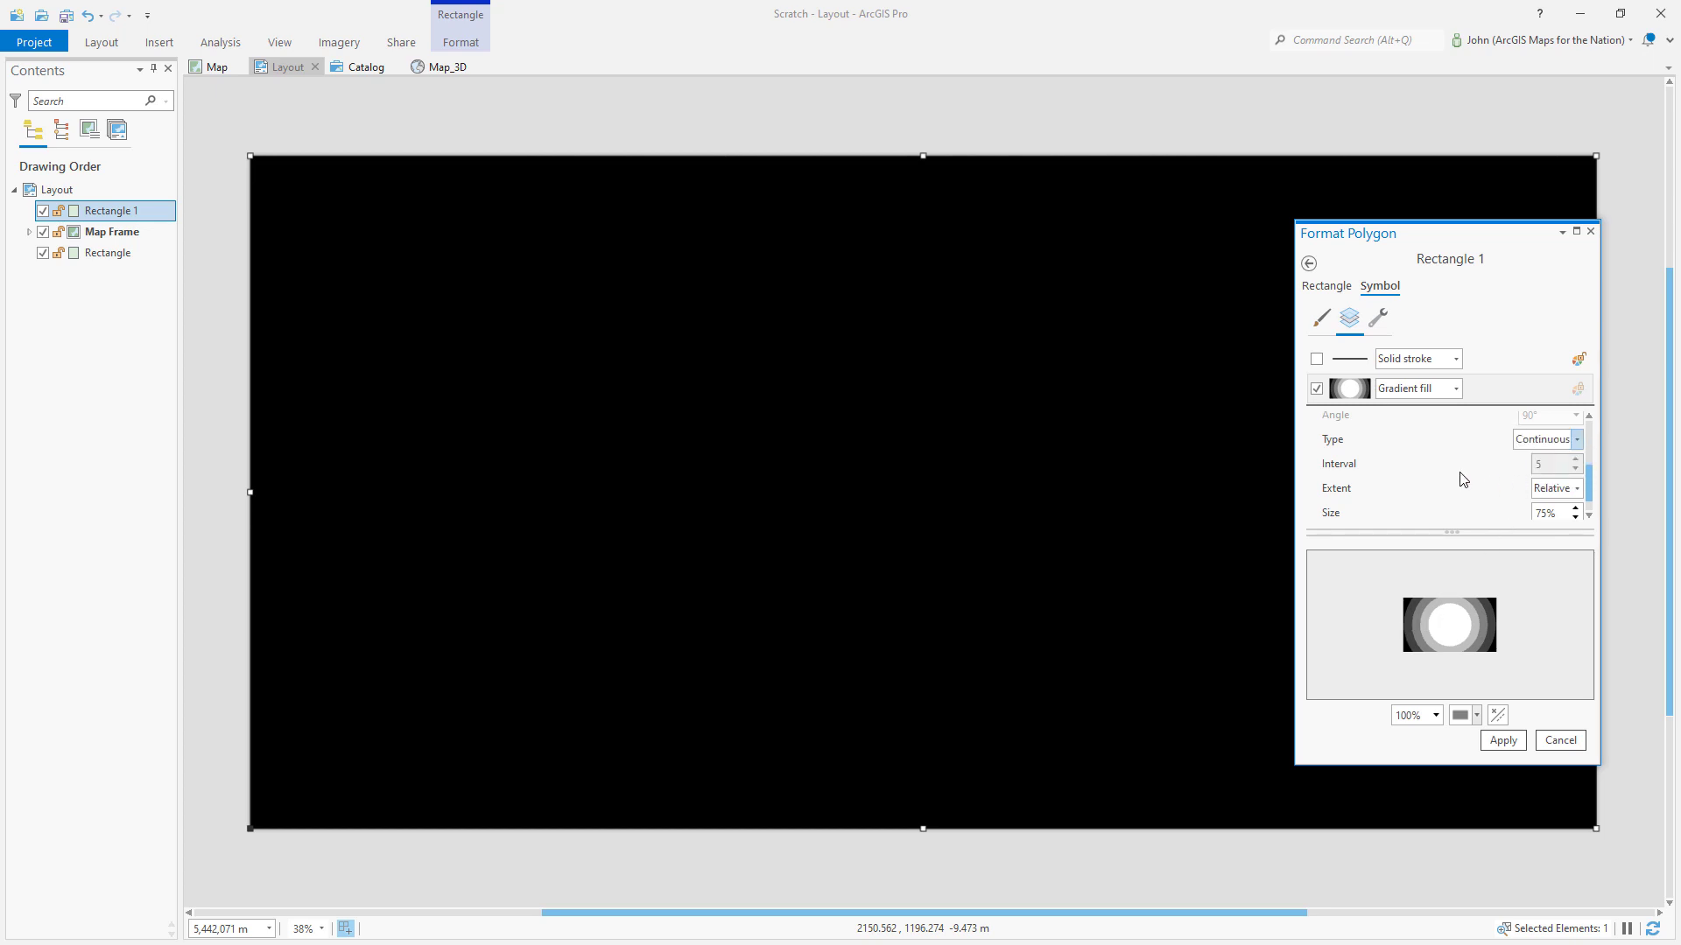
scroll(1480, 468, up, 3)
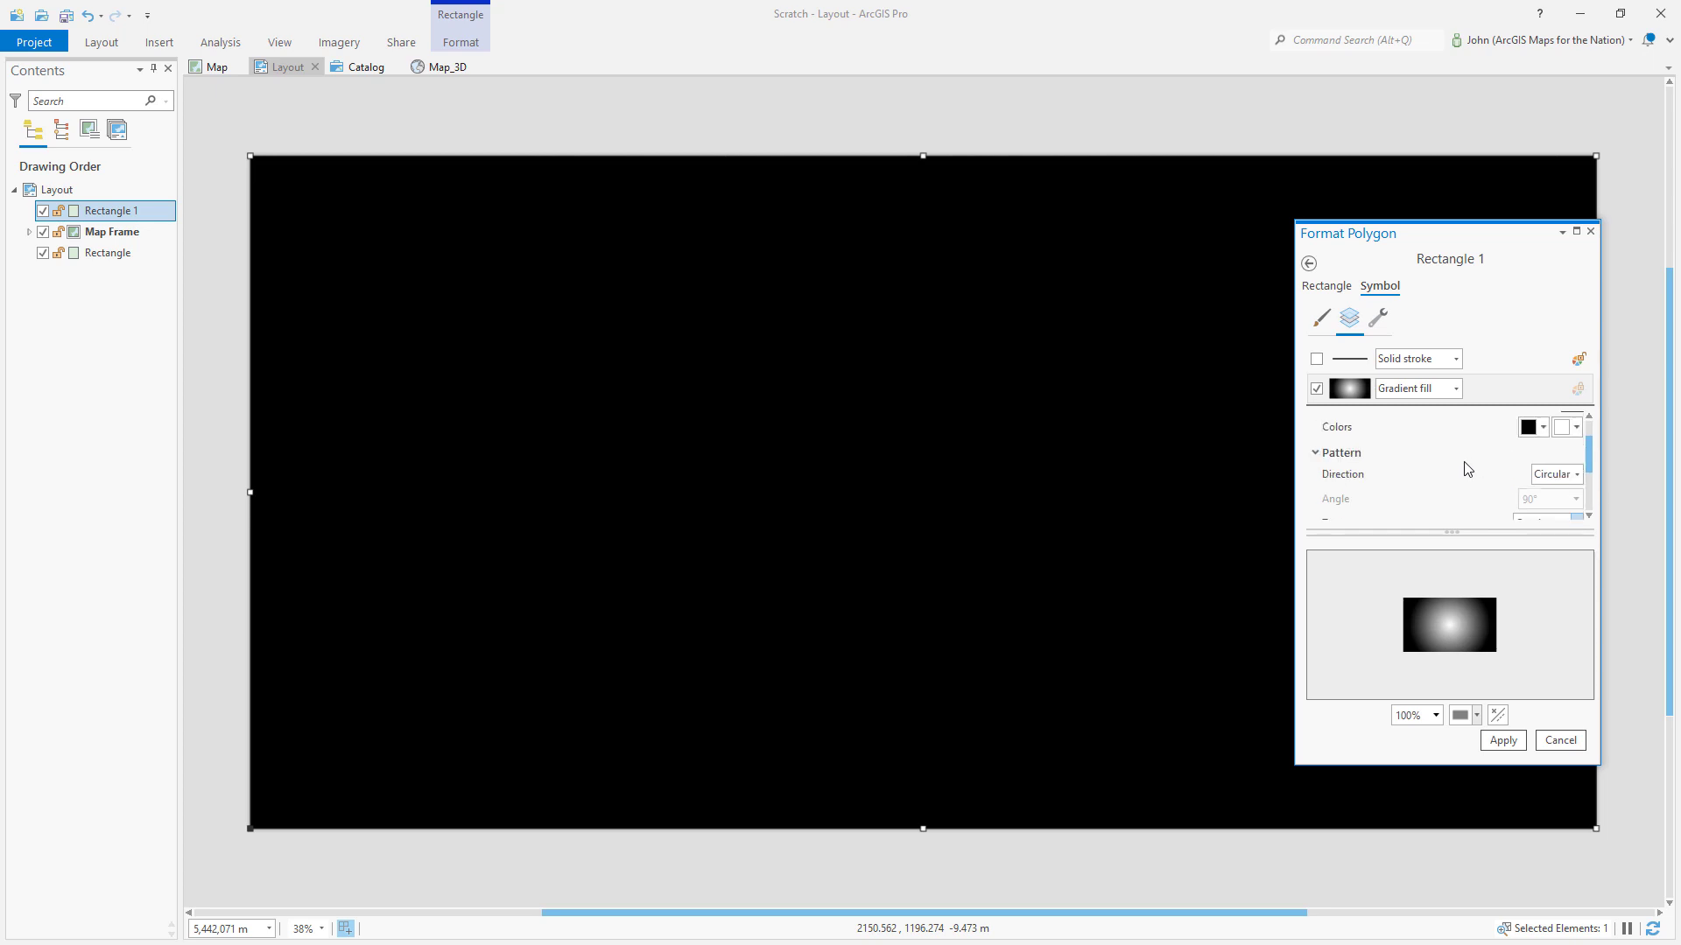
Step: Set the gradient's second color to black with 100% transparency and apply it to the top rectangle
click(1561, 428)
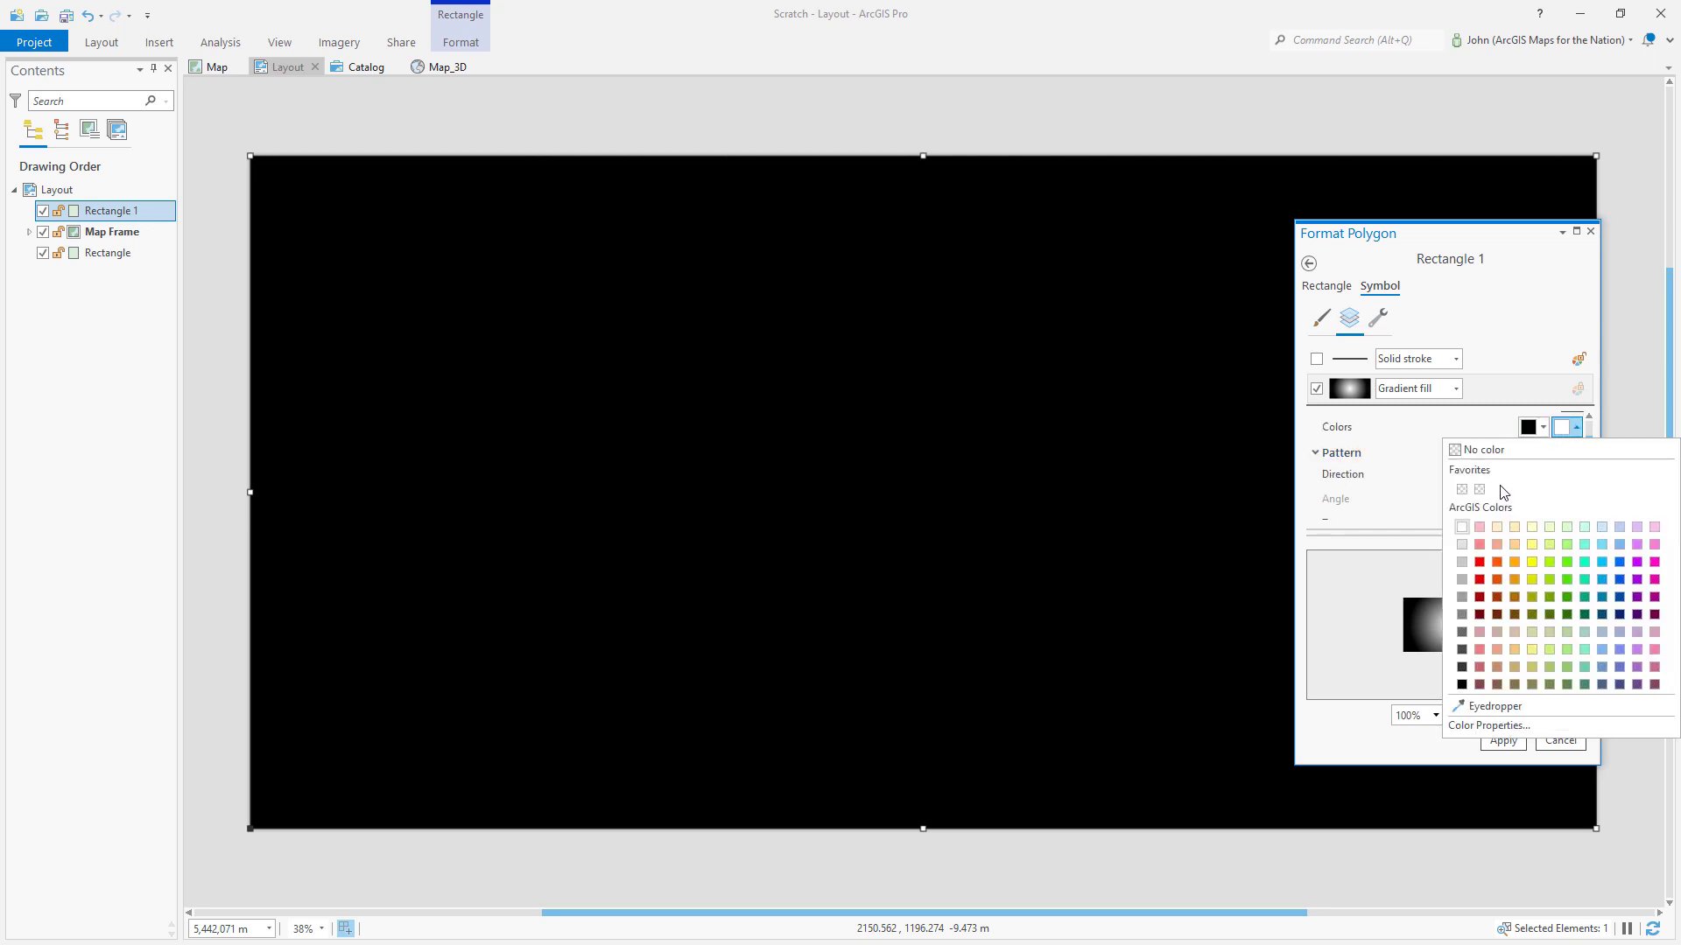
click(1462, 684)
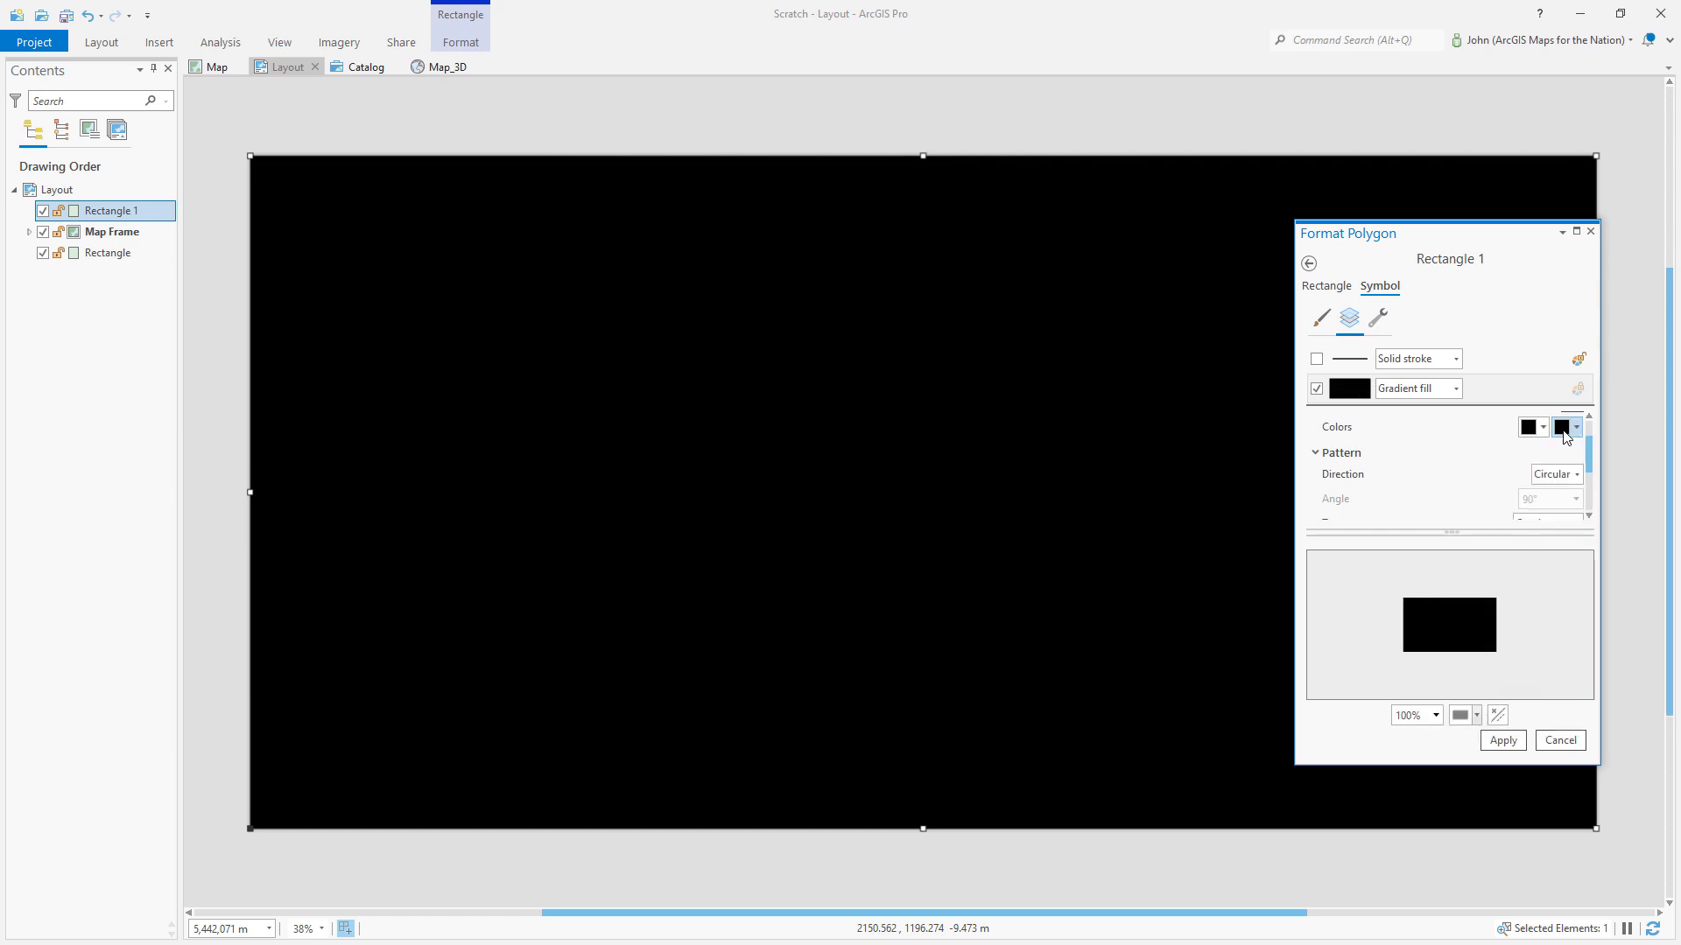
click(1567, 429)
click(1484, 730)
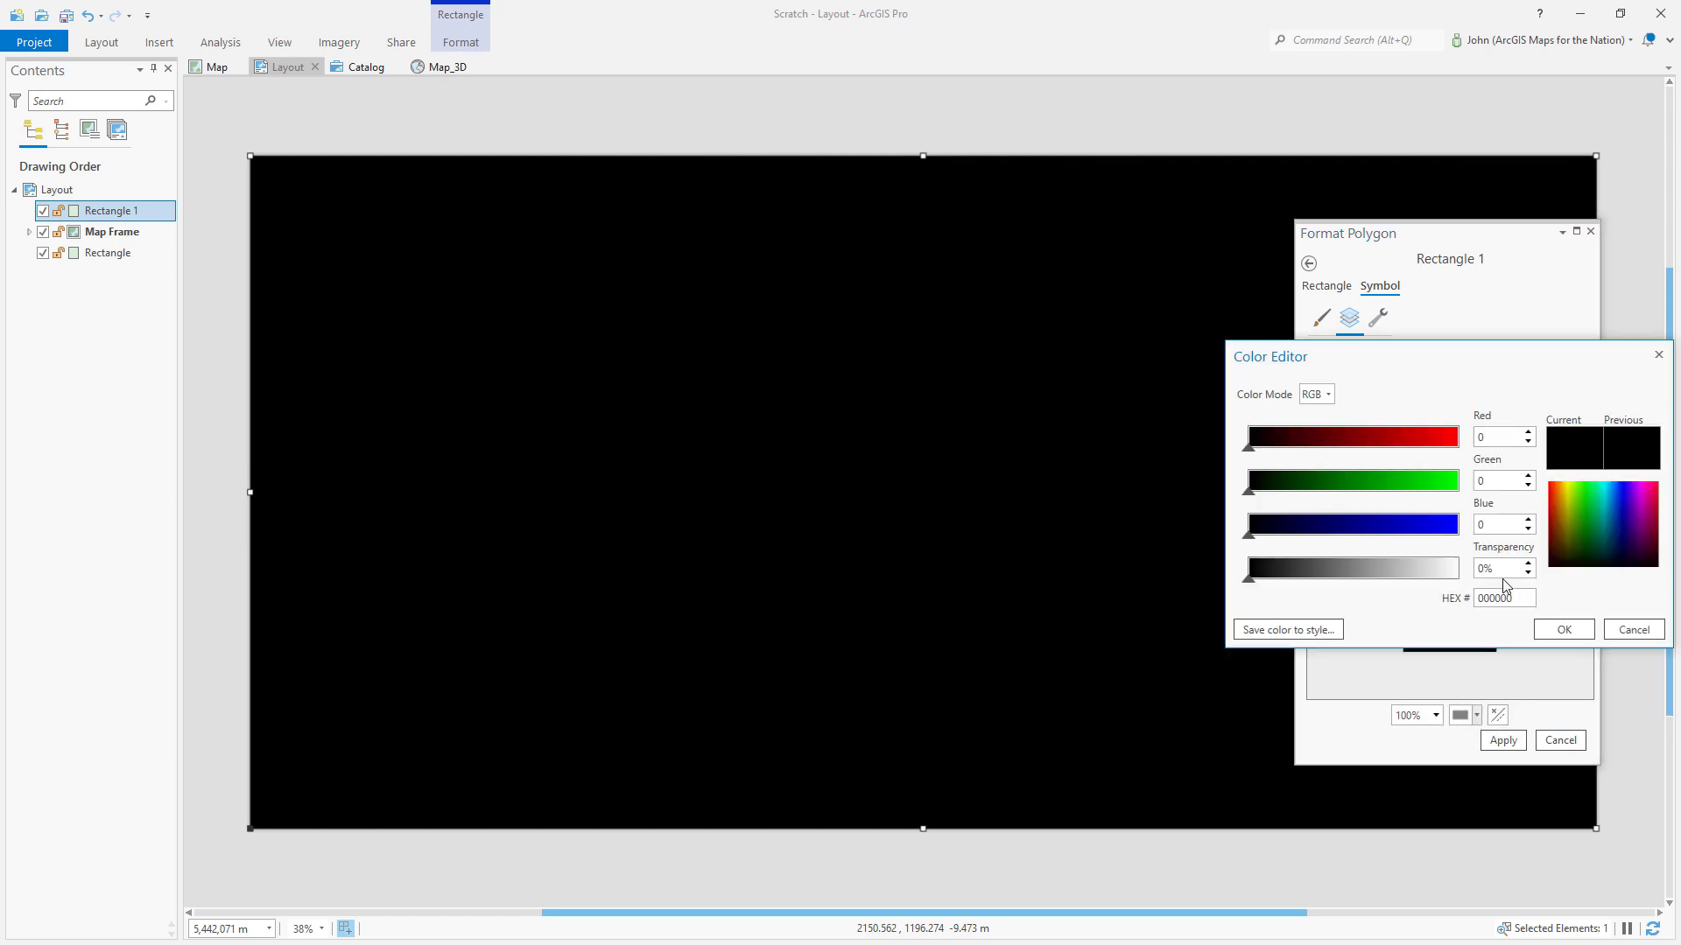
text(100)
key(Tab)
click(1562, 629)
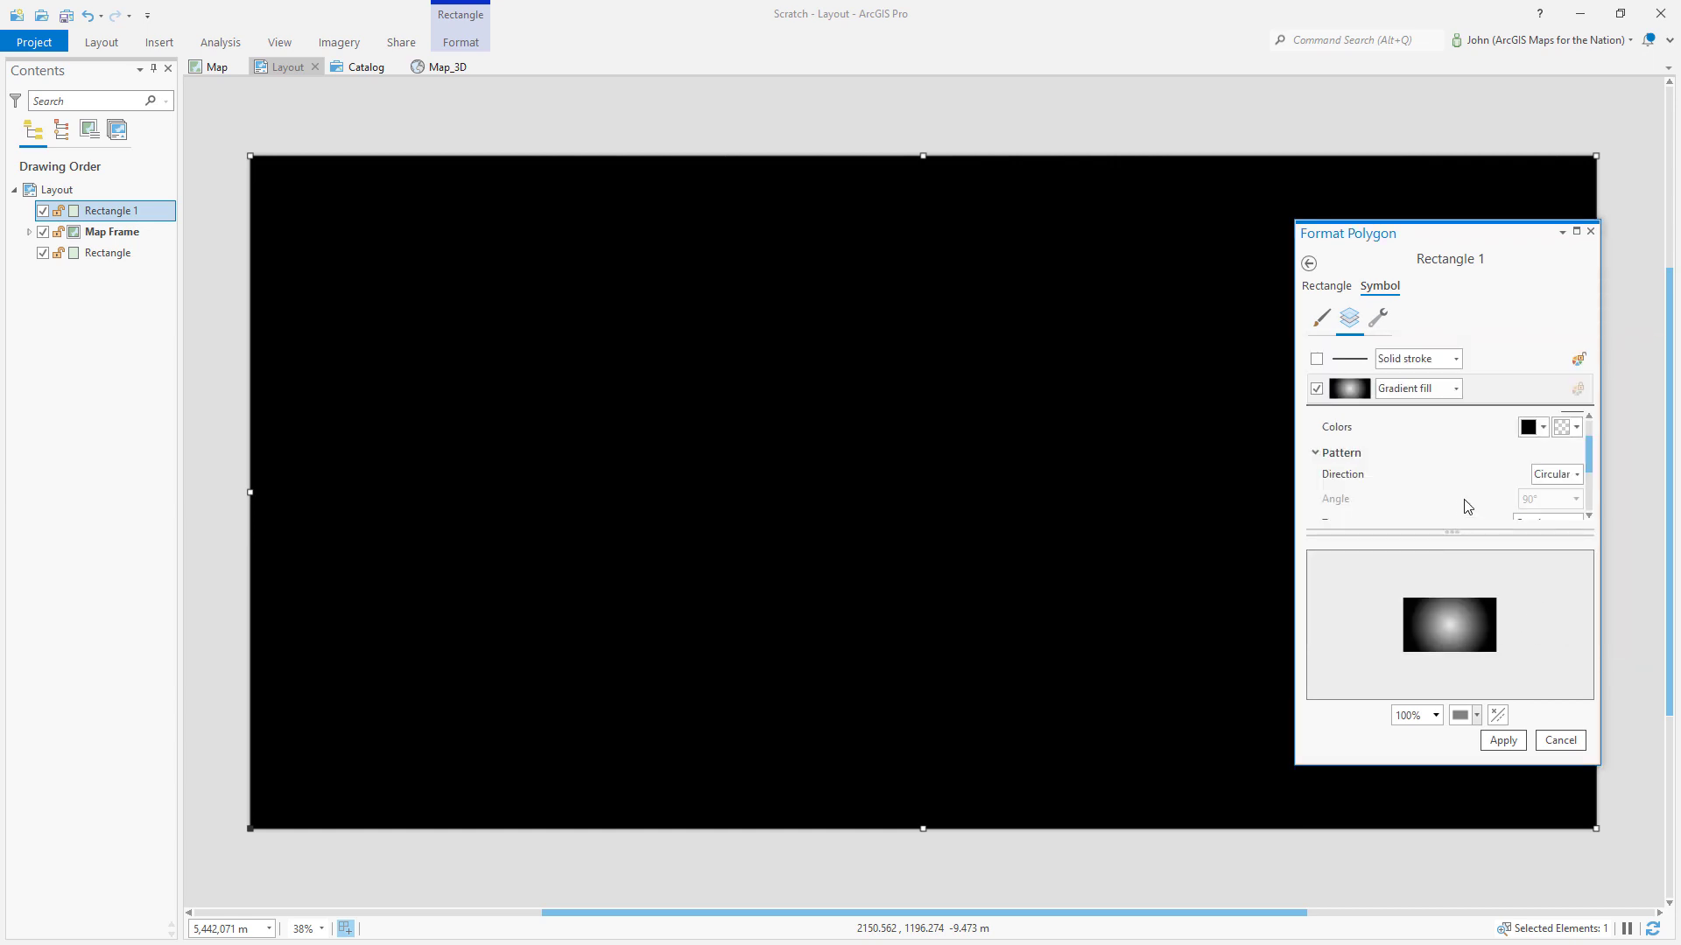
click(1500, 739)
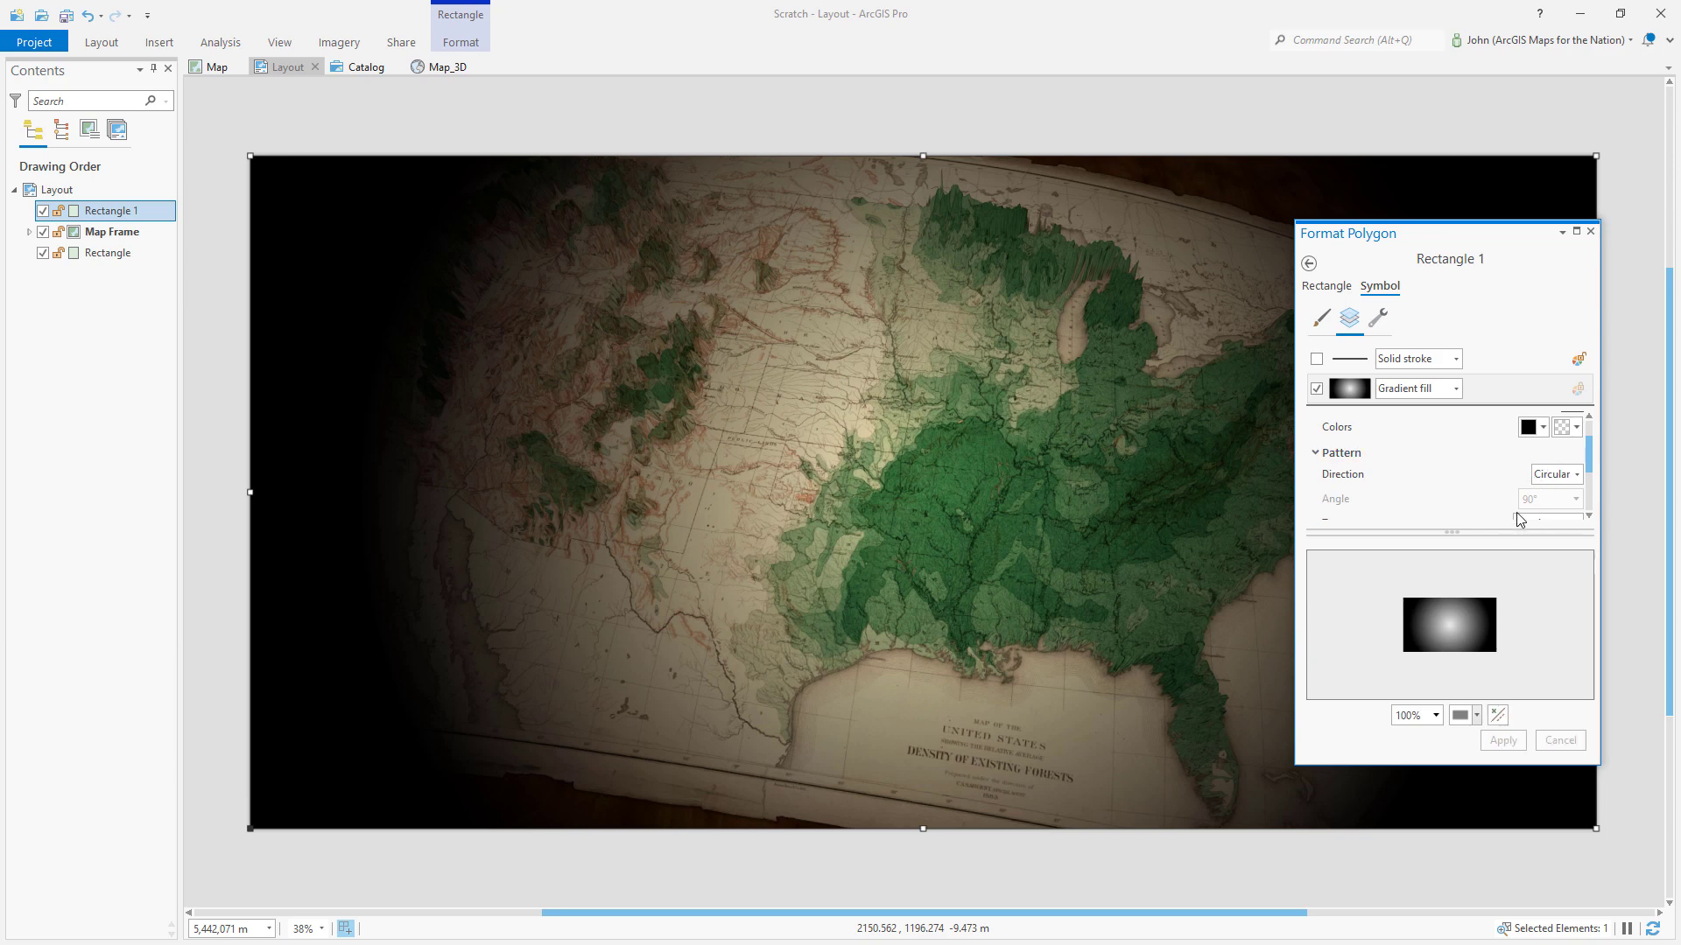
Step: Add a transparent stop about a third along the gradient's color scheme and a 51% transparent stop at position 10%, and apply them
drag(1521, 764, 1521, 886)
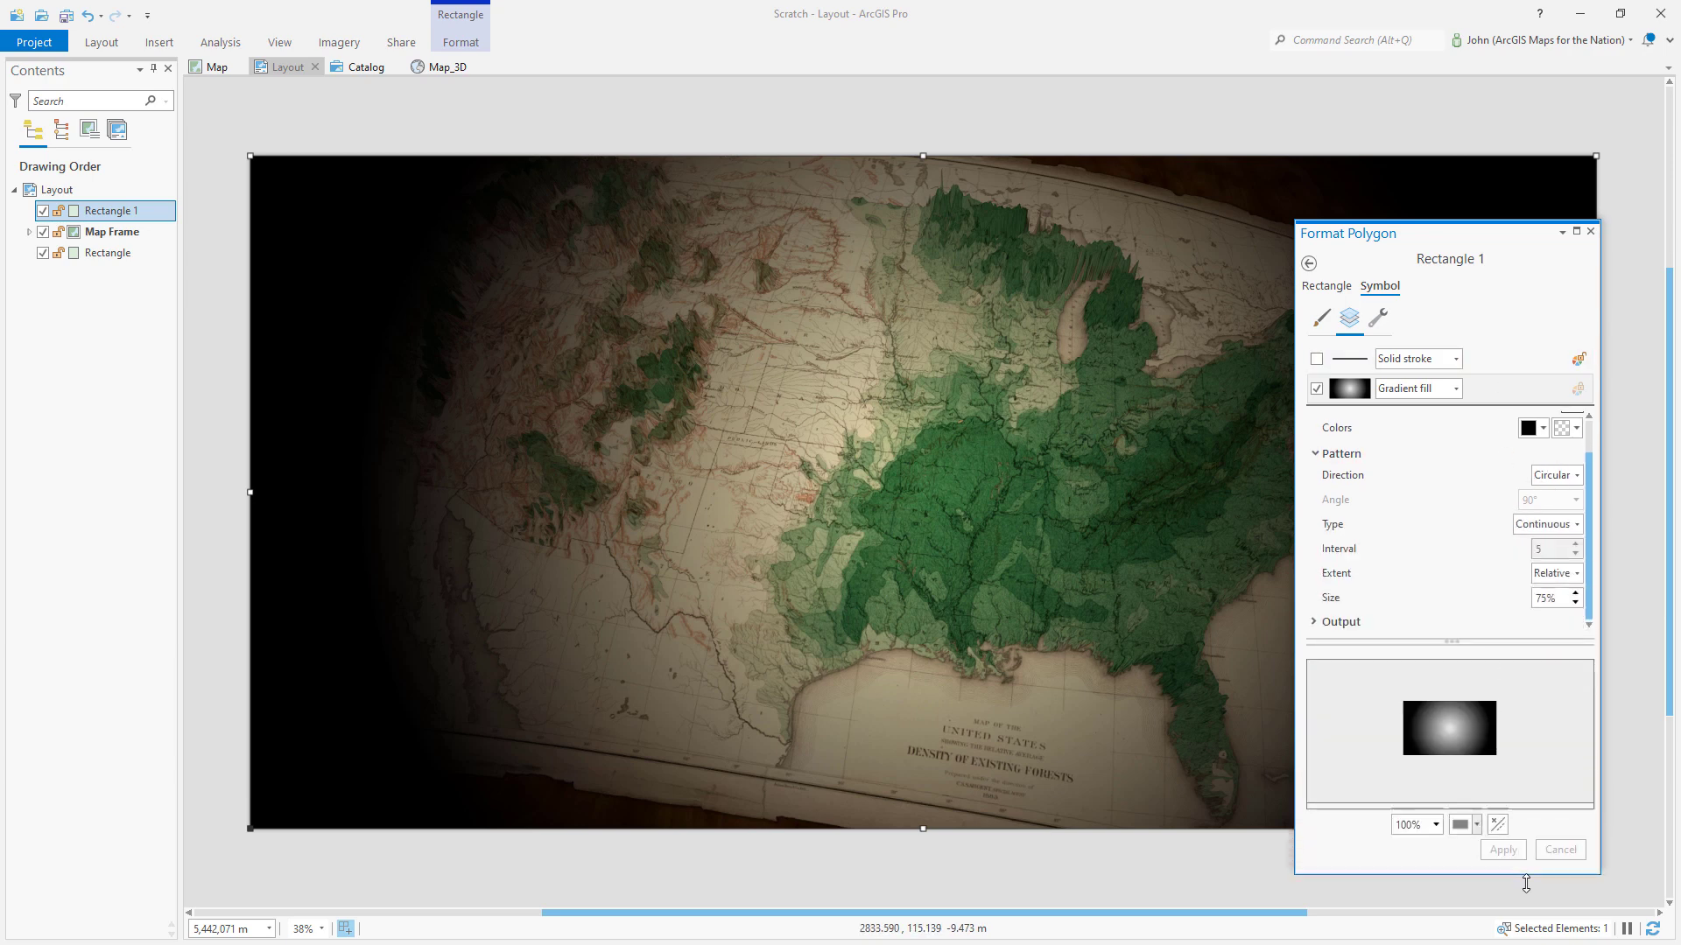
scroll(1586, 502, up, 1)
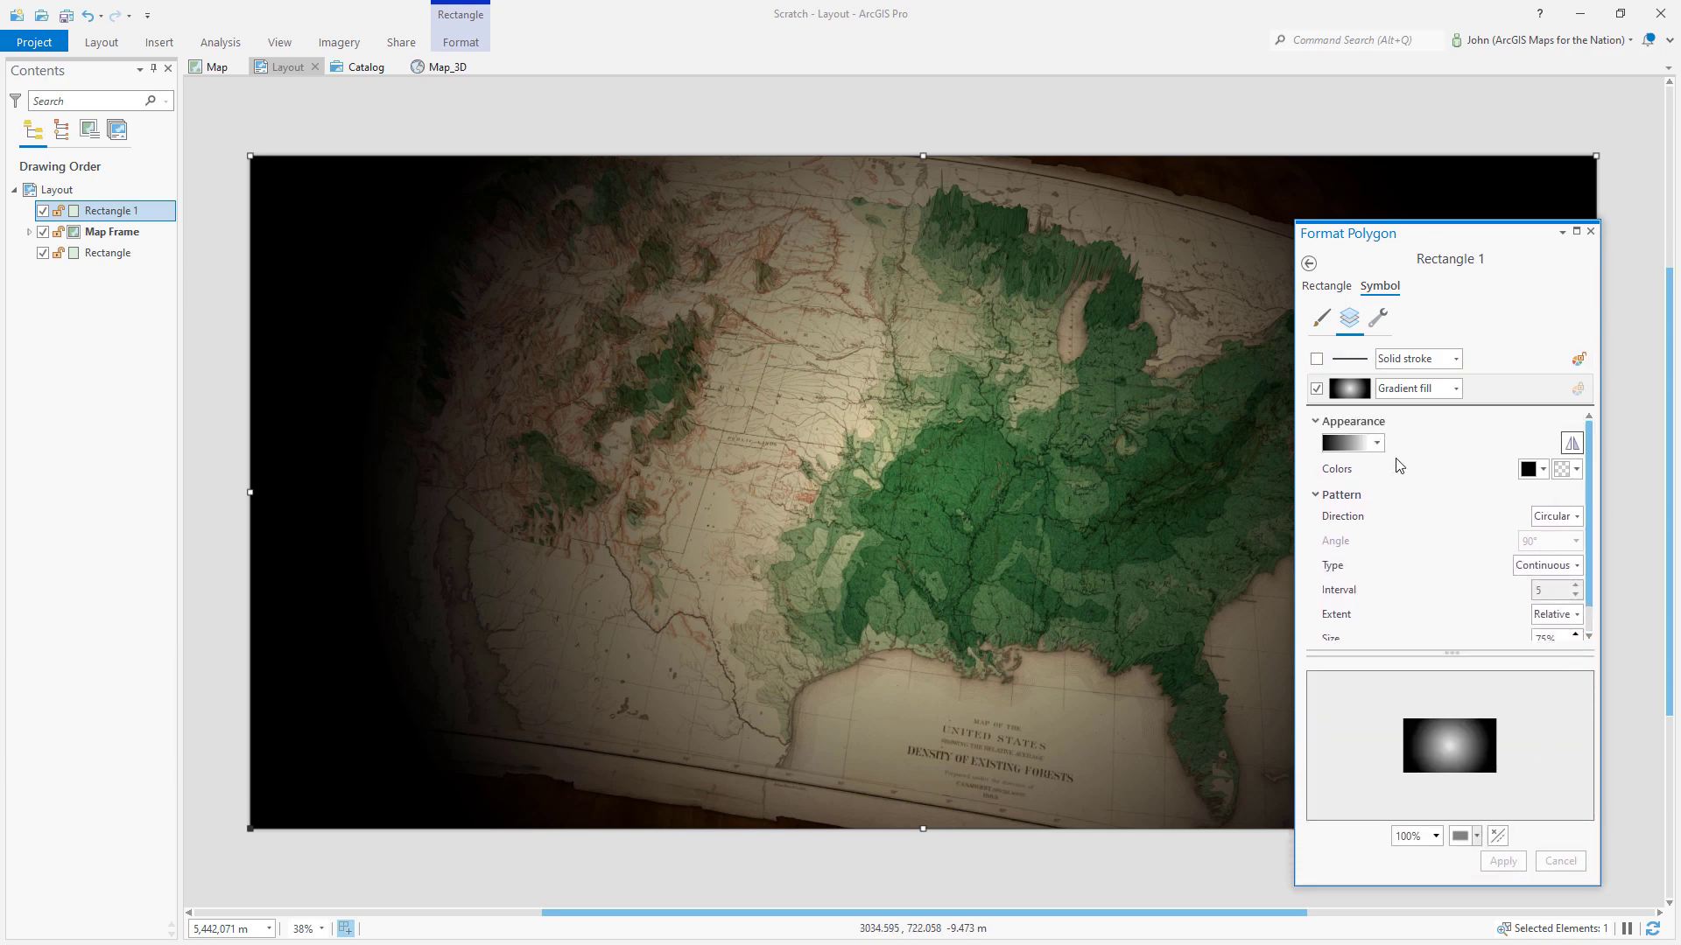
click(1377, 444)
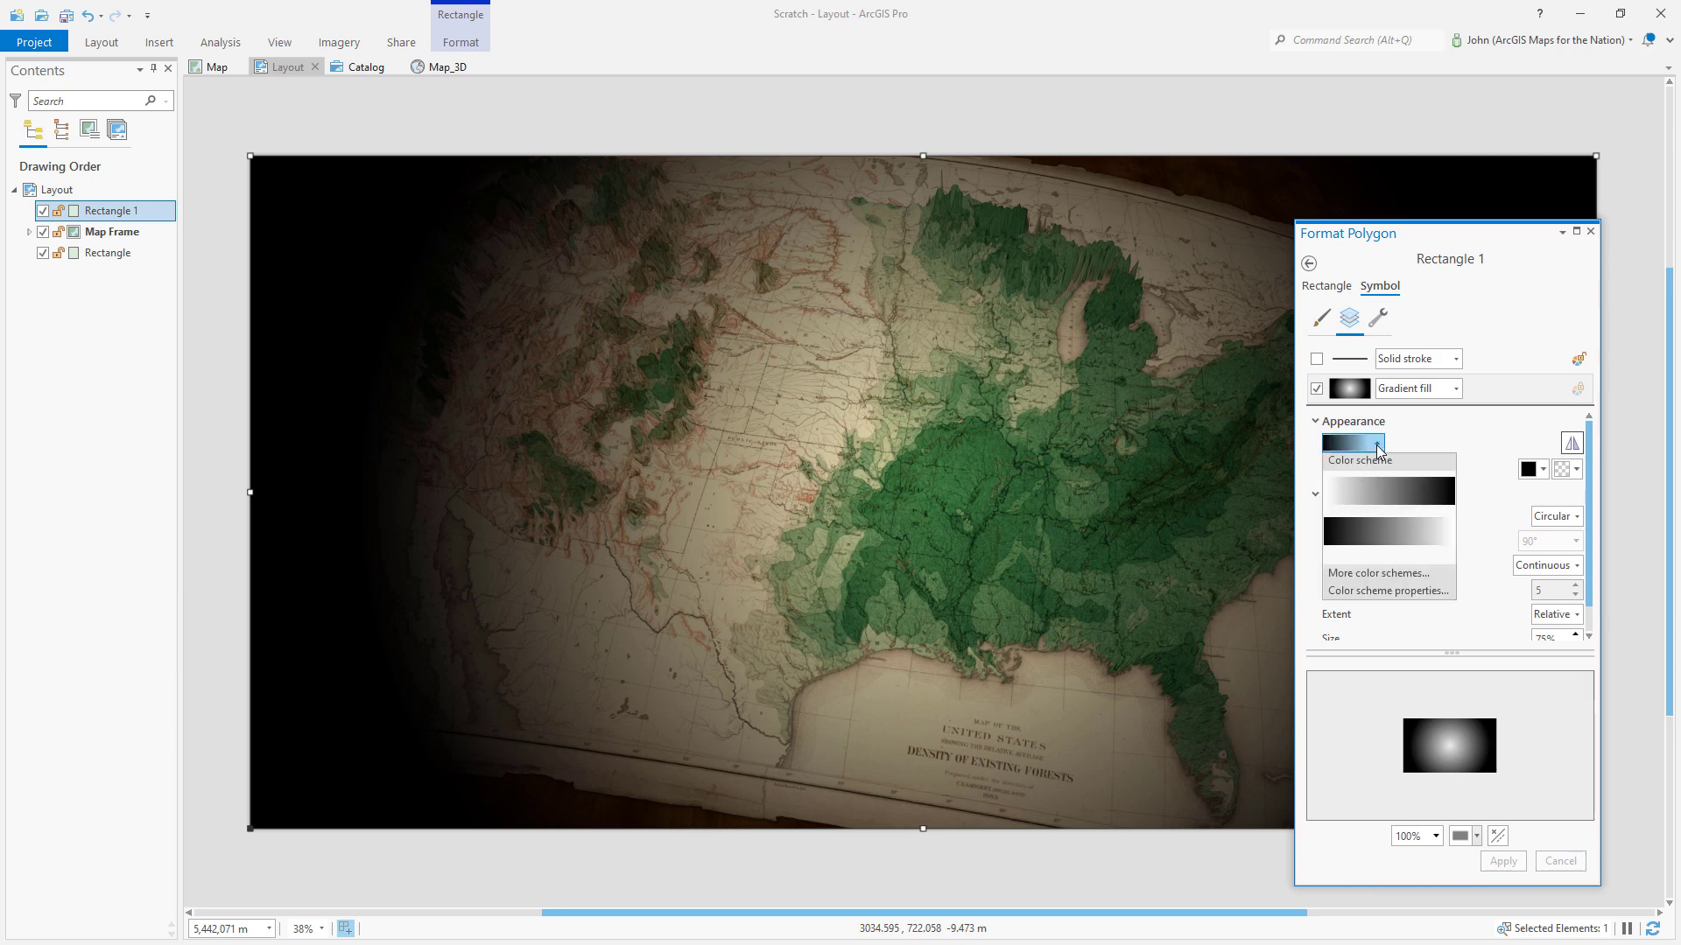
click(1363, 592)
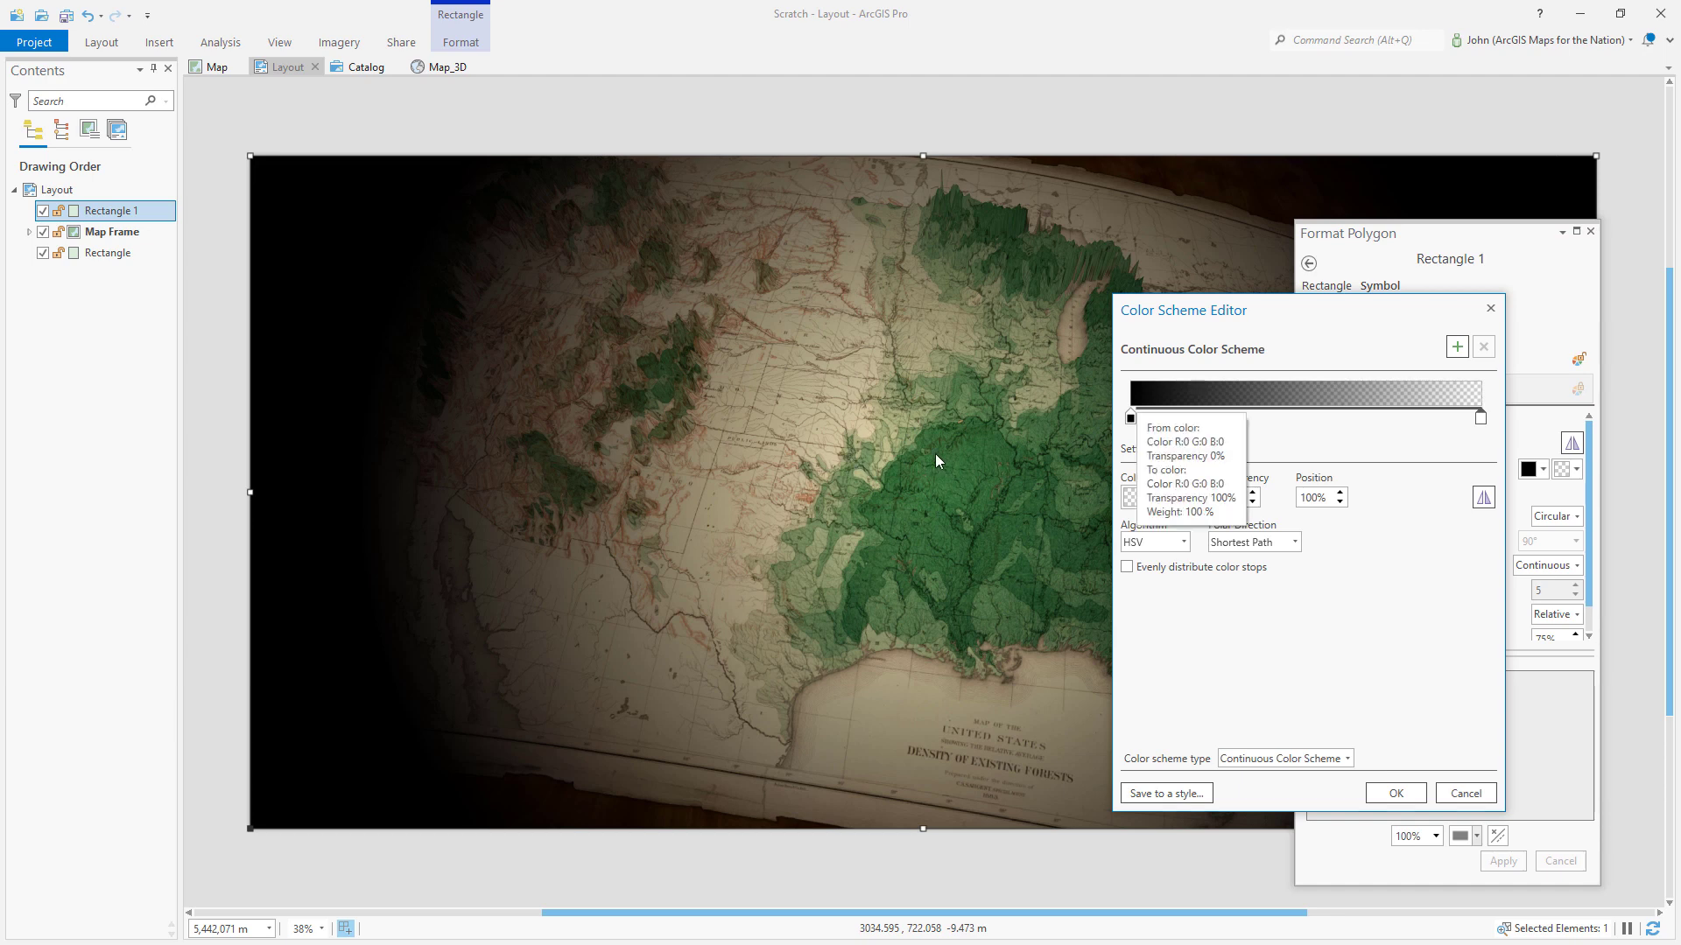
click(1314, 416)
drag(1314, 417, 1249, 418)
click(1458, 349)
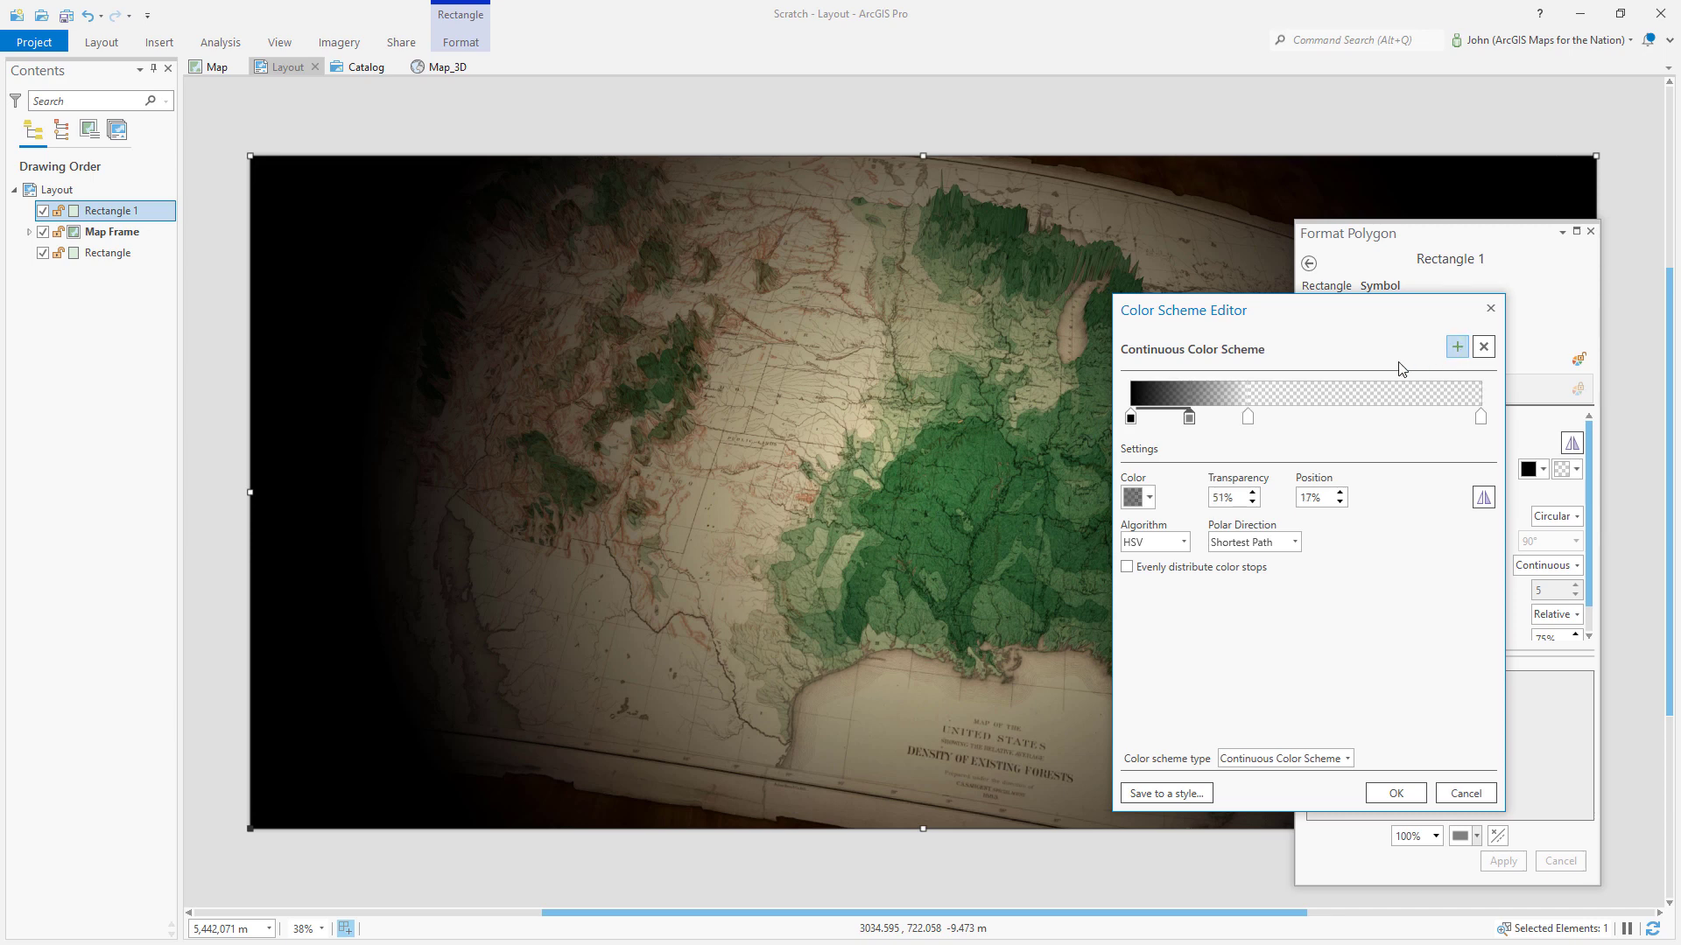
drag(1191, 423, 1169, 428)
mouse_move(1157, 396)
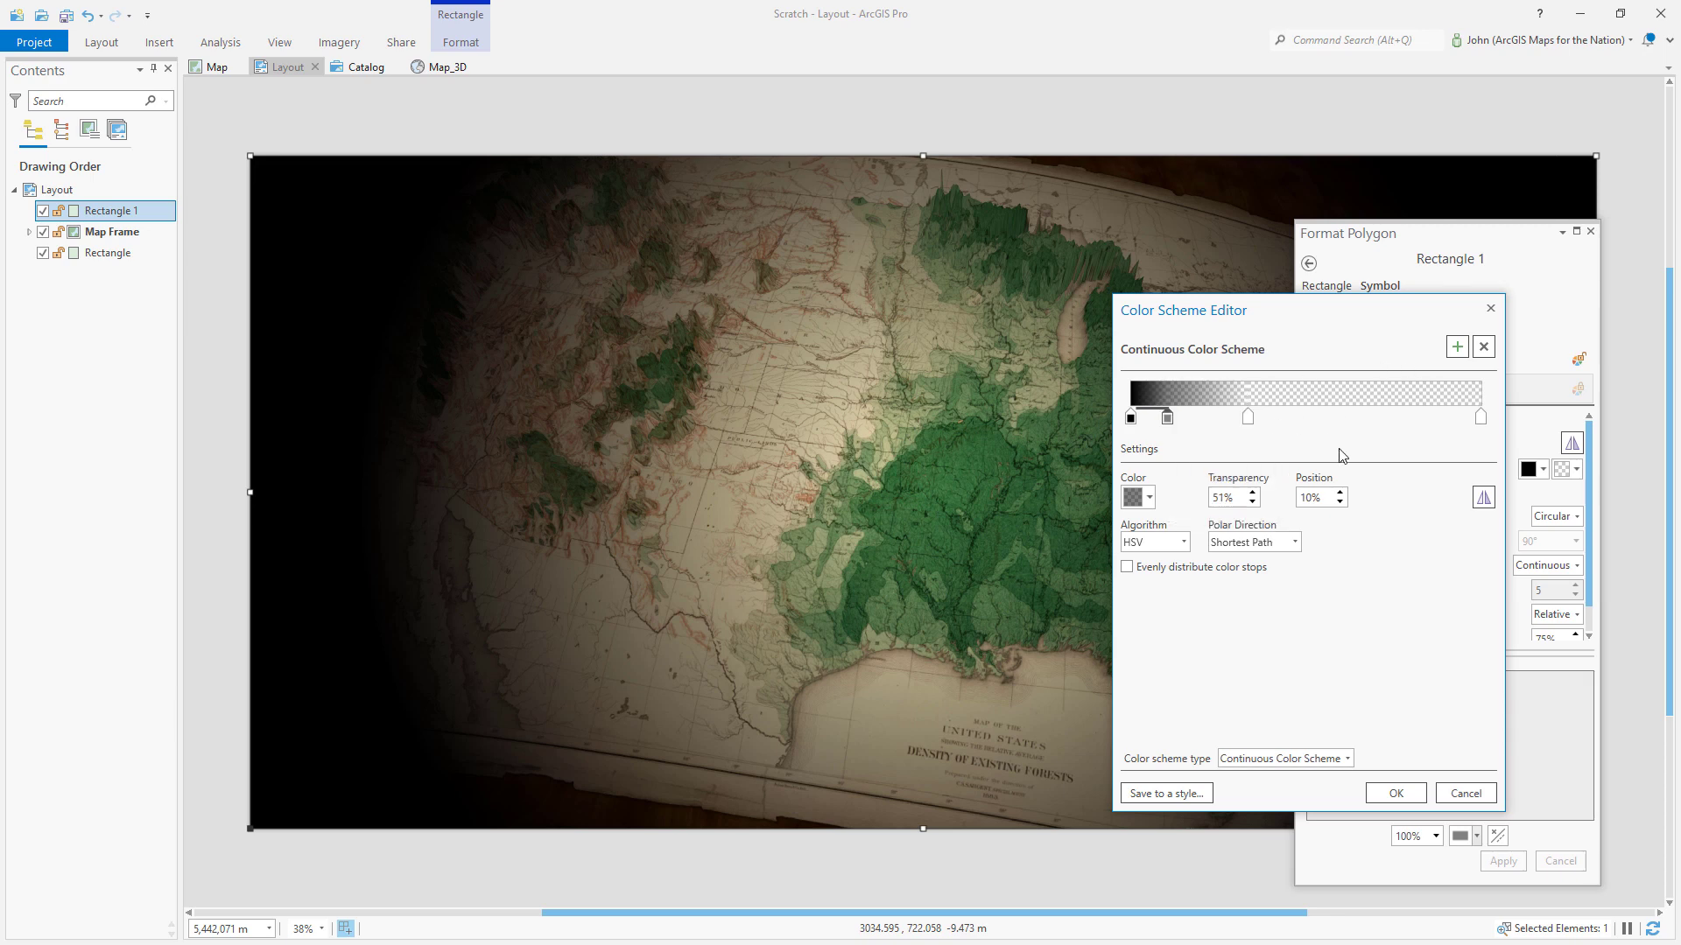
click(1391, 793)
click(1503, 860)
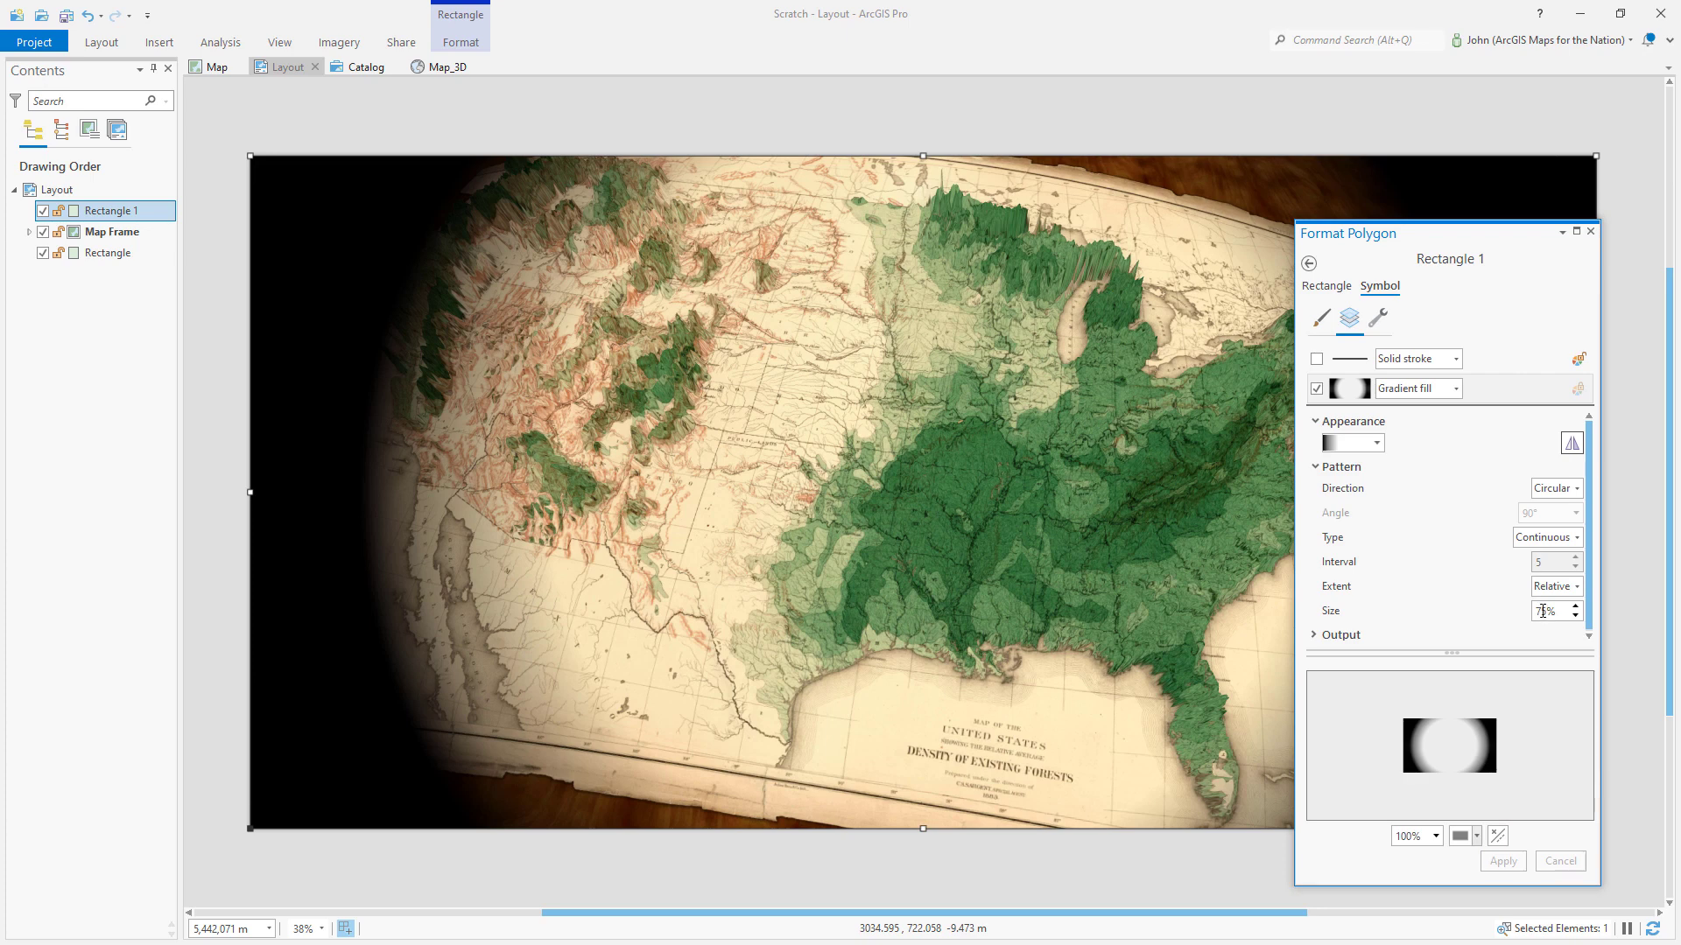
Step: Try a size of 85% for the top rectangle's circular gradient
text(8)
key(Tab)
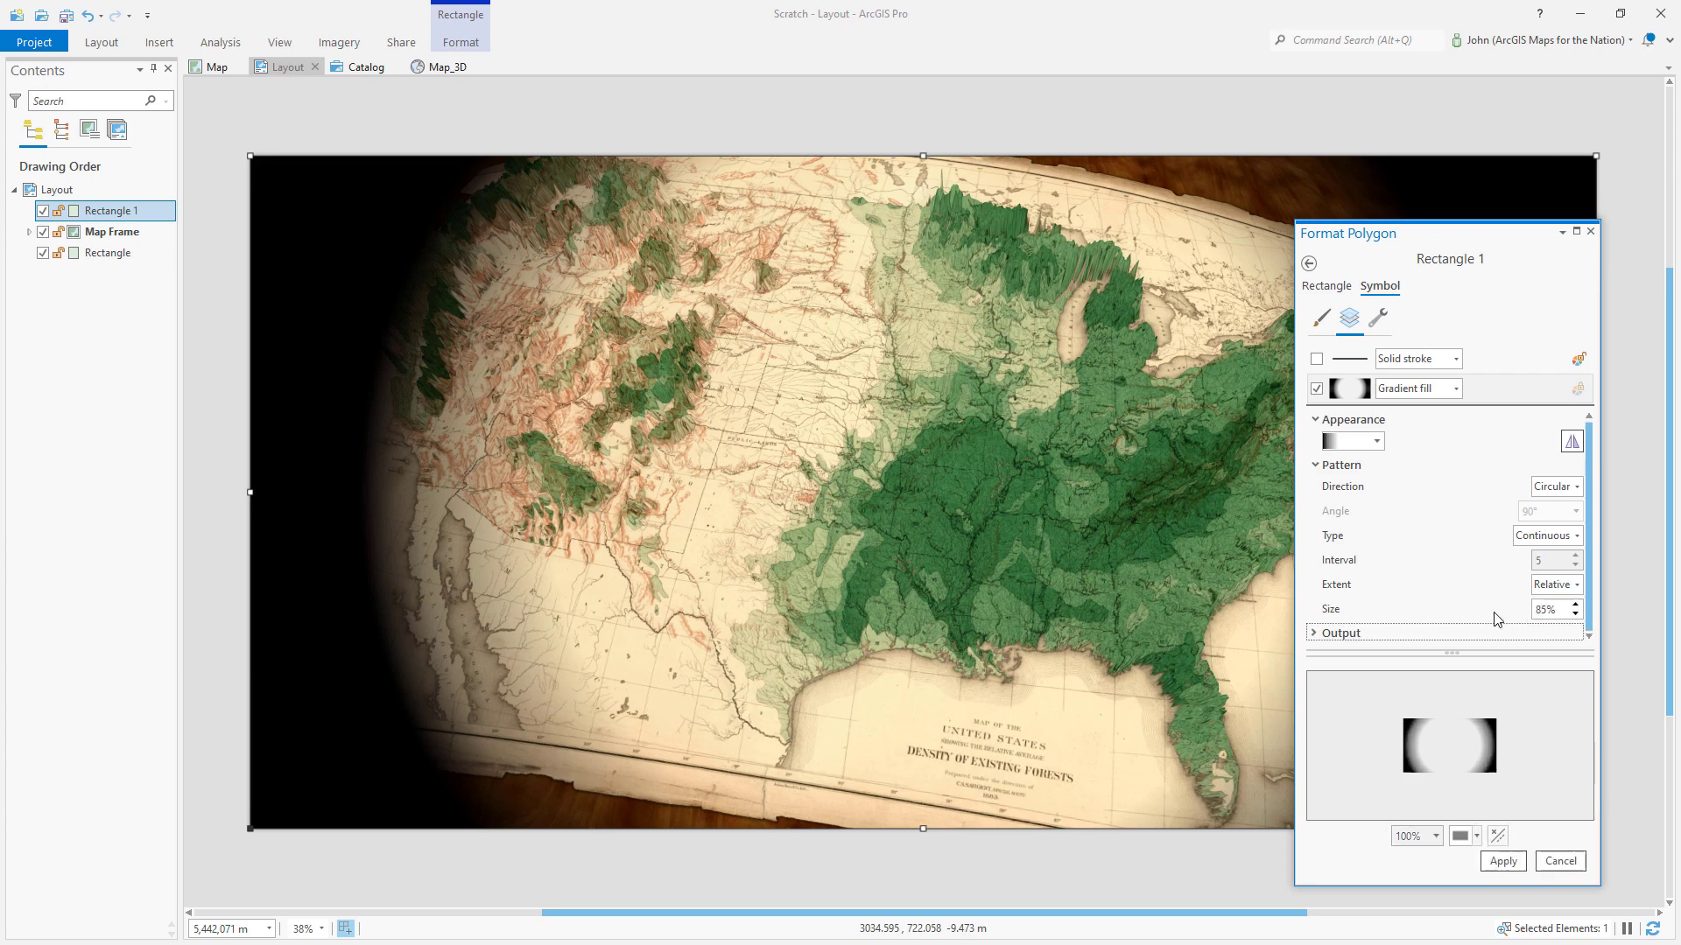
click(1502, 861)
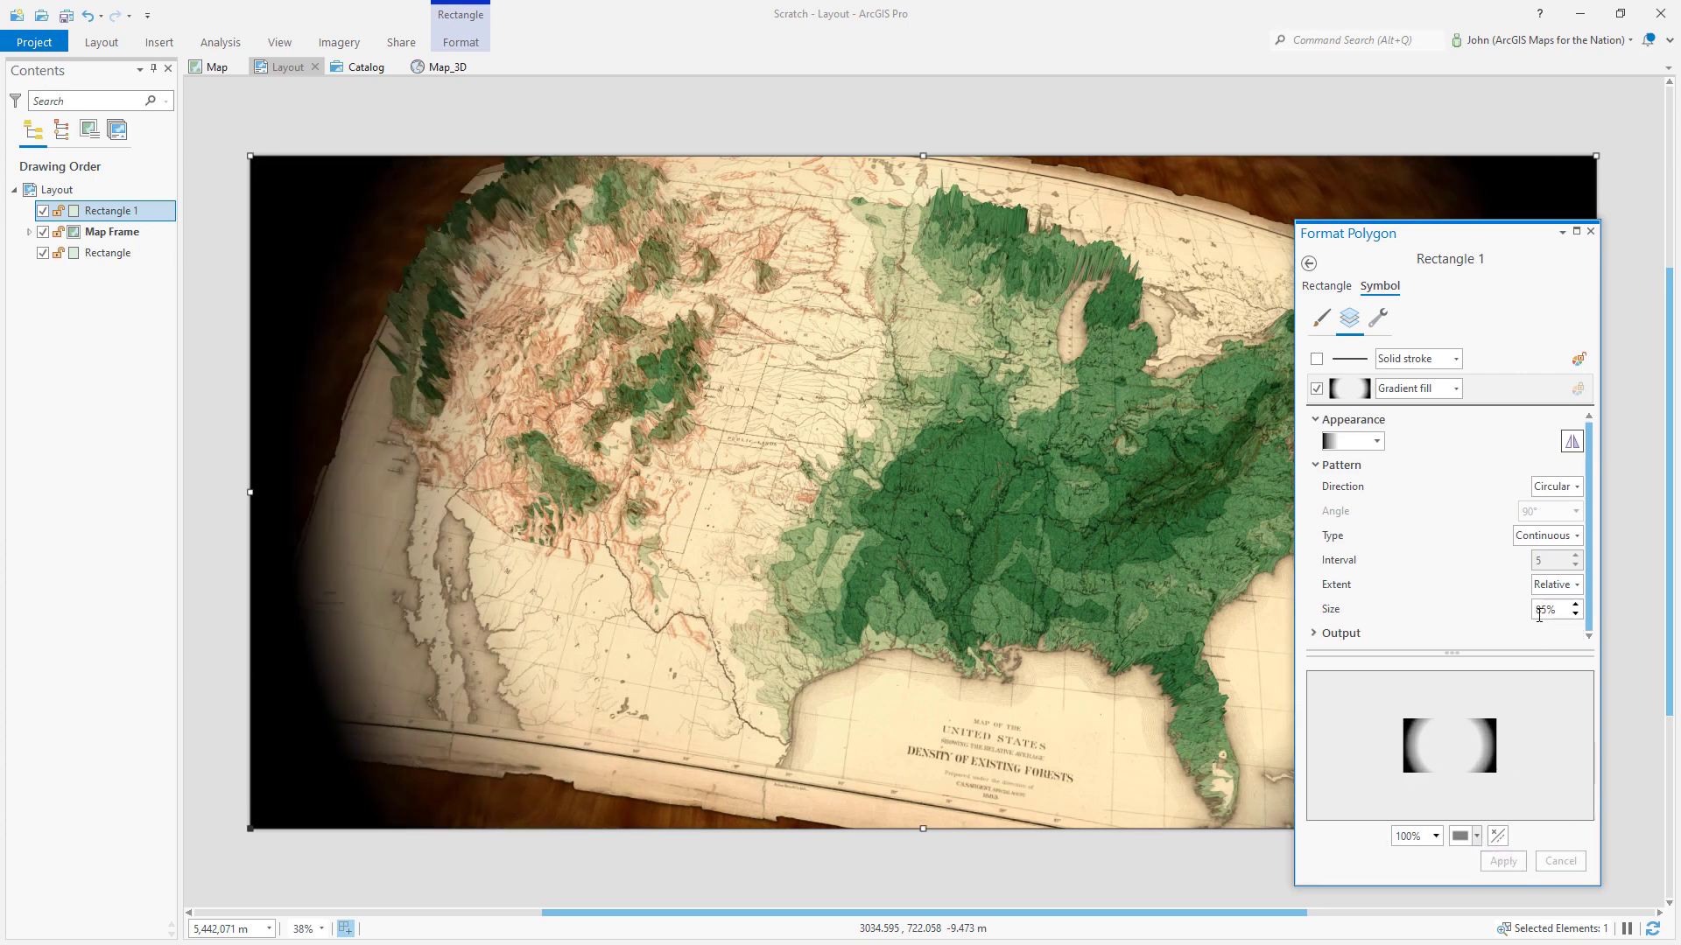
Step: Set the circular gradient's size to 95% and apply it to the top rectangle
key(shift+Right)
text(9)
key(Tab)
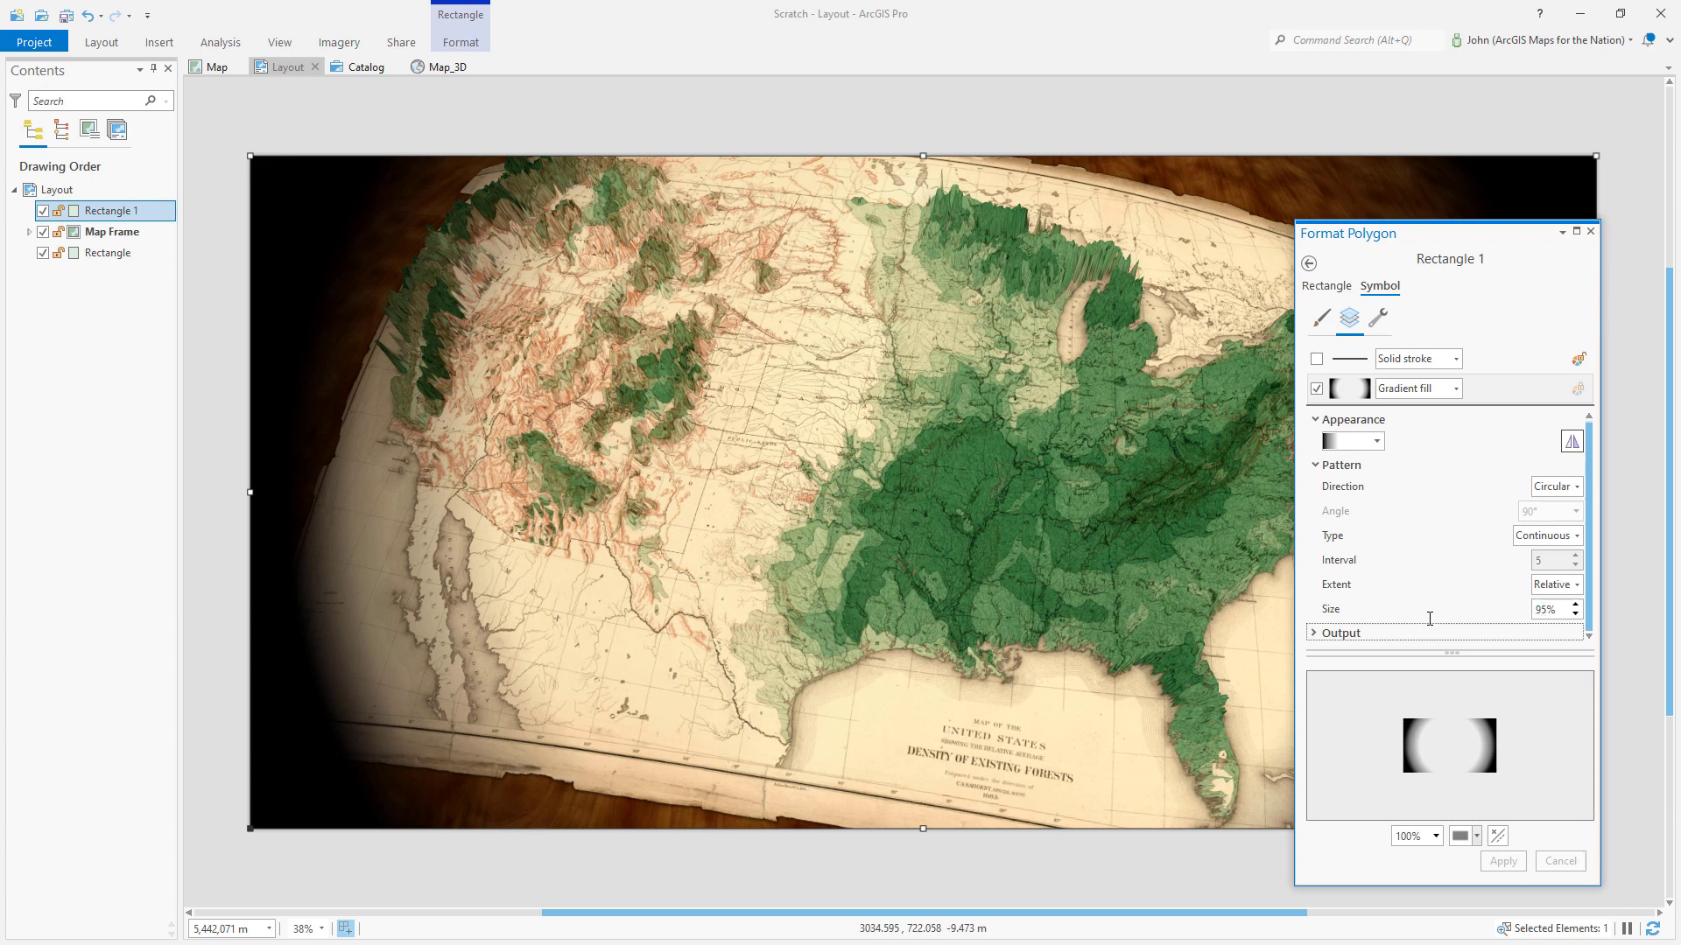
click(1499, 863)
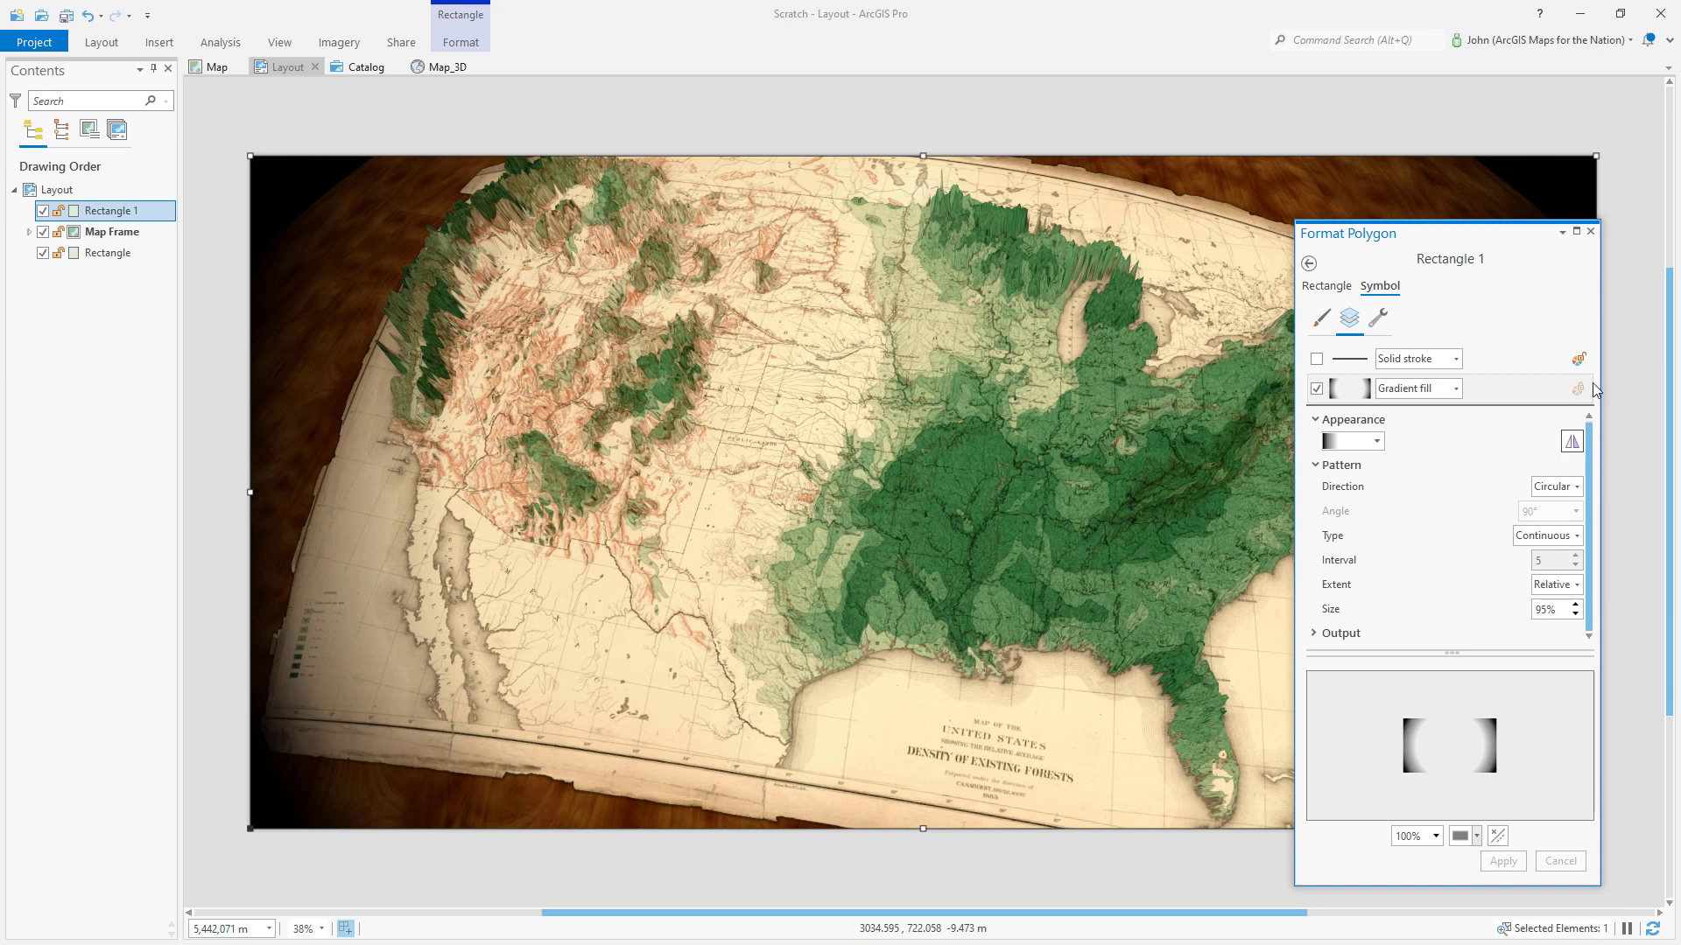
click(1591, 233)
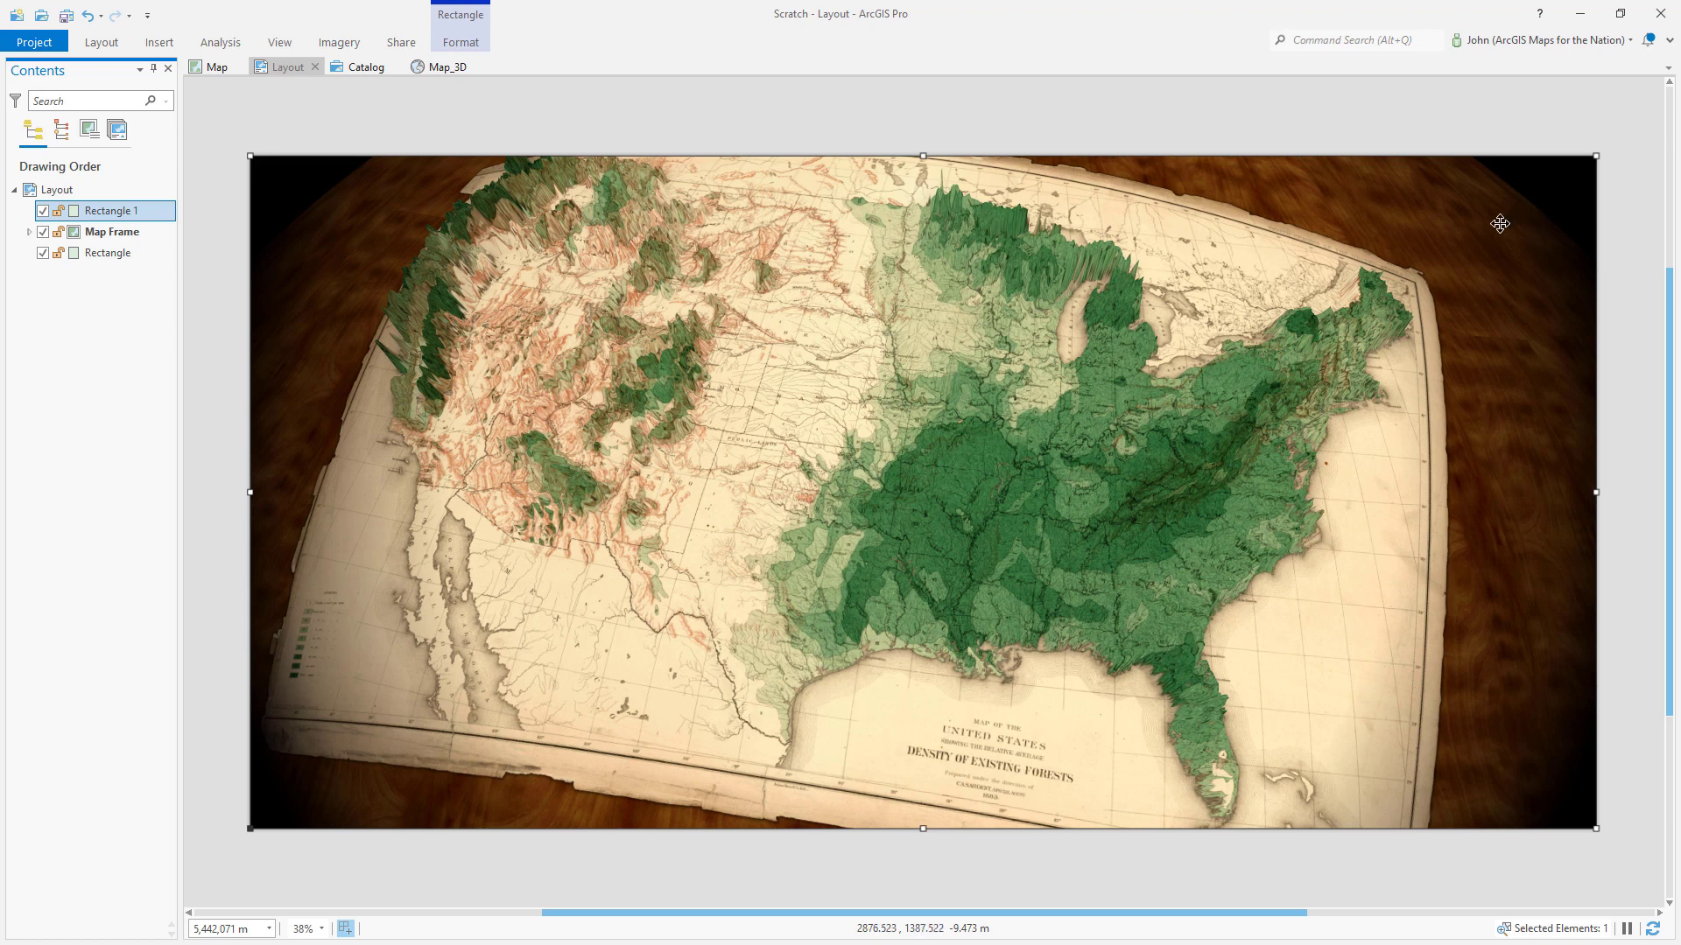
Step: Hide and show the top rectangle to compare the layout with and without the vignette, and lock it
click(42, 210)
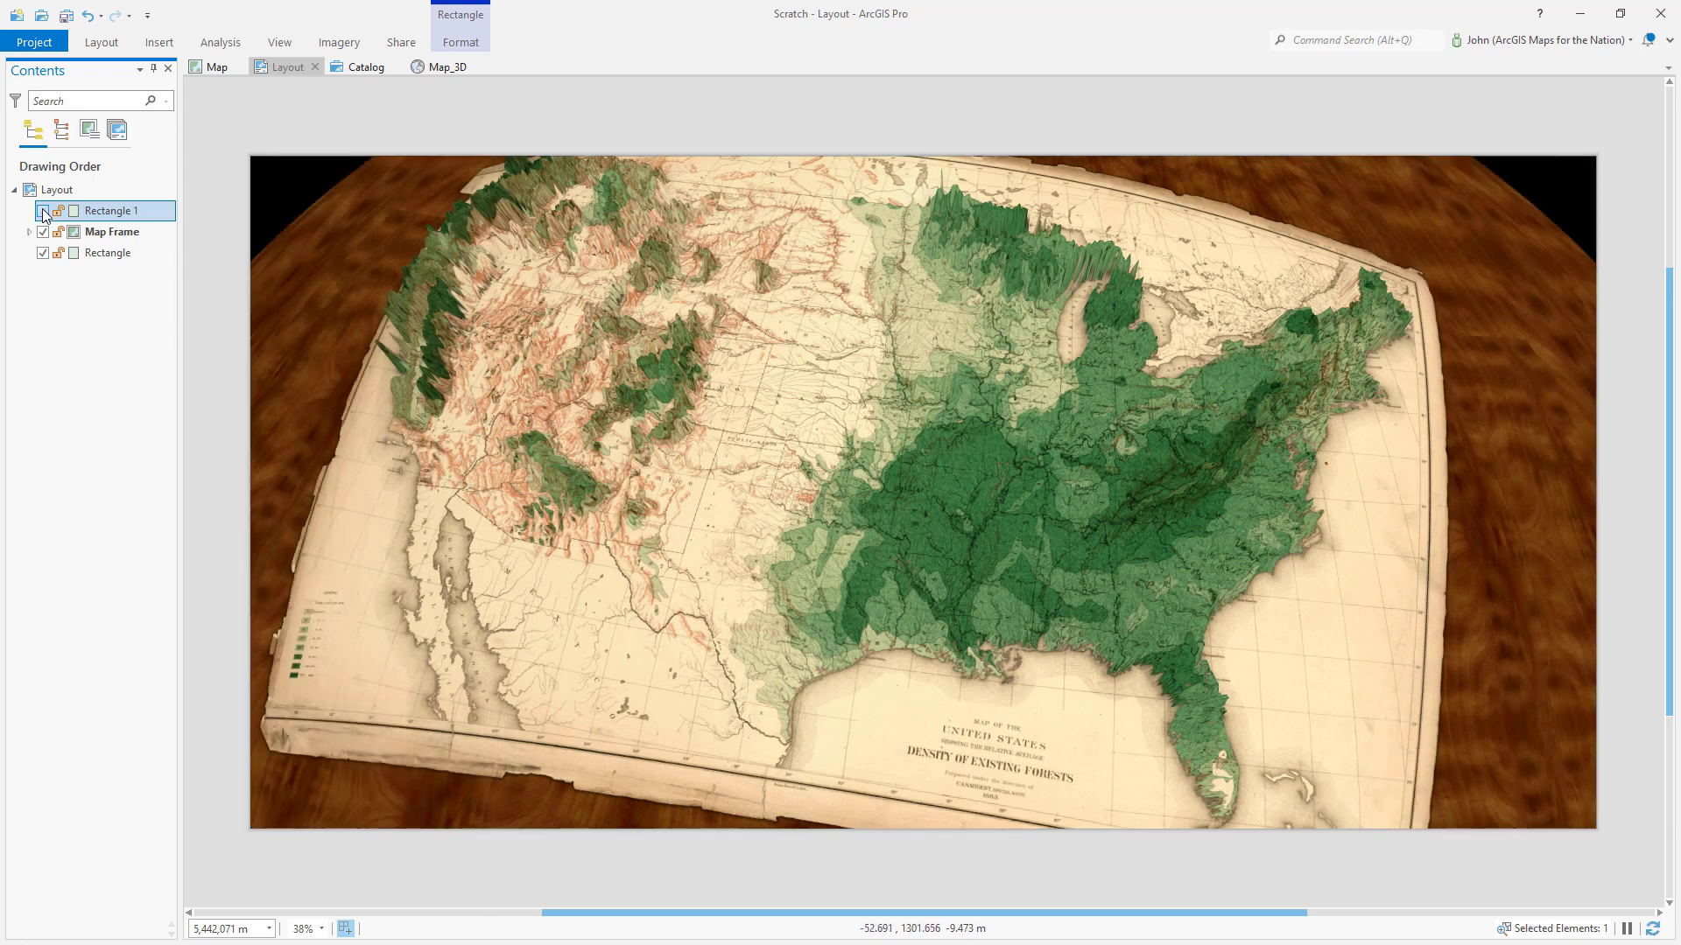
click(42, 211)
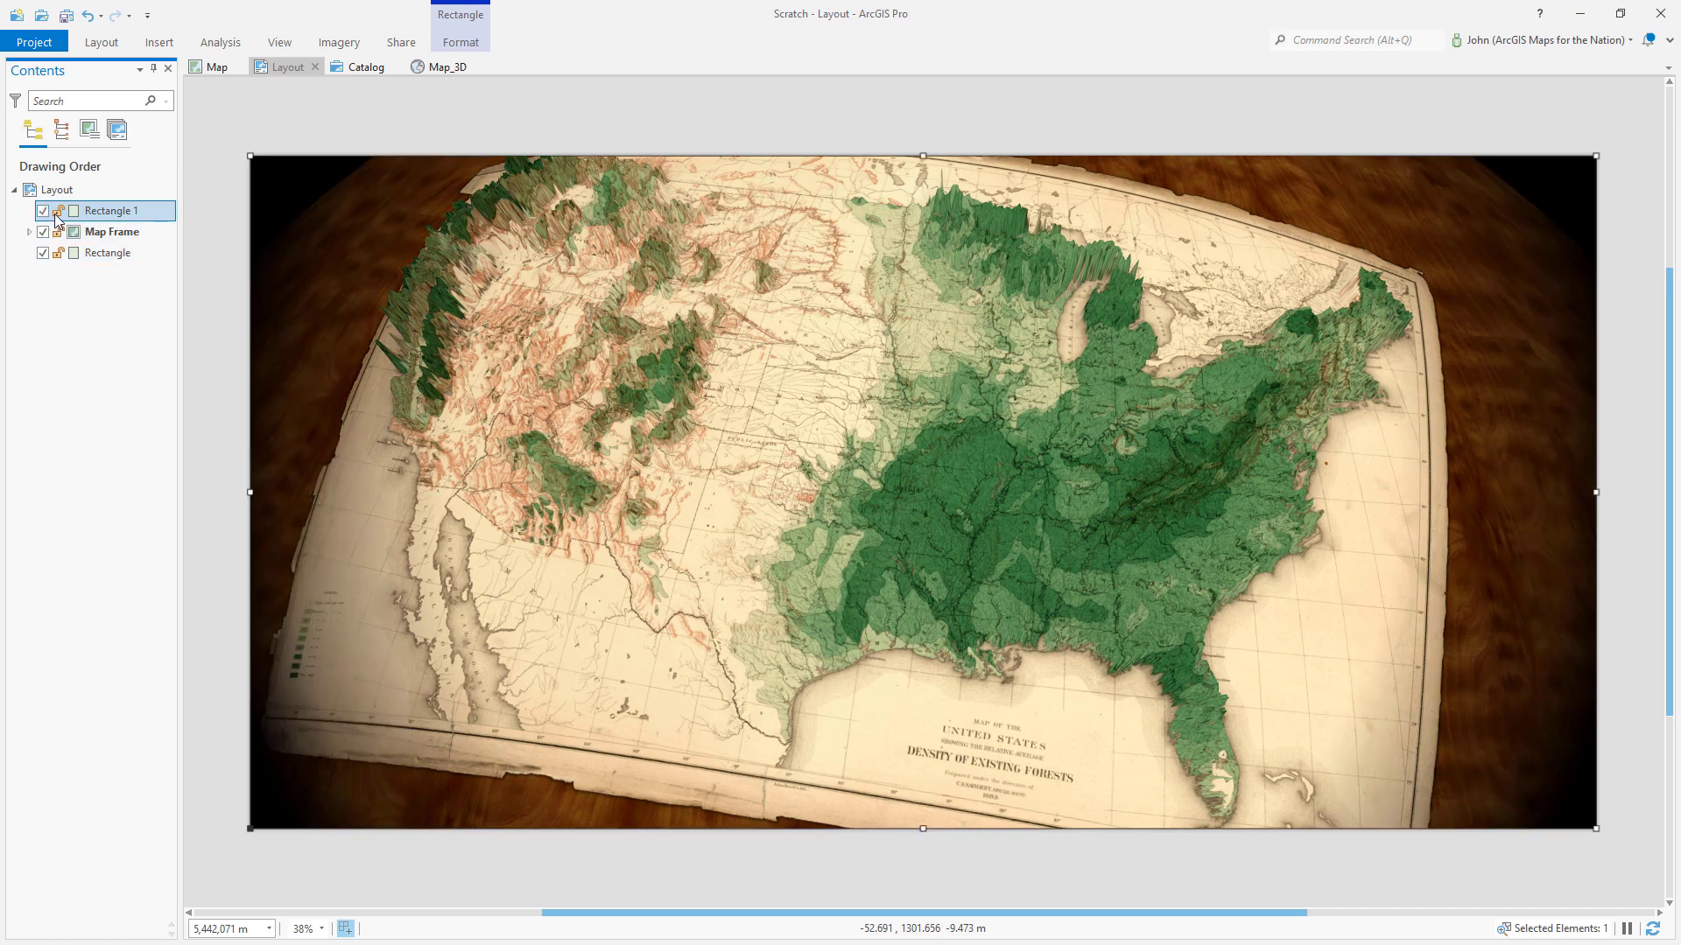
Step: Activate the map frame and rotate and reposition the 3D scene so the forest map sits centered within the vignette
right_click(151, 229)
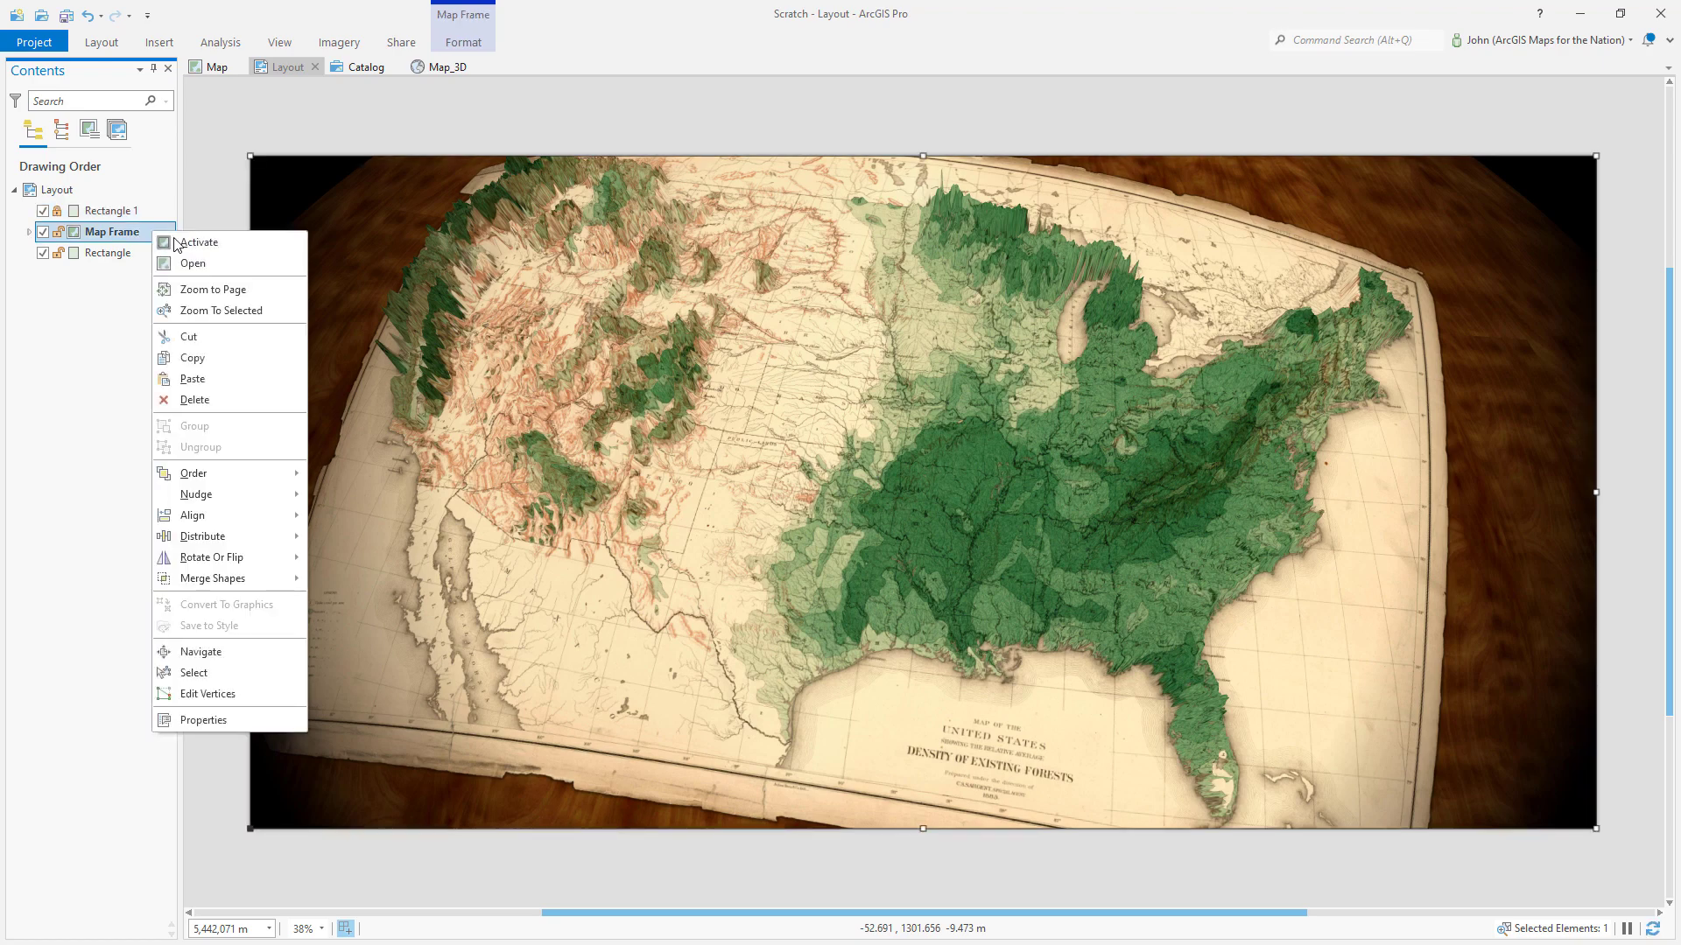
click(188, 243)
drag(916, 503, 1075, 525)
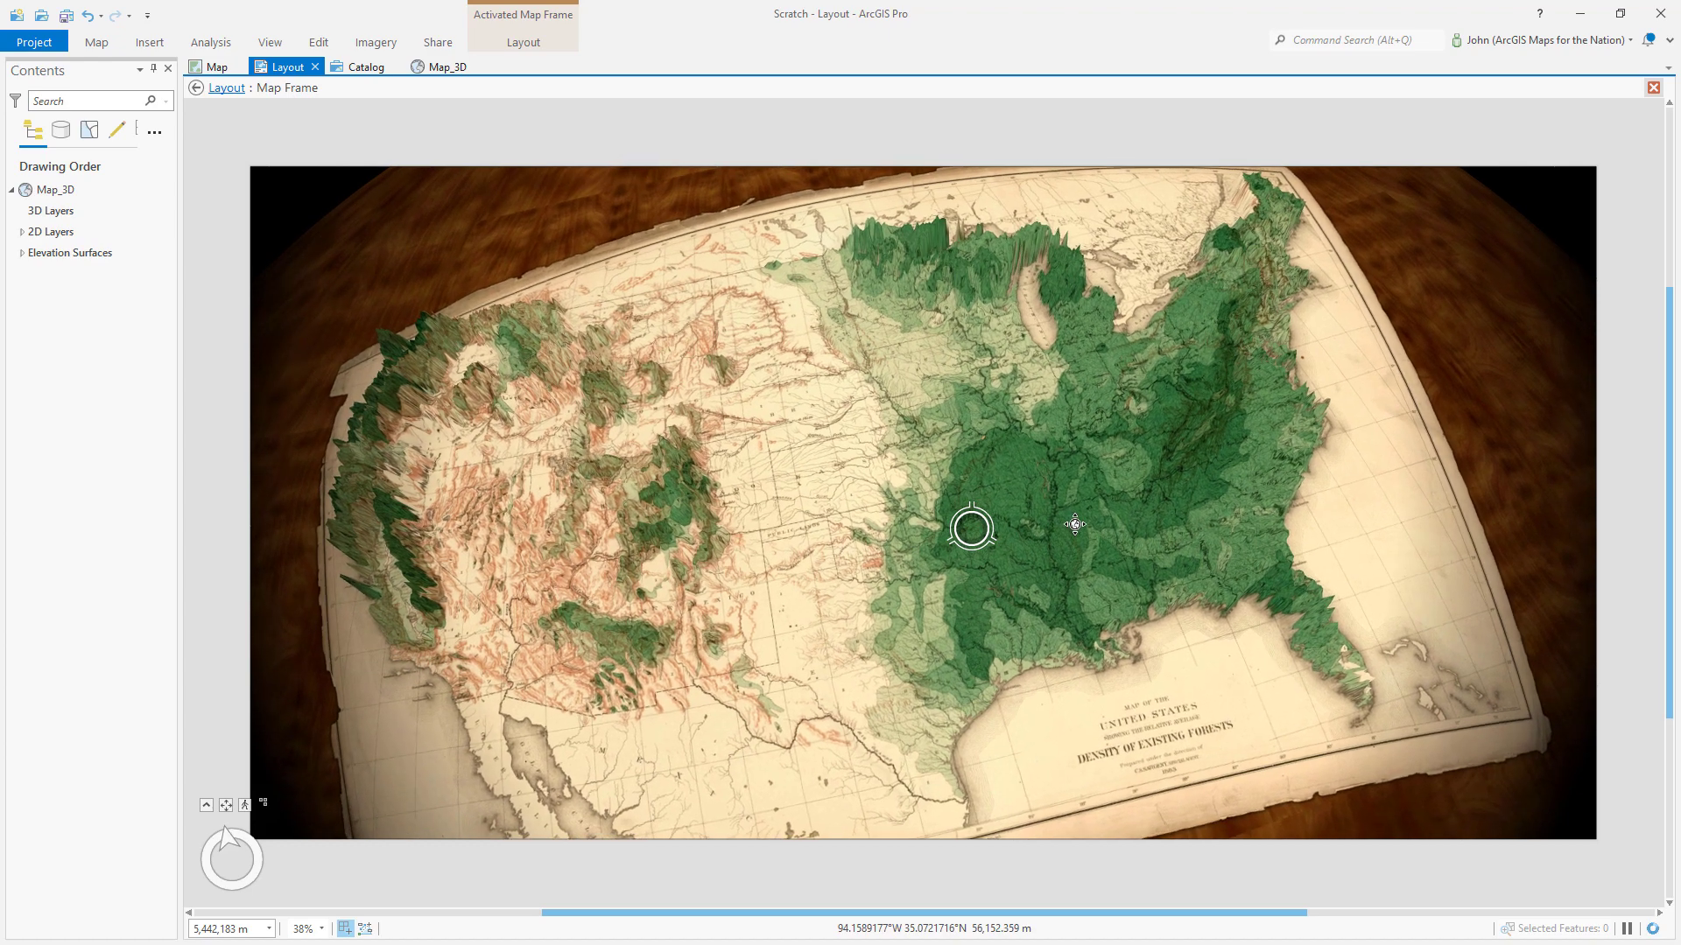
drag(970, 538, 1002, 515)
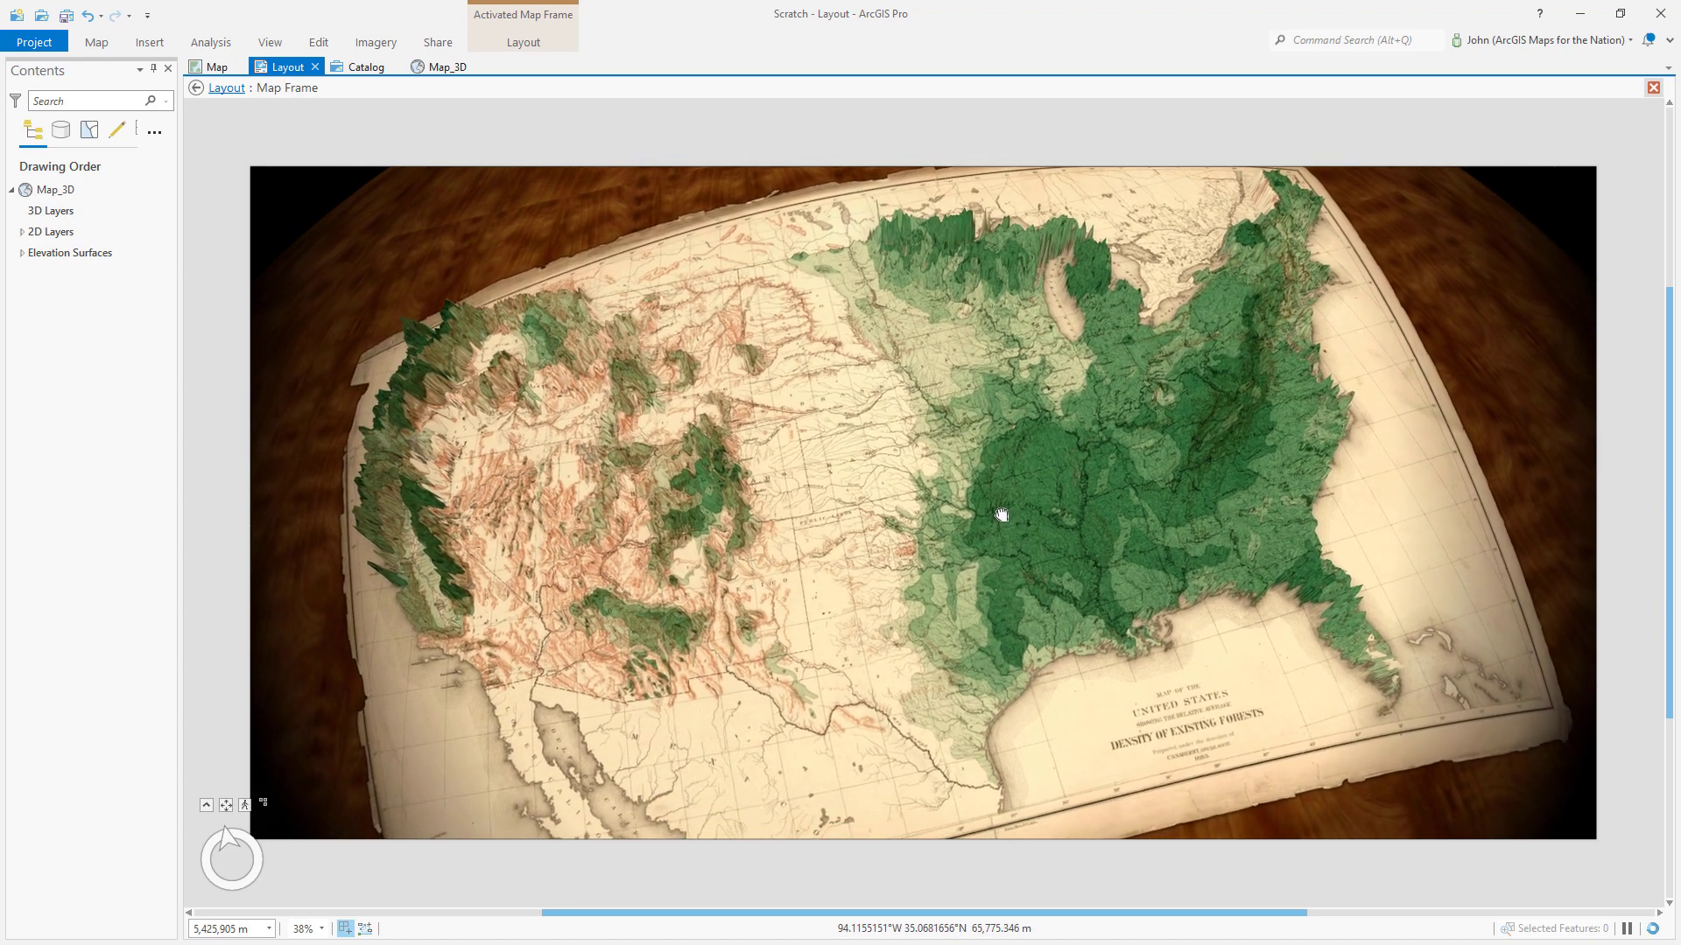